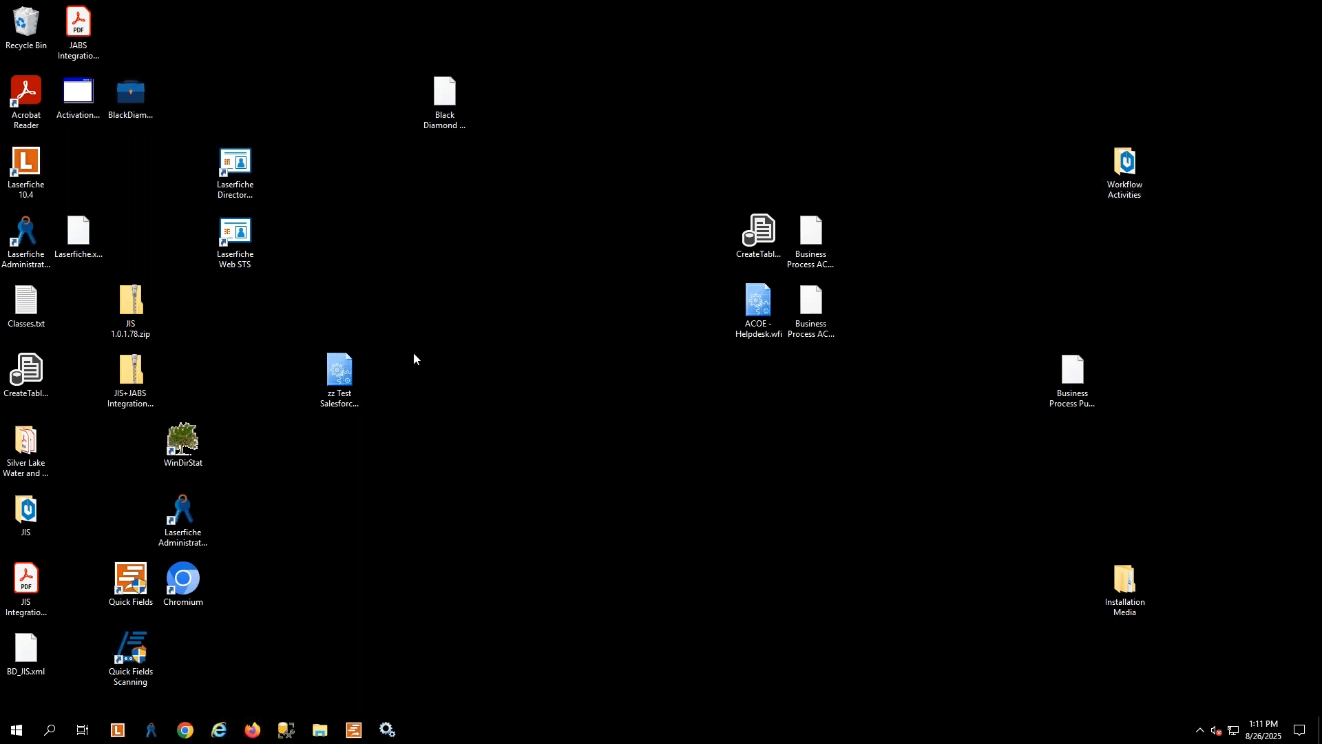
# Launch WebLink Designer from the Laserfiche program group
pyautogui.click(14, 733)
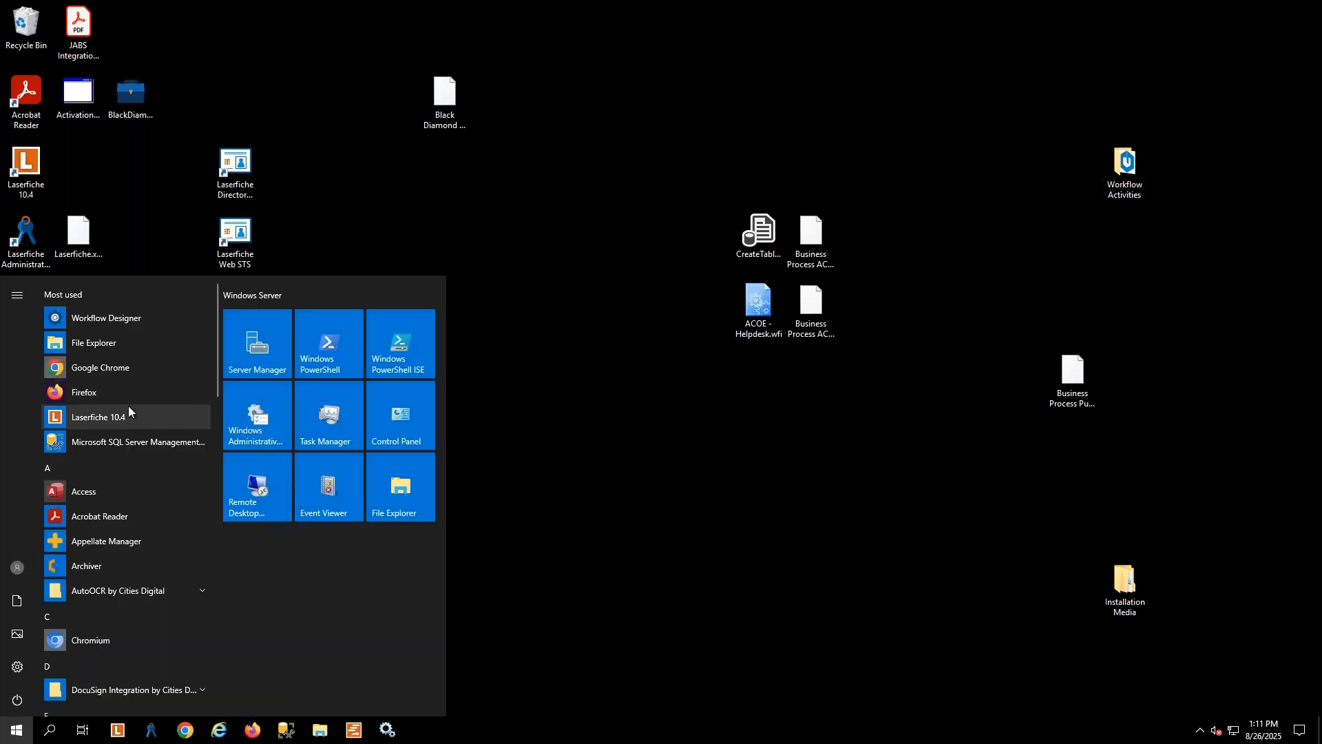
pyautogui.scroll(-10, 130, 406)
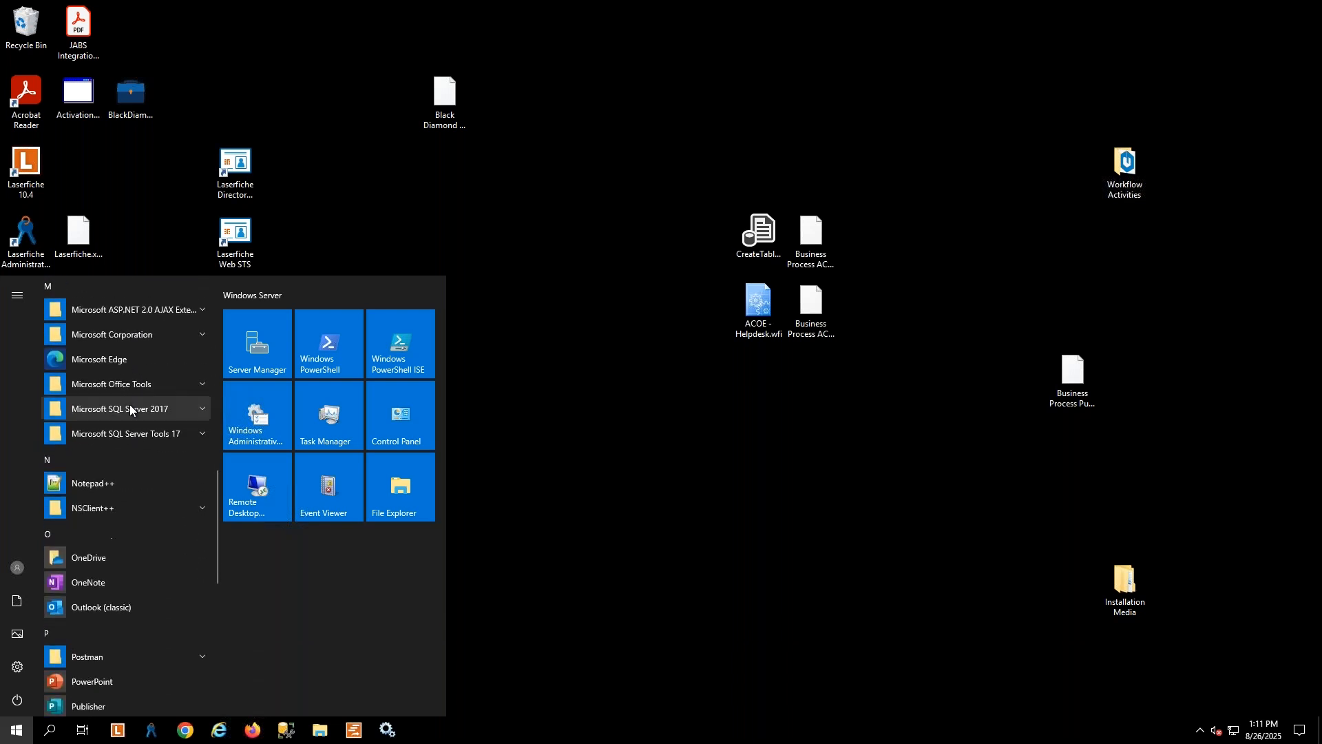
pyautogui.click(91, 458)
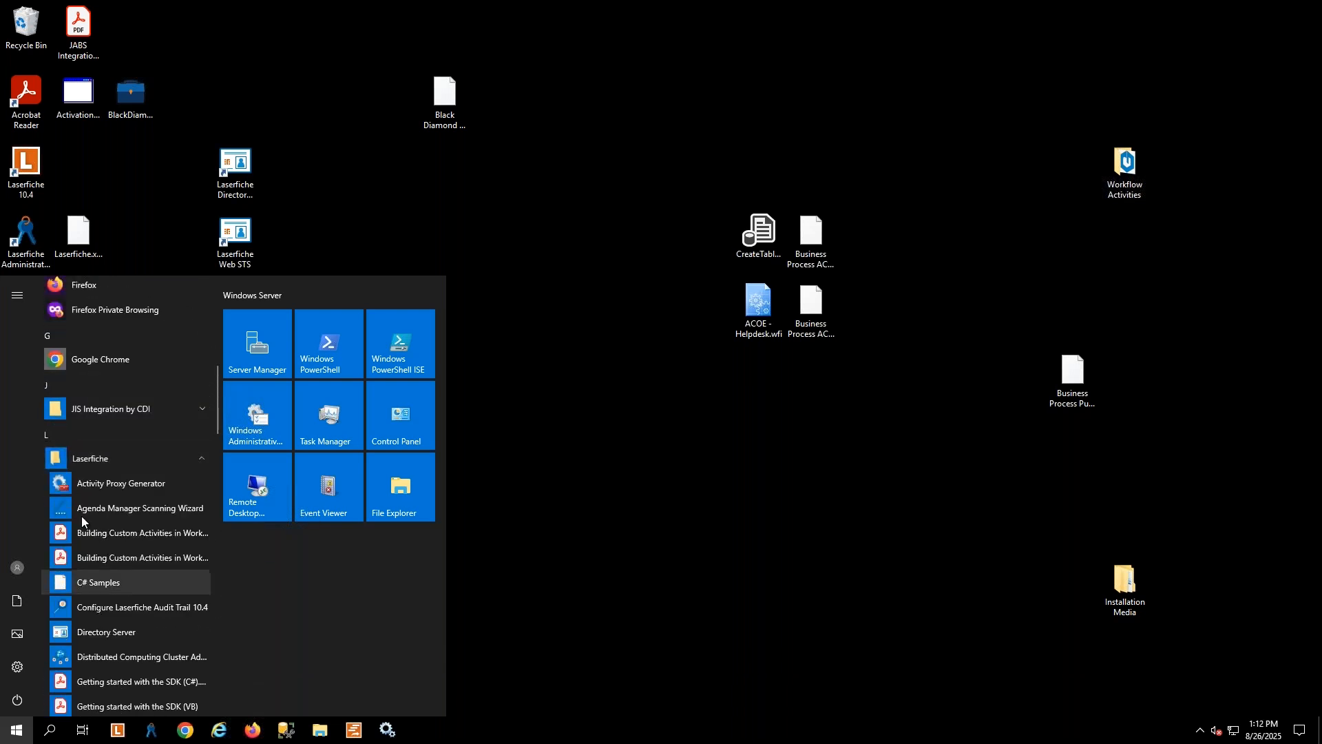
pyautogui.scroll(-8, 83, 517)
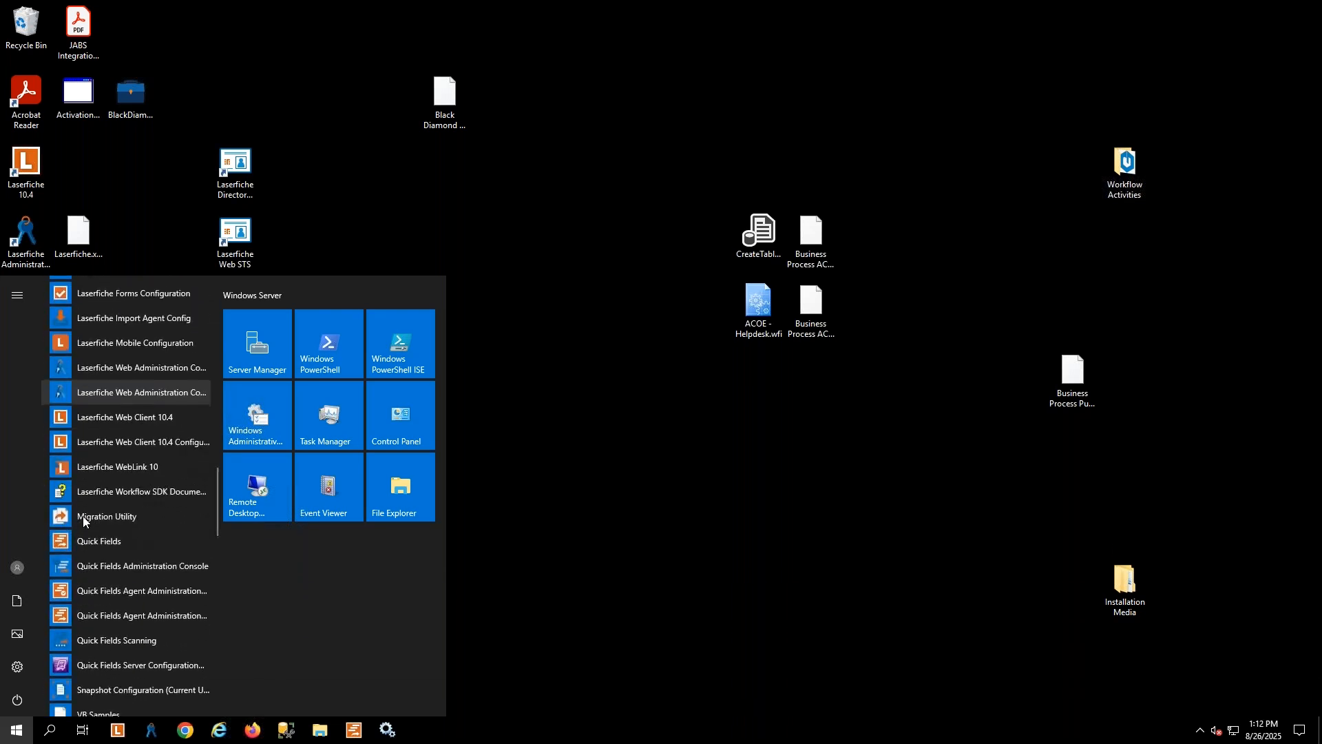
pyautogui.scroll(-5, 83, 520)
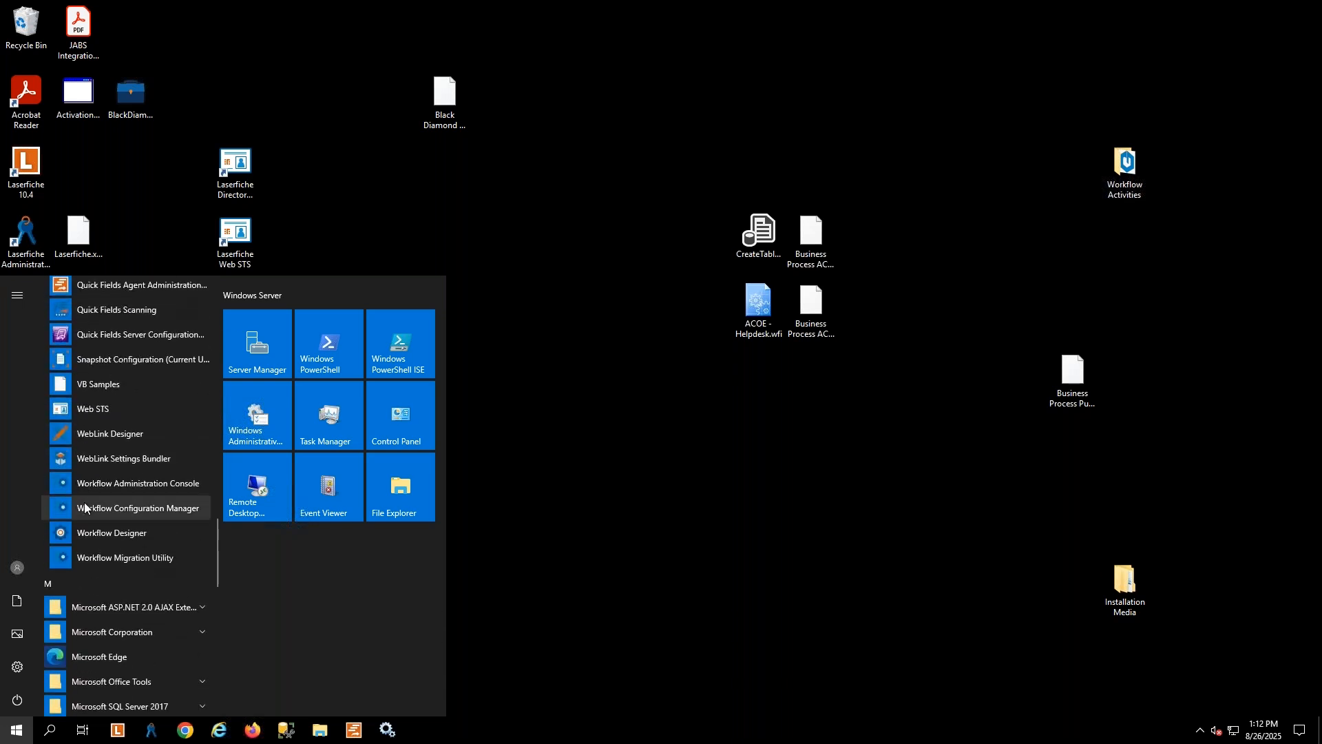
pyautogui.click(106, 434)
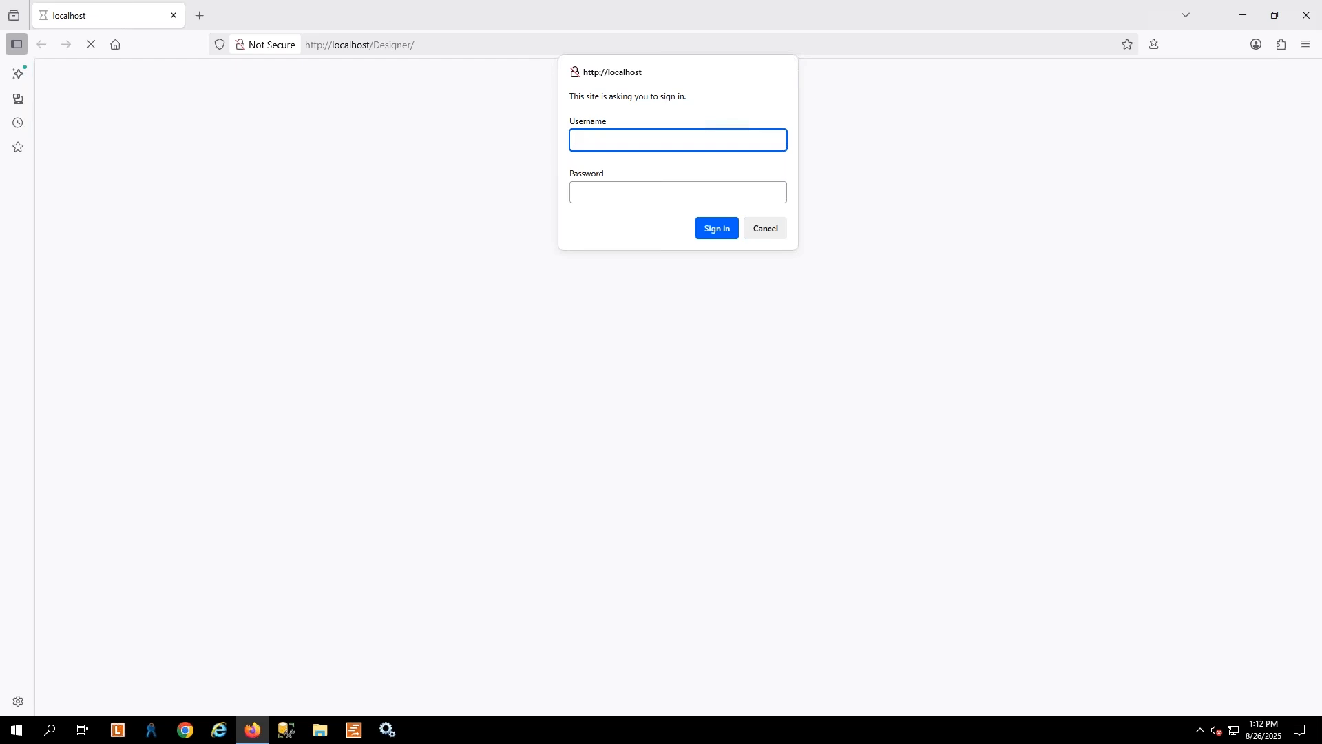
# Sign in to the WebLink Designer site as the local admin user with the account password
pyautogui.write('.\\admin')
pyautogui.click(644, 198)
pyautogui.hotkey('ctrl', 'v')
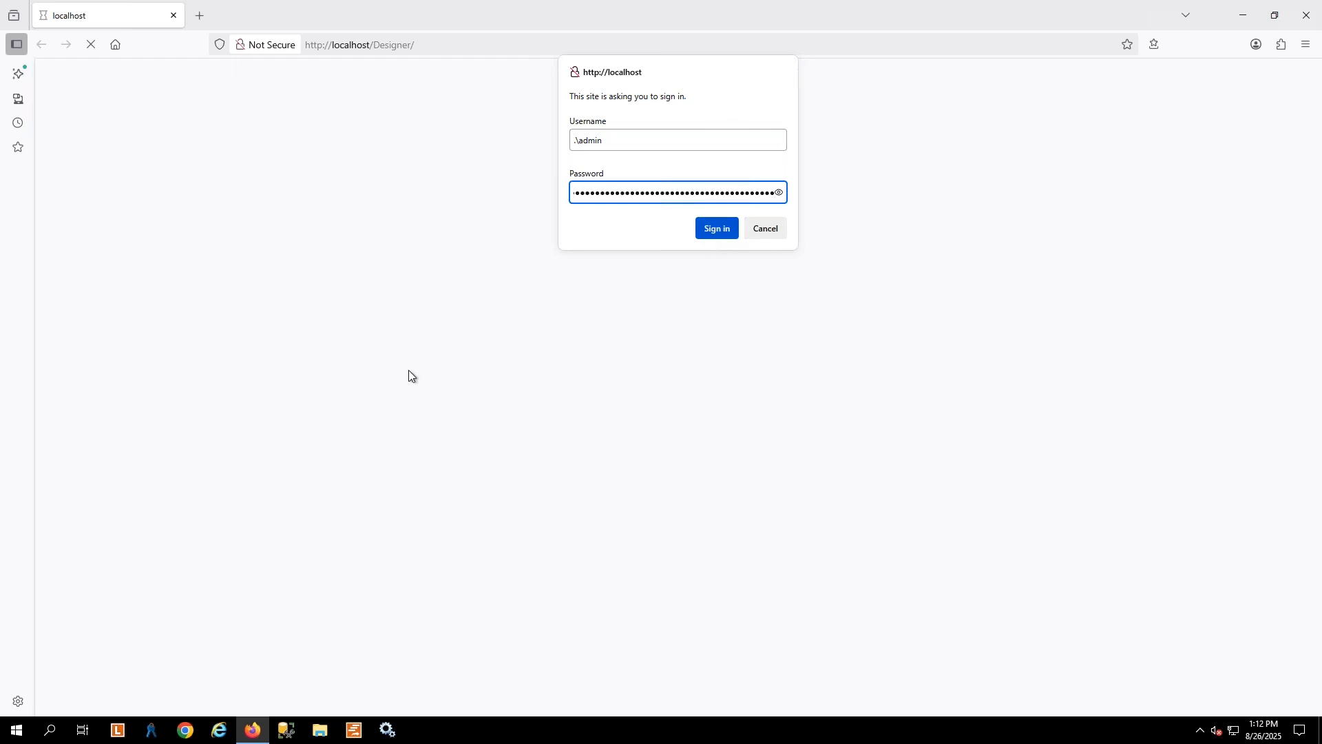
pyautogui.press('Return')
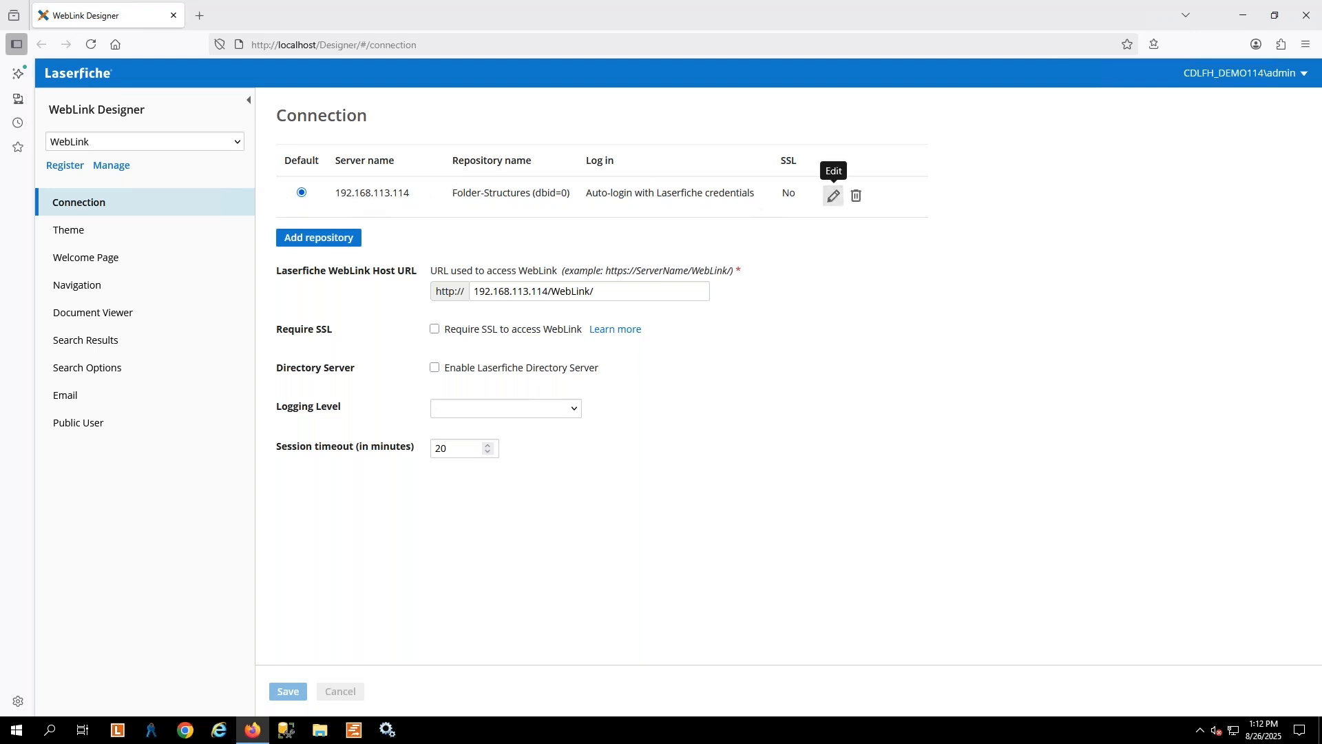
# Open the Folder-Structures connection's login settings and browse the repository on the WebLink site
pyautogui.click(834, 197)
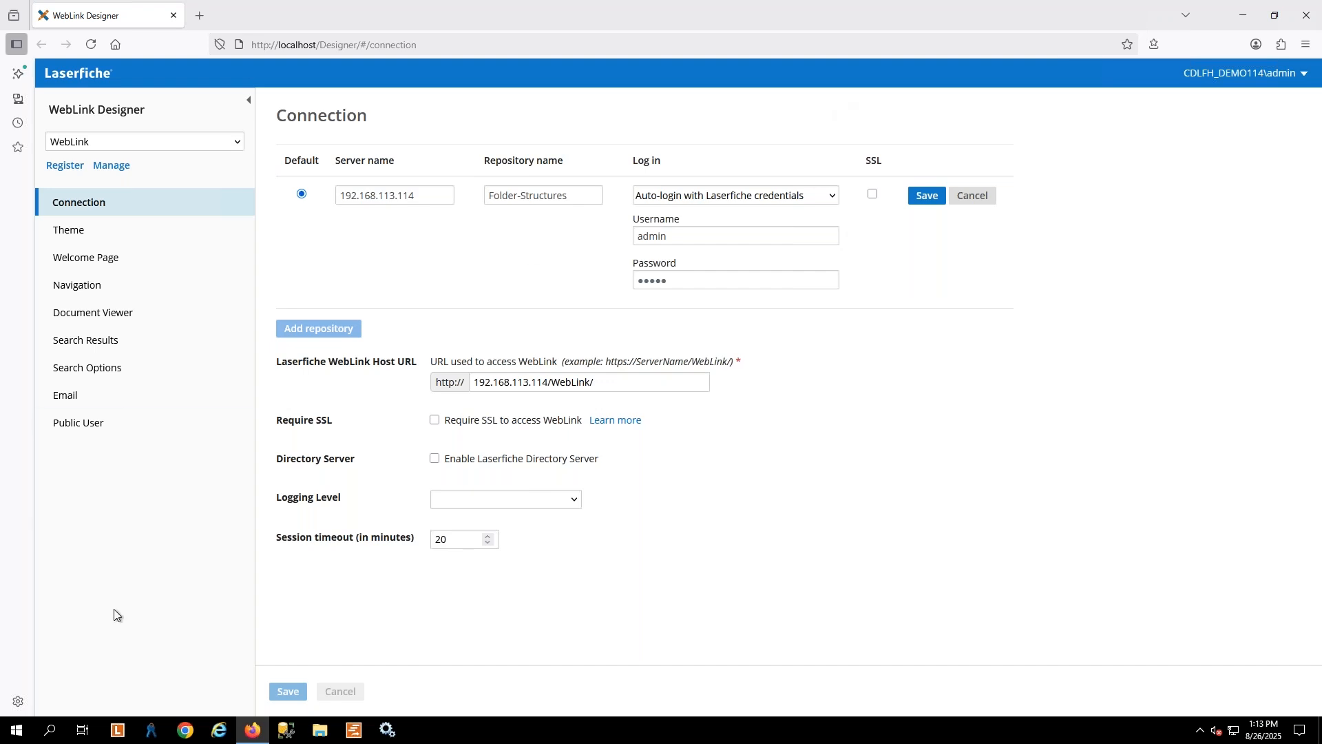
pyautogui.click(1212, 73)
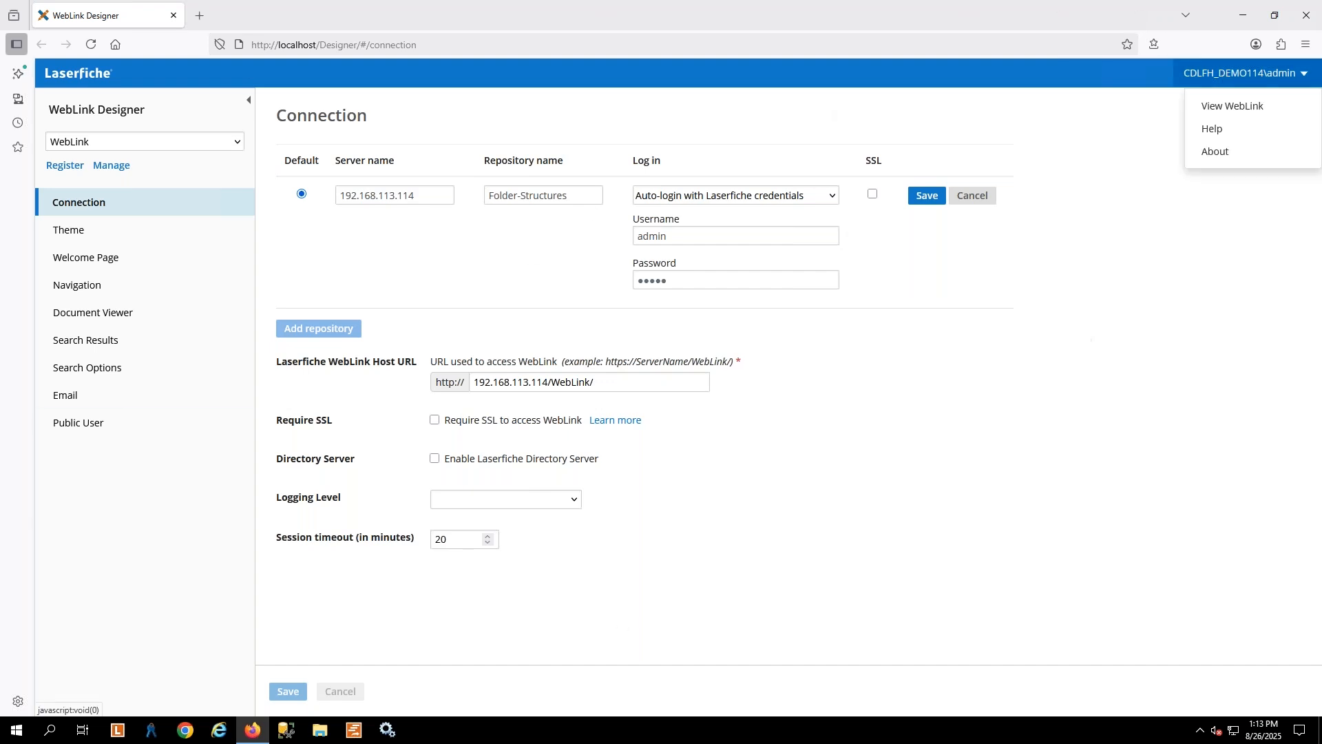
pyautogui.click(1231, 105)
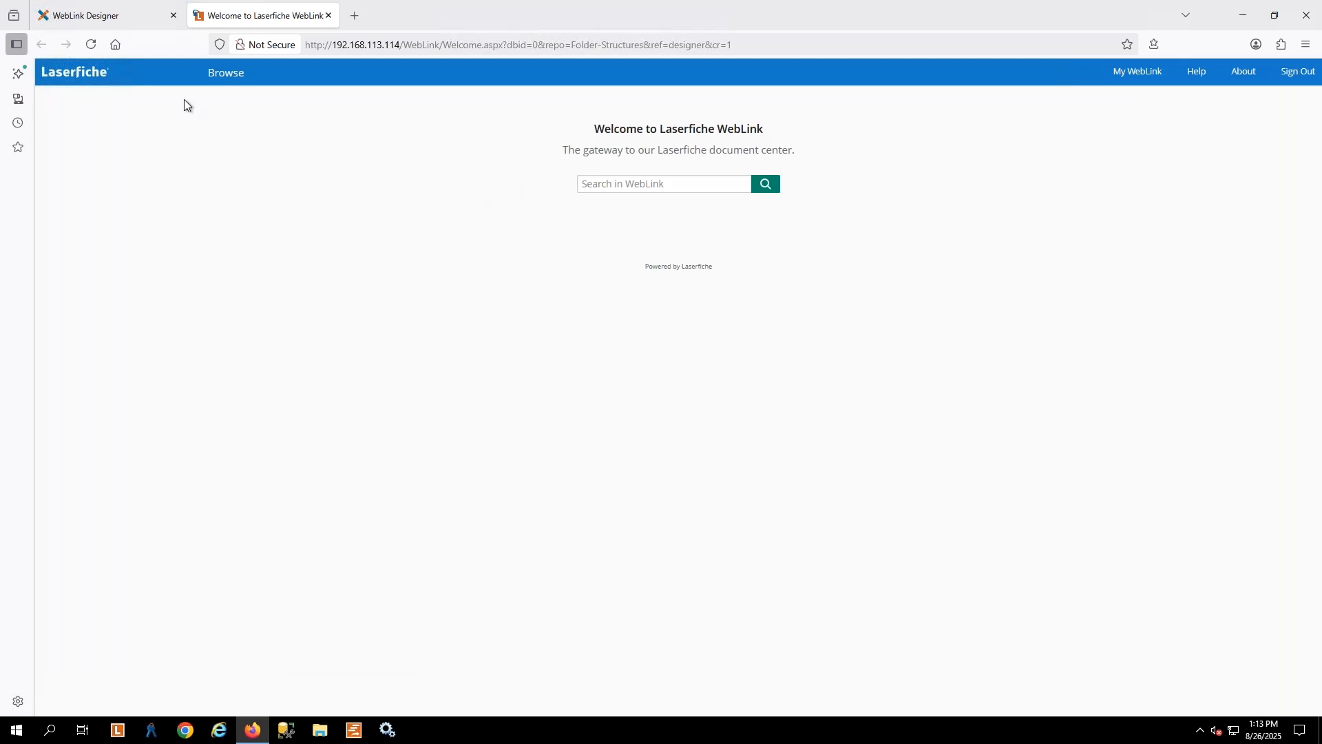
pyautogui.click(237, 76)
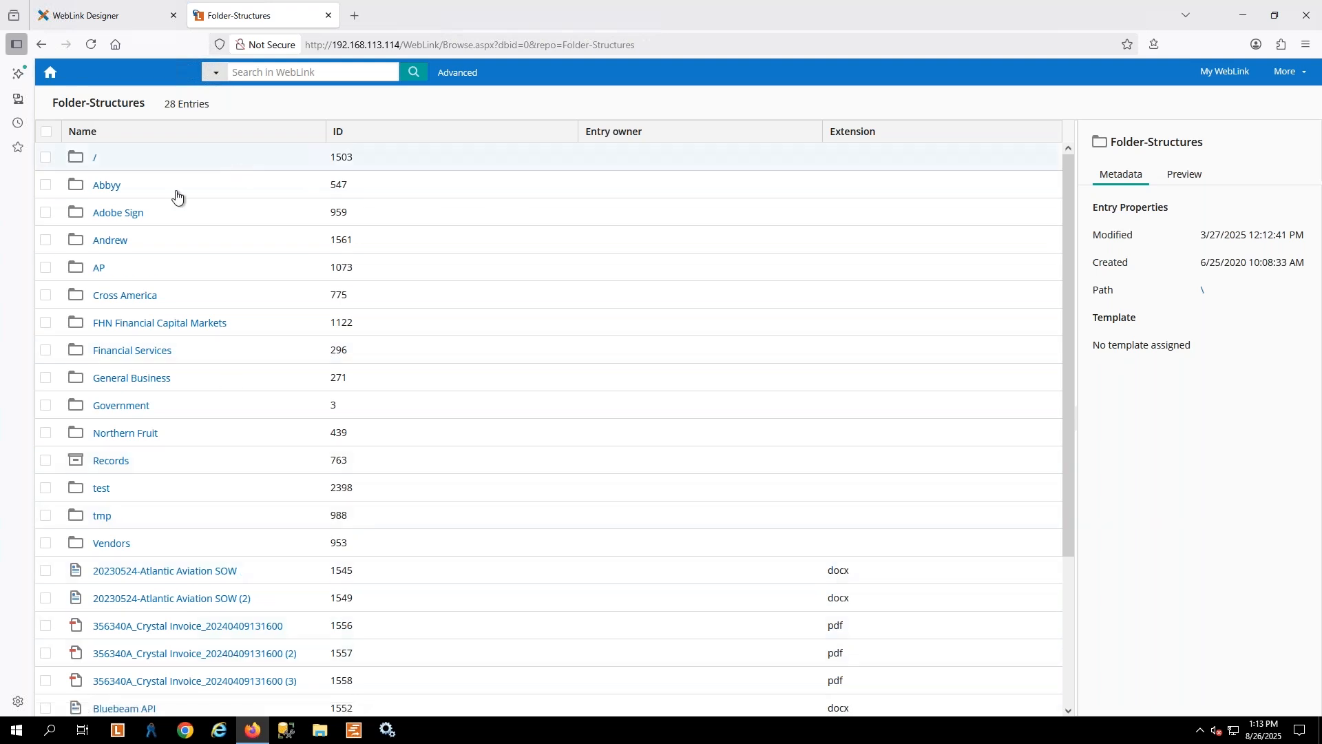
# Open the Laserfiche Directory Server site at localhost/lfds in a new browser tab
pyautogui.click(86, 18)
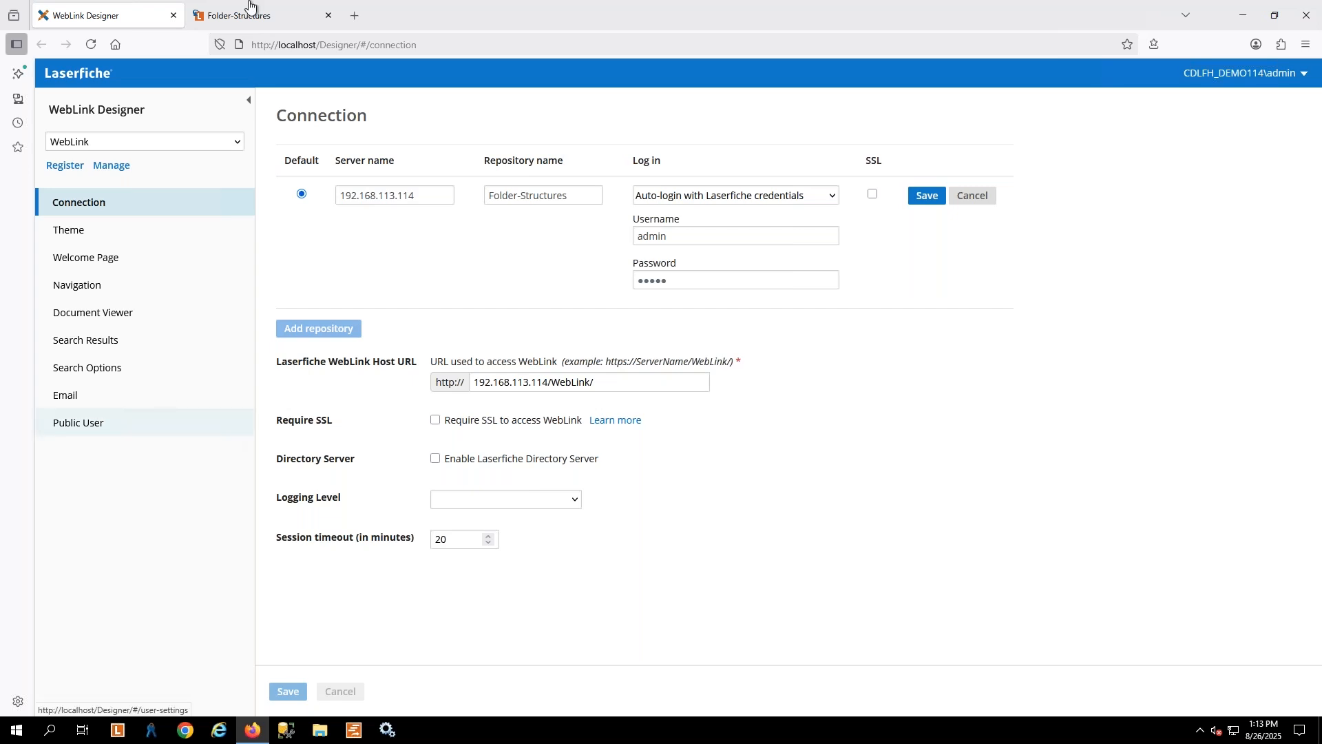
pyautogui.click(354, 15)
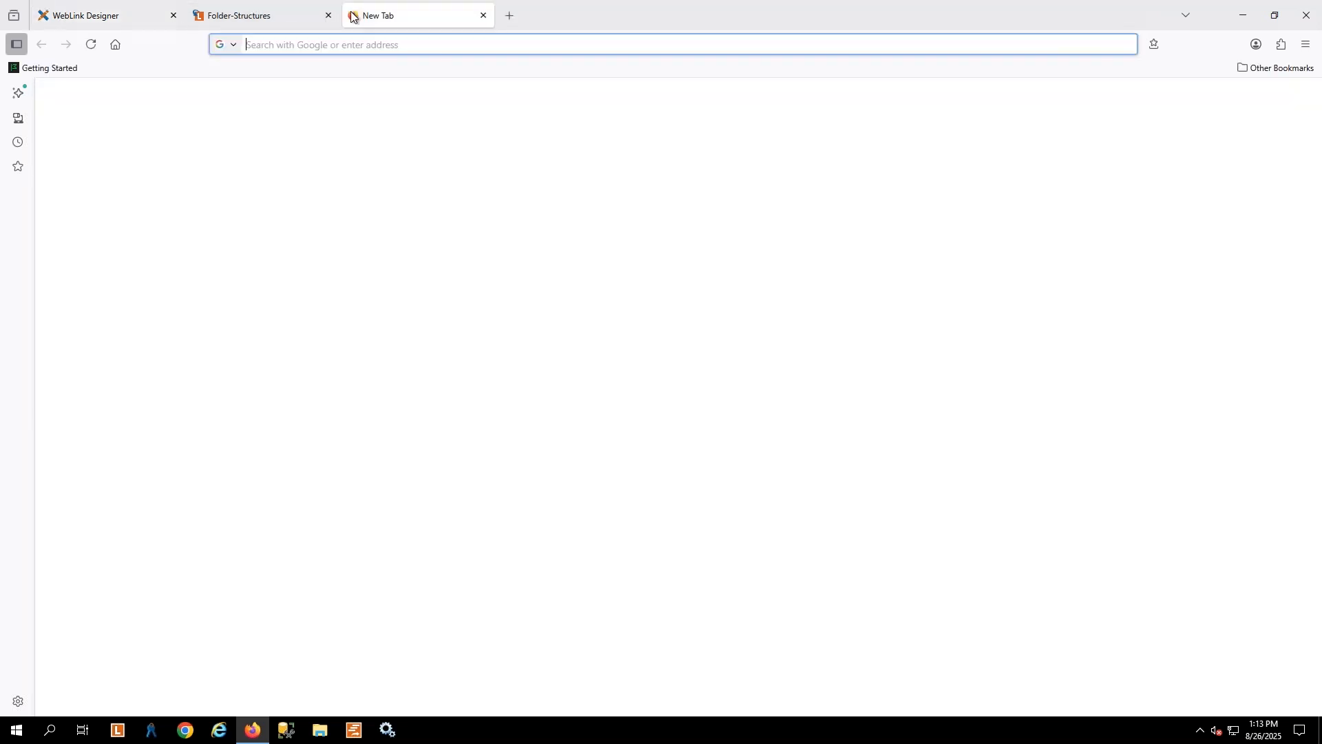
pyautogui.write('f')
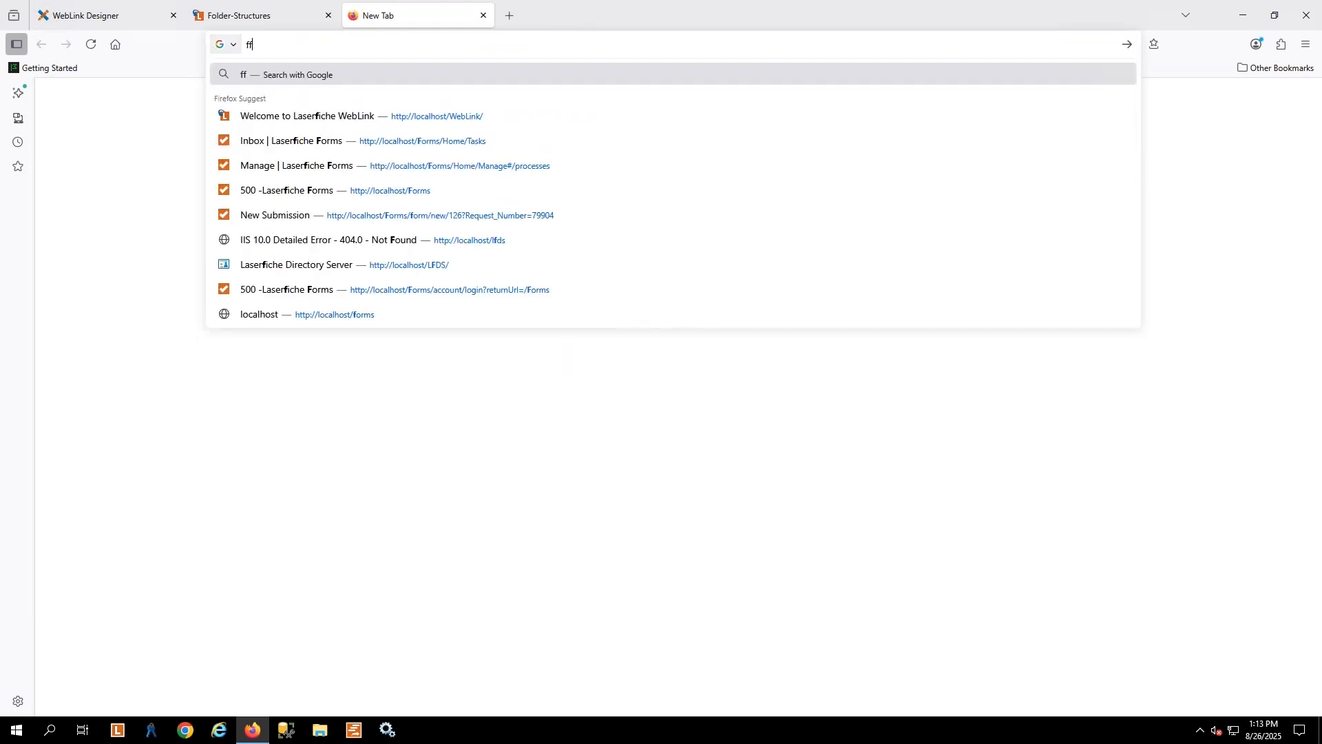
pyautogui.press('BackSpace')
pyautogui.write('localhost/lfds')
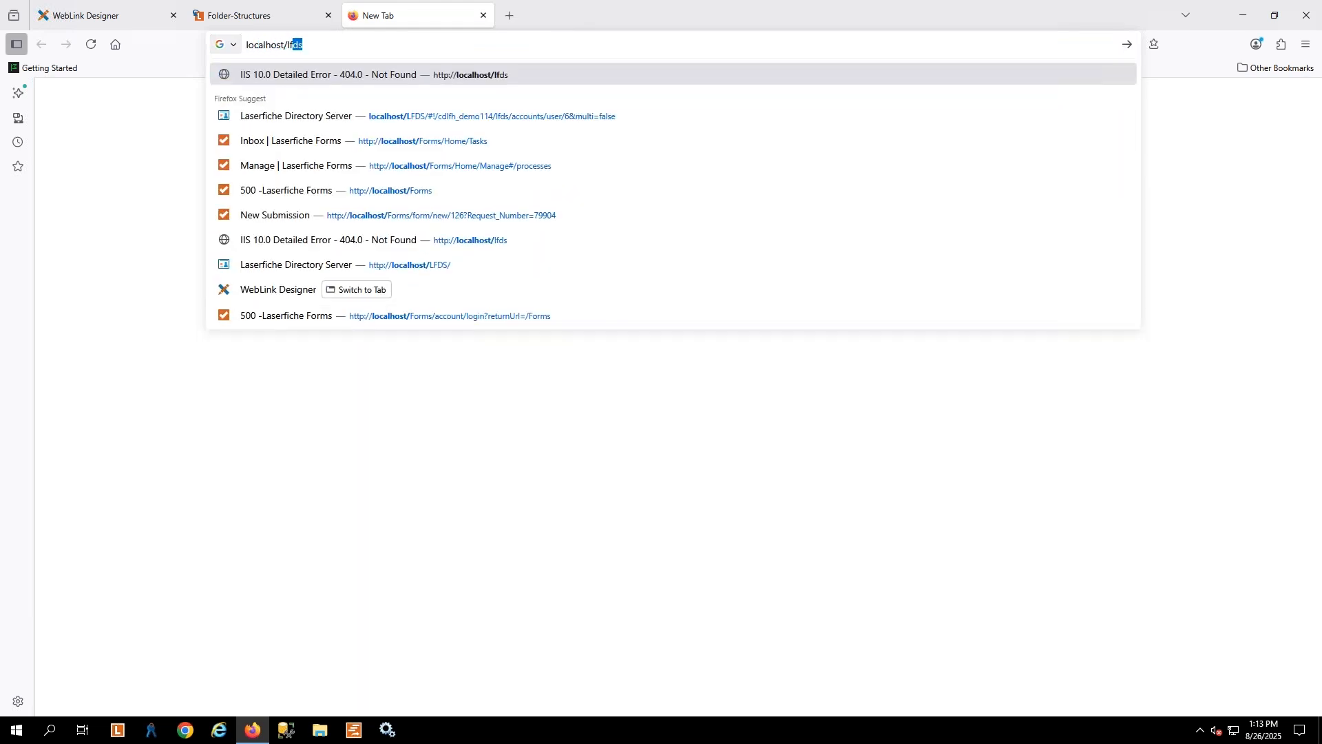
pyautogui.press('Return')
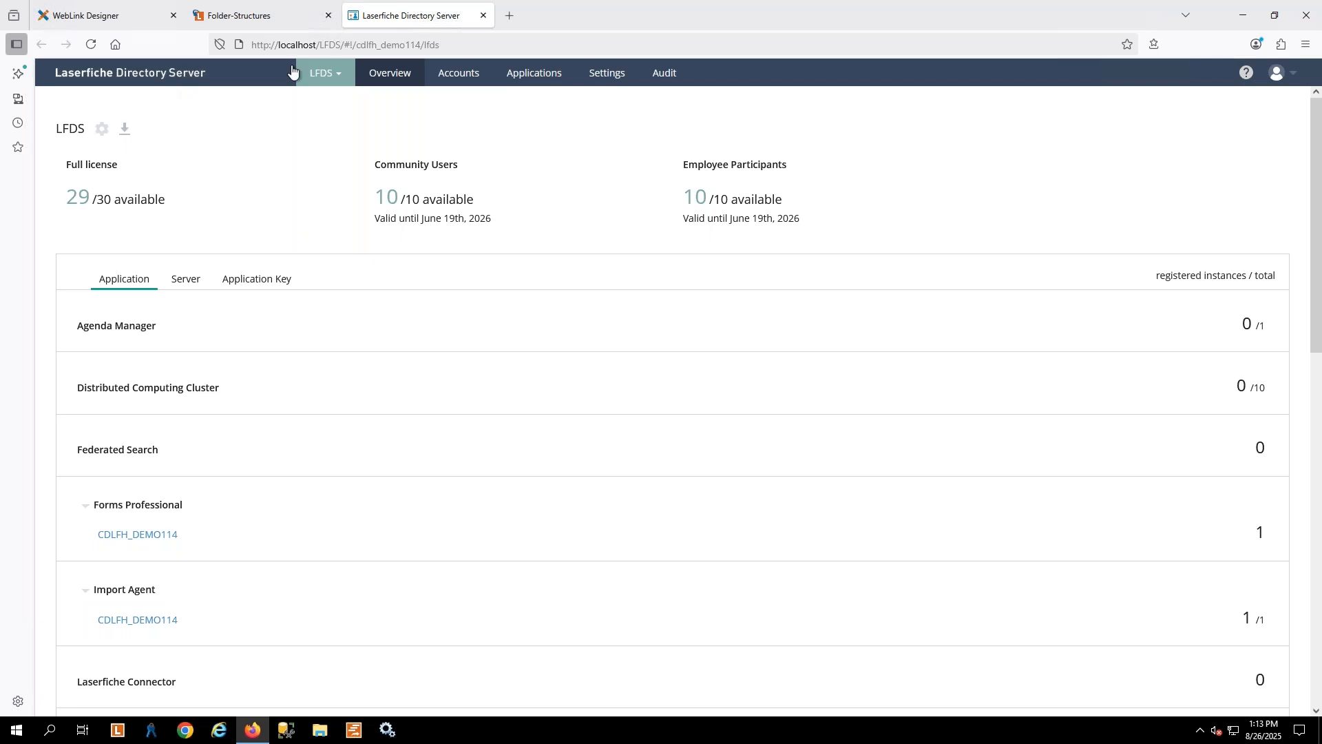
# Set the Public user's license to Full license in the directory accounts, saving the change while switching to the password settings
pyautogui.click(470, 81)
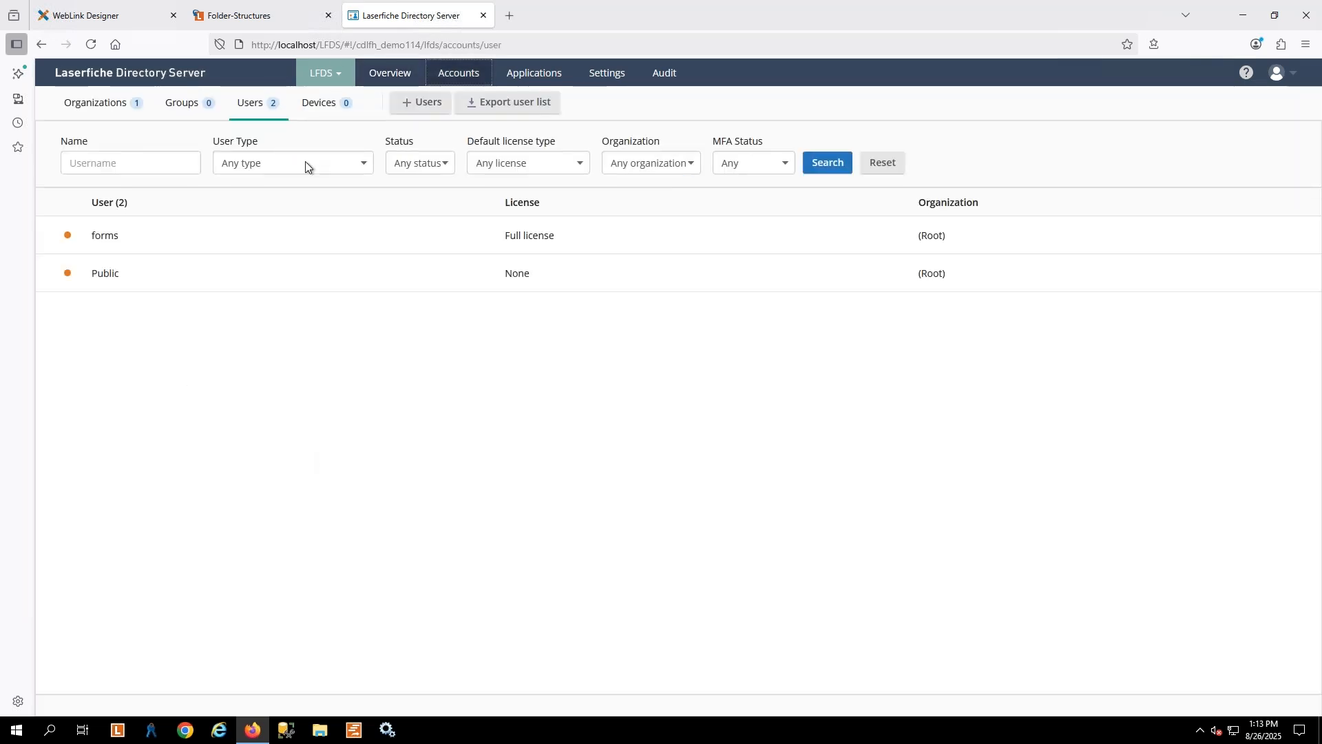
pyautogui.click(101, 280)
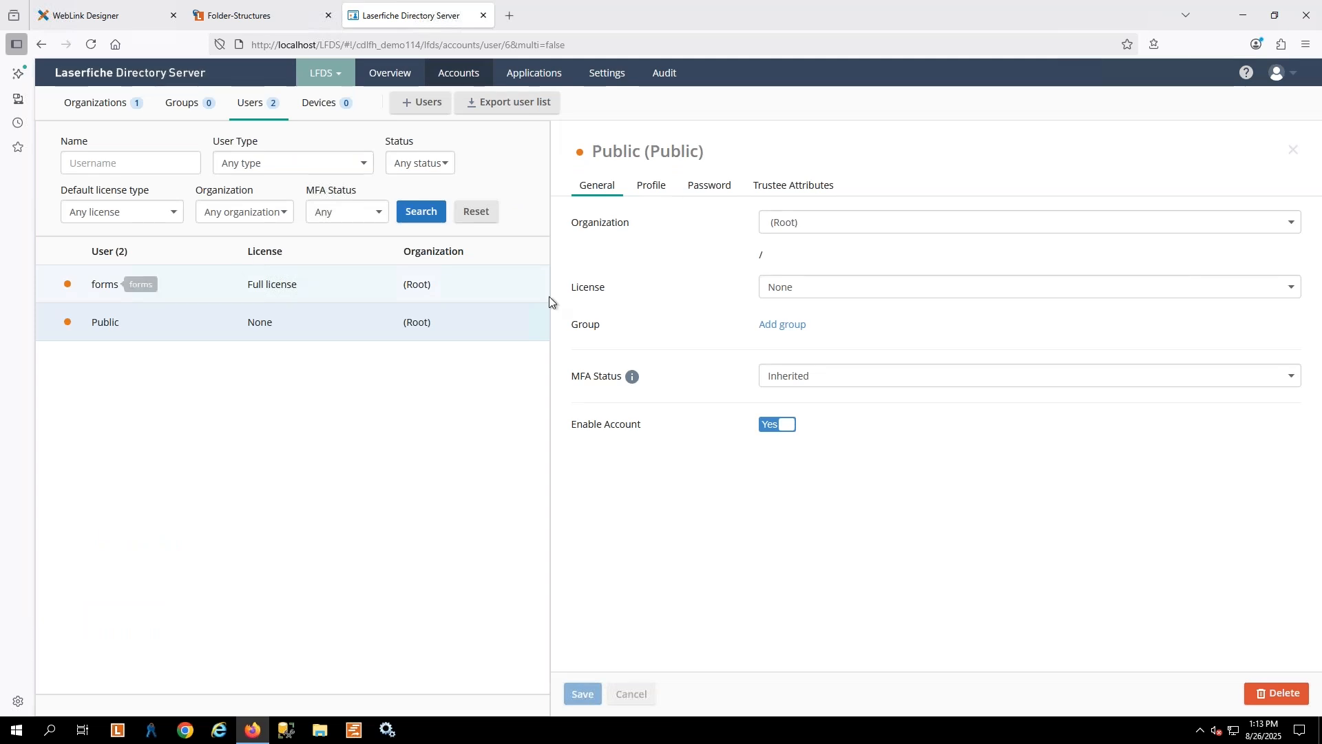
pyautogui.click(803, 288)
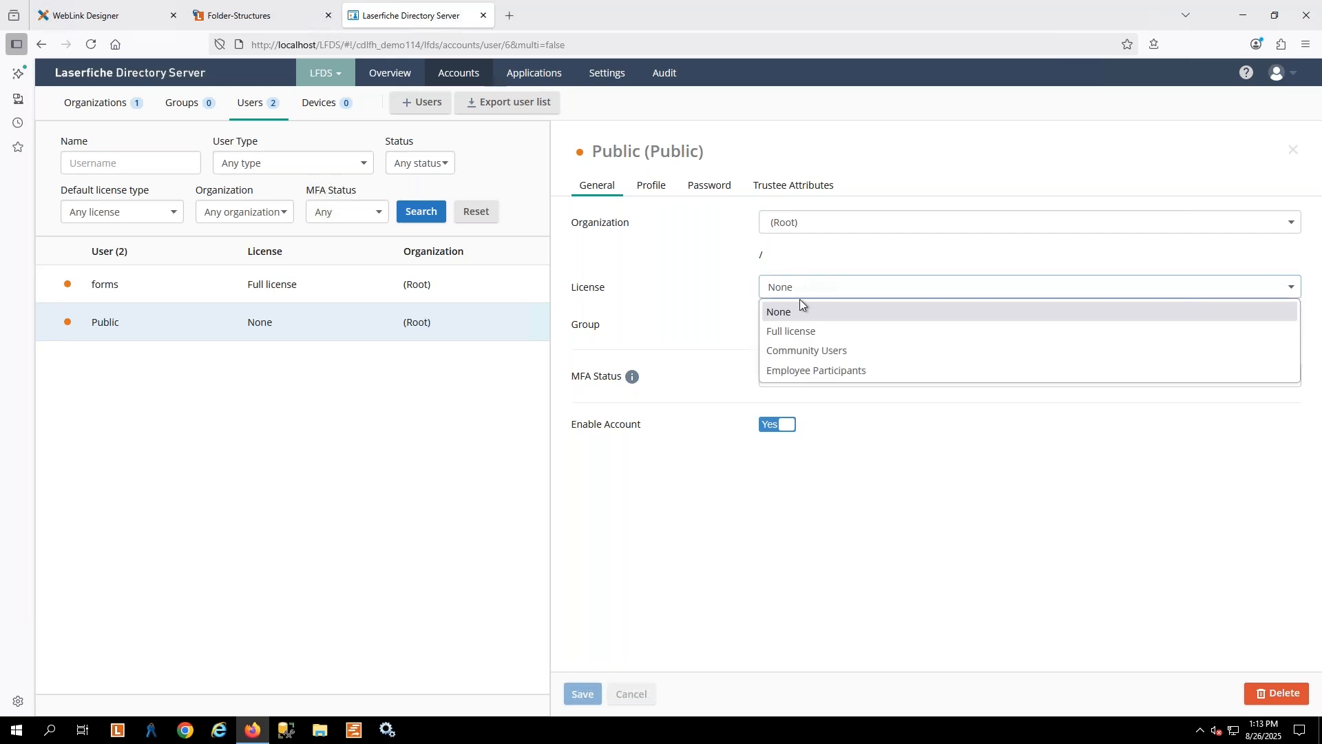
pyautogui.click(832, 328)
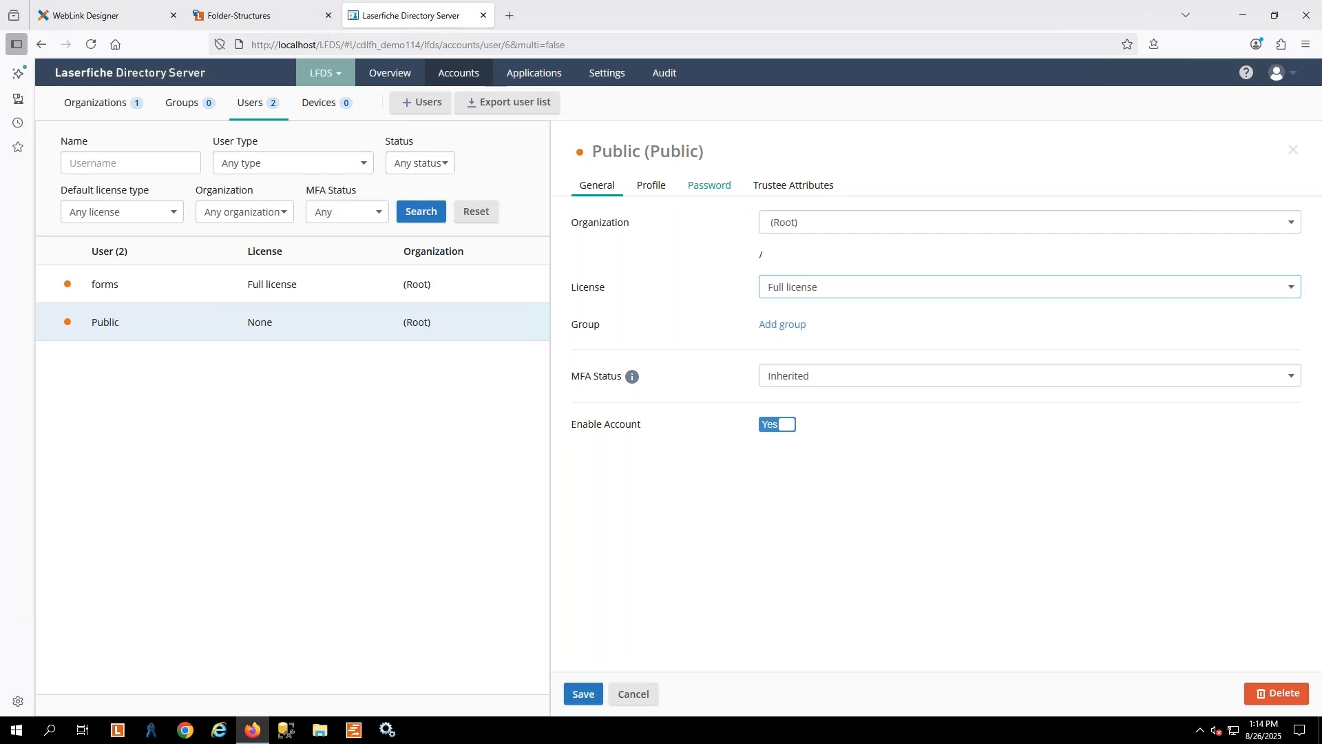
pyautogui.click(709, 185)
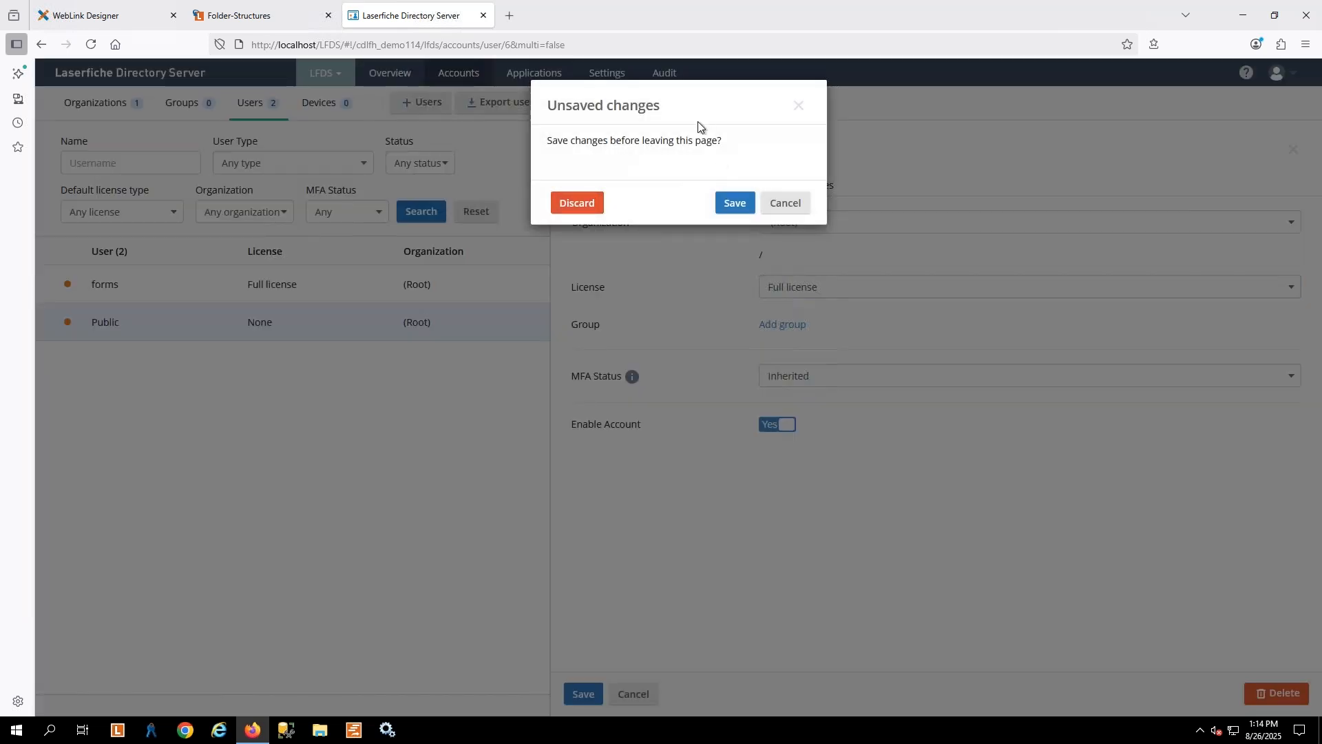
pyautogui.click(730, 202)
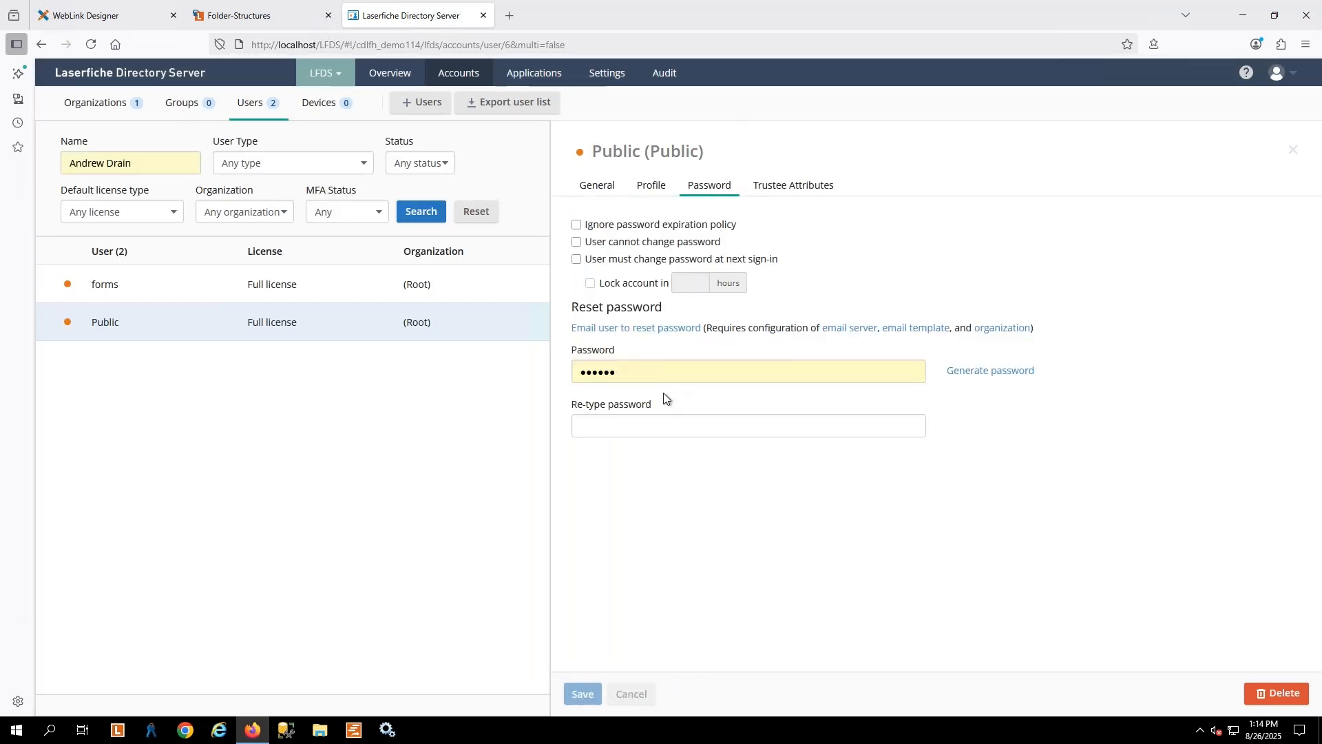
# Switch to the Laserfiche 10.4 client and log in to the Folder-Structures repository as admin with the account password
pyautogui.click(118, 730)
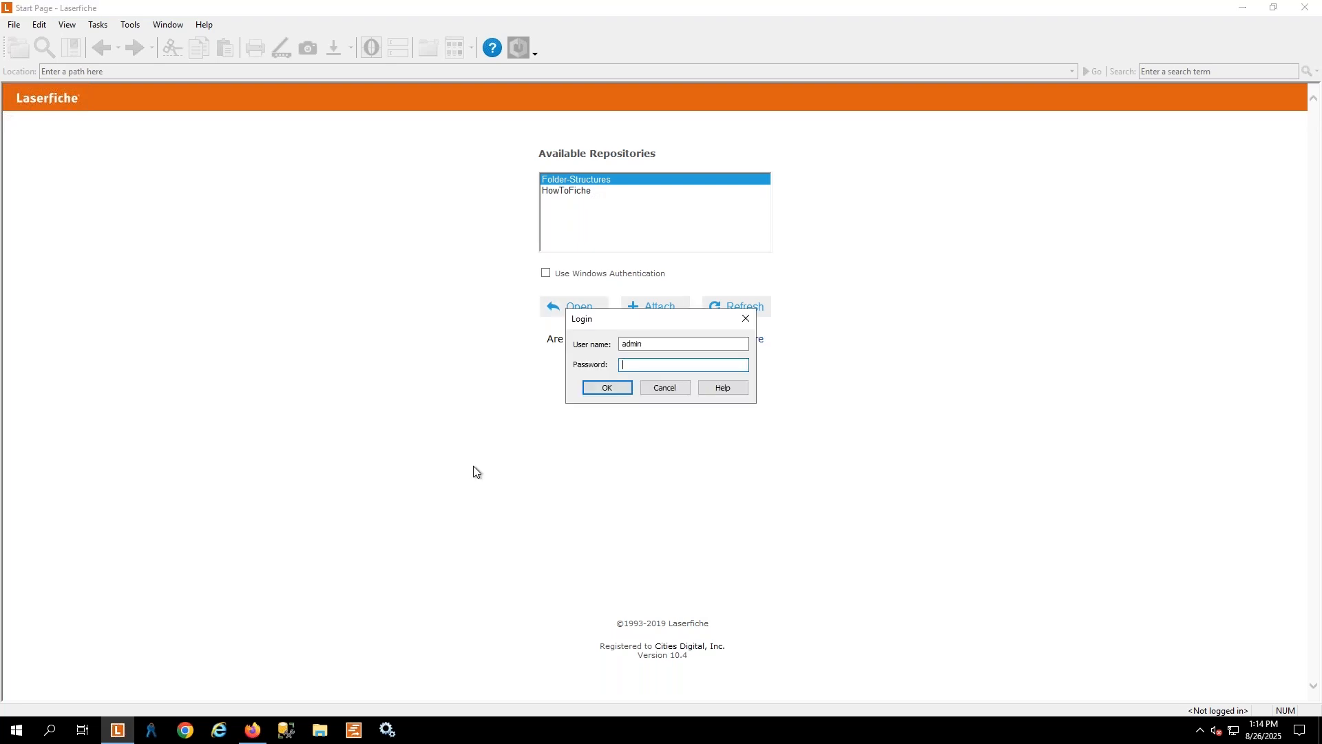
pyautogui.write('admin')
pyautogui.press('Return')
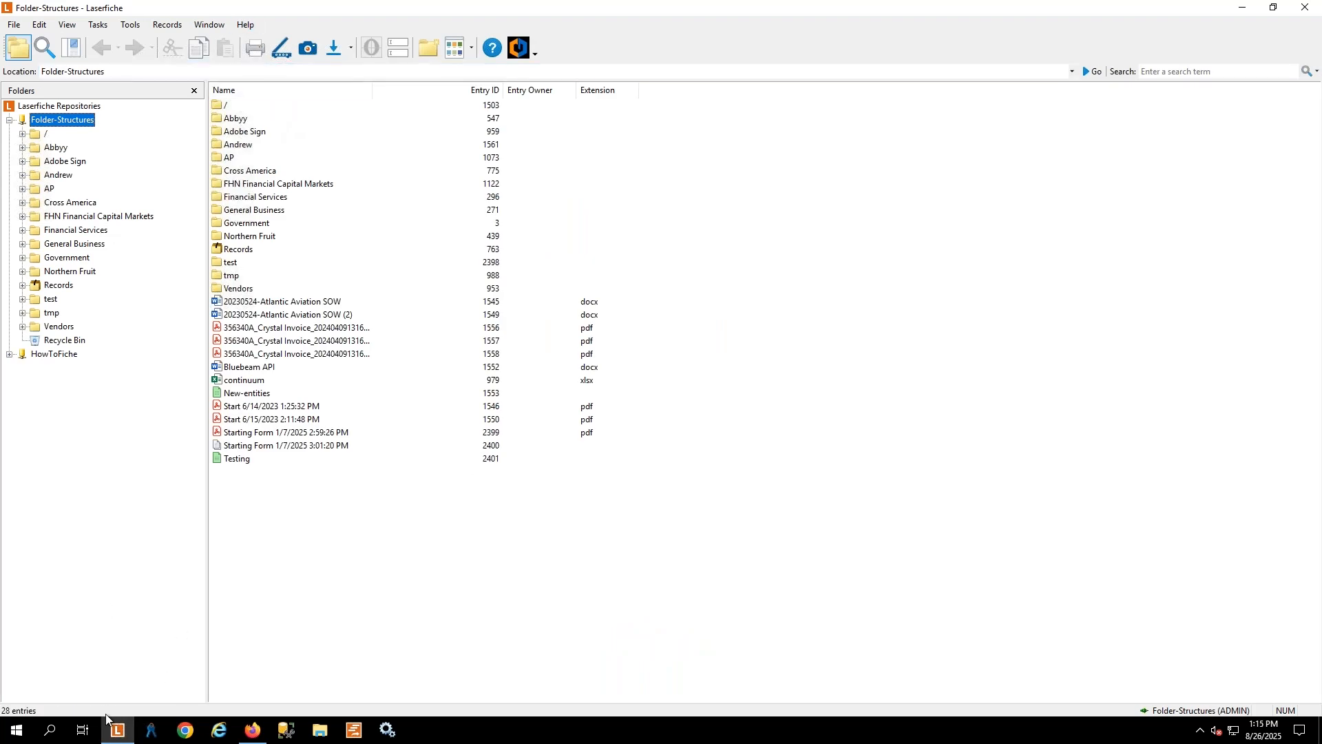
# Fit the admin client window to half the screen and place a second Laserfiche client window beside it
pyautogui.moveTo(642, 1); pyautogui.dragTo(0, 233)
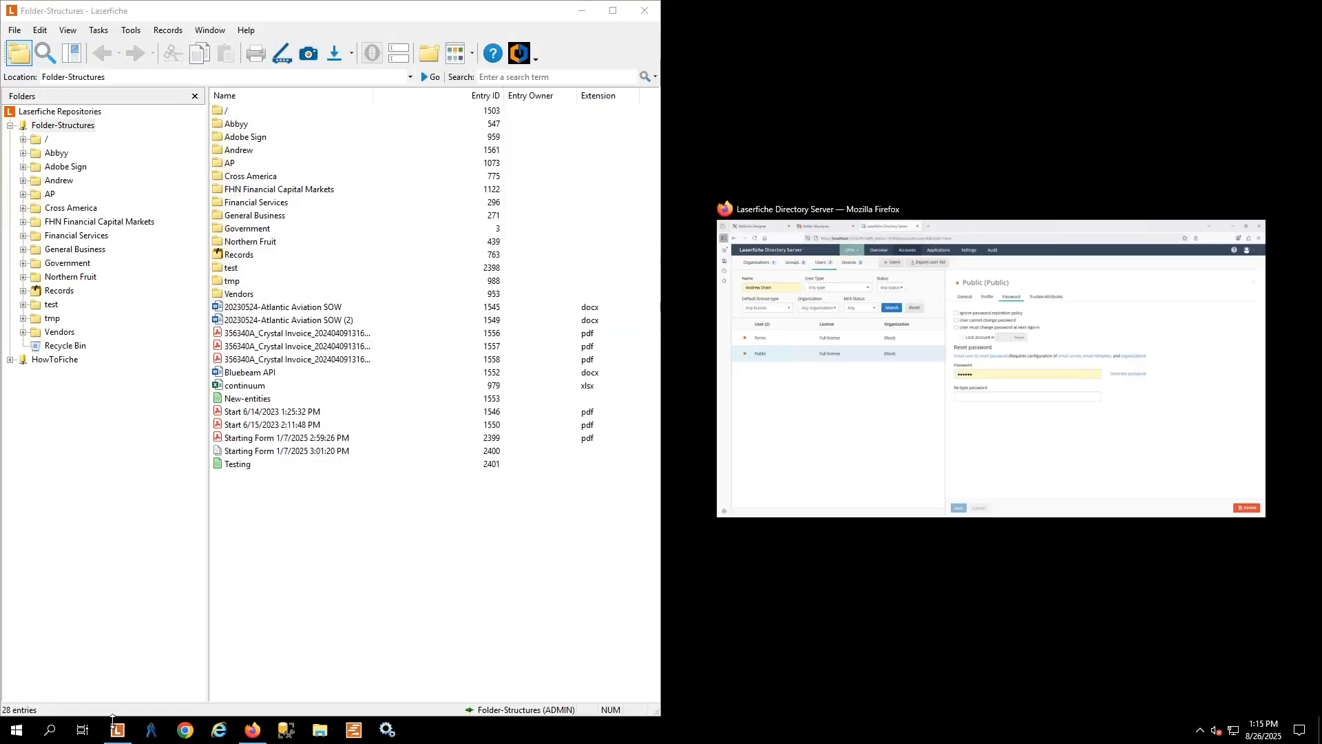
pyautogui.click(837, 456)
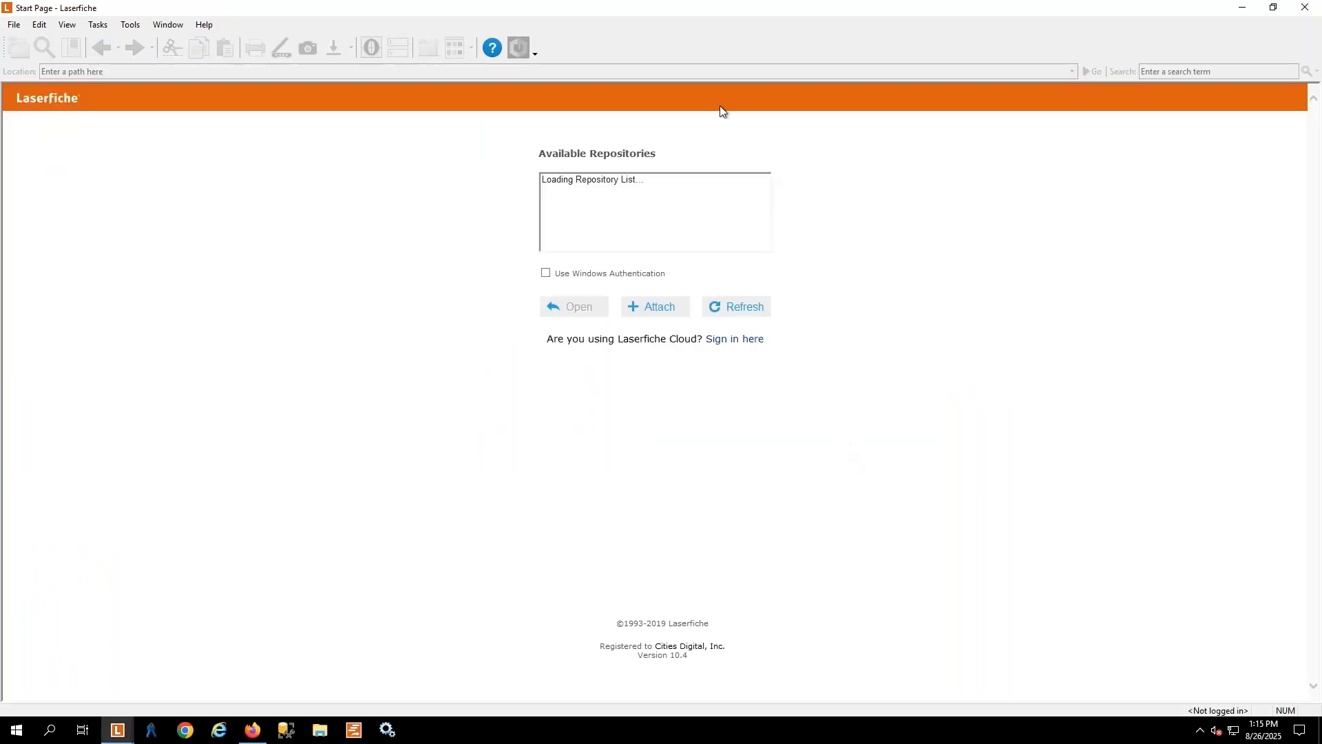
pyautogui.moveTo(720, 8); pyautogui.dragTo(1321, 173)
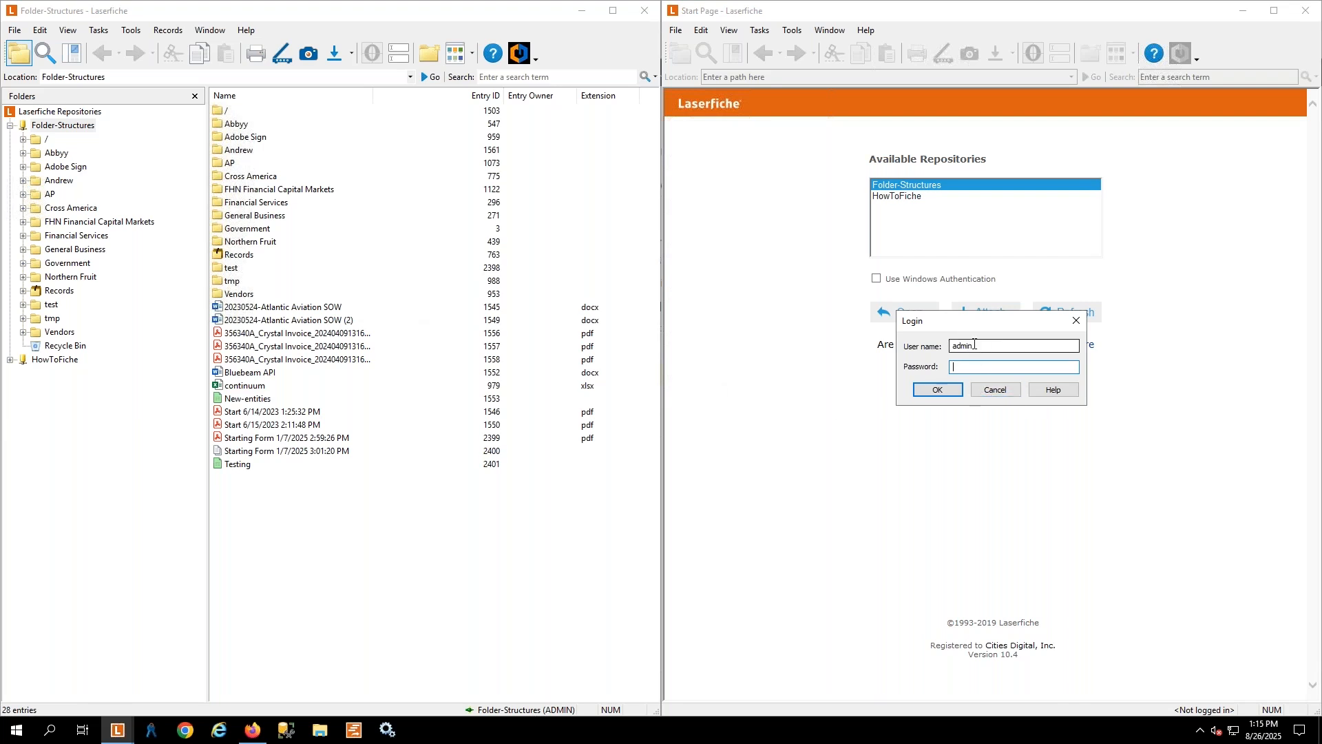
# Log in to the Folder-Structures repository in the second client window as public with the account password
pyautogui.hotkey('shift', 'Tab')
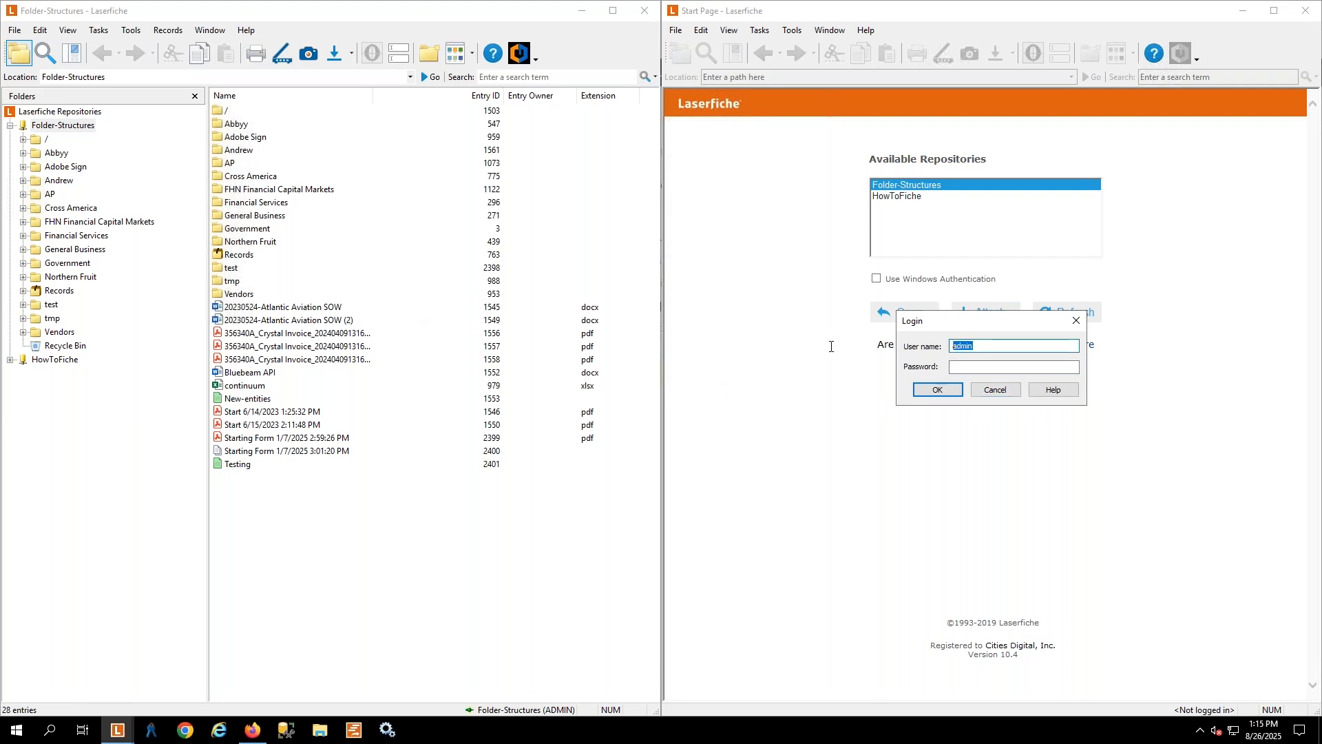
pyautogui.write('public')
pyautogui.press('Tab')
pyautogui.write('•')
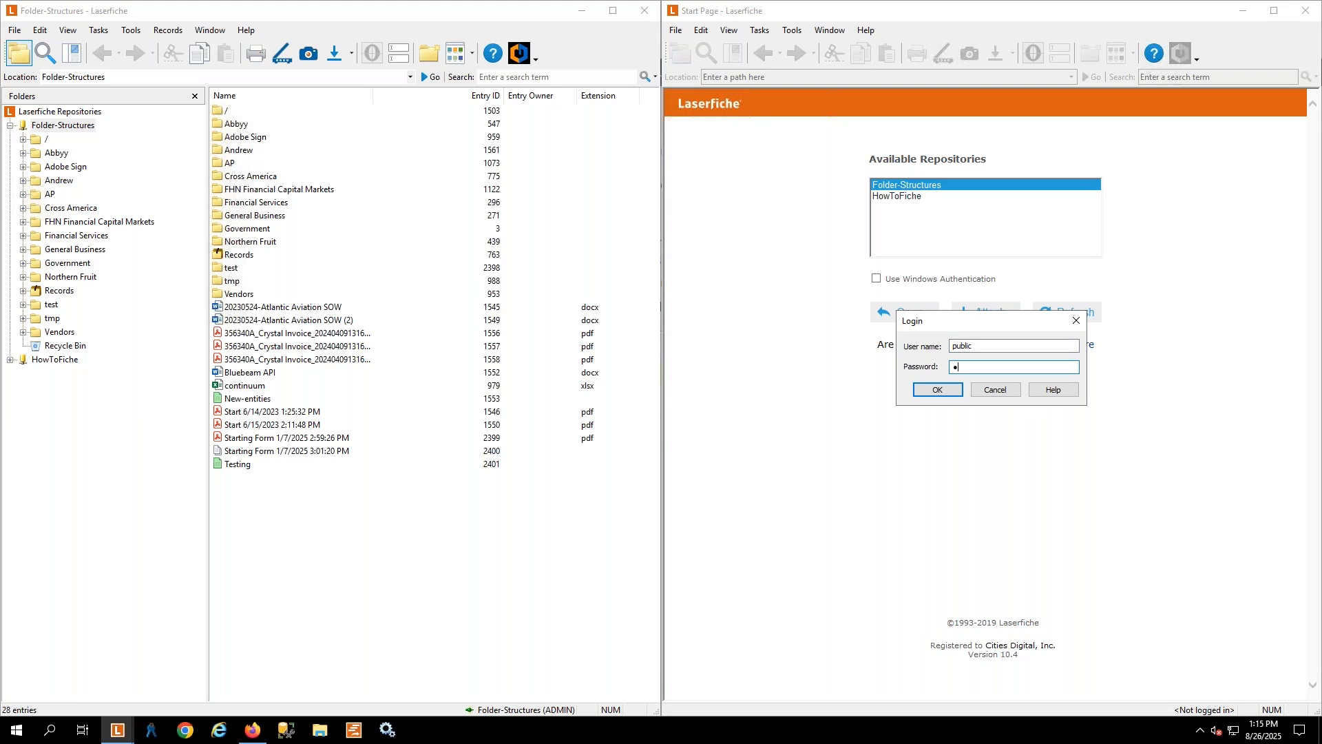
pyautogui.write('•••••')
pyautogui.press('Return')
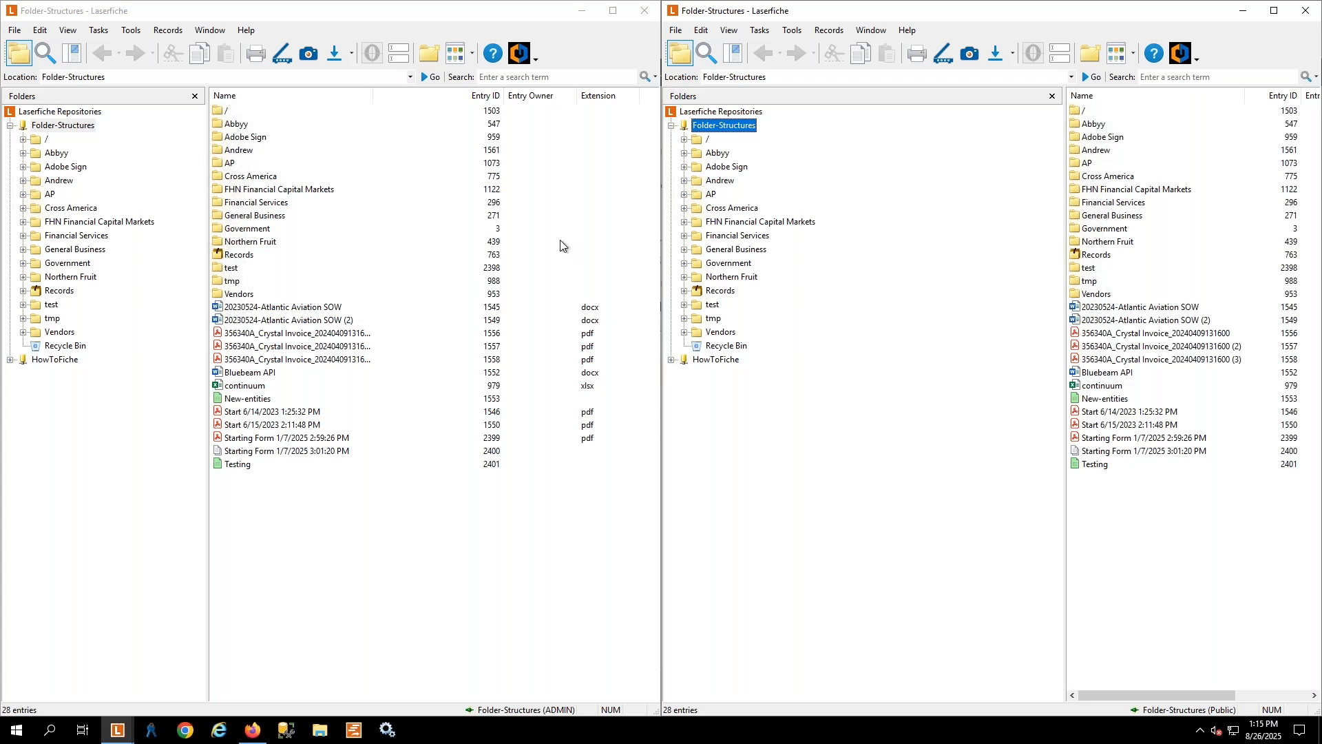
# Open the Laserfiche Administration Console from the admin client window and allow it to make changes to the device
pyautogui.click(131, 31)
pyautogui.click(161, 46)
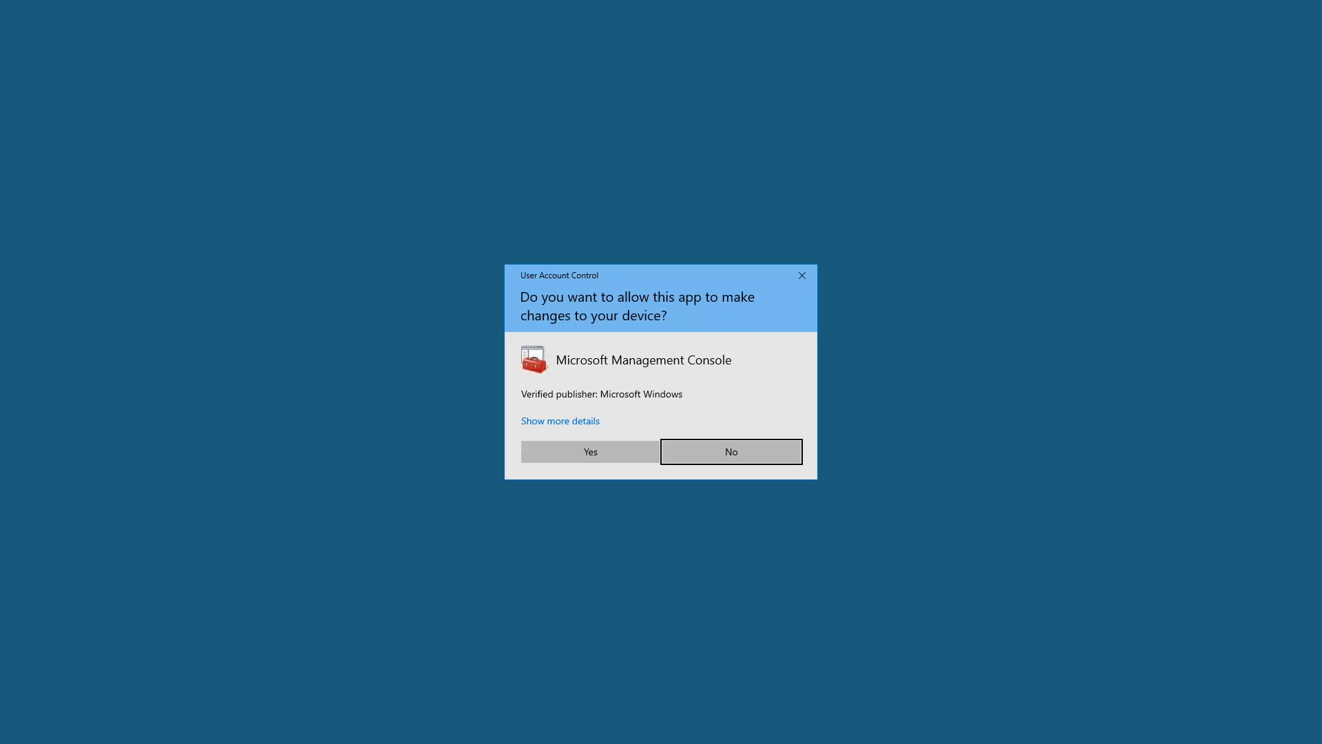
pyautogui.click(593, 457)
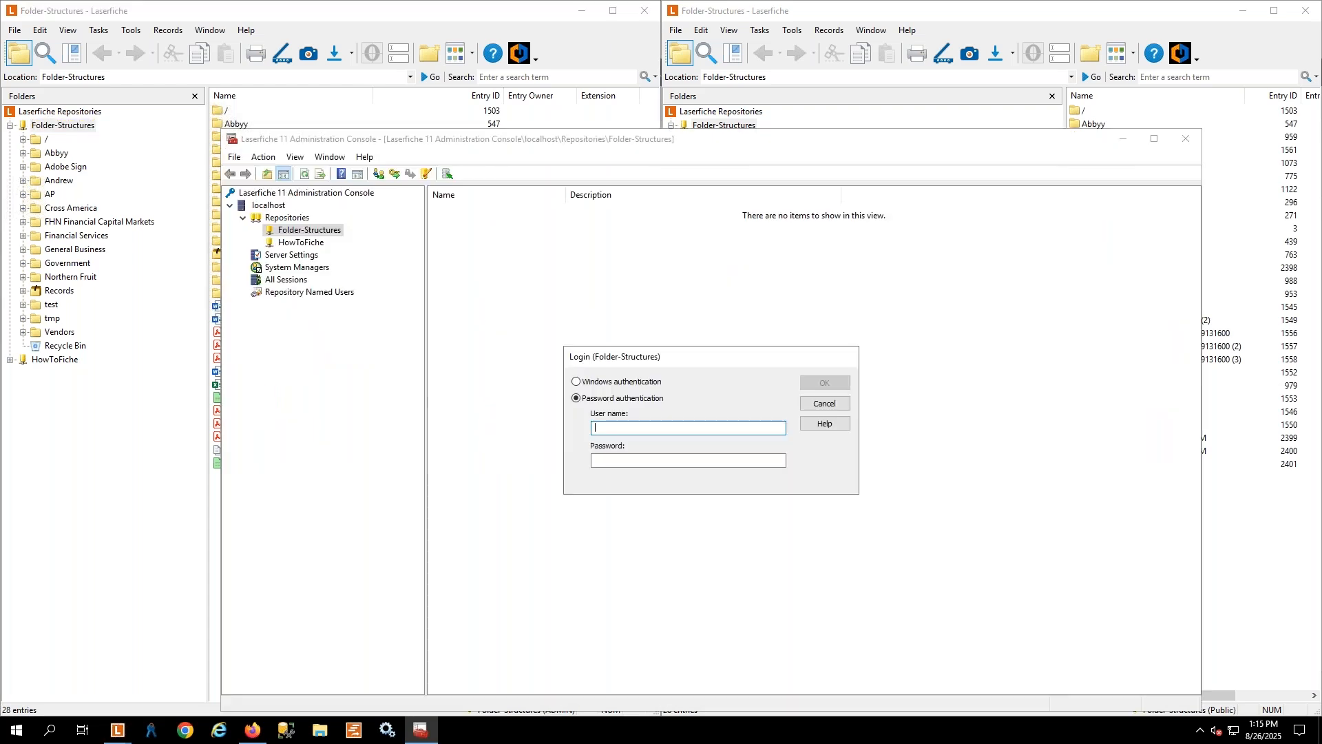
# Try to log in to the Folder-Structures repository in the Administration Console as admin with the account password
pyautogui.write('admin')
pyautogui.press('Tab')
pyautogui.write('•••••')
pyautogui.press('Return')
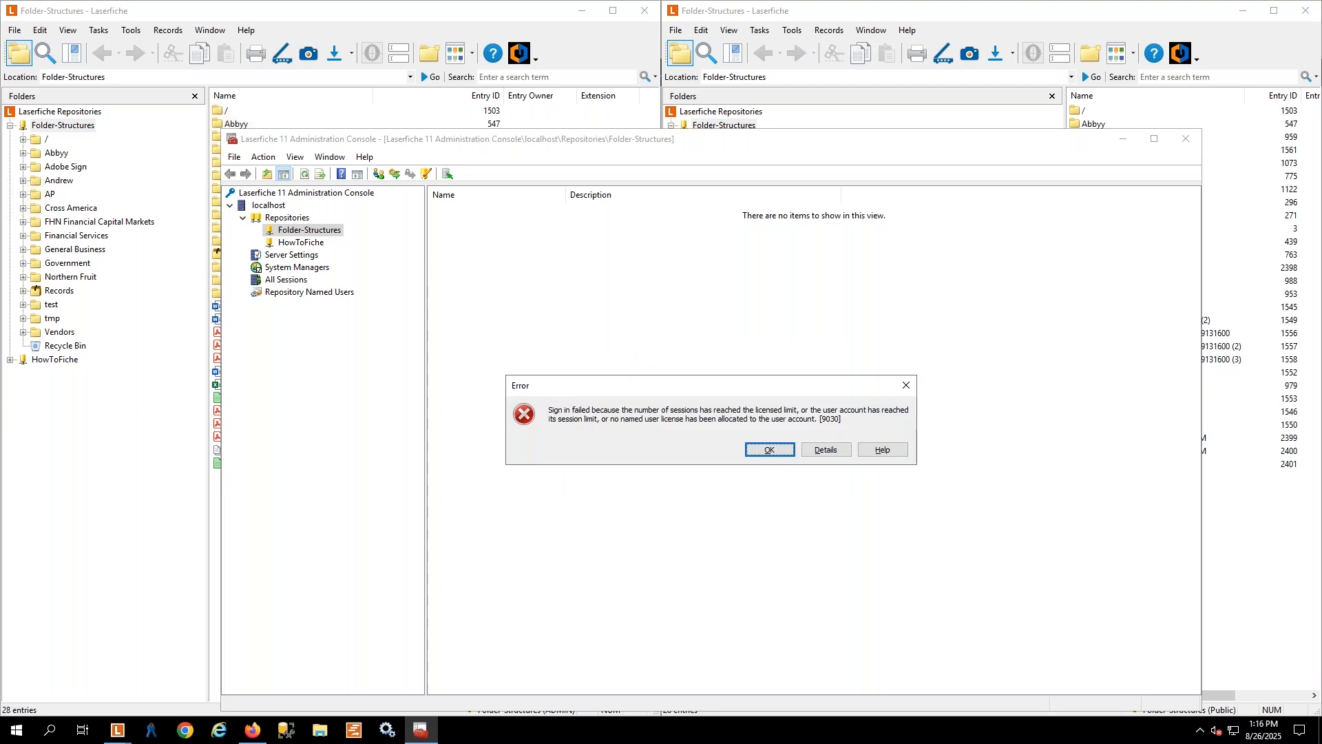
pyautogui.click(764, 449)
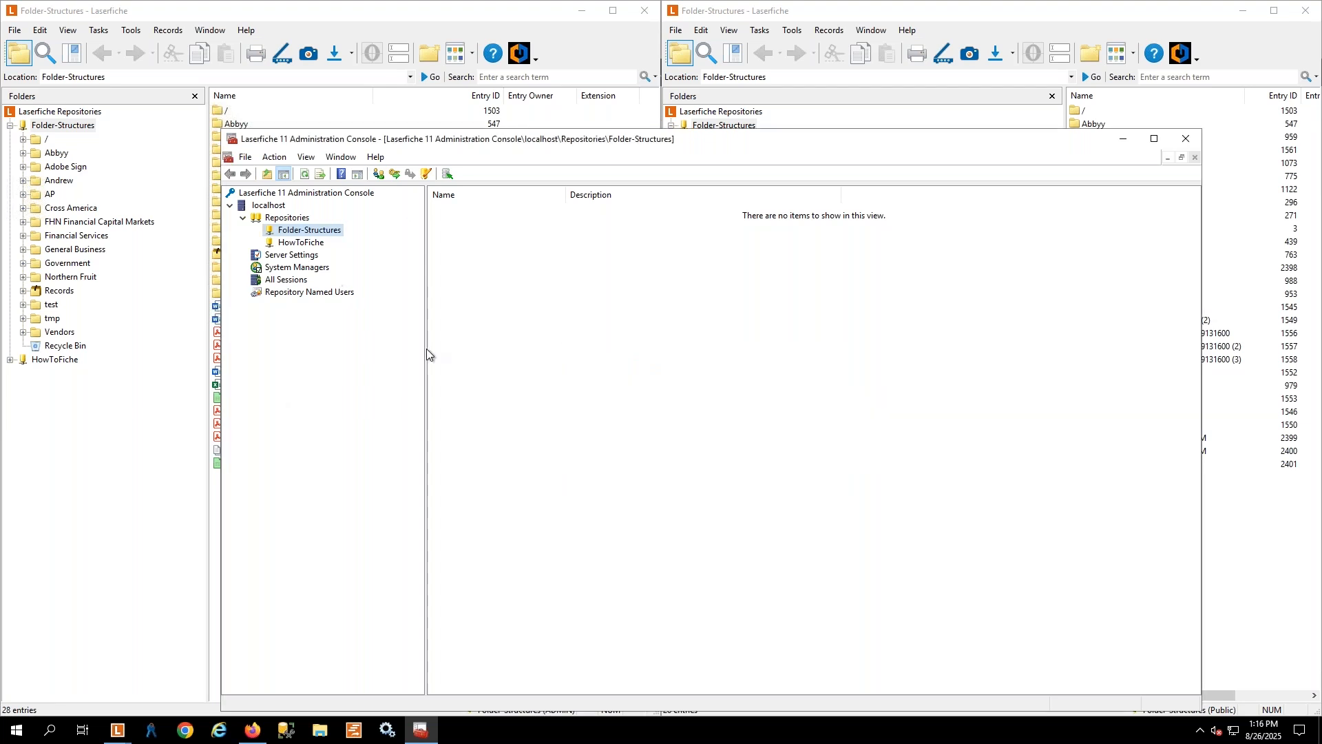
# Examine the system managers and all active sessions on the server, then close the Administration Console
pyautogui.click(279, 282)
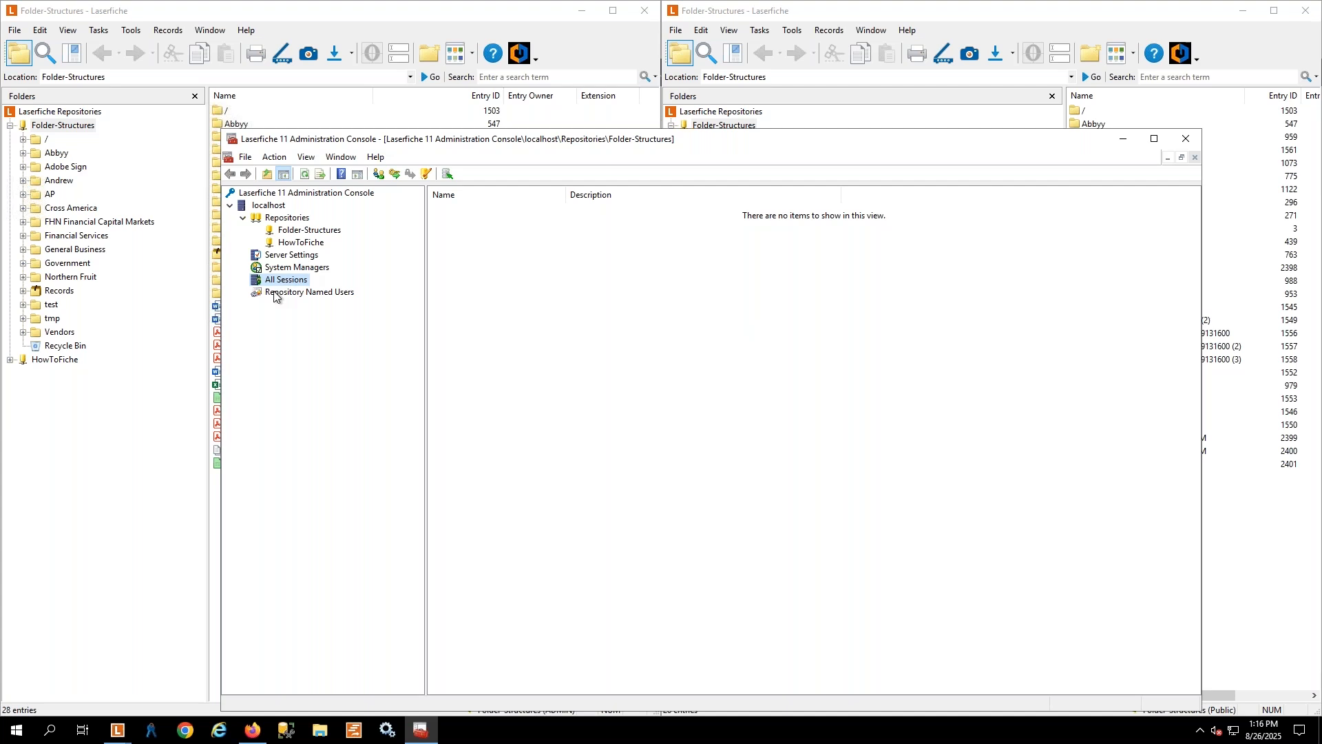
pyautogui.click(285, 268)
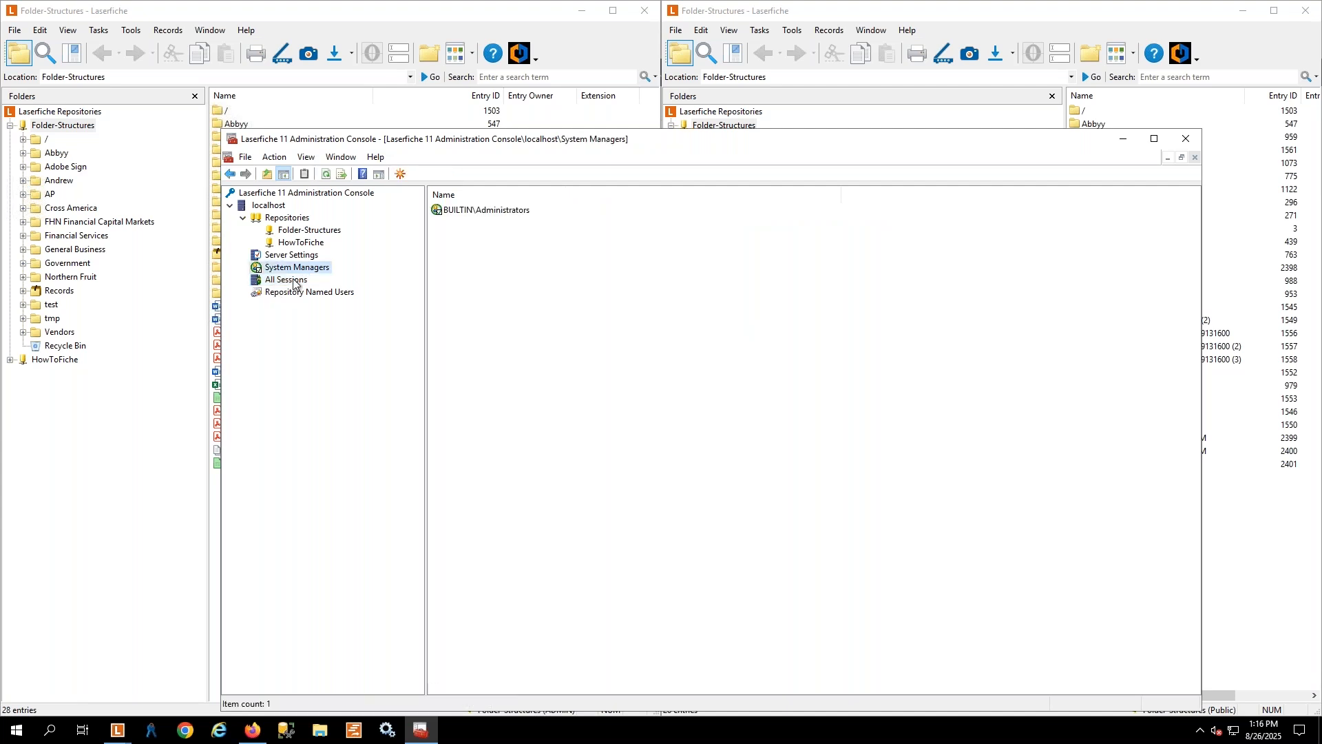
pyautogui.click(293, 279)
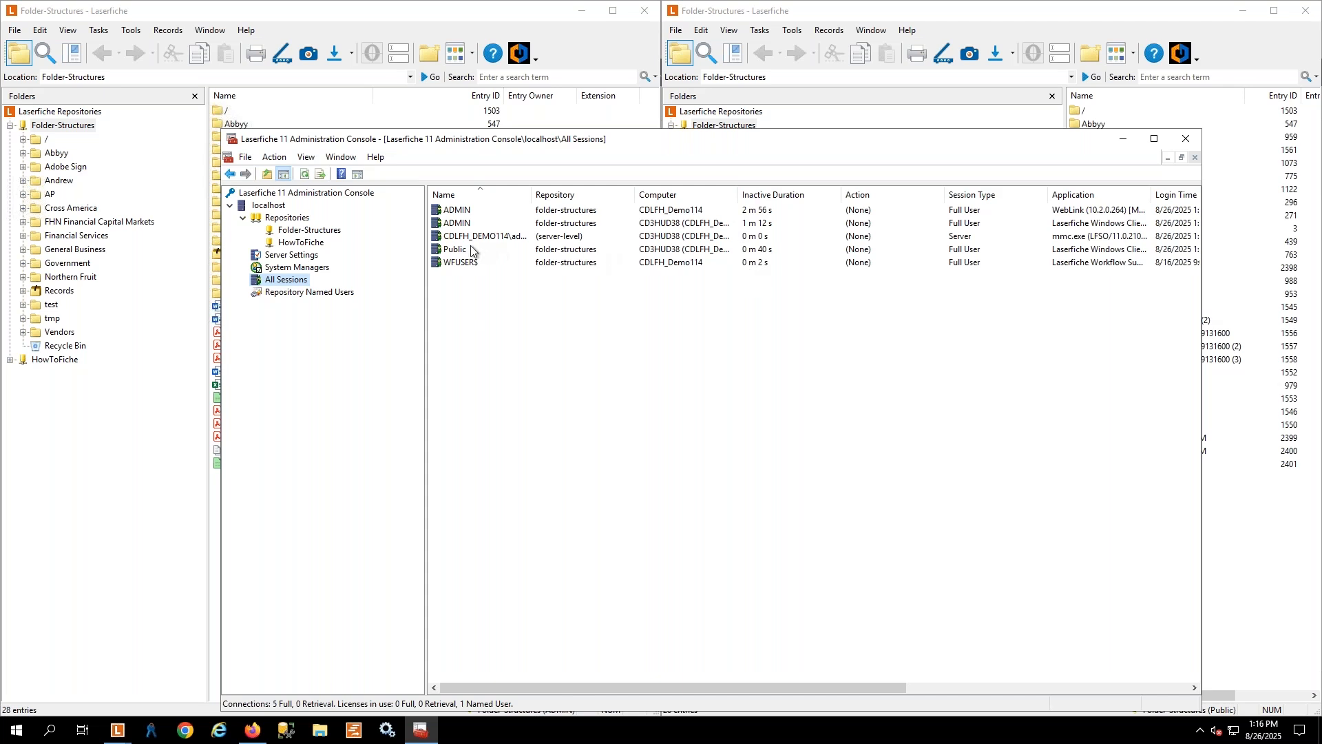
pyautogui.click(460, 240)
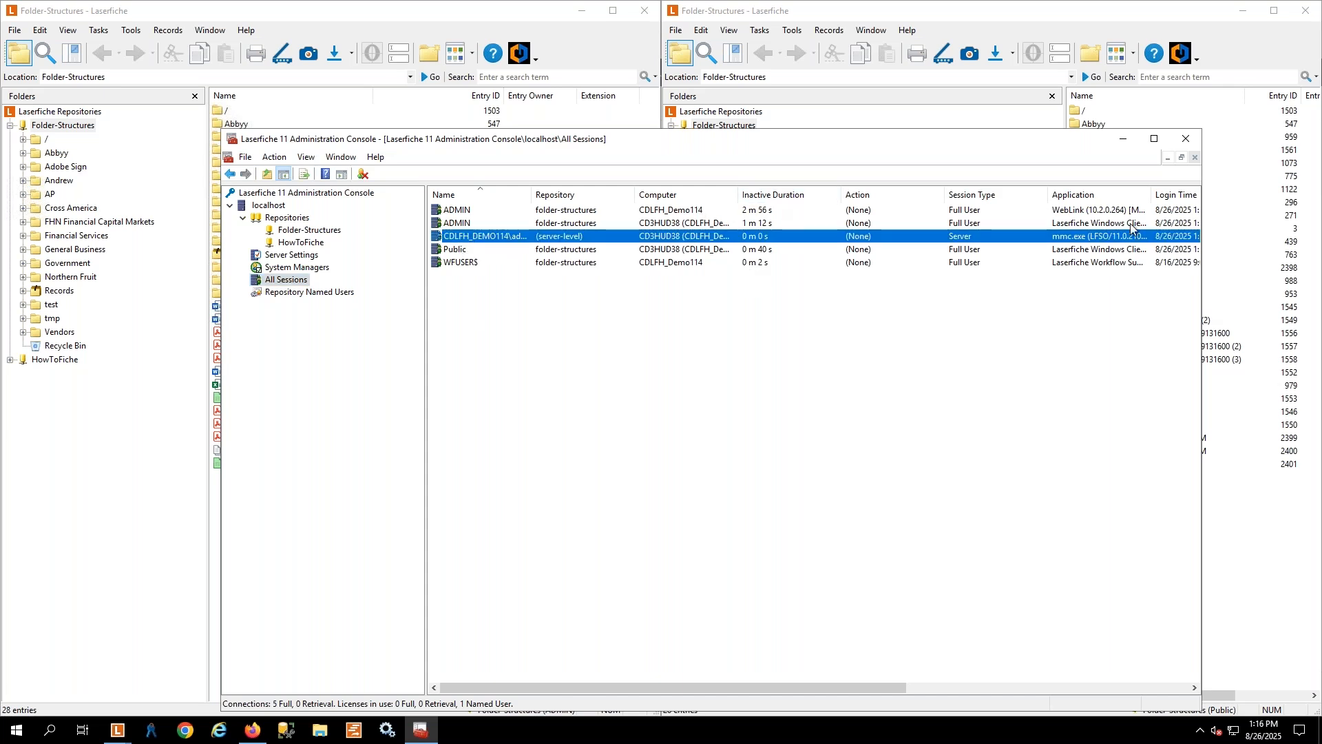
pyautogui.click(1186, 140)
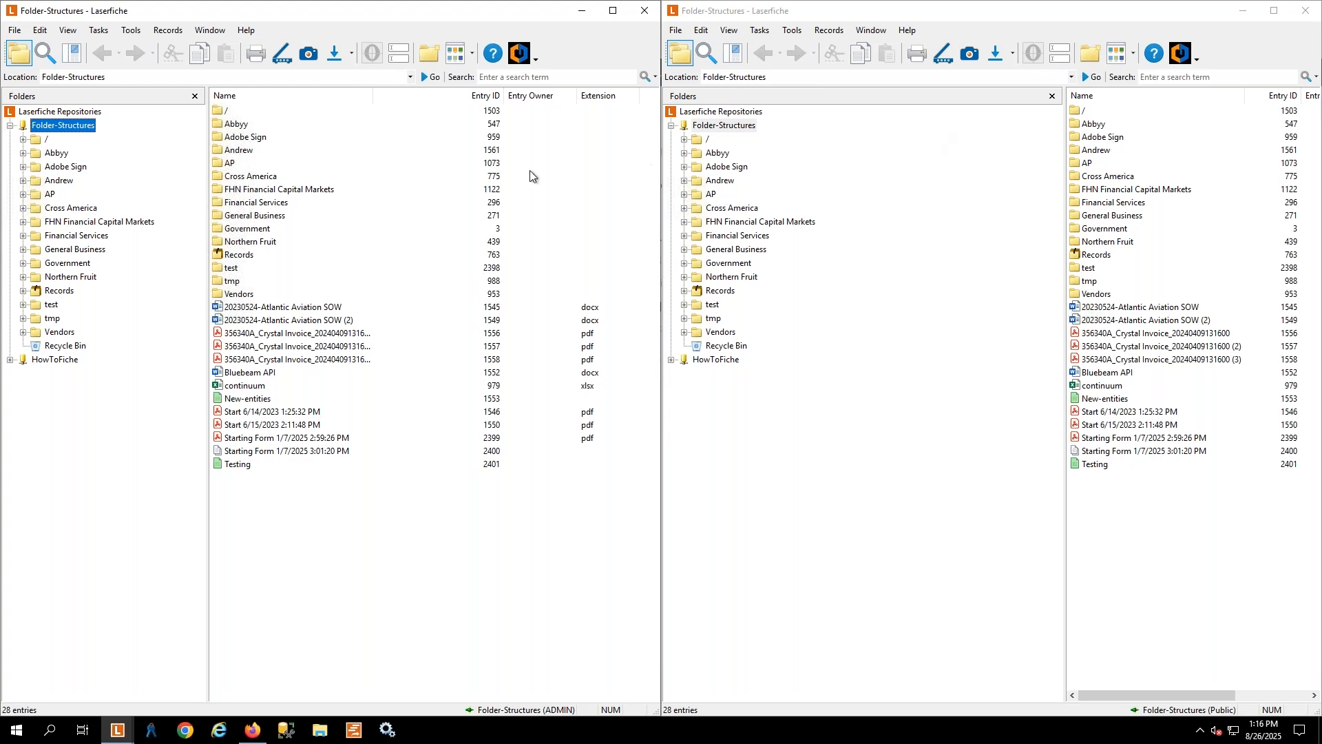
# Remove the Everyone trustee from the access rights of the Folder-Structures repository root in the admin client window
pyautogui.rightClick(46, 130)
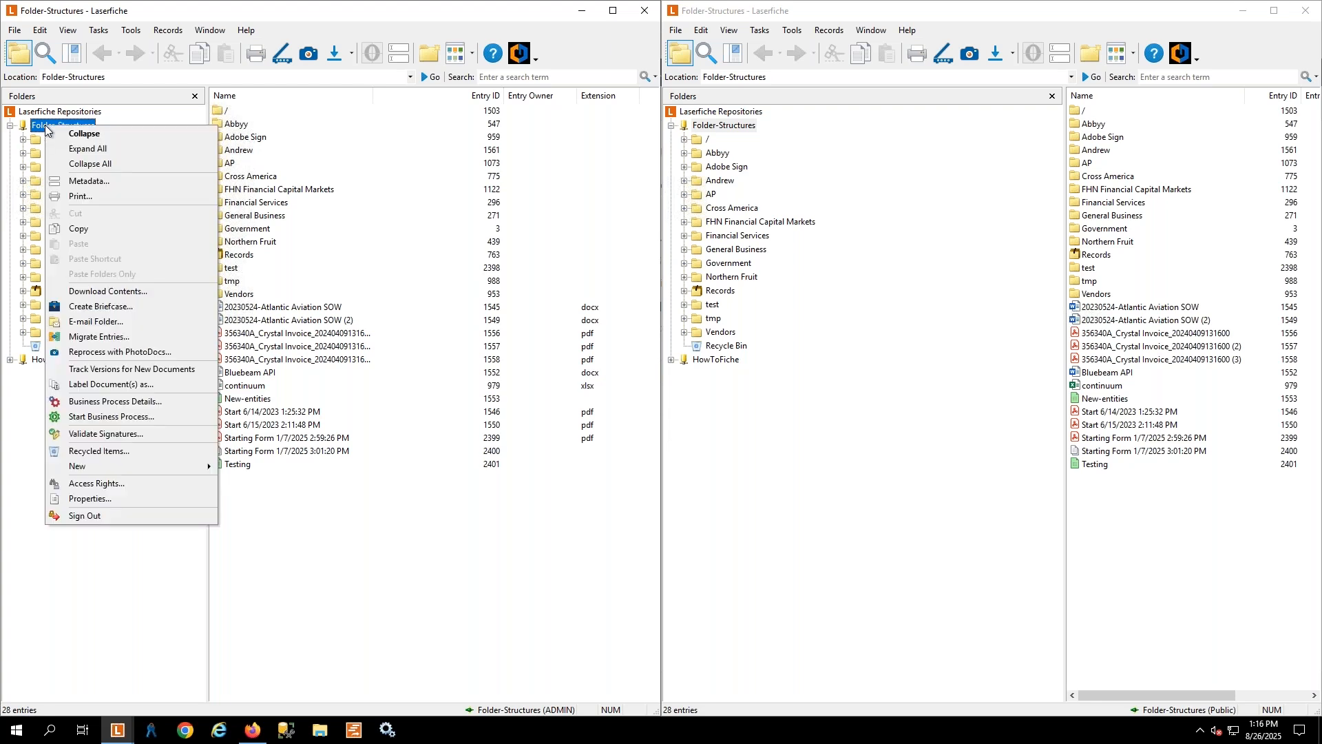
pyautogui.click(100, 486)
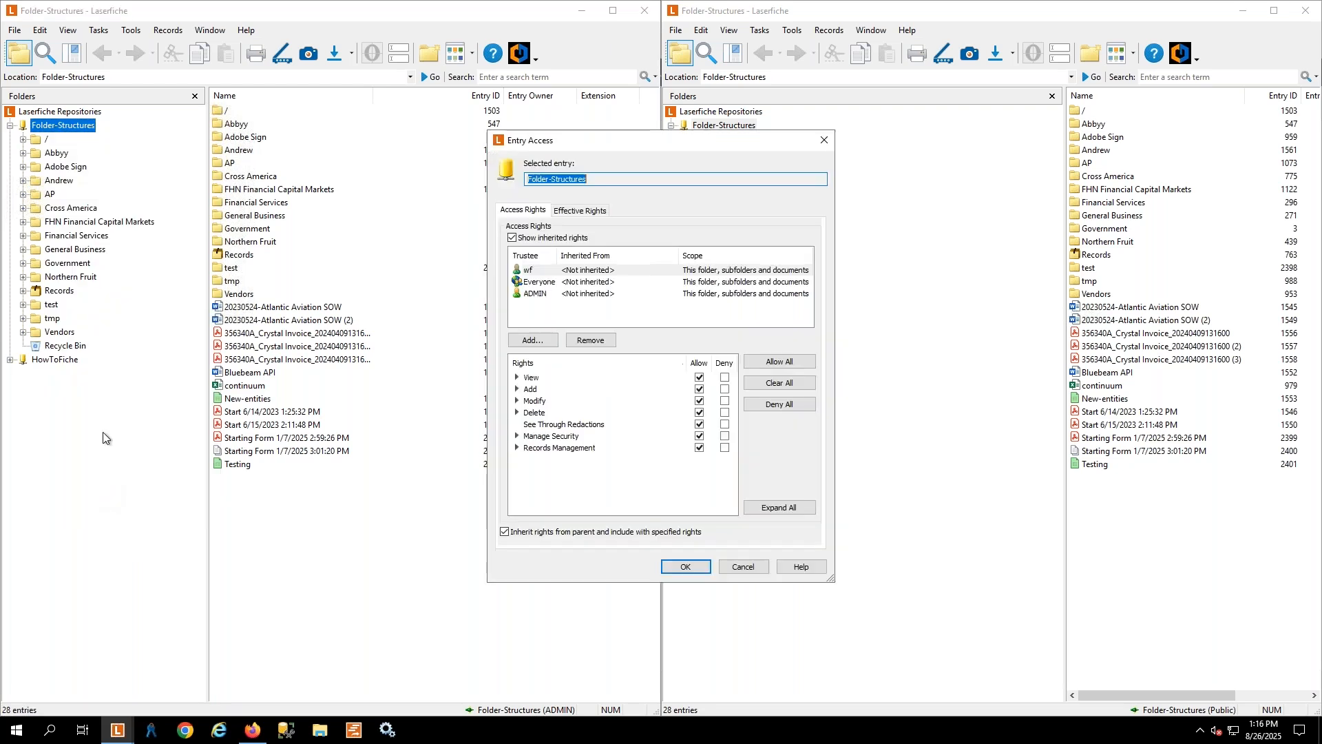
pyautogui.click(535, 283)
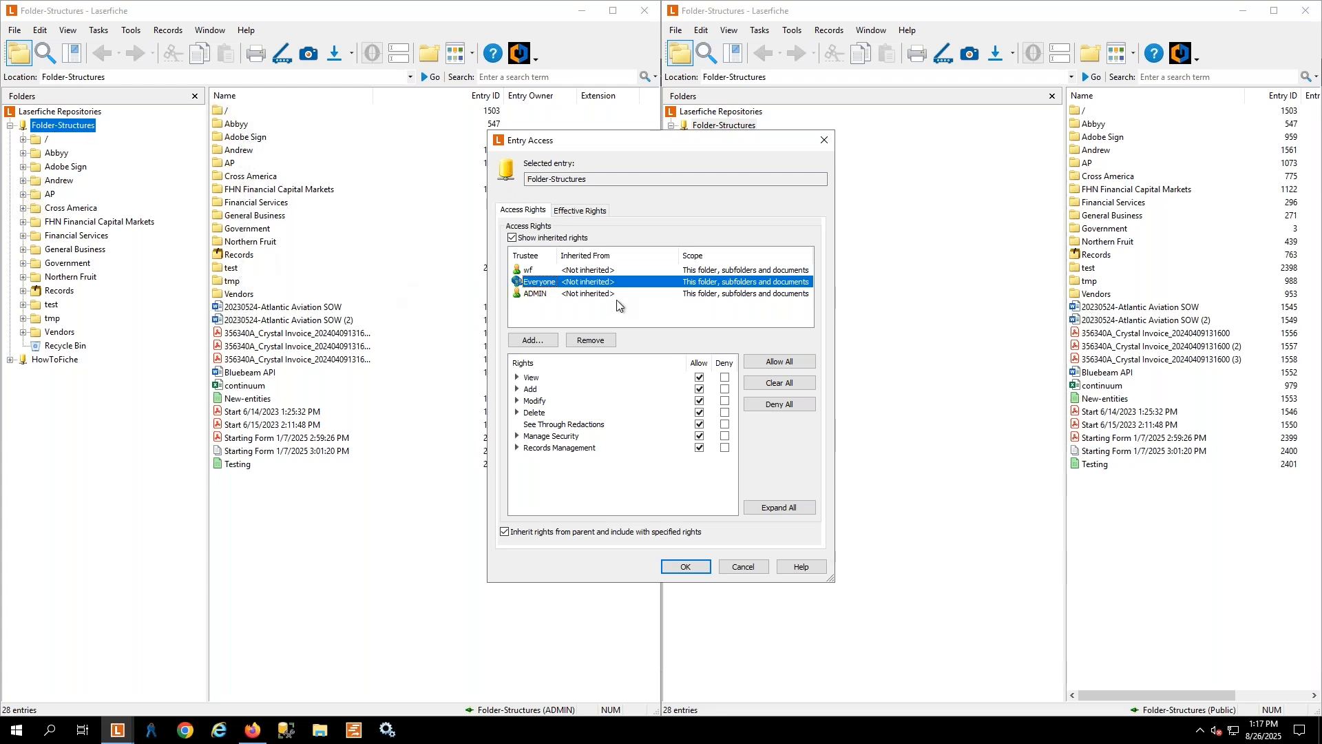
pyautogui.click(593, 341)
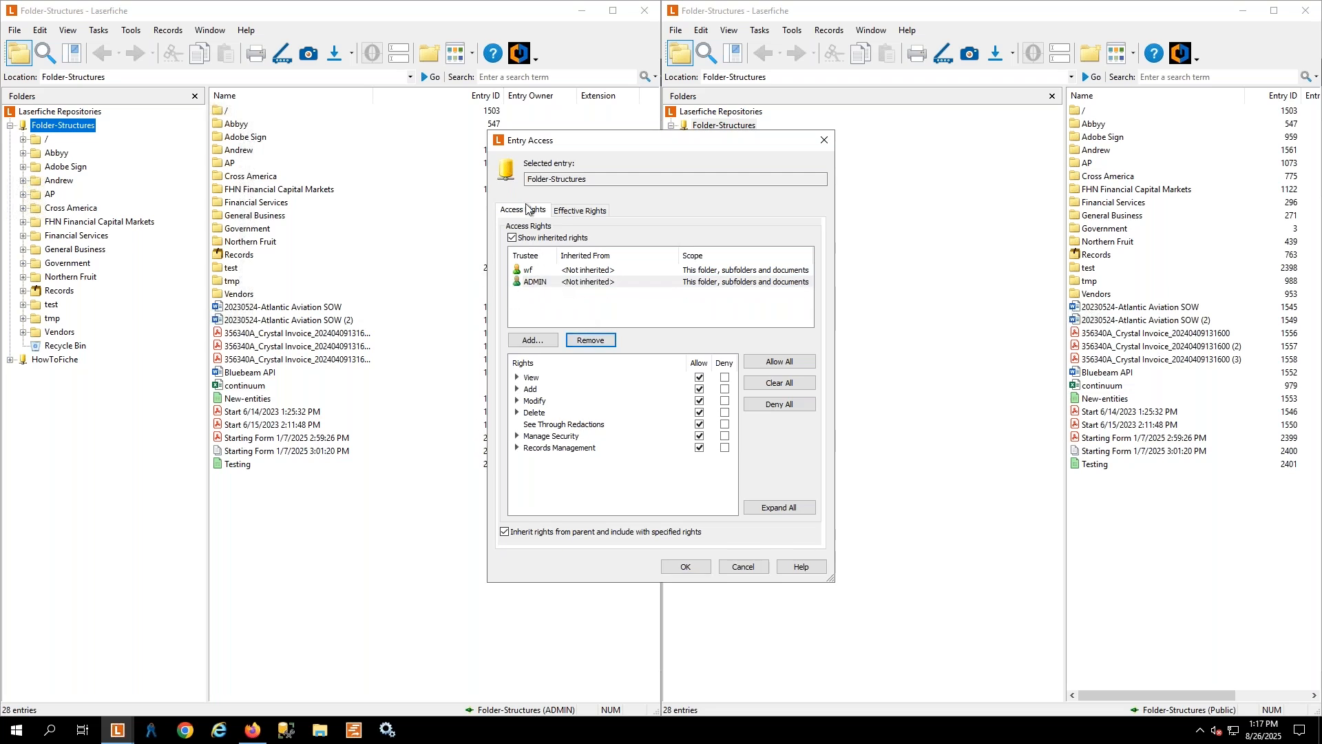
pyautogui.click(682, 569)
# Refresh the Folder-Structures listing in the Public client window to check what the account can see
pyautogui.click(827, 575)
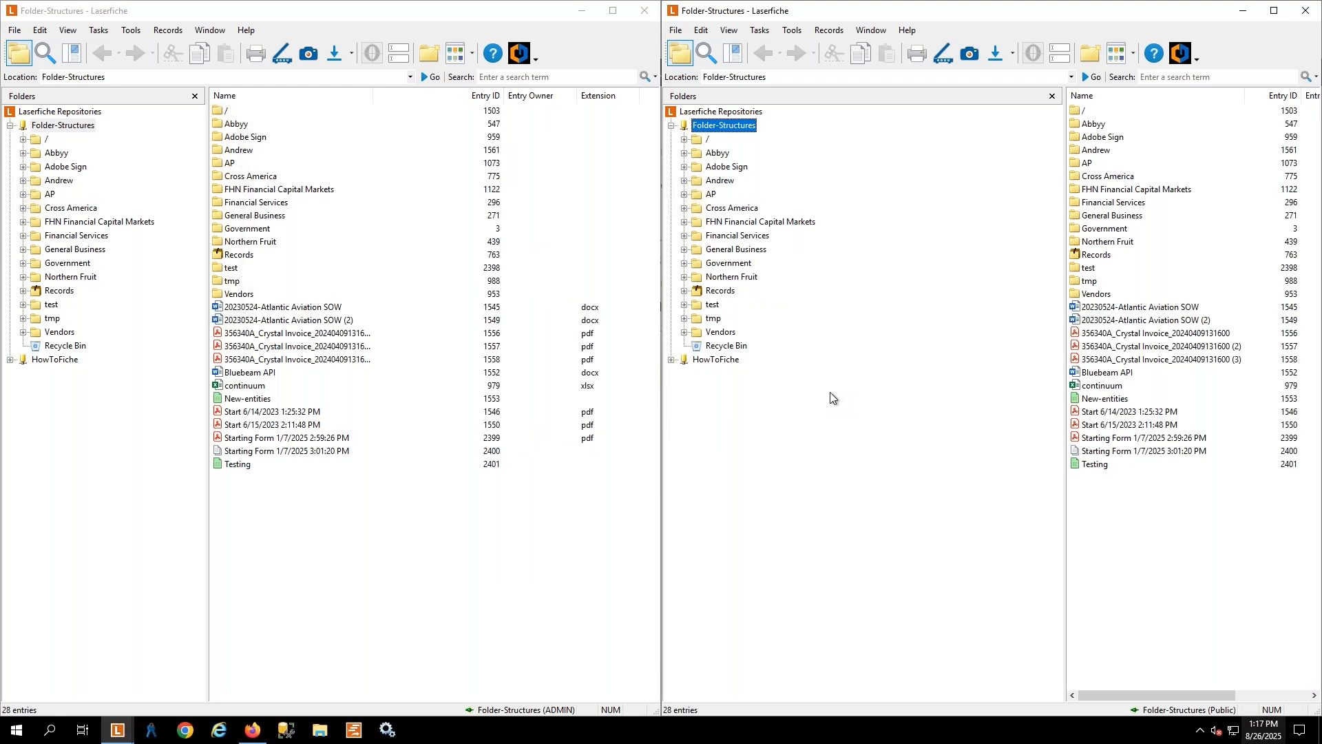
pyautogui.press('F5')
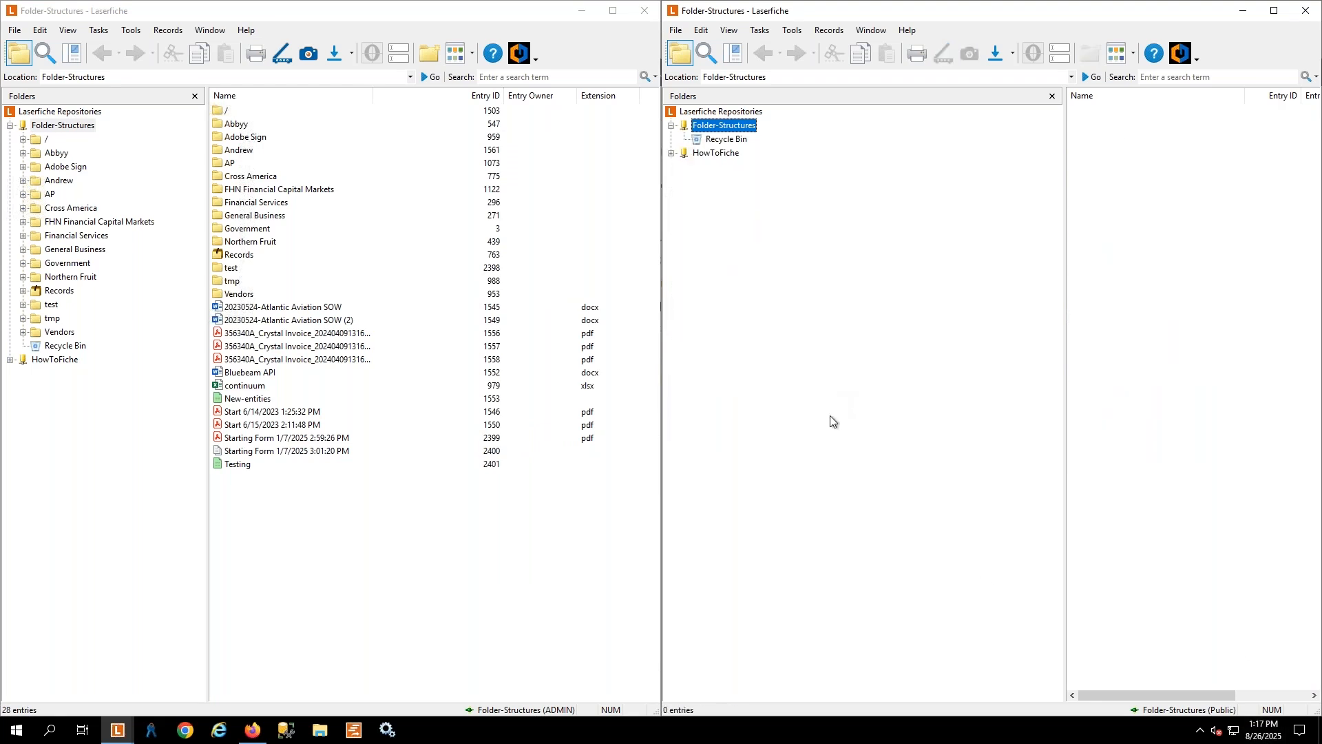
pyautogui.click(729, 29)
pyautogui.click(890, 424)
# Add Public as a trustee on the Government folder in the admin client, scoped to this folder, subfolders and documents
pyautogui.click(65, 265)
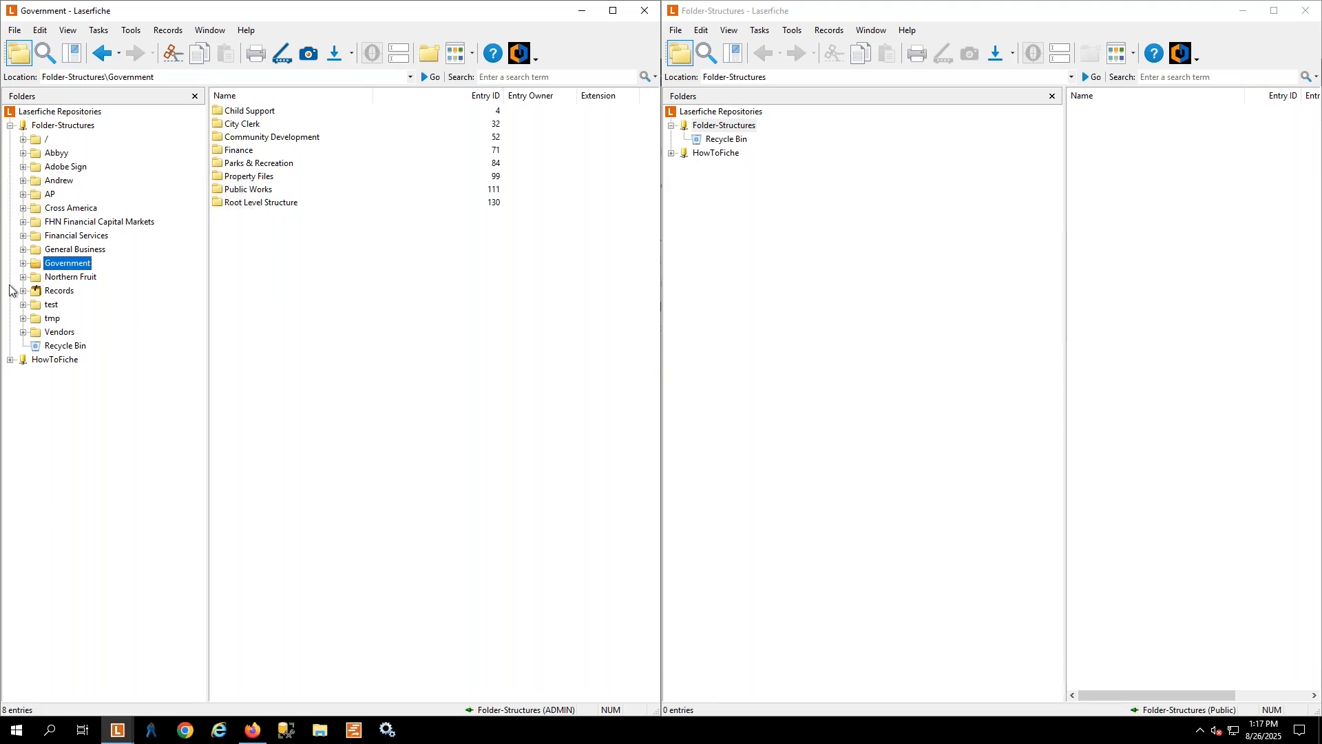
pyautogui.rightClick(53, 267)
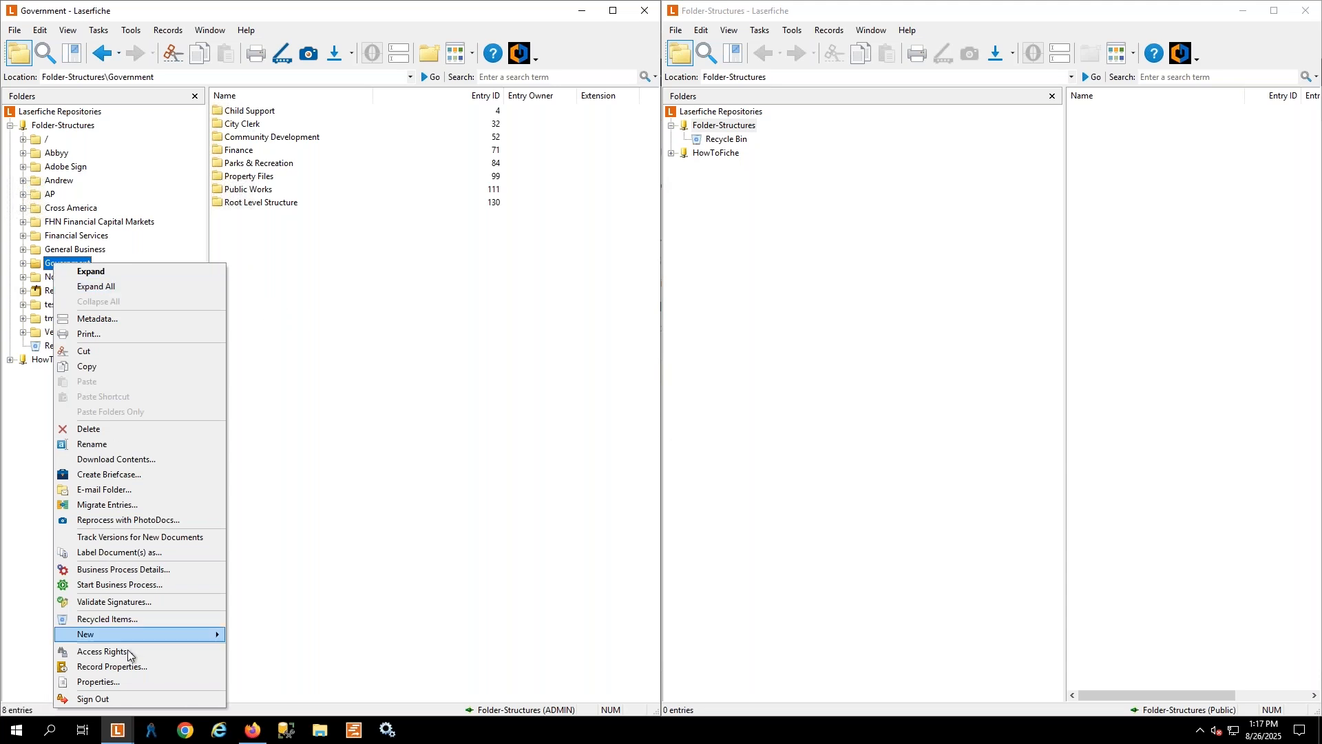
pyautogui.press('Return')
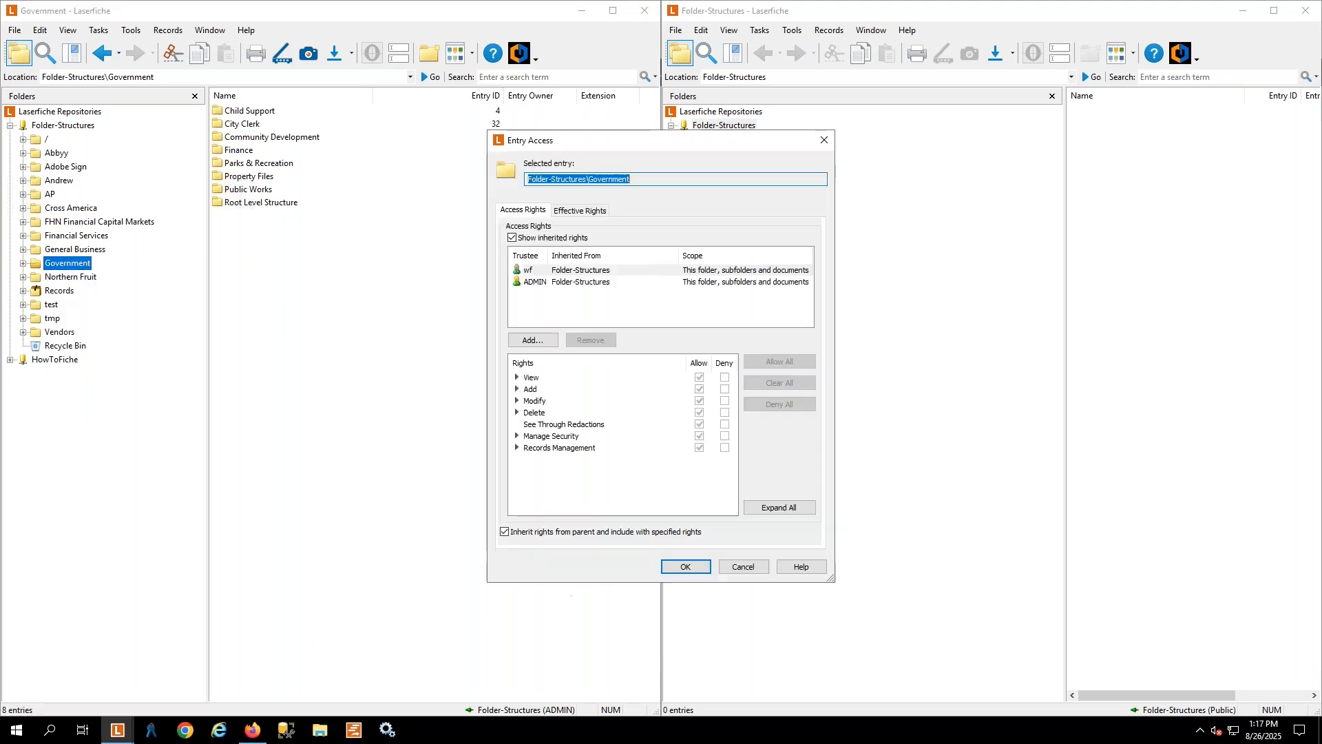
pyautogui.click(549, 340)
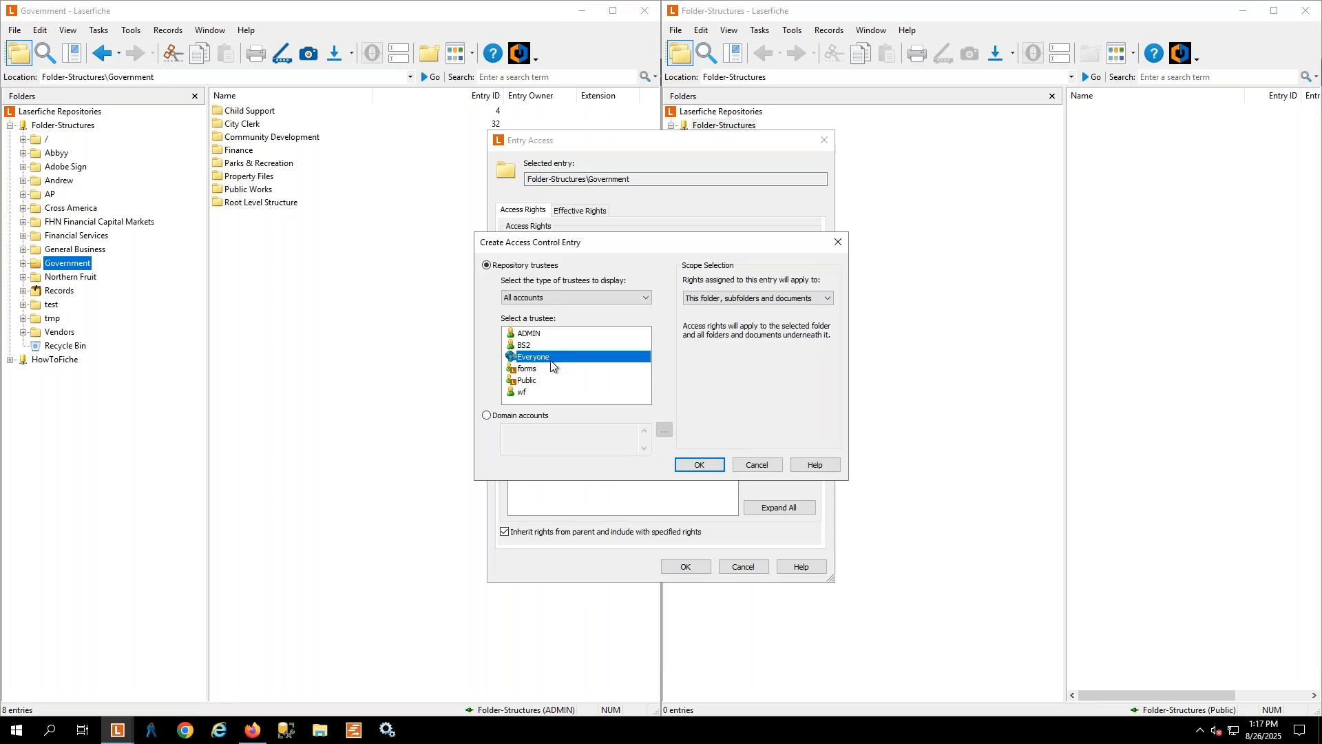
pyautogui.click(555, 383)
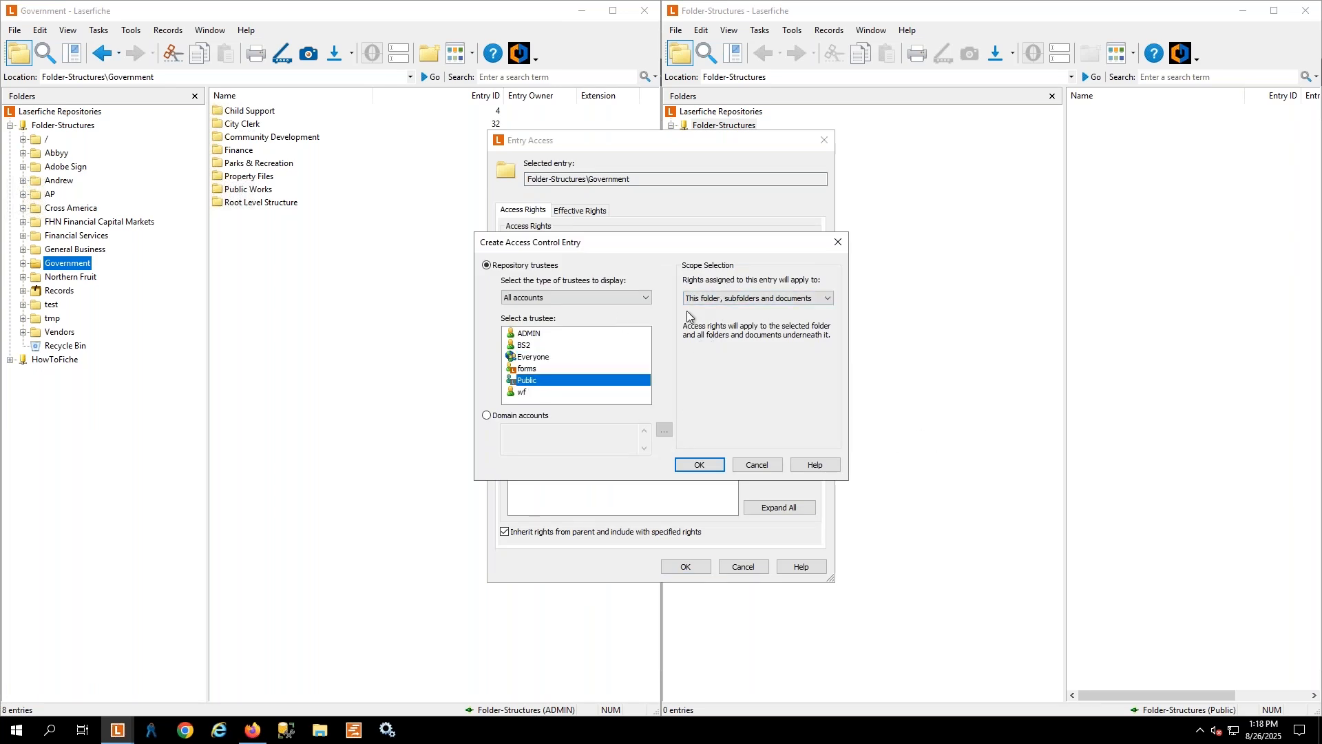
pyautogui.click(700, 465)
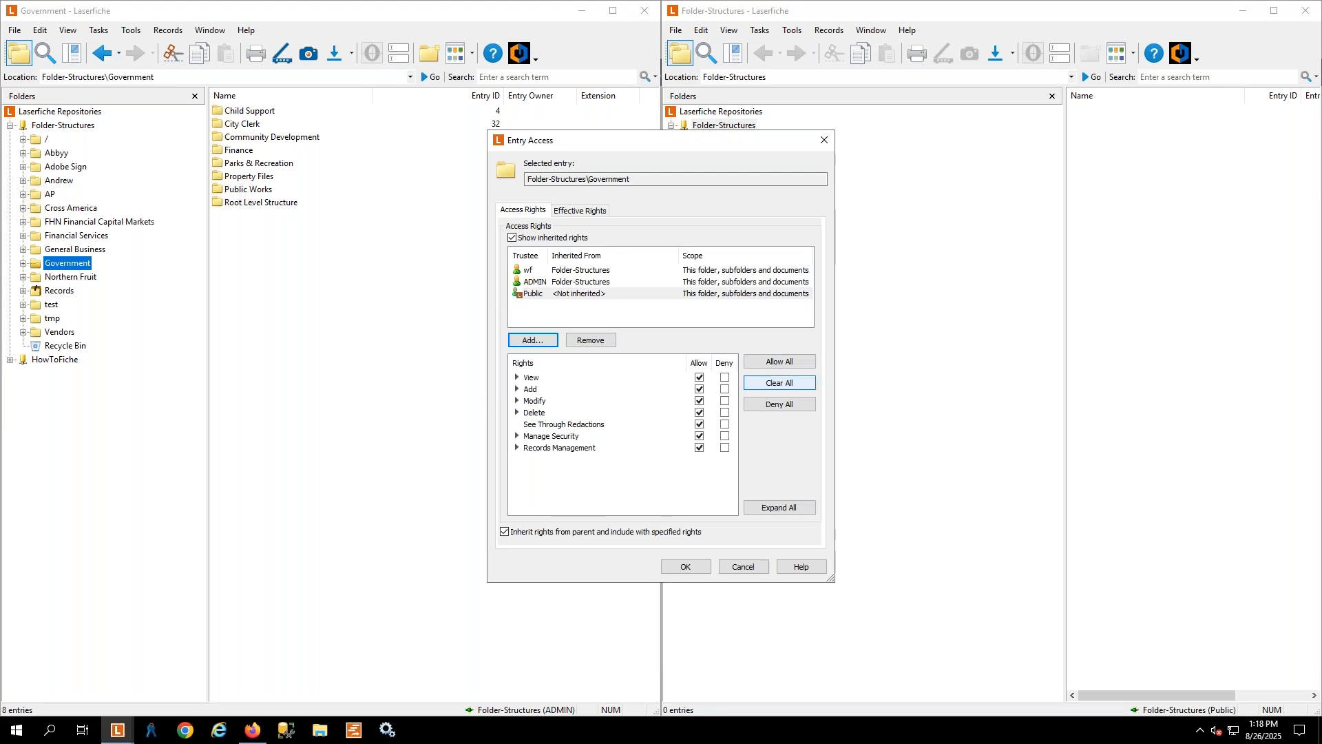
# Clear all of Public's rights on the Government folder, allow only the View rights, and save the access settings
pyautogui.click(766, 390)
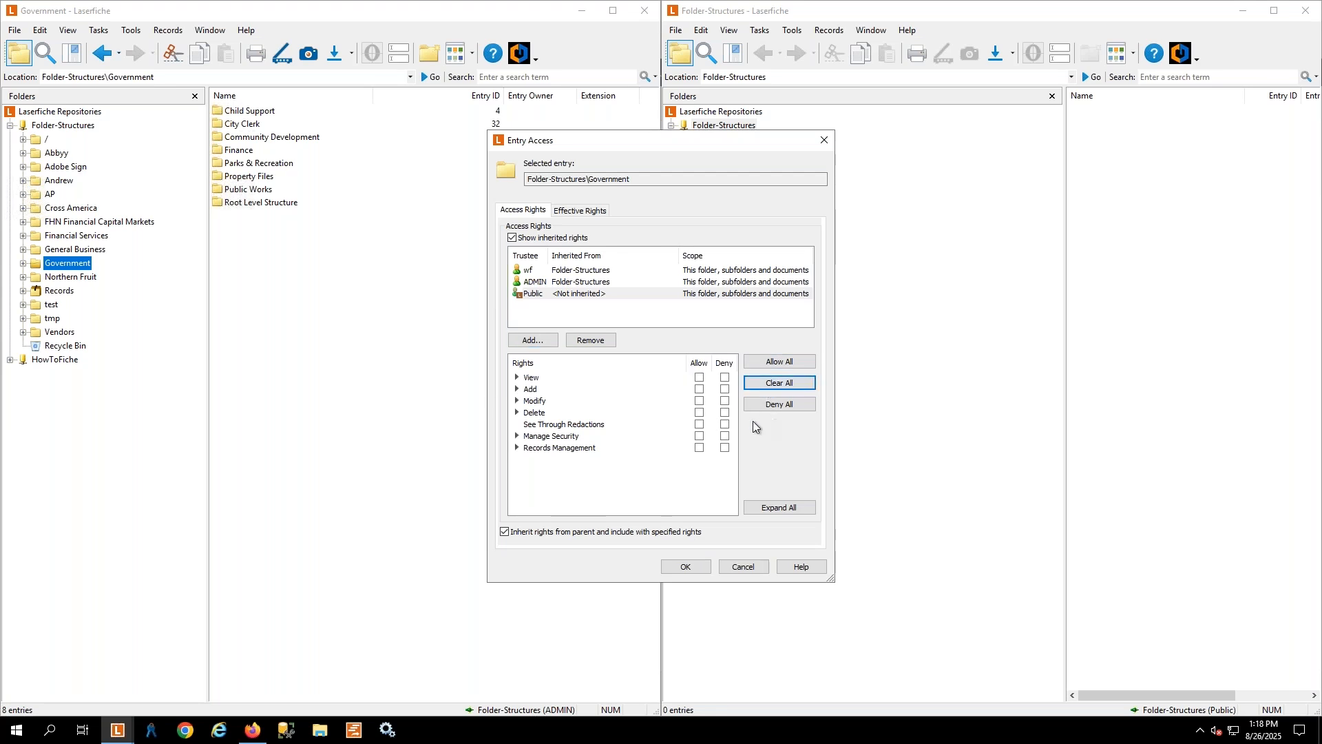
pyautogui.click(518, 378)
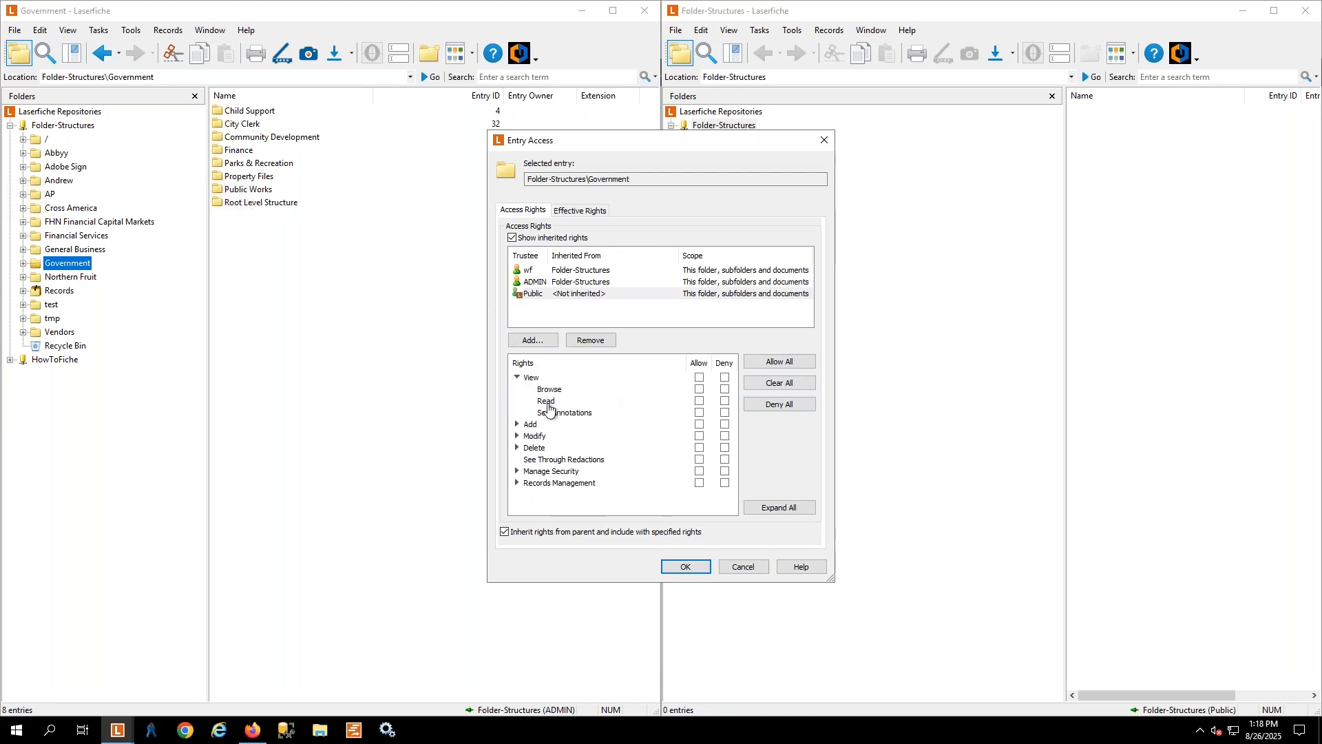
pyautogui.click(698, 378)
pyautogui.click(686, 566)
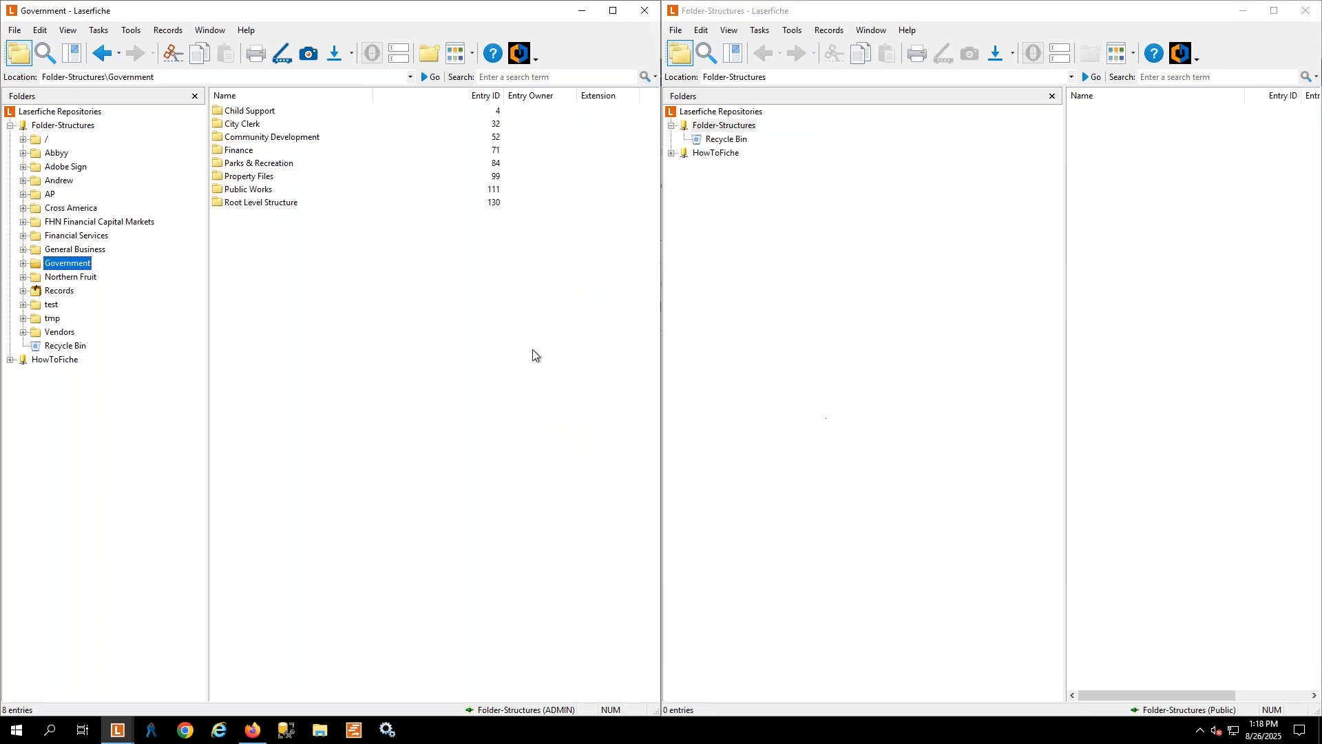
# Refresh the repository in the Public client window and open the Government folder to check its contents
pyautogui.click(894, 358)
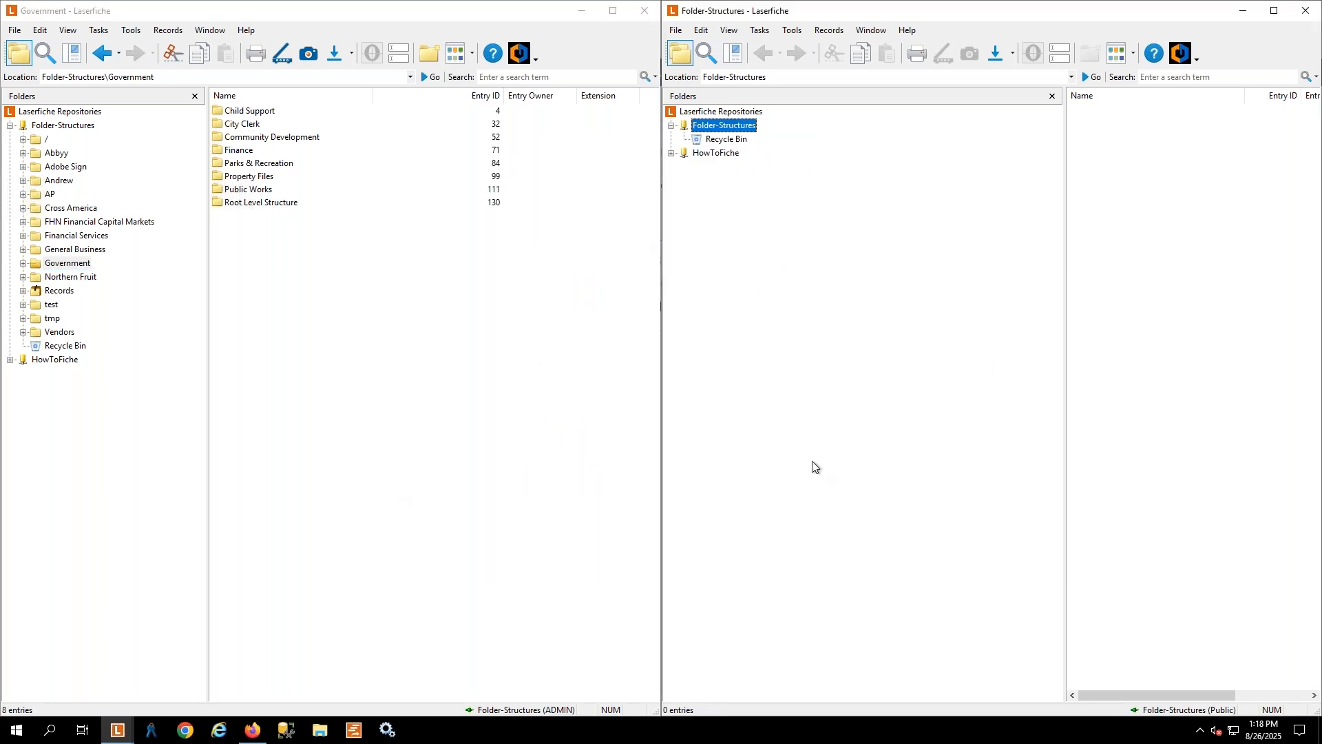
pyautogui.click(729, 29)
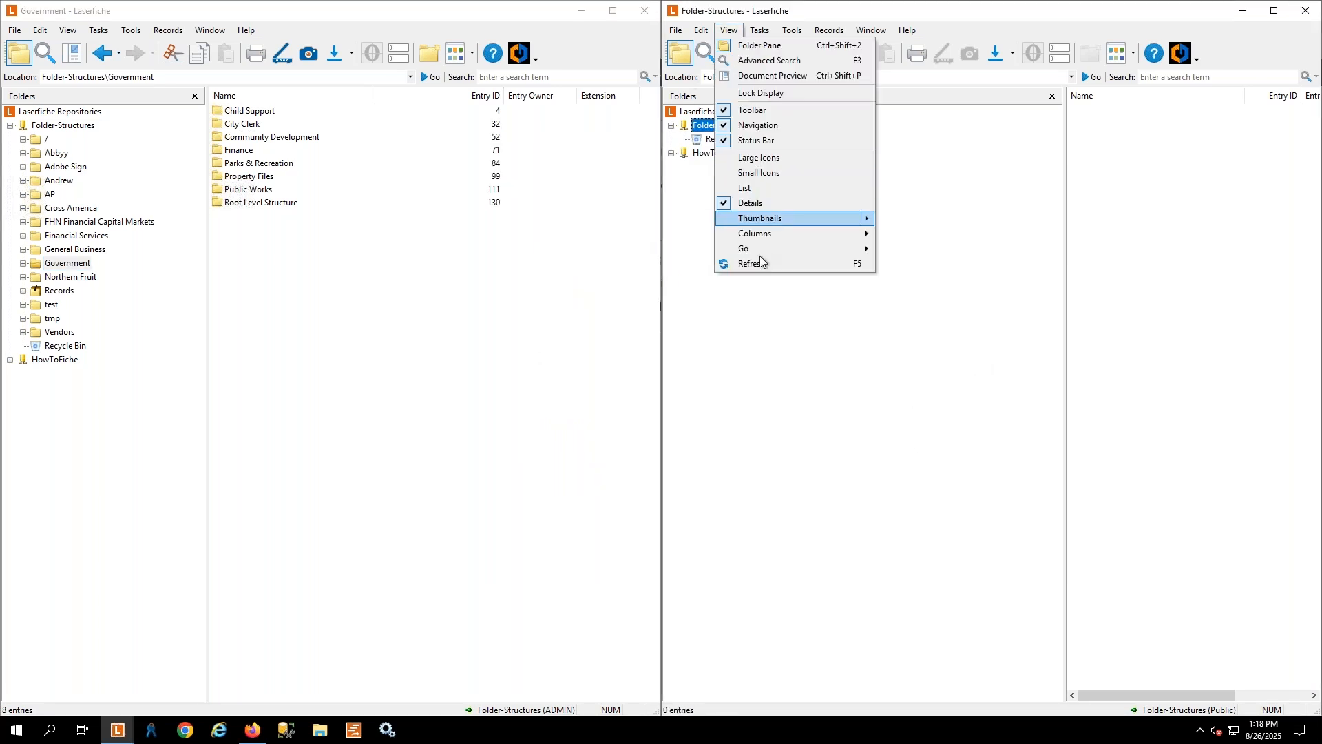
pyautogui.press('Return')
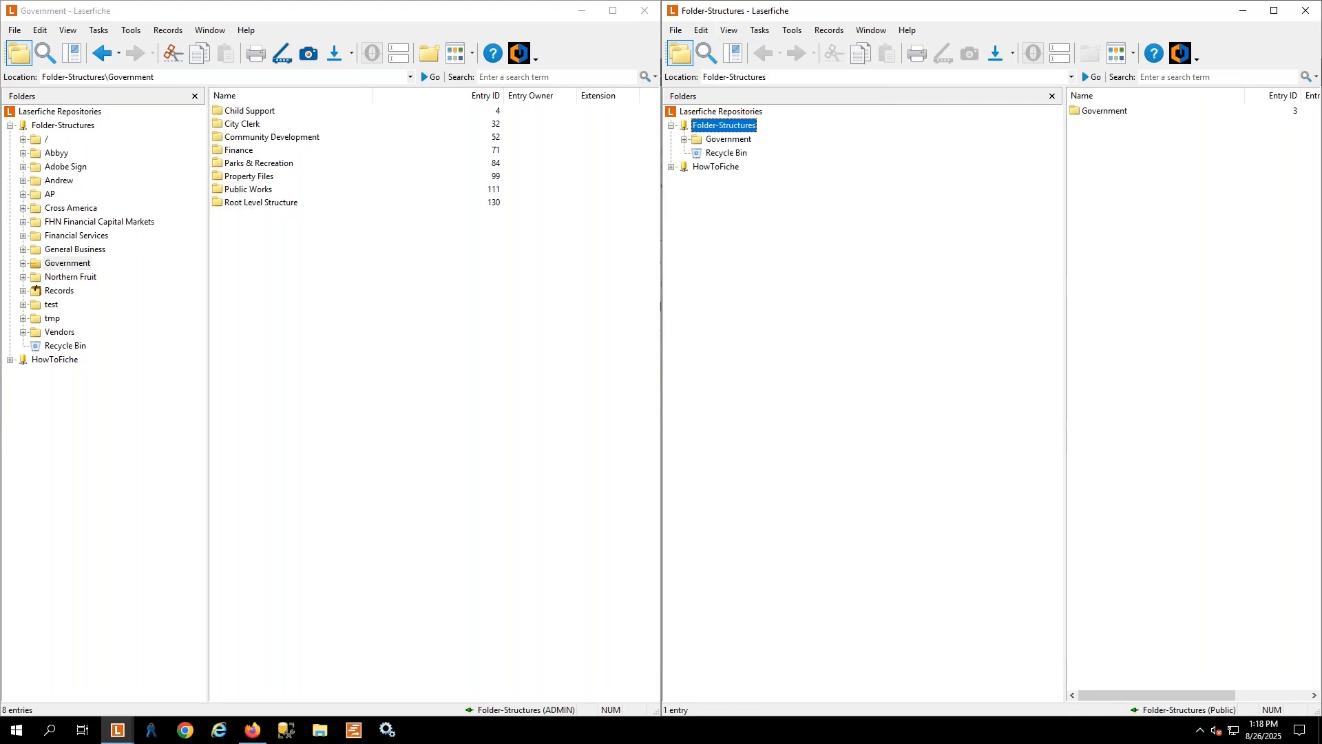
pyautogui.click(714, 140)
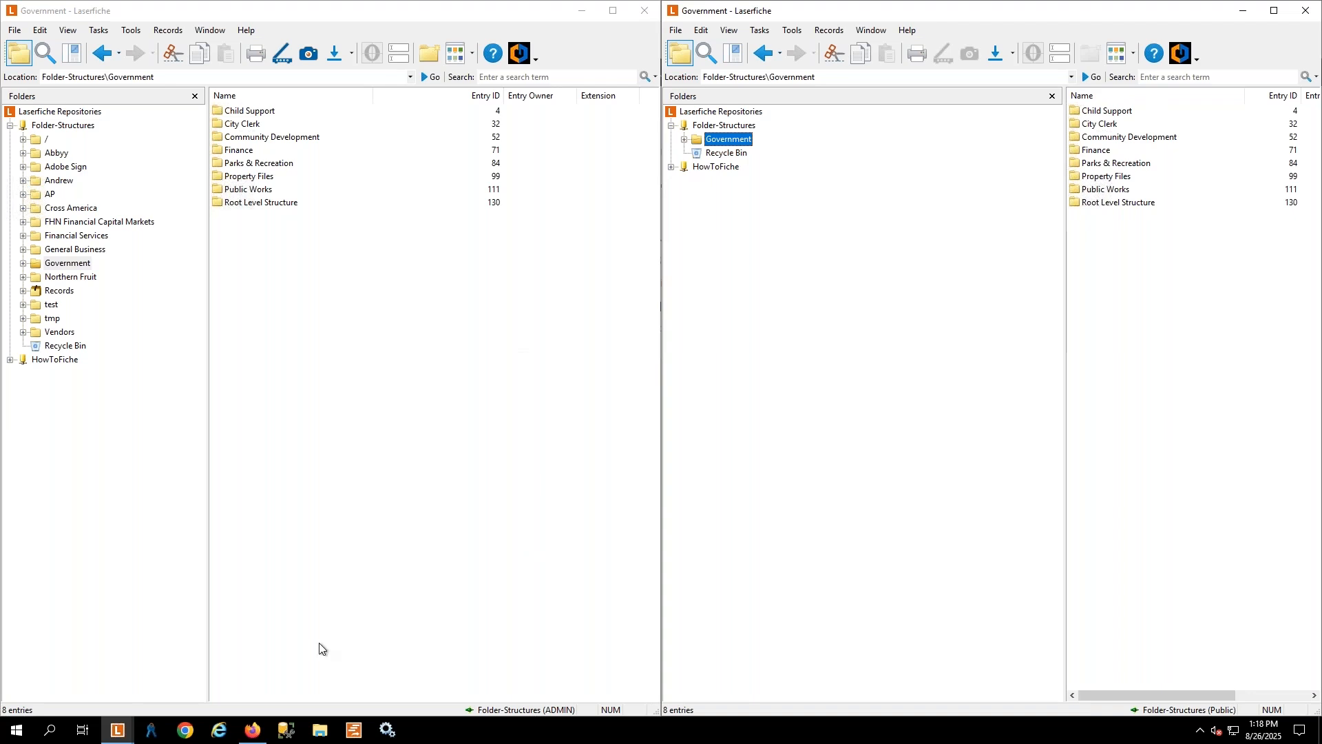
# Switch to the Public client window and sign the account out of the Folder-Structures repository
pyautogui.click(252, 729)
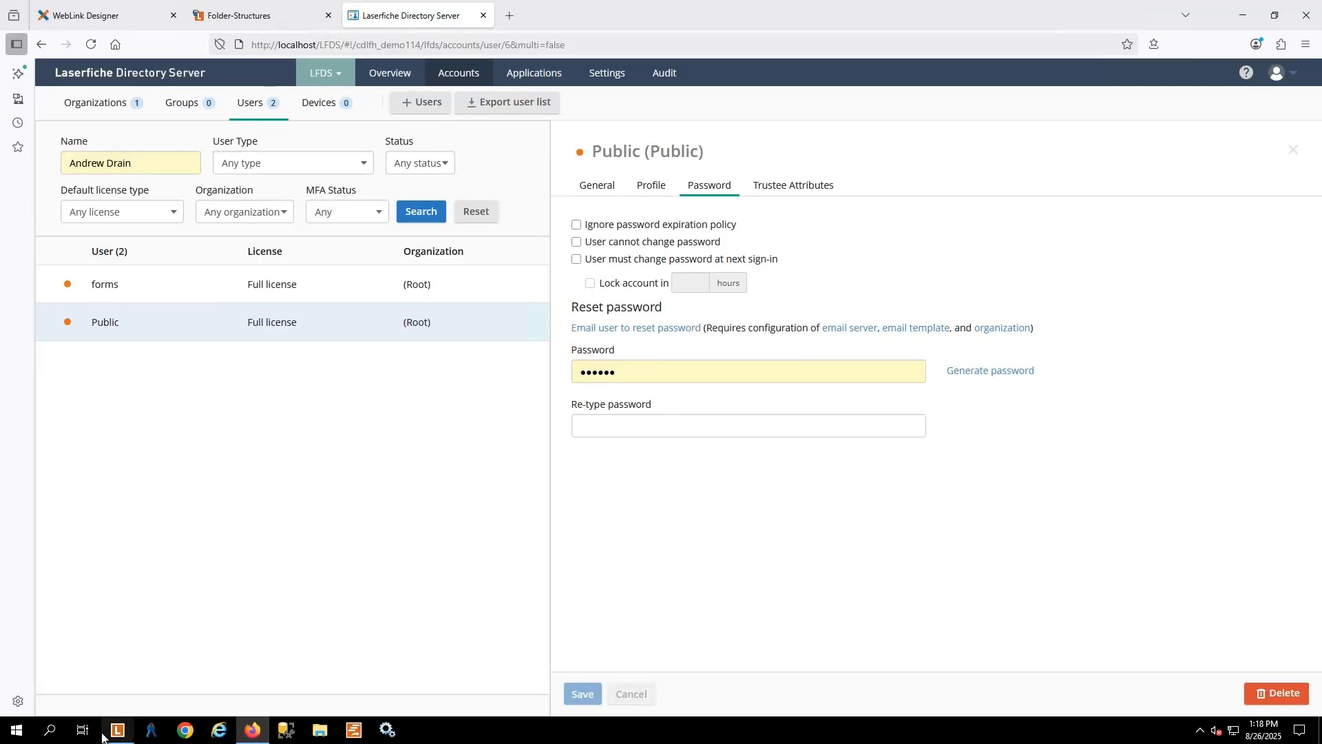
pyautogui.moveTo(117, 729)
pyautogui.click(188, 664)
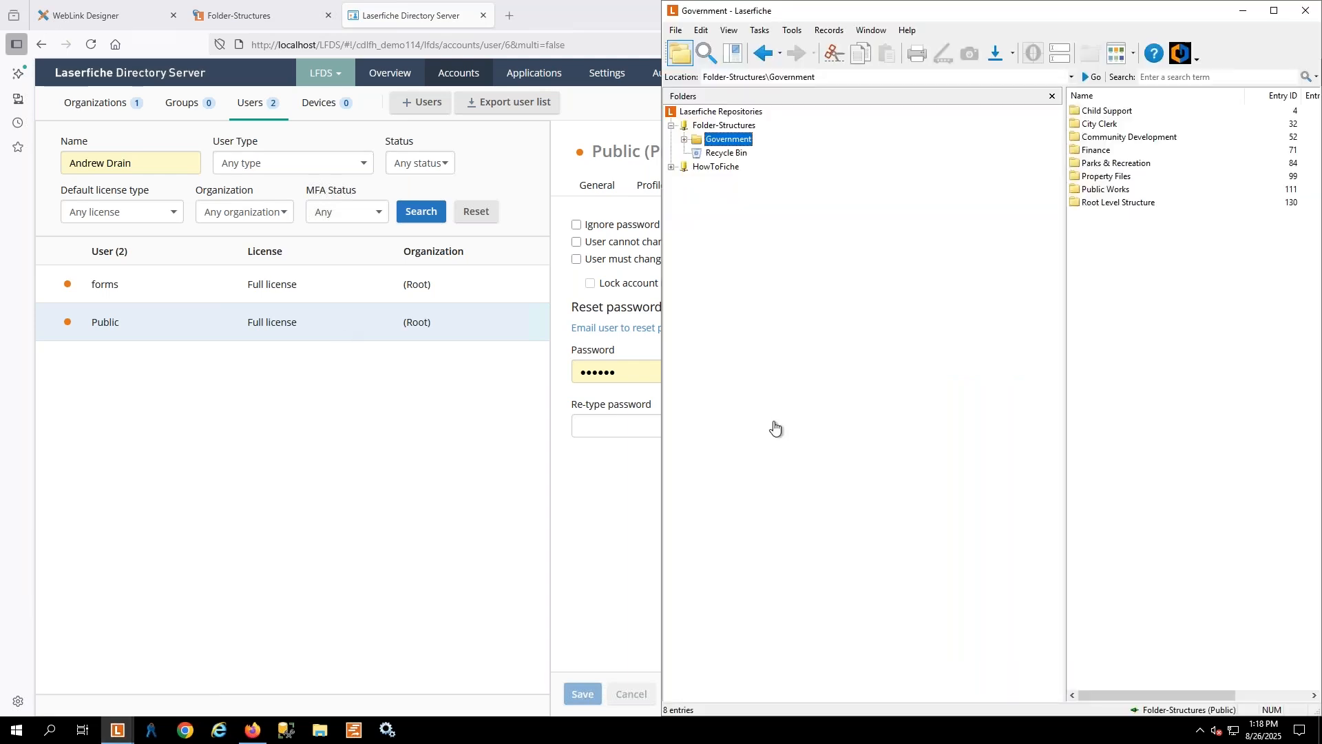
pyautogui.click(676, 31)
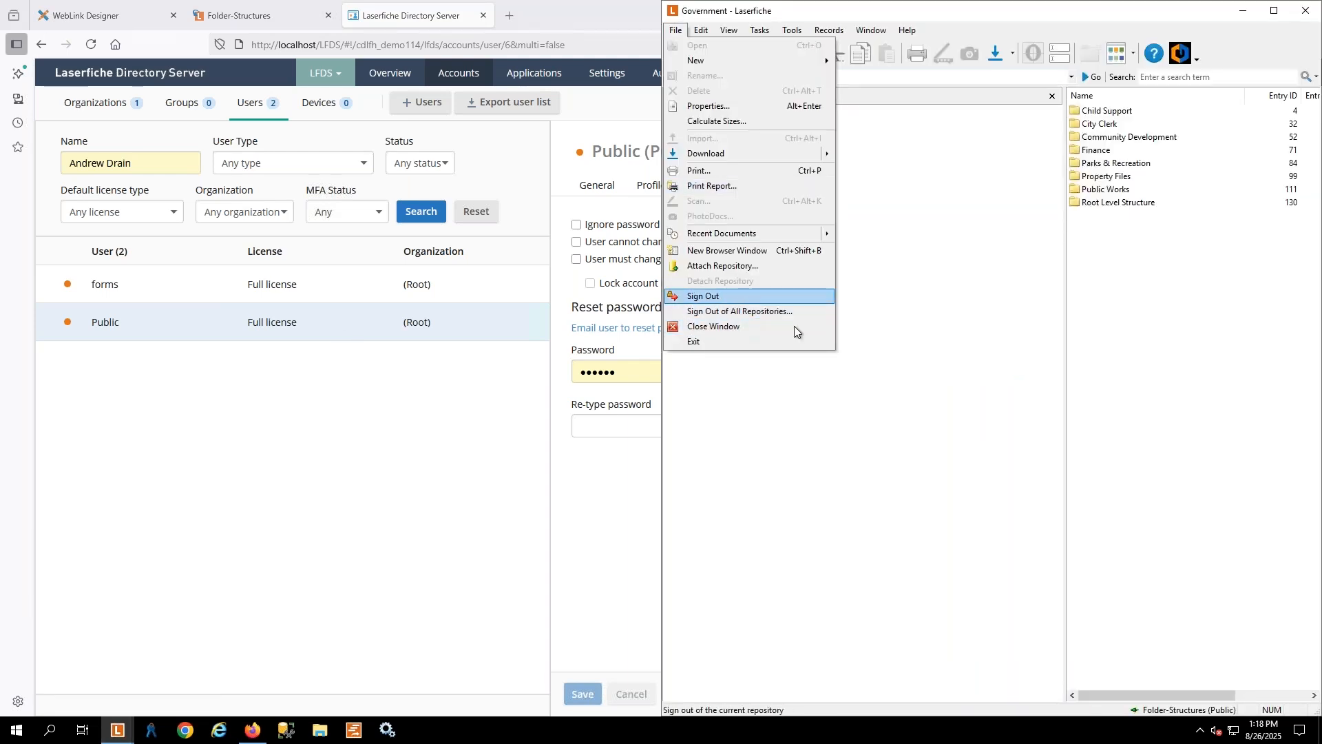
pyautogui.click(737, 300)
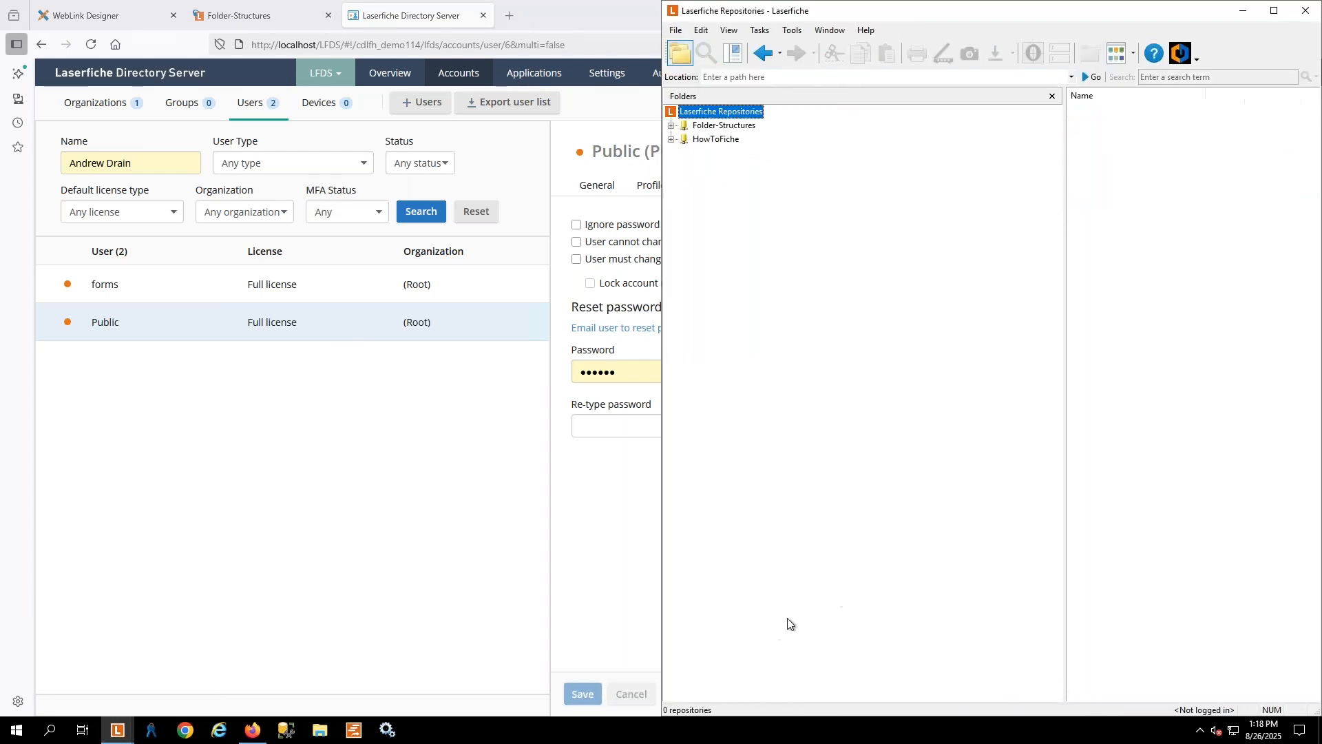
# Switch to Laserfiche Directory Server in the browser, set the Public user's license to None, and save
pyautogui.click(271, 481)
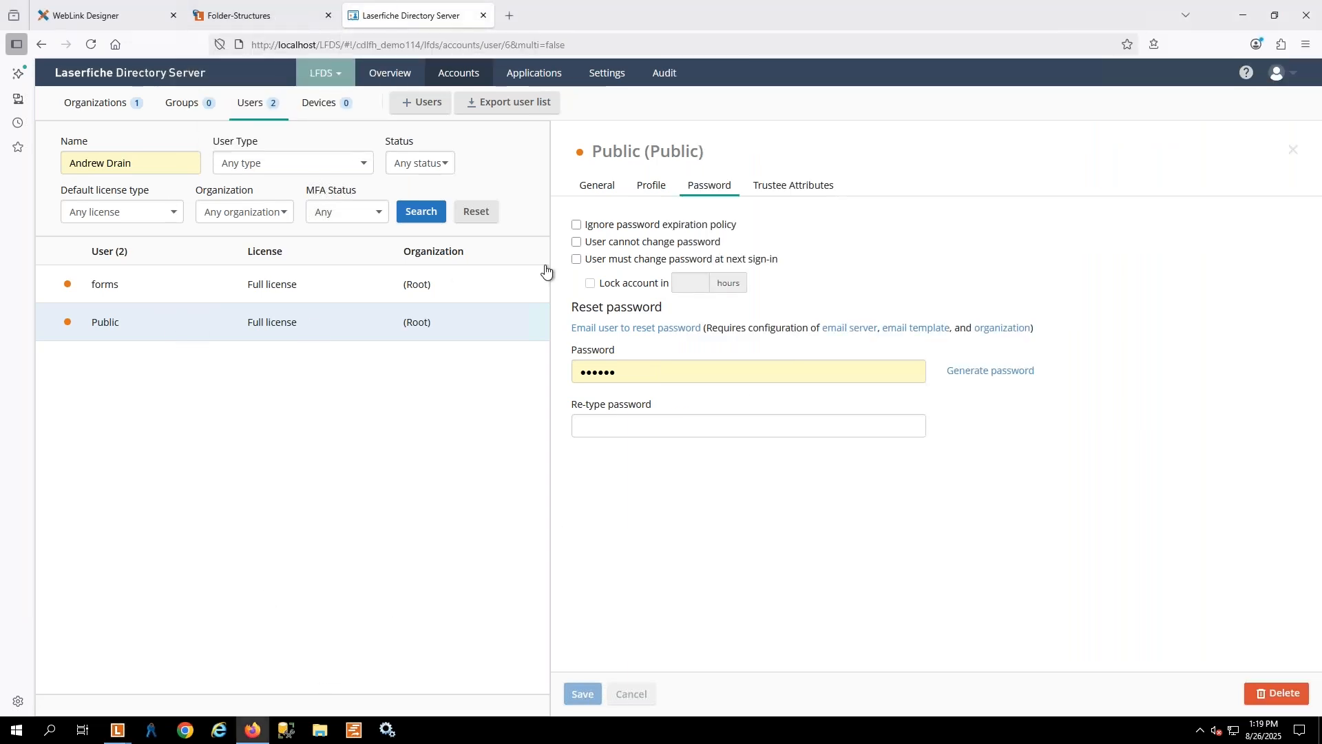
pyautogui.click(597, 184)
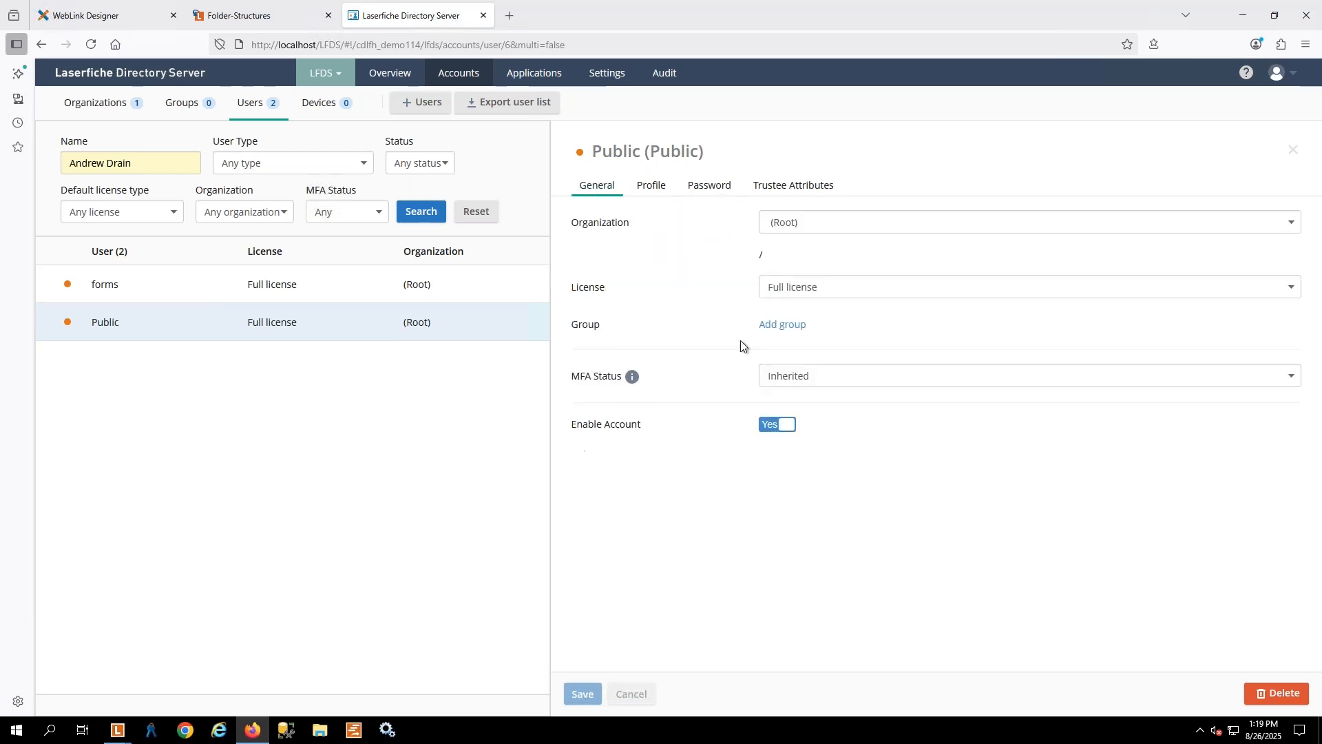
pyautogui.click(784, 292)
pyautogui.click(786, 314)
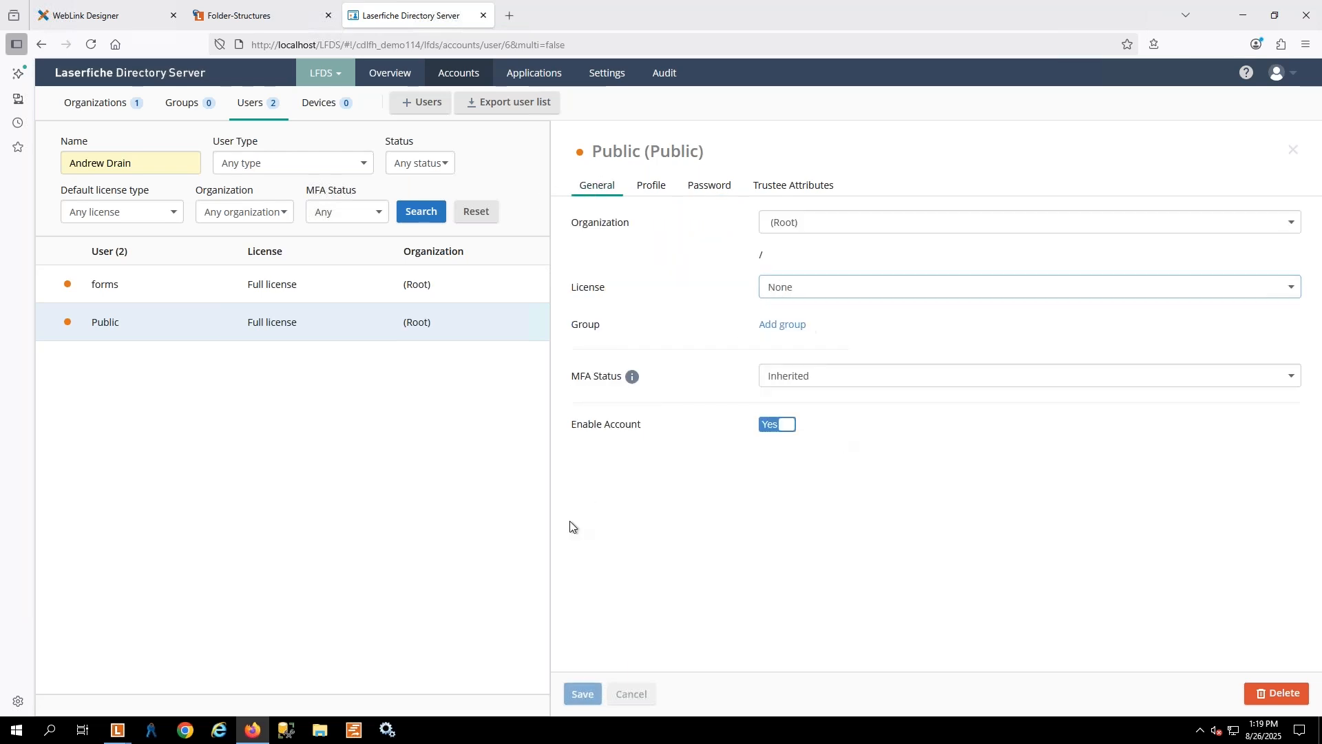
pyautogui.click(582, 694)
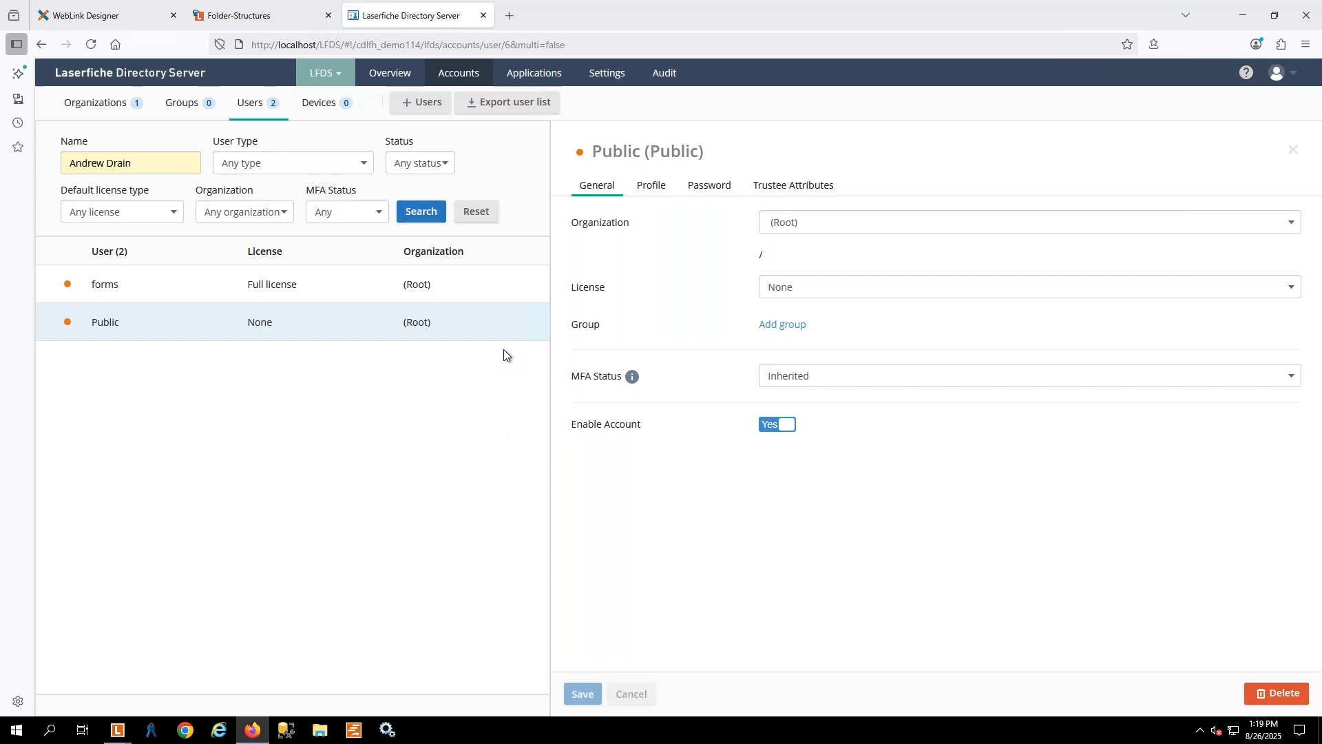
# Switch back to the second Laserfiche client window and try to log in to Folder-Structures as public with the account password
pyautogui.click(116, 732)
pyautogui.click(158, 678)
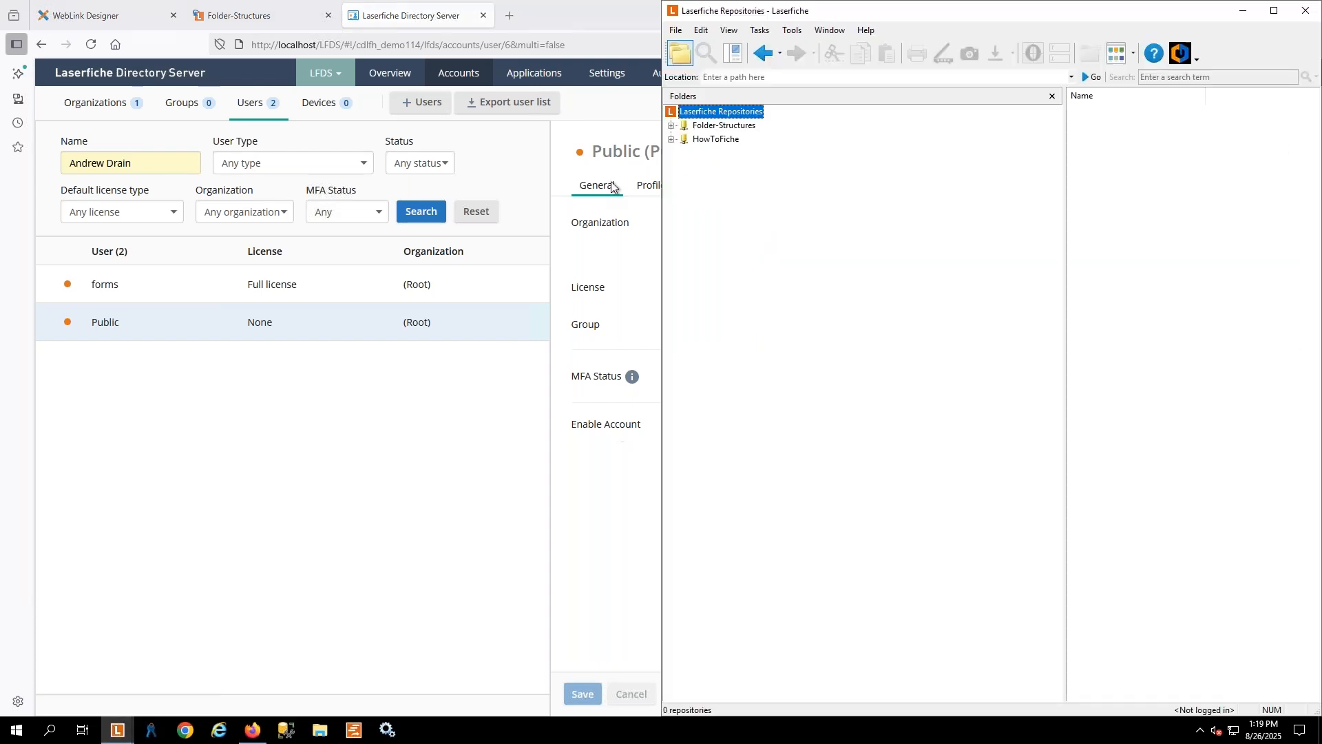
pyautogui.click(697, 127)
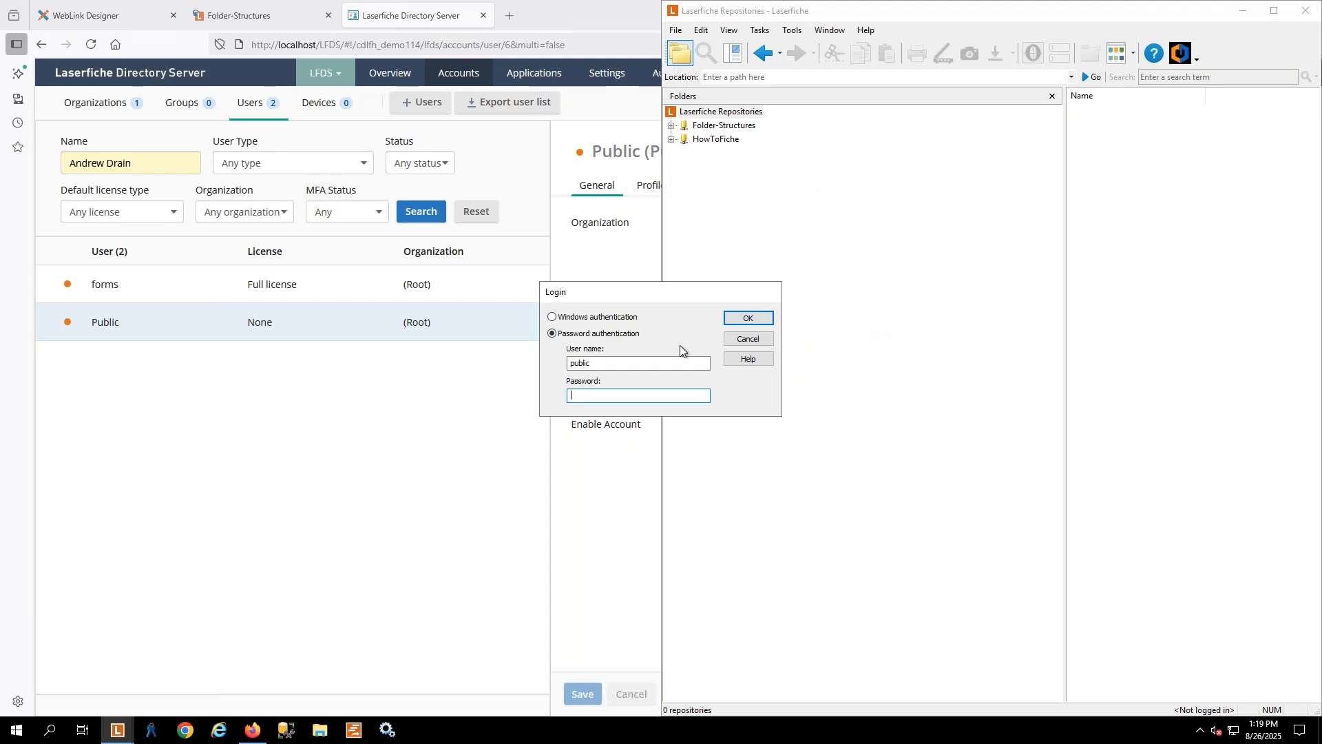
pyautogui.write('••••')
pyautogui.press('Return')
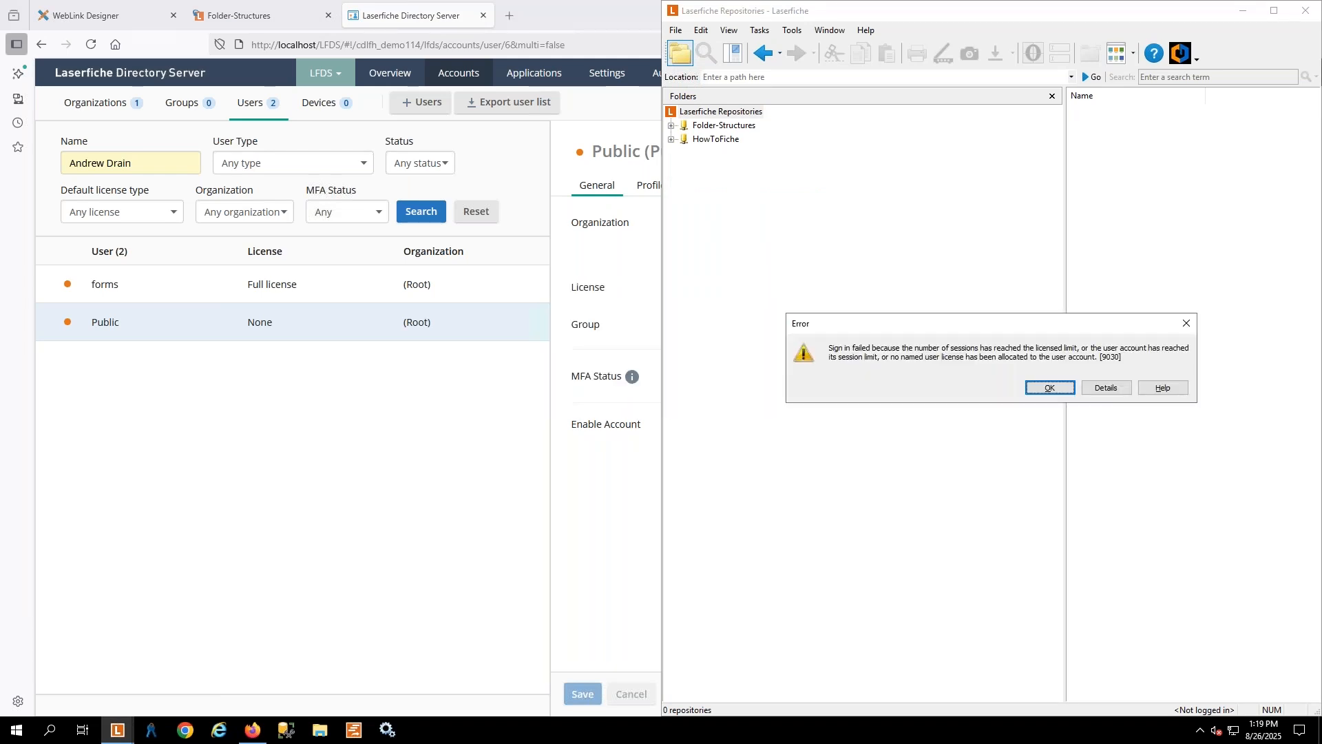
# Dismiss the sign-in error, switch to WebLink Designer, and save the Folder-Structures connection's auto-login with username public and the account password
pyautogui.click(1049, 387)
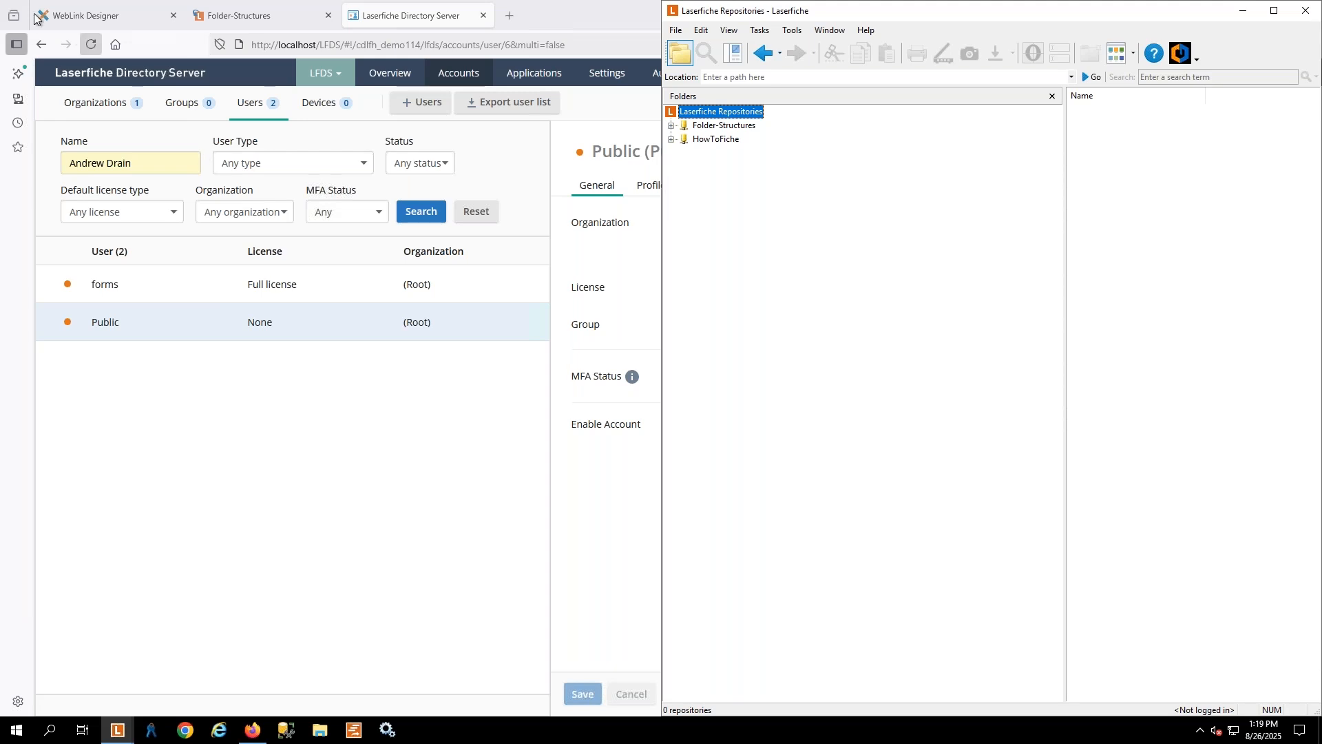
pyautogui.click(77, 5)
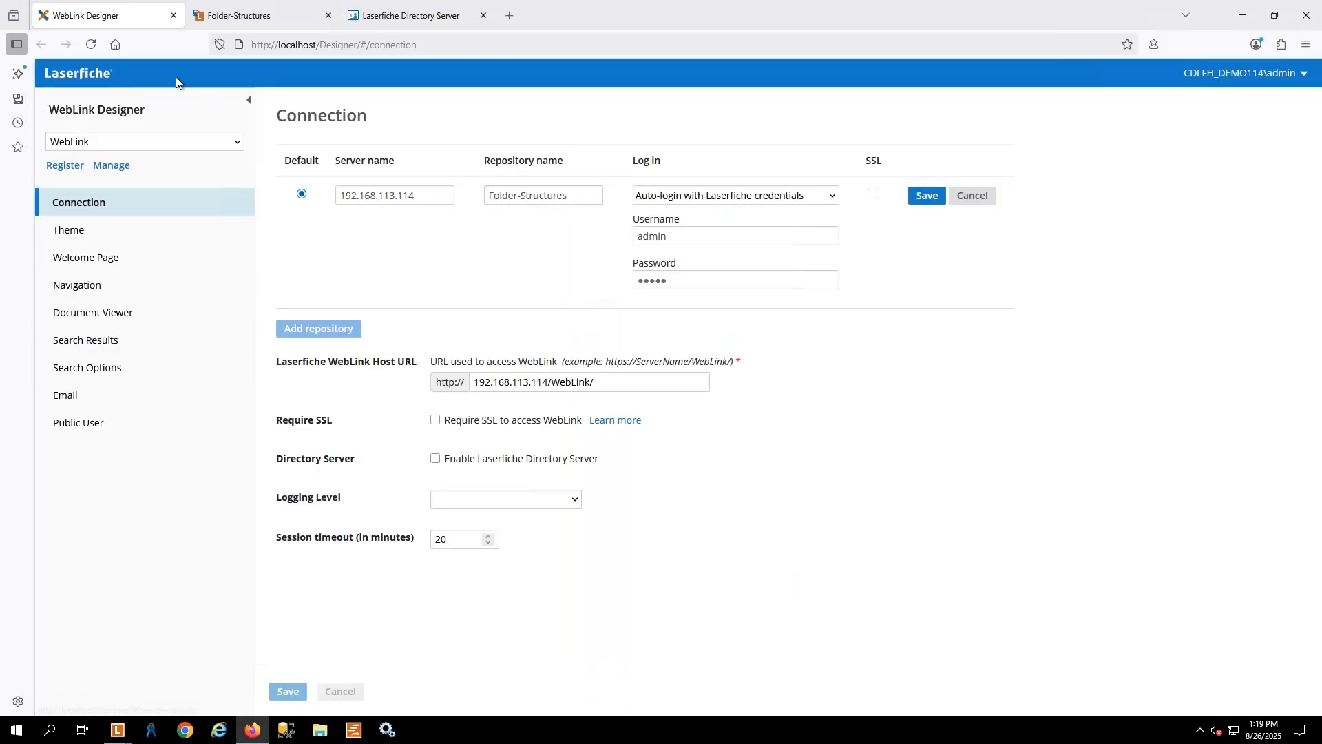
pyautogui.click(719, 240)
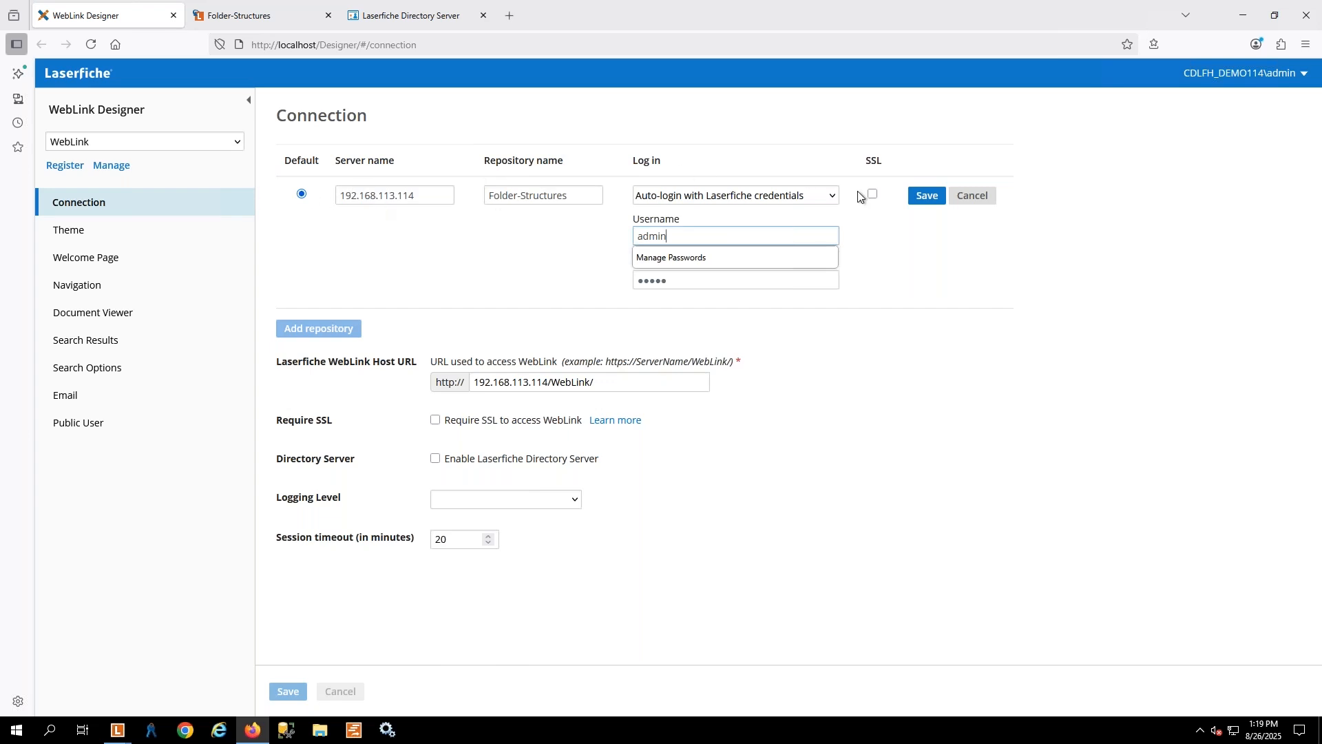
pyautogui.click(981, 201)
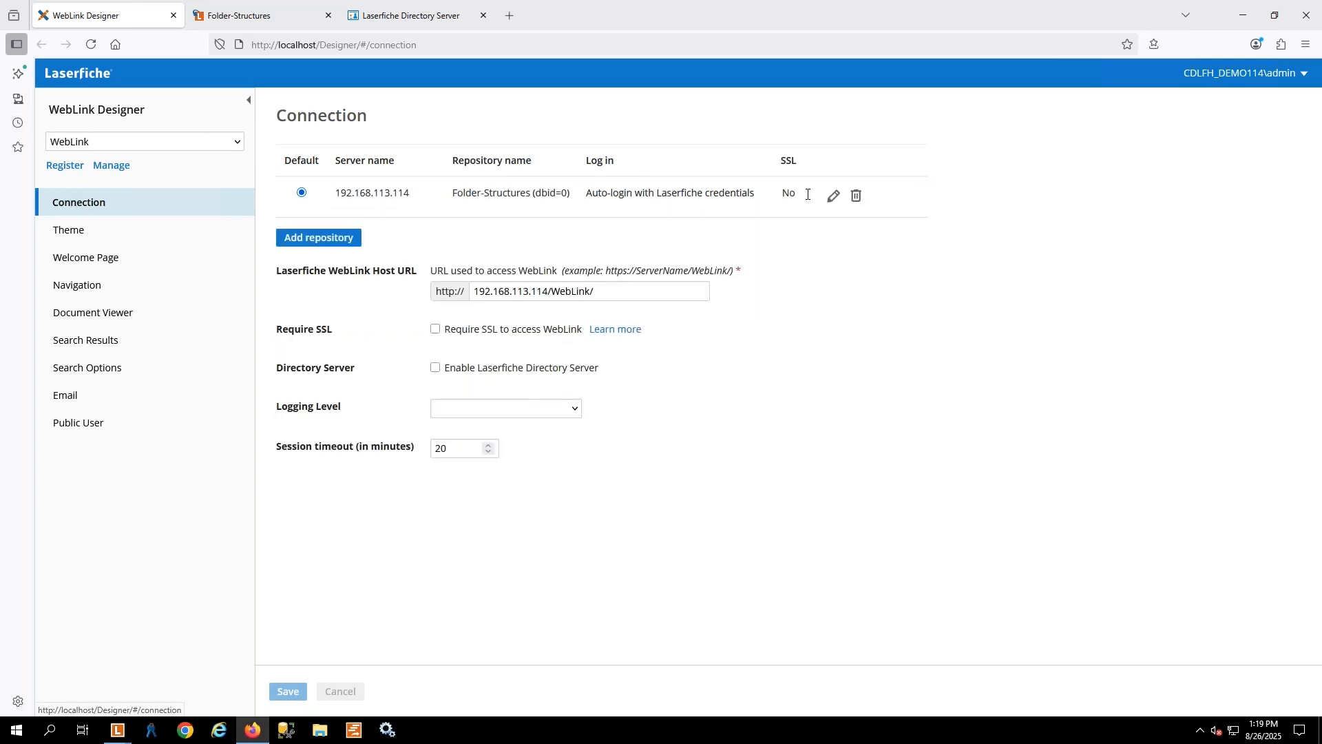
pyautogui.click(834, 196)
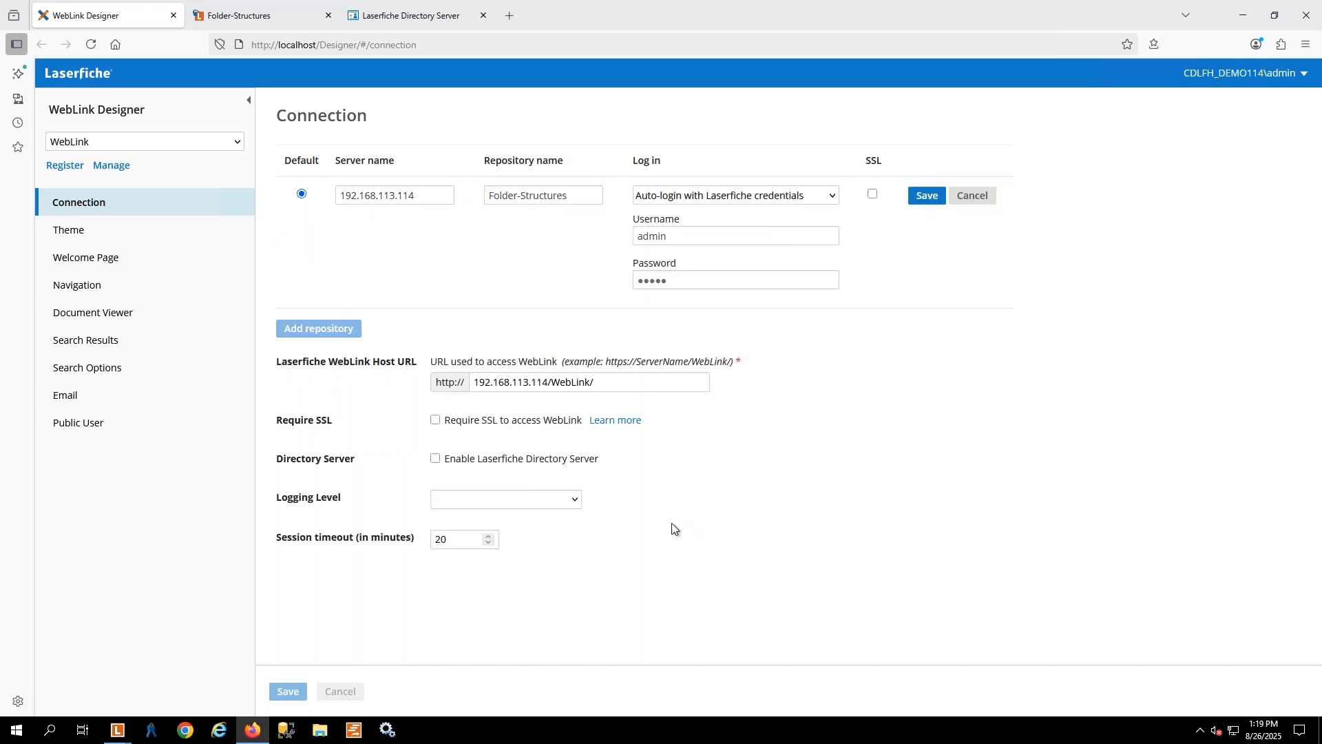
pyautogui.doubleClick(677, 235)
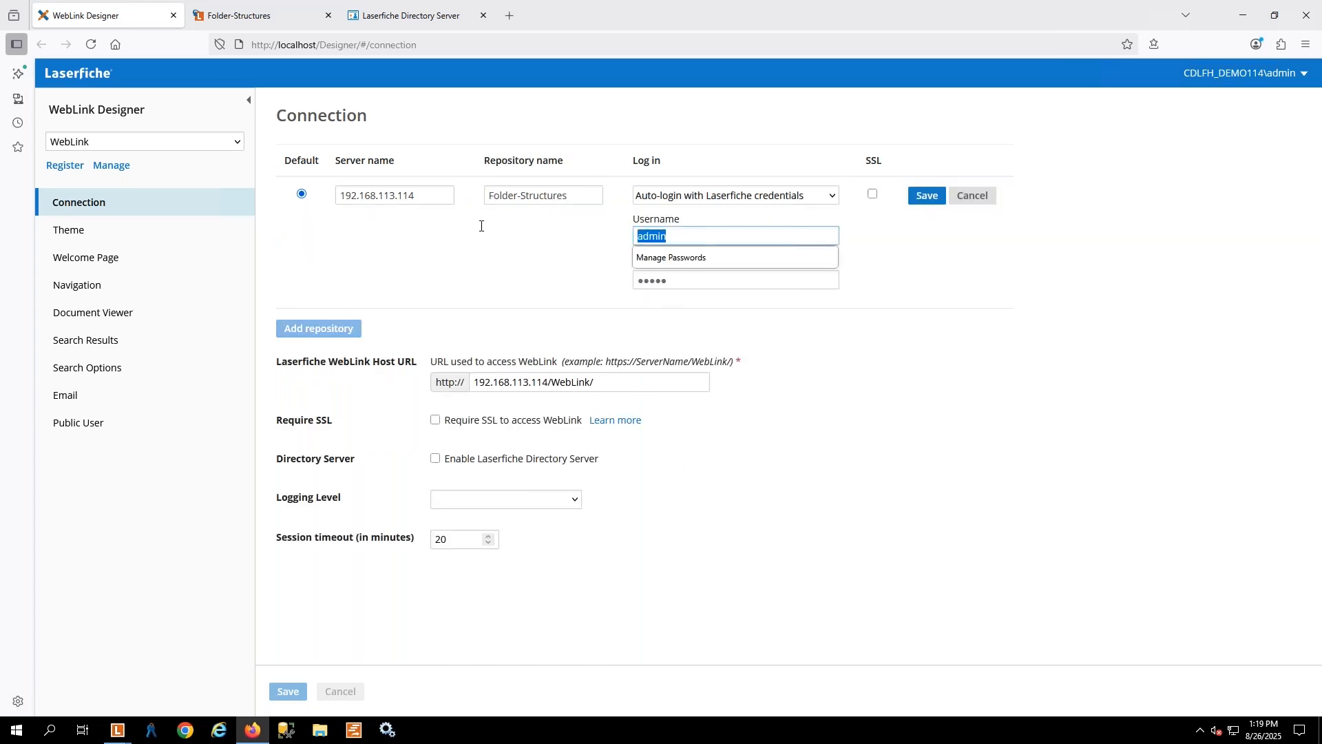
pyautogui.write('public')
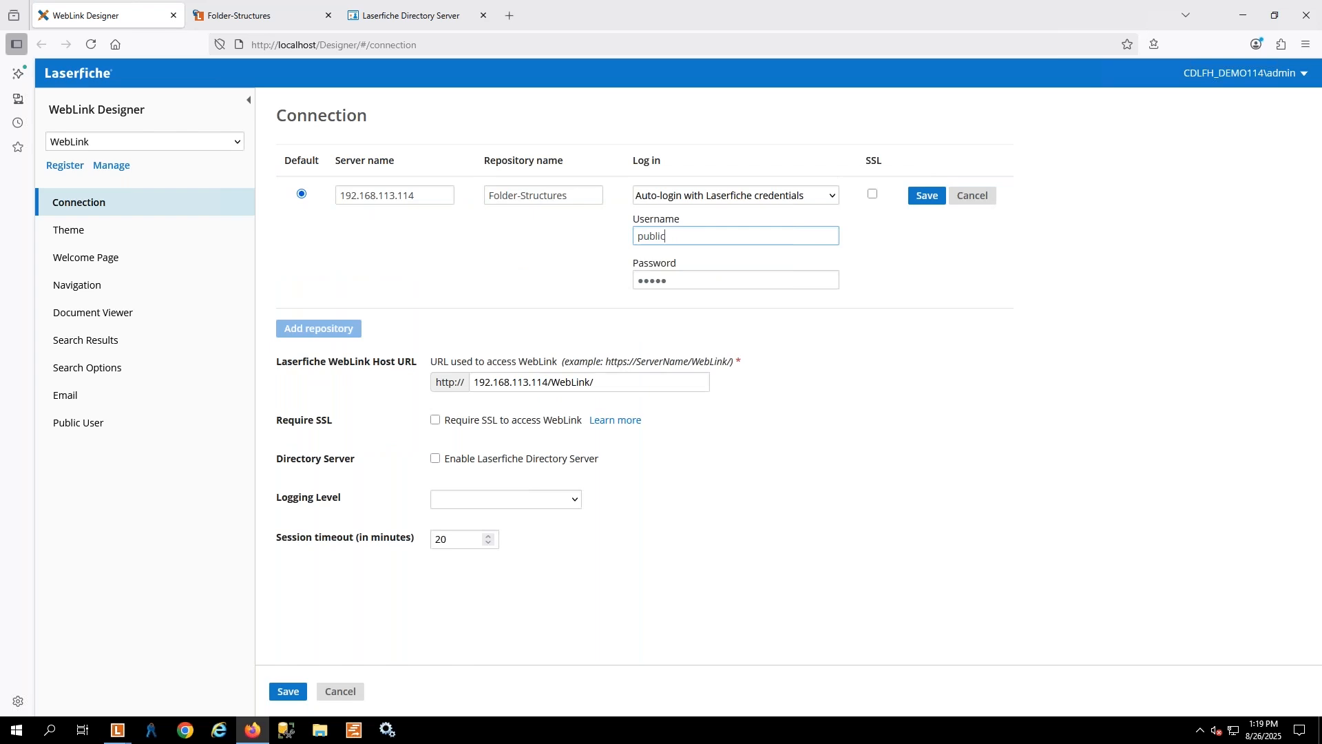
pyautogui.press('Tab')
pyautogui.write('•')
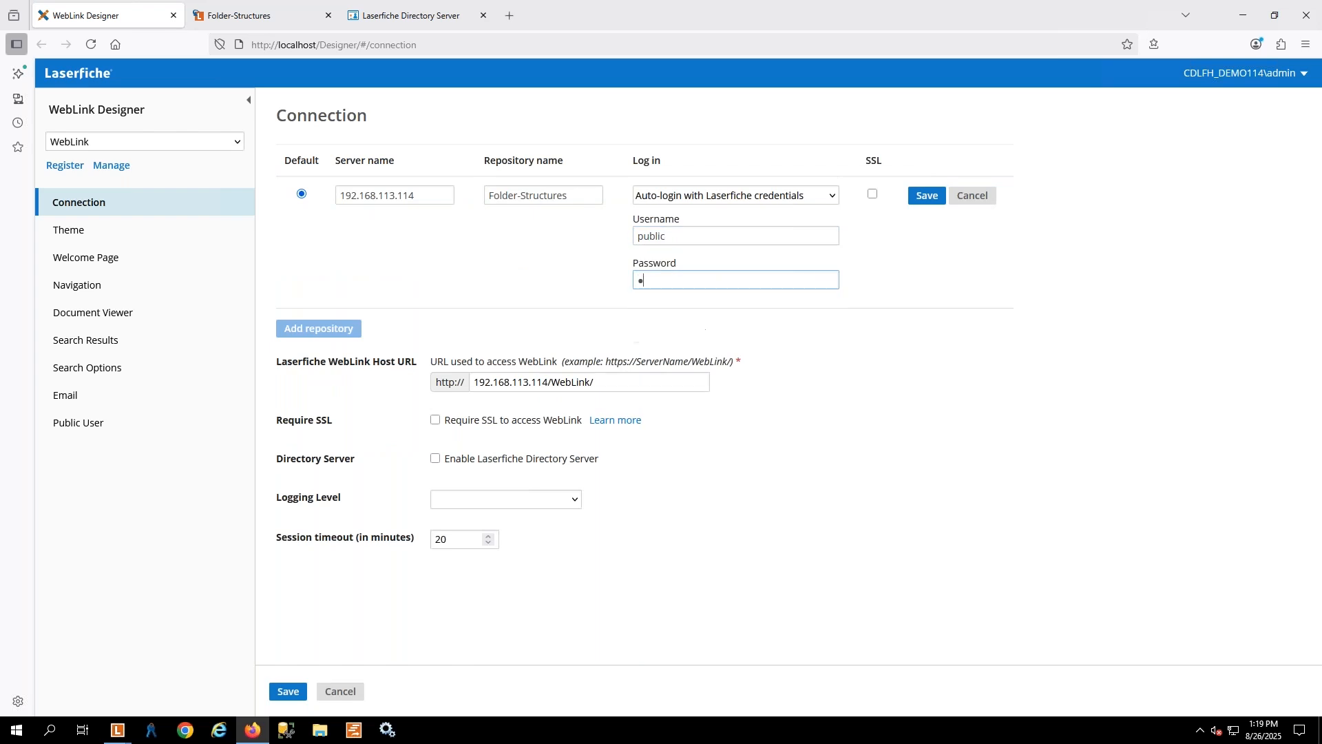
pyautogui.click(928, 198)
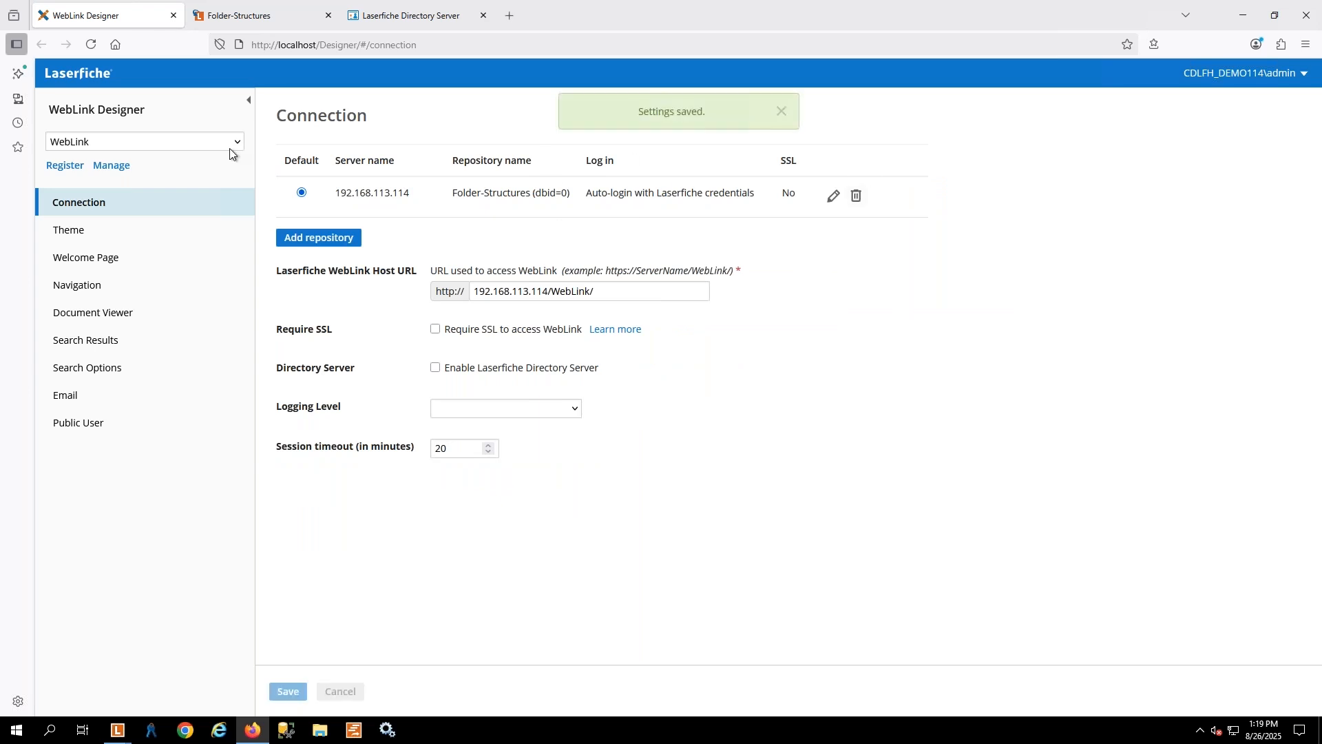
# Reload the Folder-Structures page in WebLink to test automatic sign-in with the Public account
pyautogui.click(251, 15)
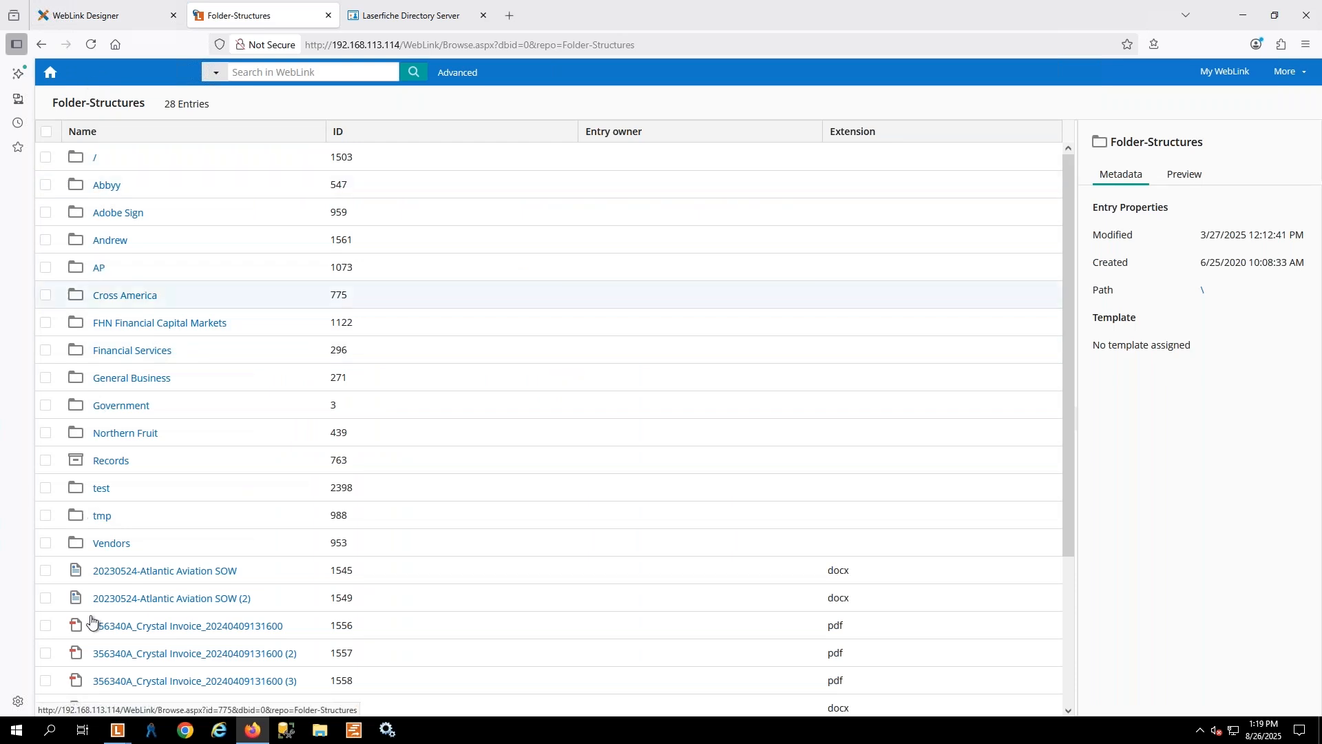
pyautogui.click(87, 50)
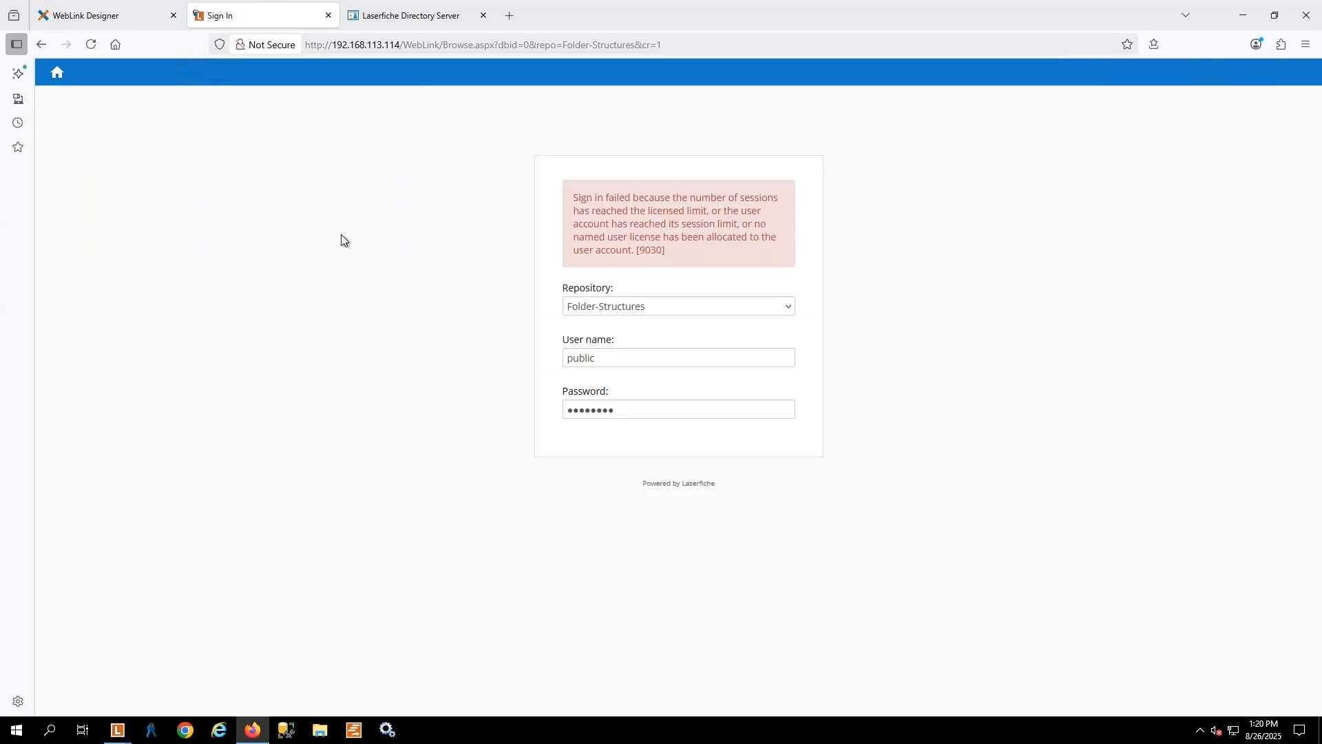
# Switch to Laserfiche Directory Server, close both open Laserfiche client windows, and reload the Public user's page
pyautogui.click(412, 15)
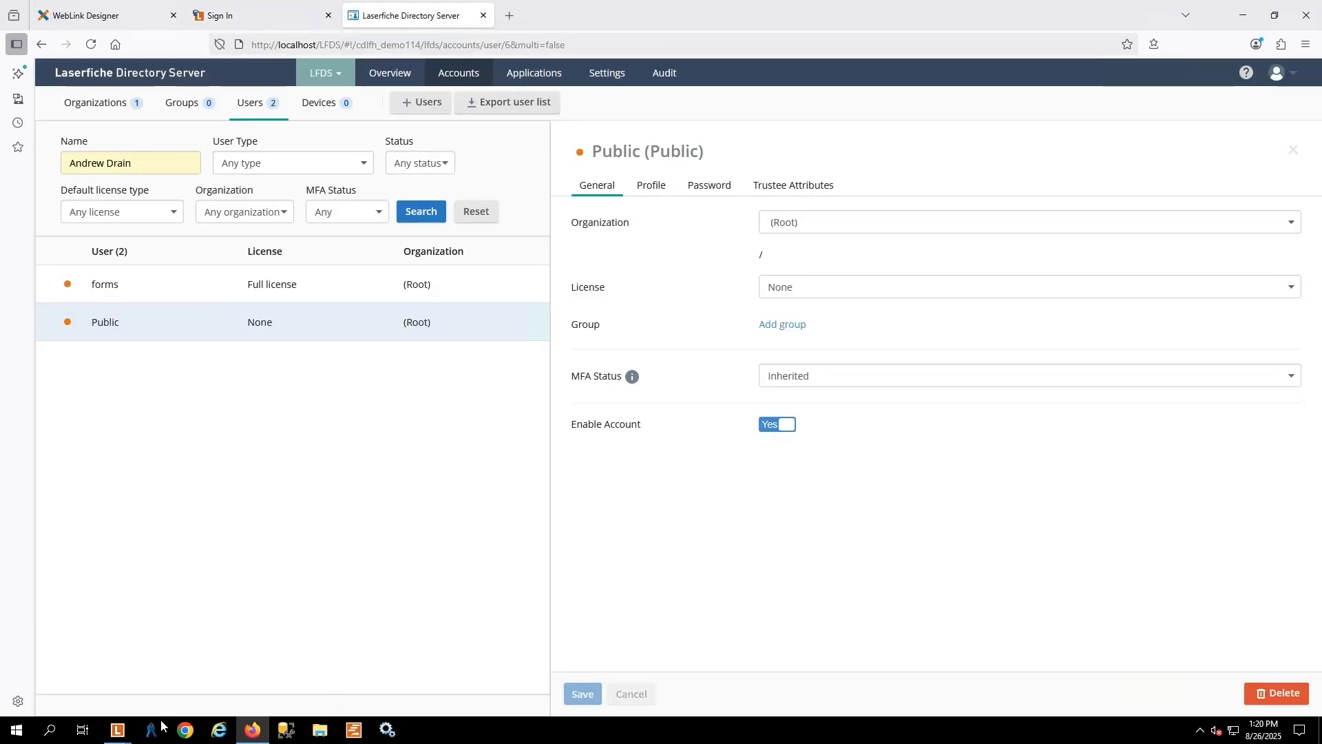
pyautogui.click(117, 731)
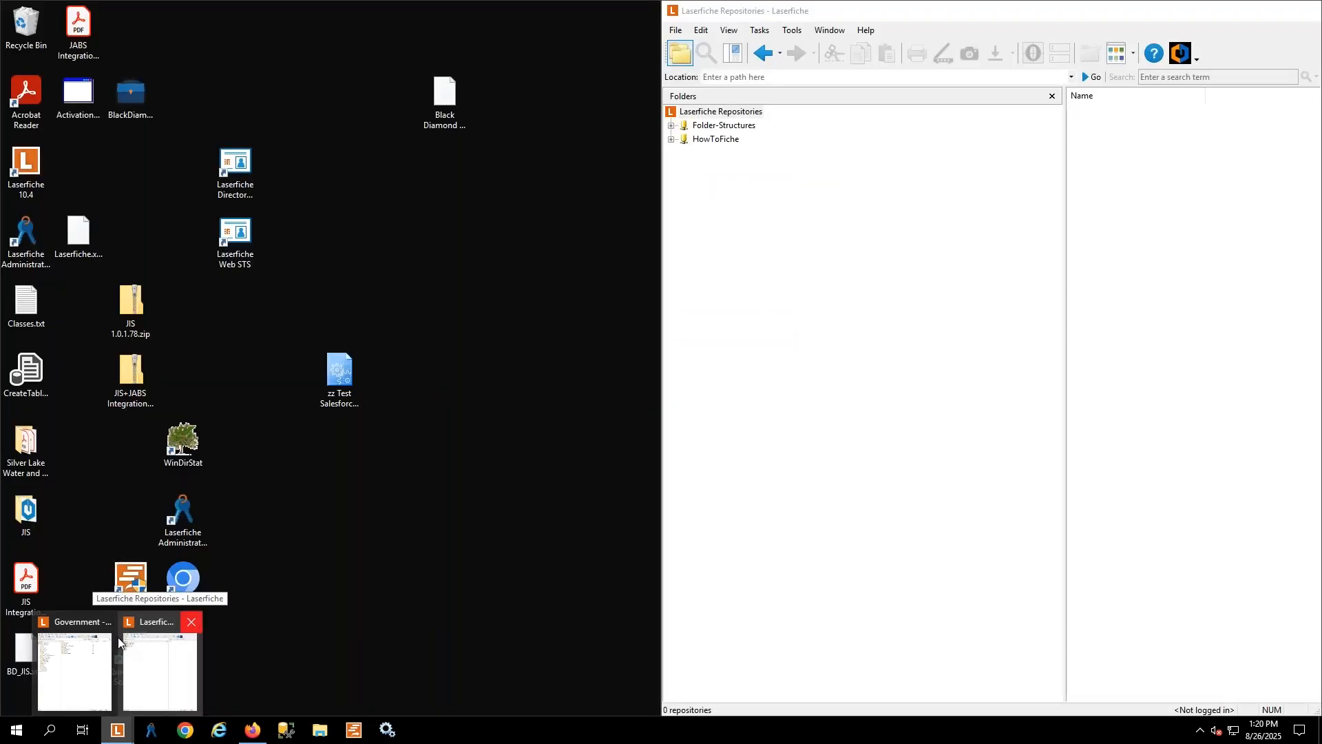
pyautogui.click(192, 622)
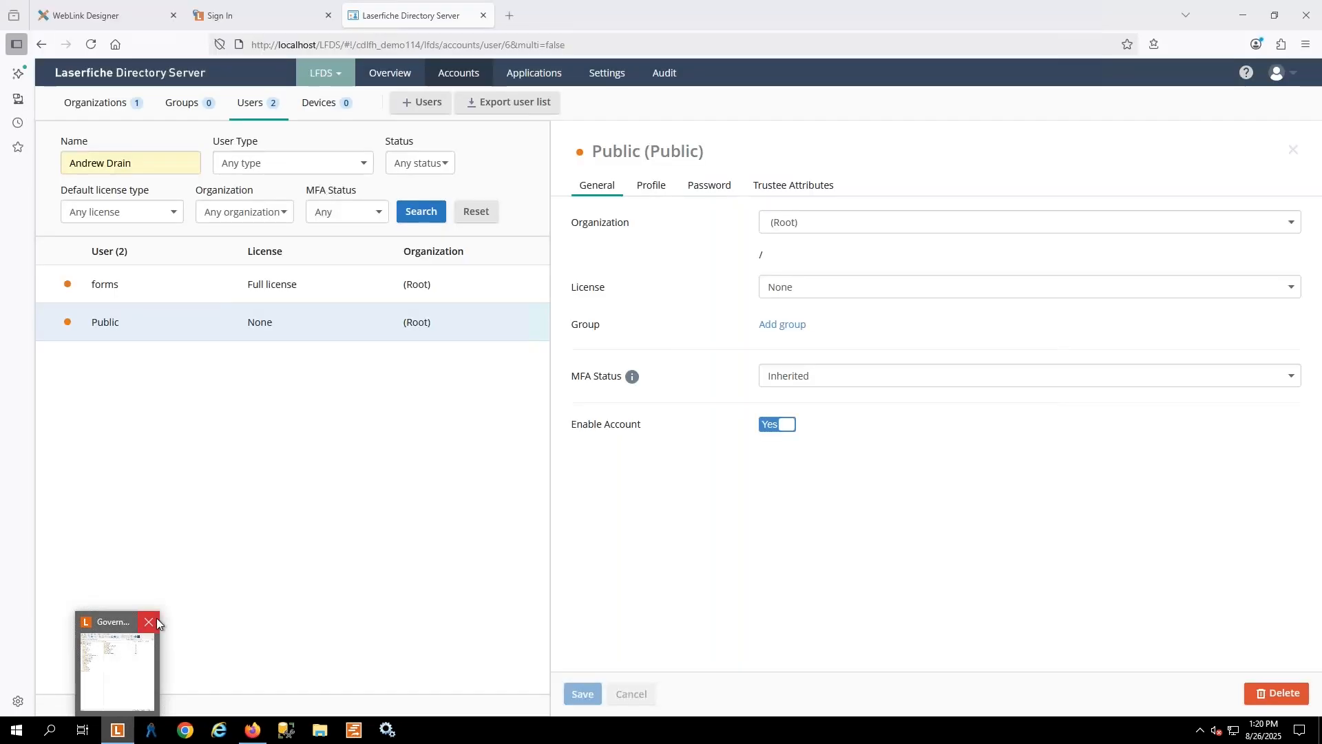
pyautogui.click(156, 620)
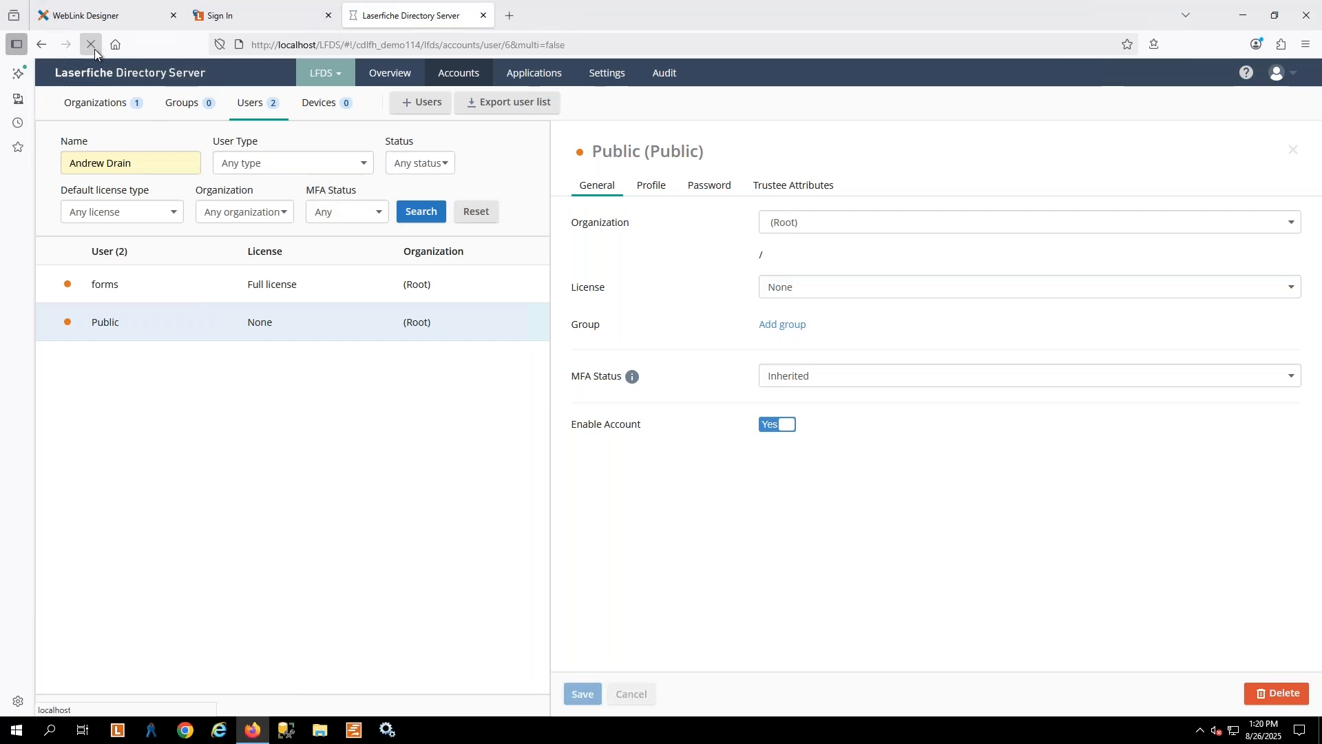
pyautogui.click(94, 49)
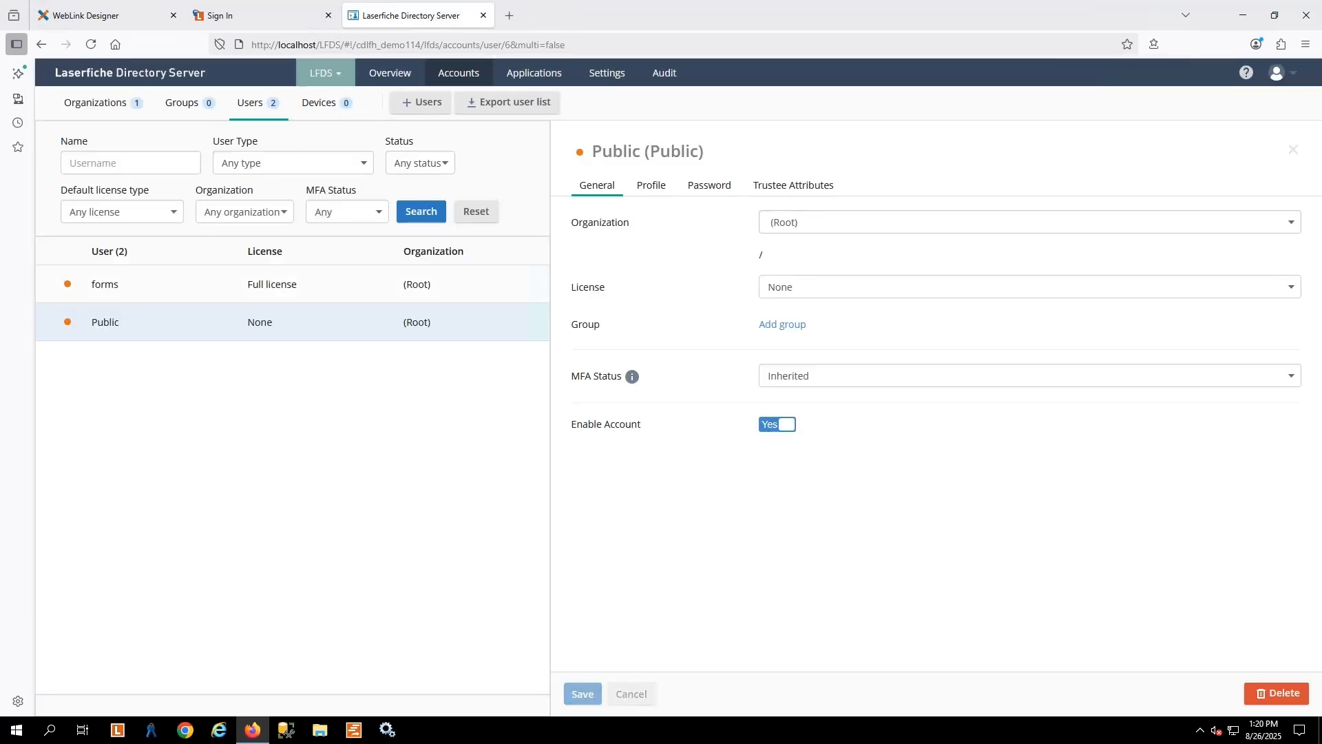
# Close the WebLink sign-in page and reopen WebLink in a new browser tab from WebLink Designer
pyautogui.hotkey('ctrl', 'pageup')
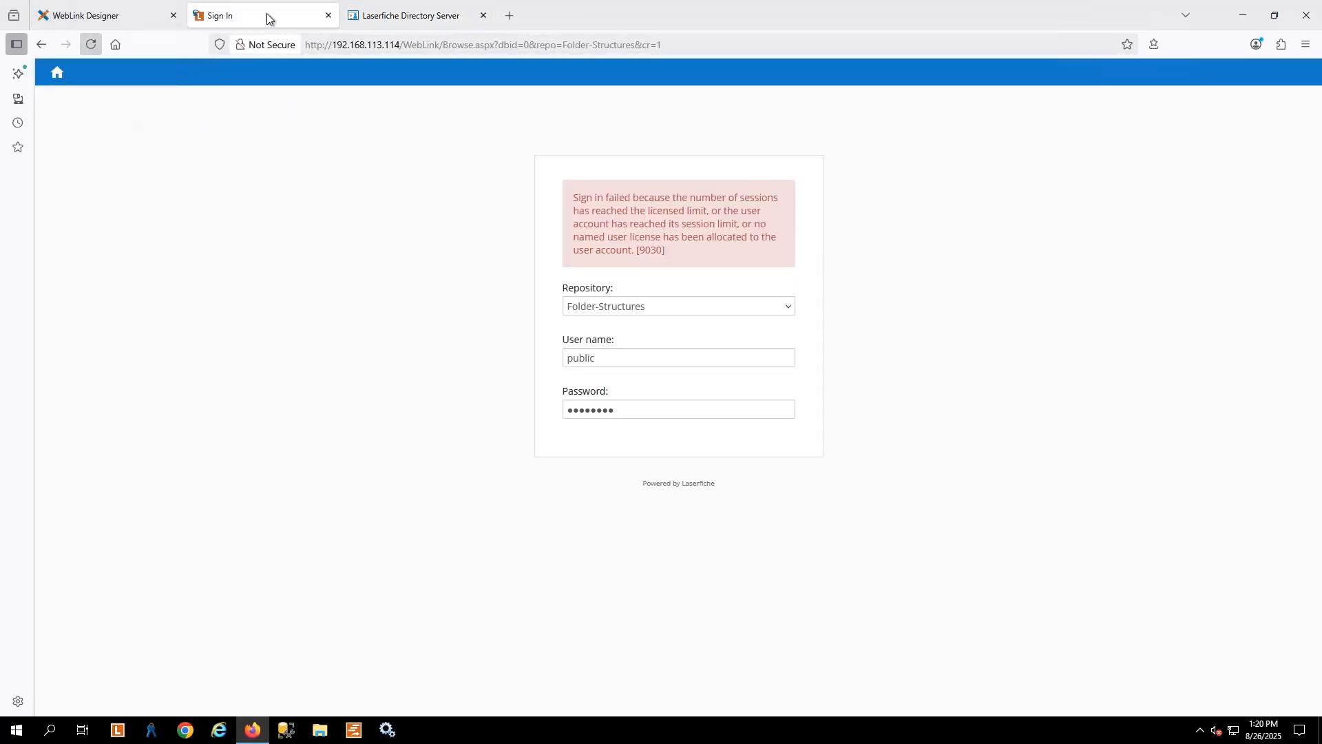
pyautogui.click(327, 15)
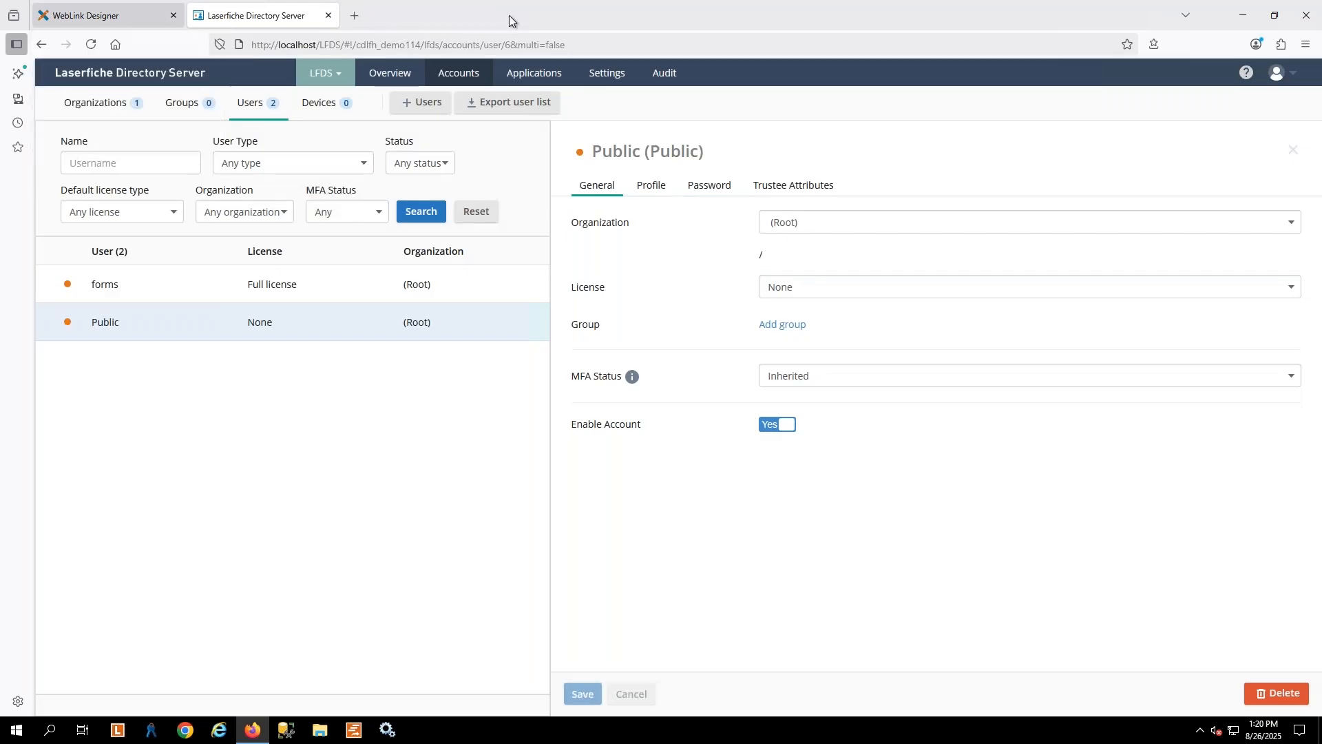
pyautogui.hotkey('ctrl', 'pageup')
pyautogui.click(1239, 72)
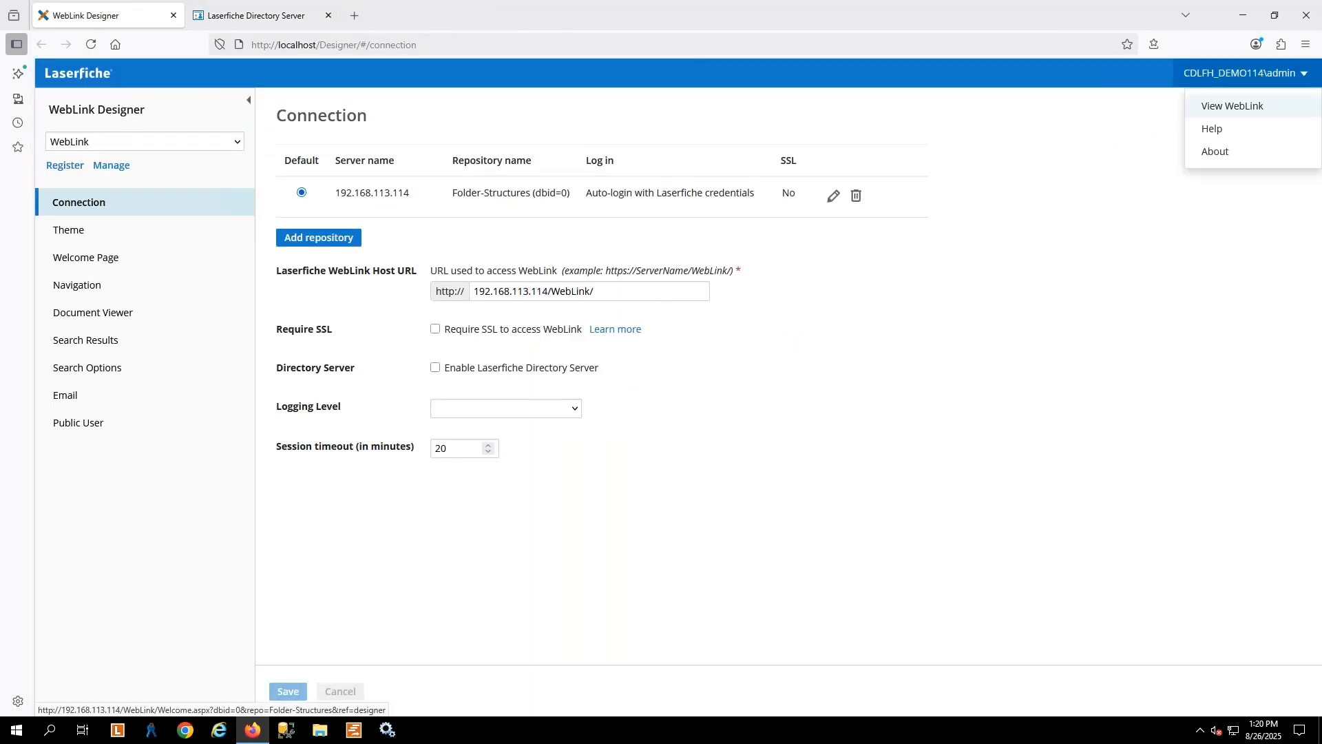
pyautogui.rightClick(1218, 109)
pyautogui.click(1133, 123)
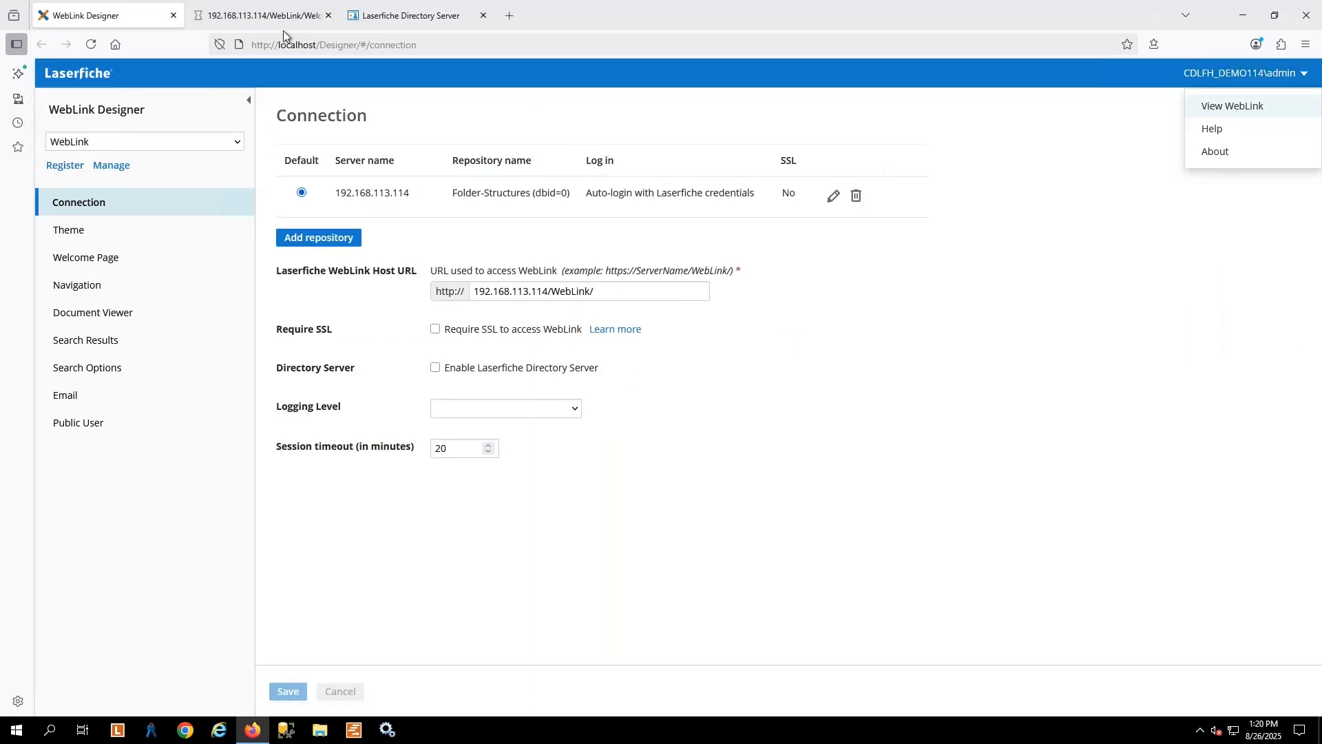
pyautogui.click(248, 16)
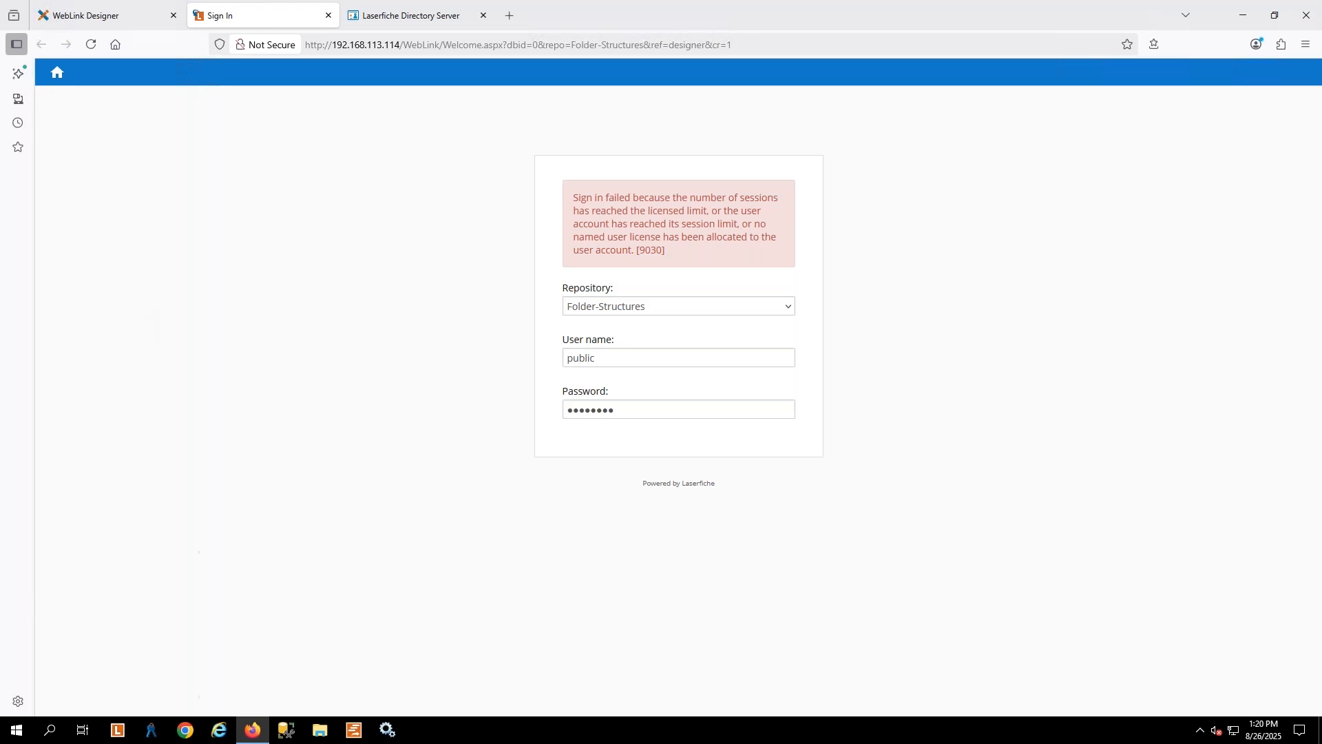
# Open the Laserfiche Administration Console, cancel the Folder-Structures login, and examine all sessions on localhost
pyautogui.click(150, 731)
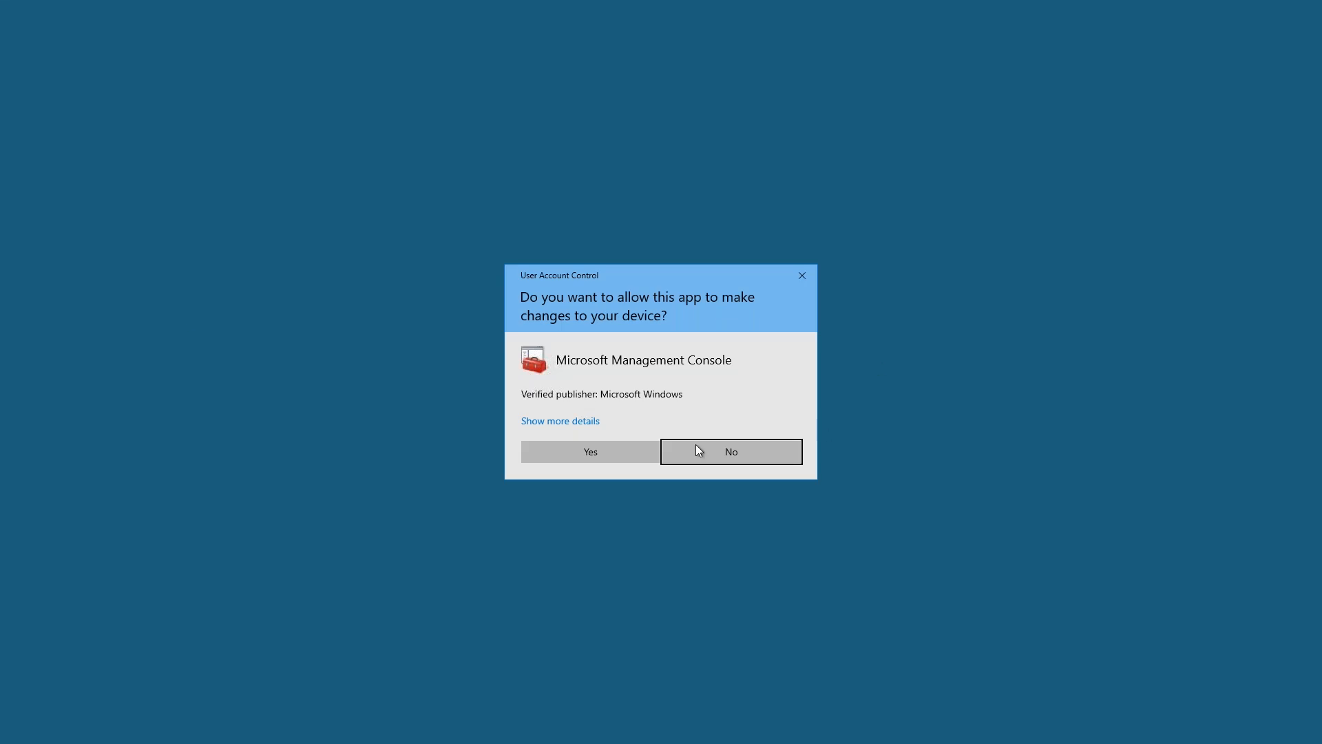
pyautogui.click(576, 456)
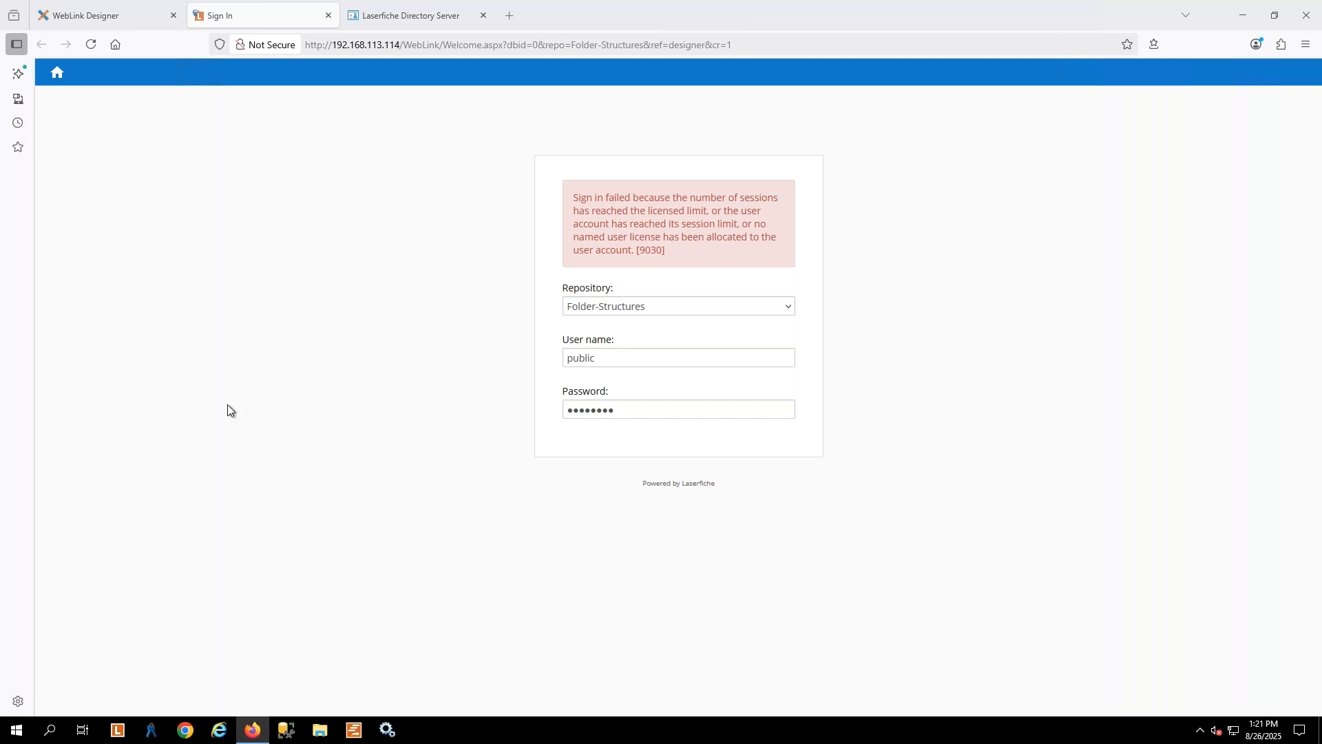
pyautogui.click(88, 97)
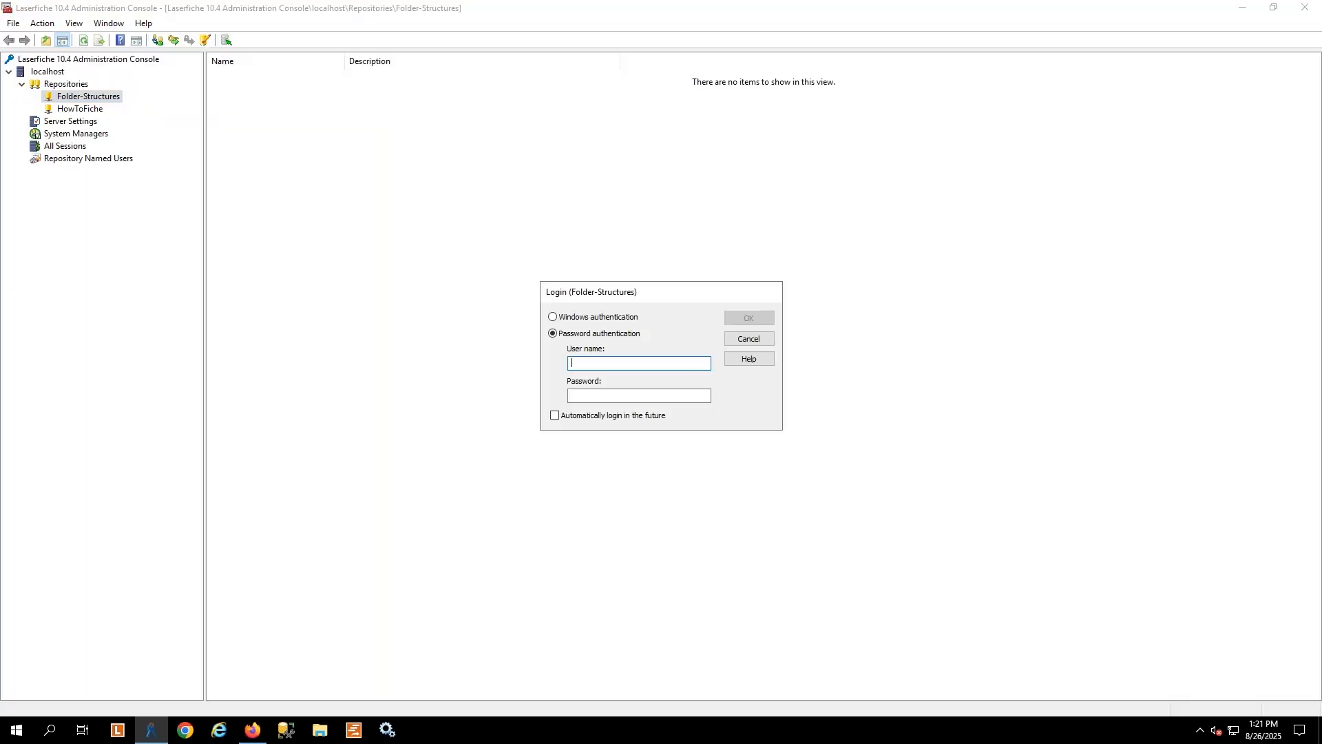
pyautogui.click(747, 339)
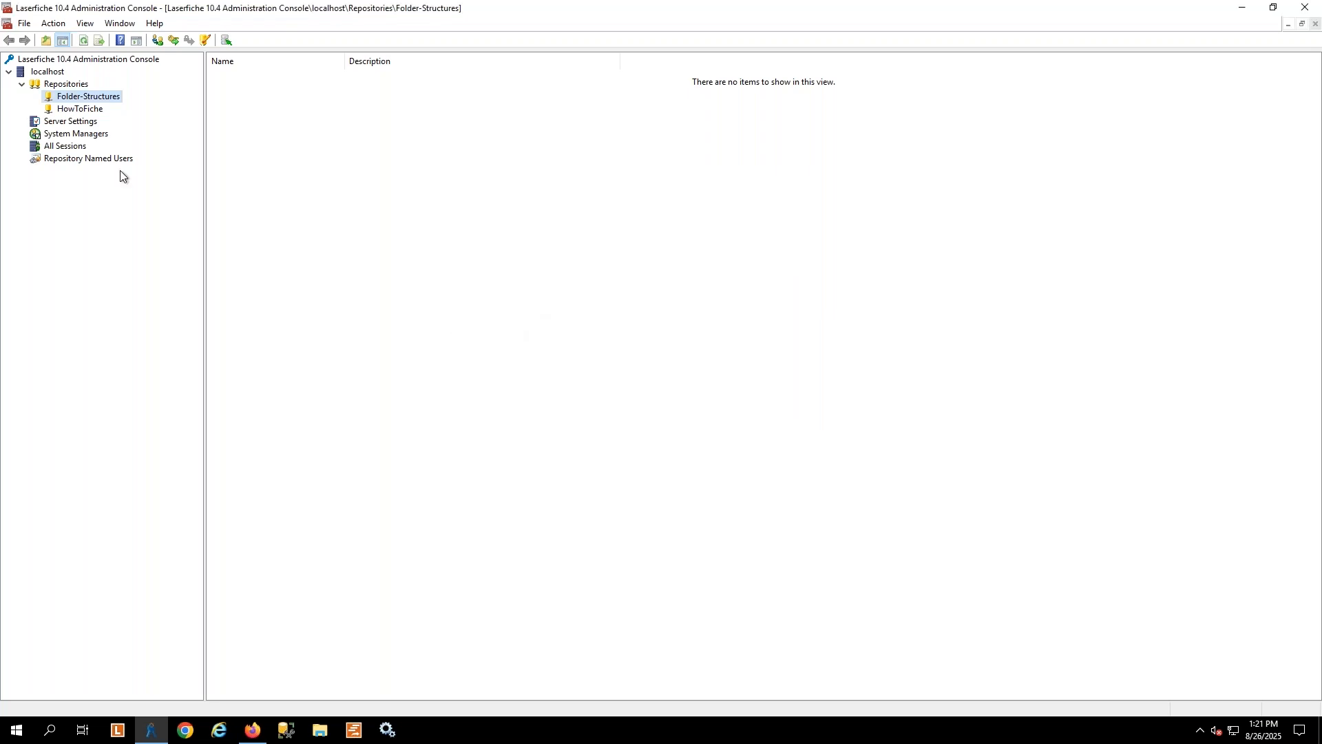
pyautogui.click(46, 149)
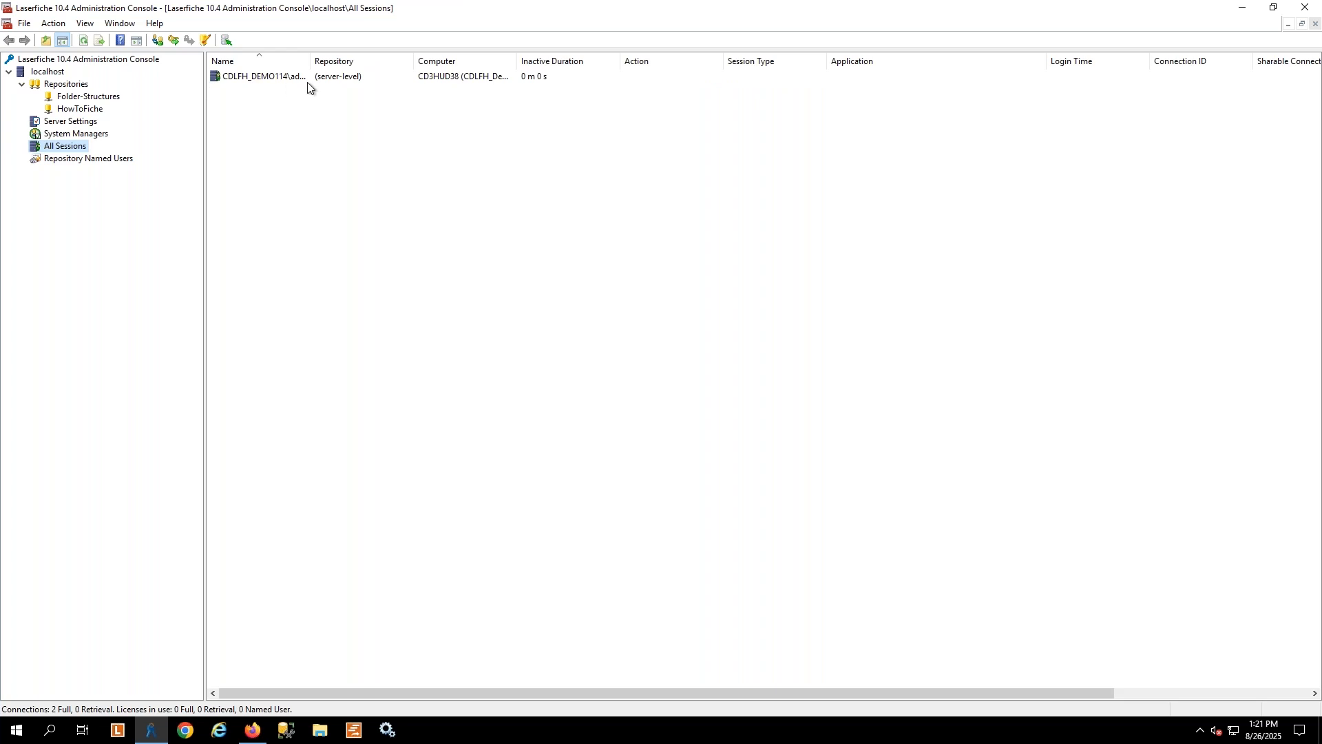
# Try to disconnect the server-level admin session, then close the Administration Console
pyautogui.click(244, 76)
pyautogui.rightClick(244, 76)
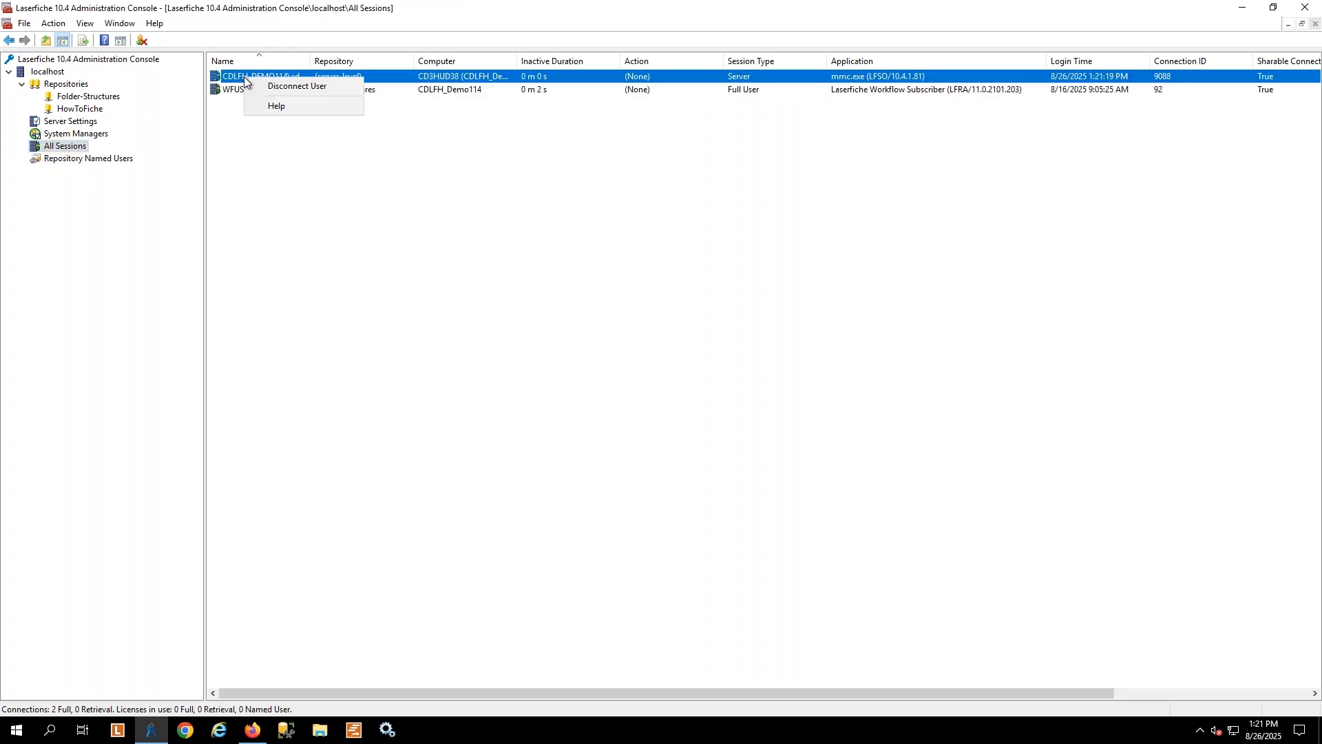
pyautogui.click(288, 84)
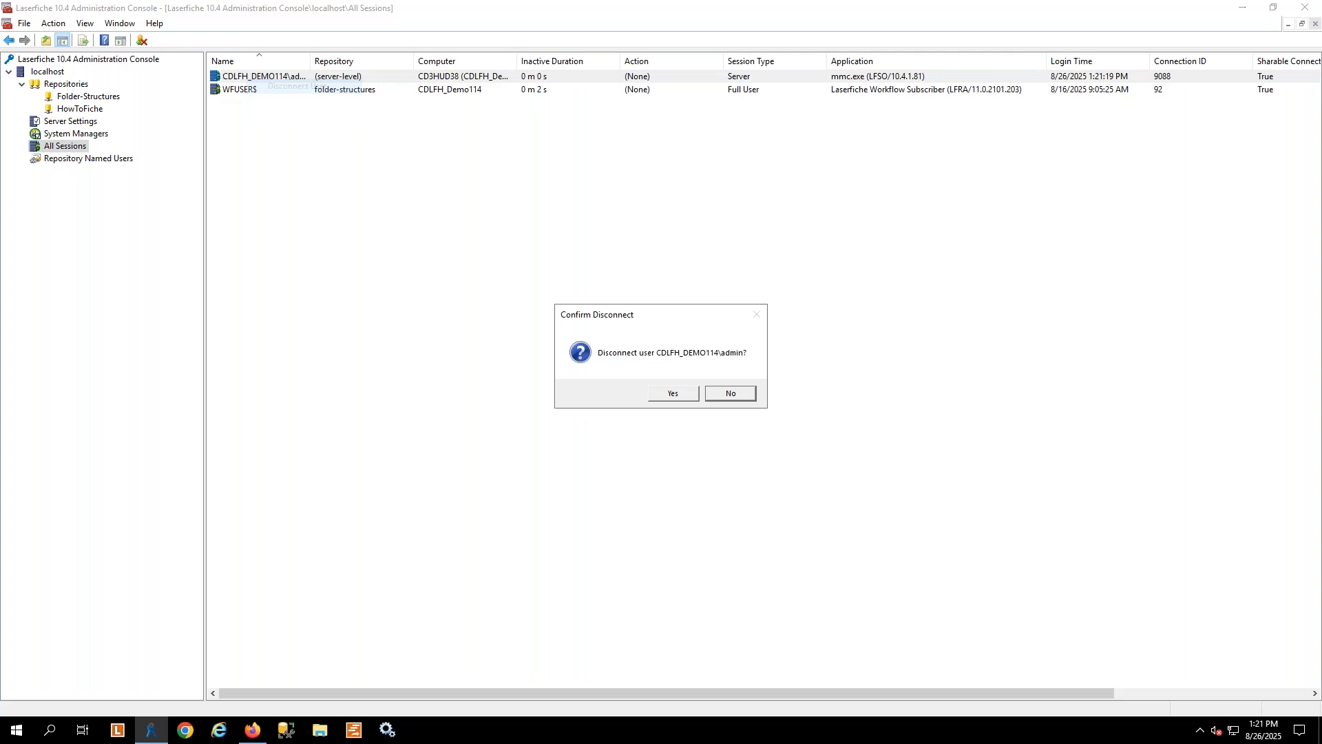
pyautogui.click(689, 396)
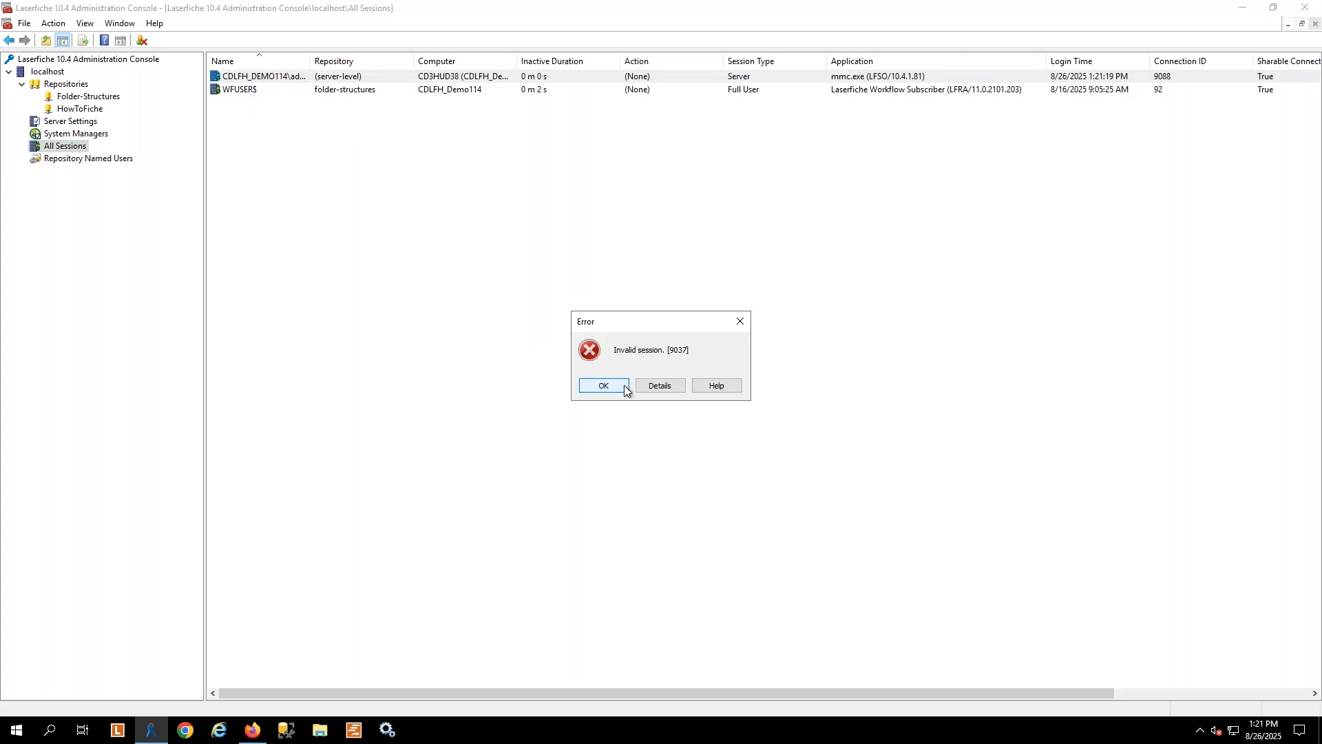
pyautogui.press('Return')
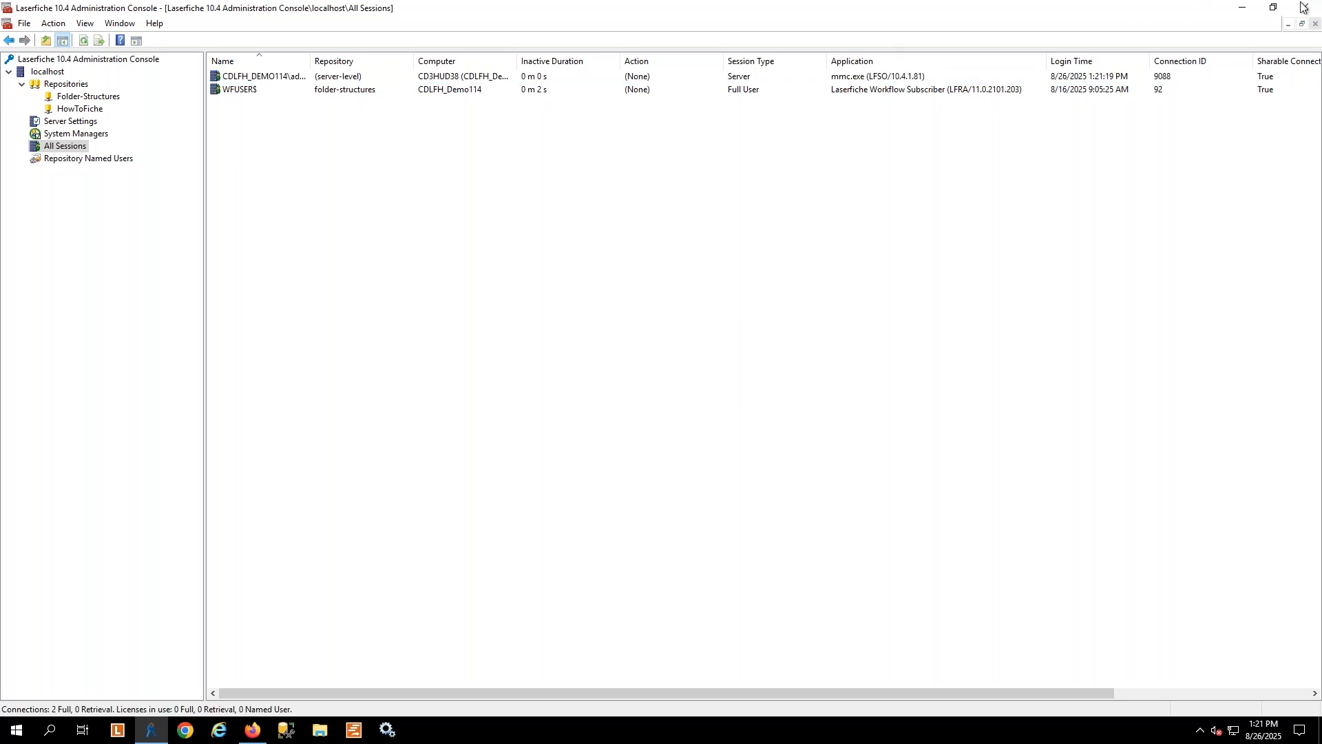
pyautogui.moveTo(1303, 7)
pyautogui.click(1304, 8)
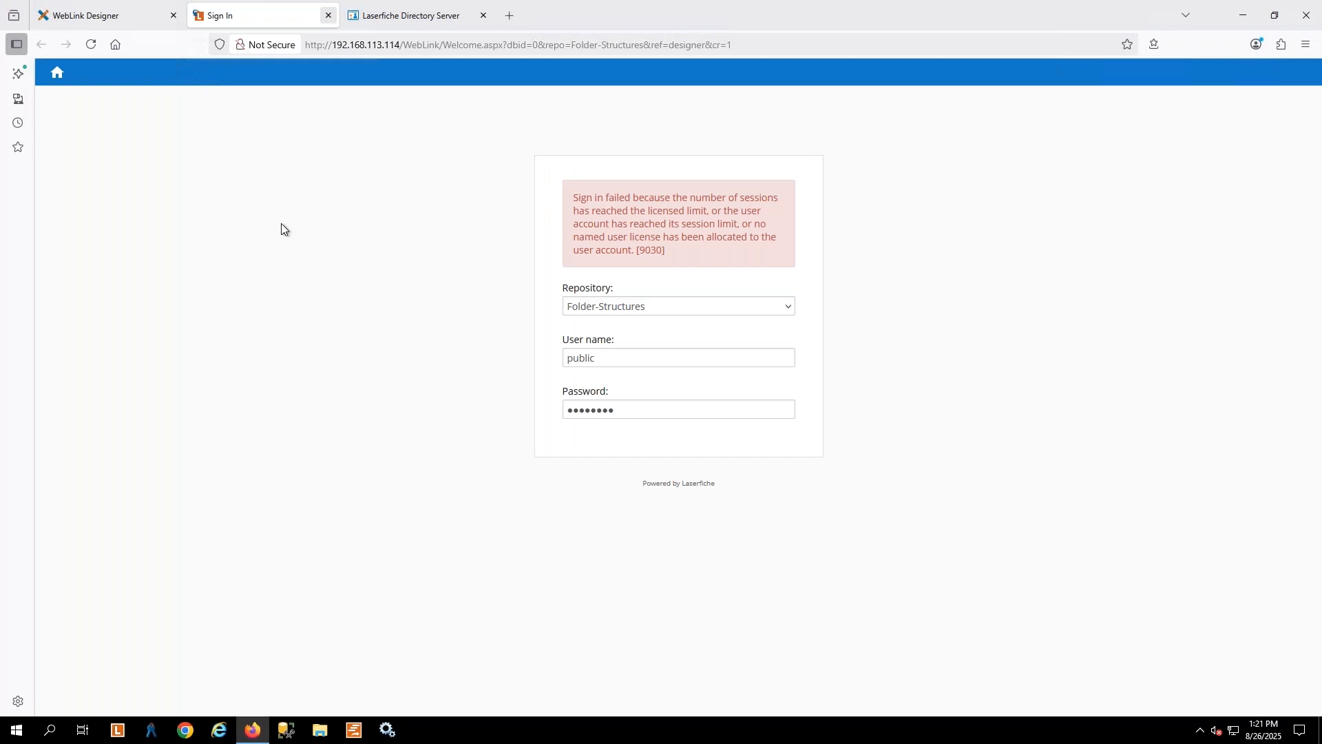
# Close the WebLink sign-in page, re-enter the account password for the Folder-Structures auto-login, and save the connection
pyautogui.click(328, 15)
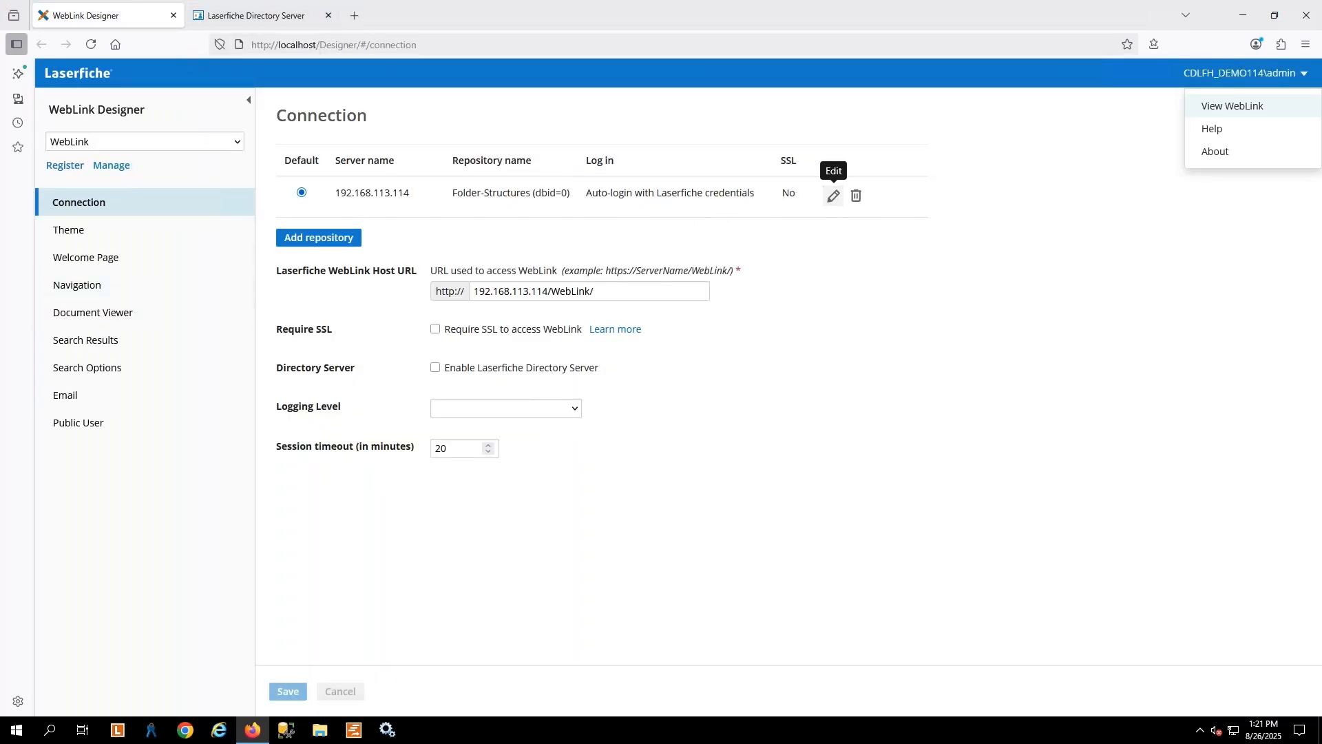
pyautogui.click(833, 195)
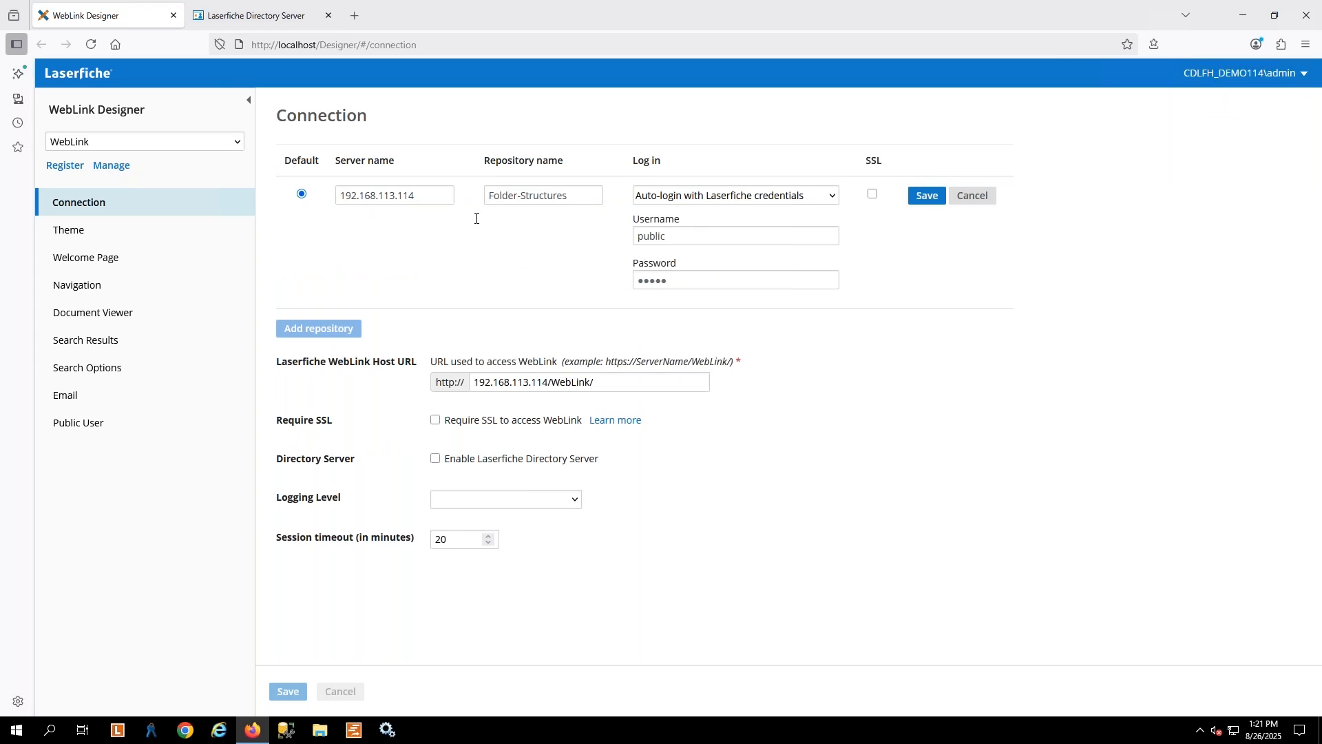
pyautogui.press('Tab')
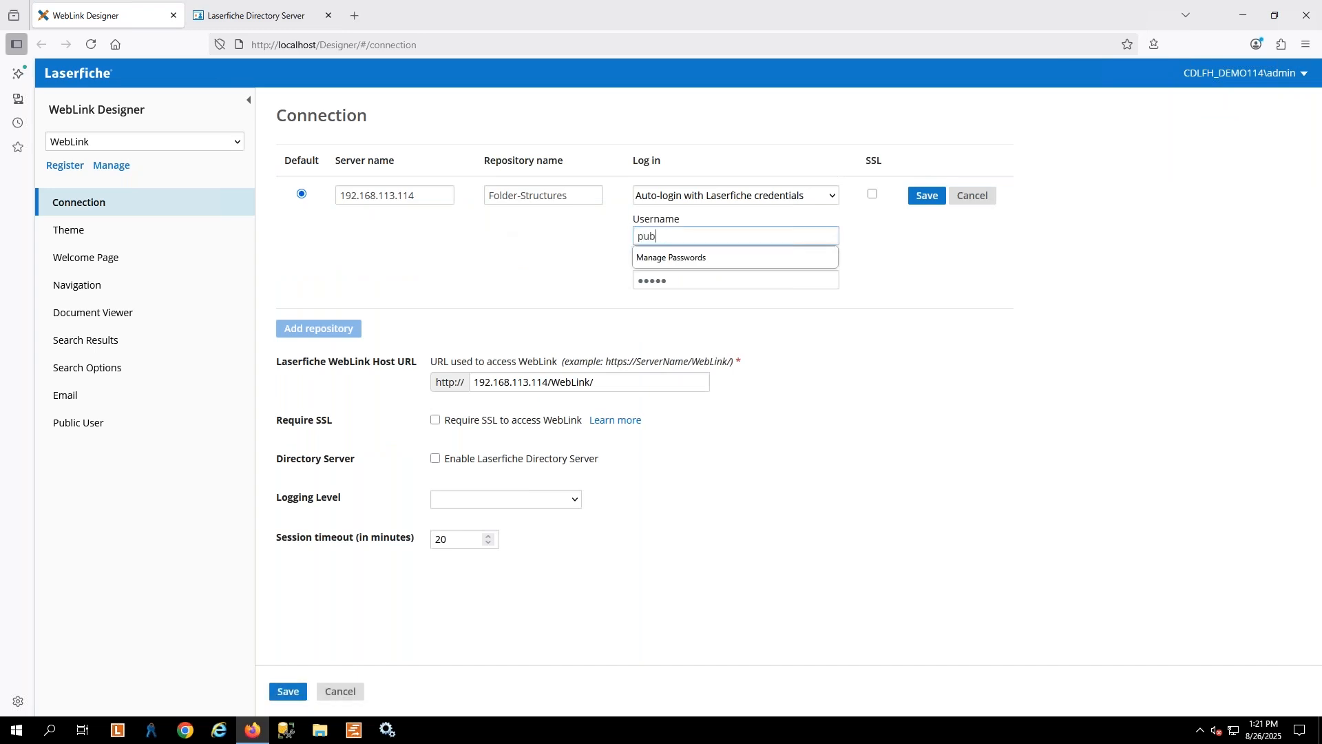
pyautogui.press('Tab')
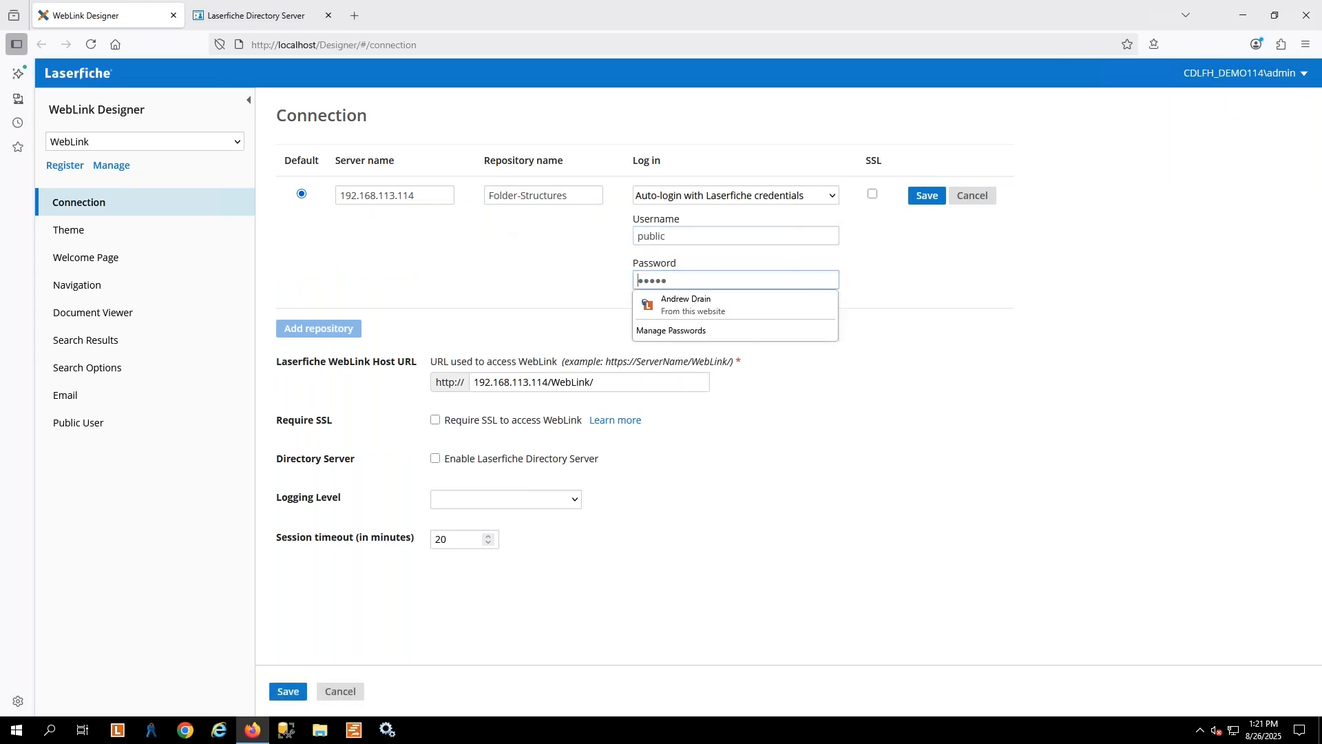
pyautogui.write('●●●●●●')
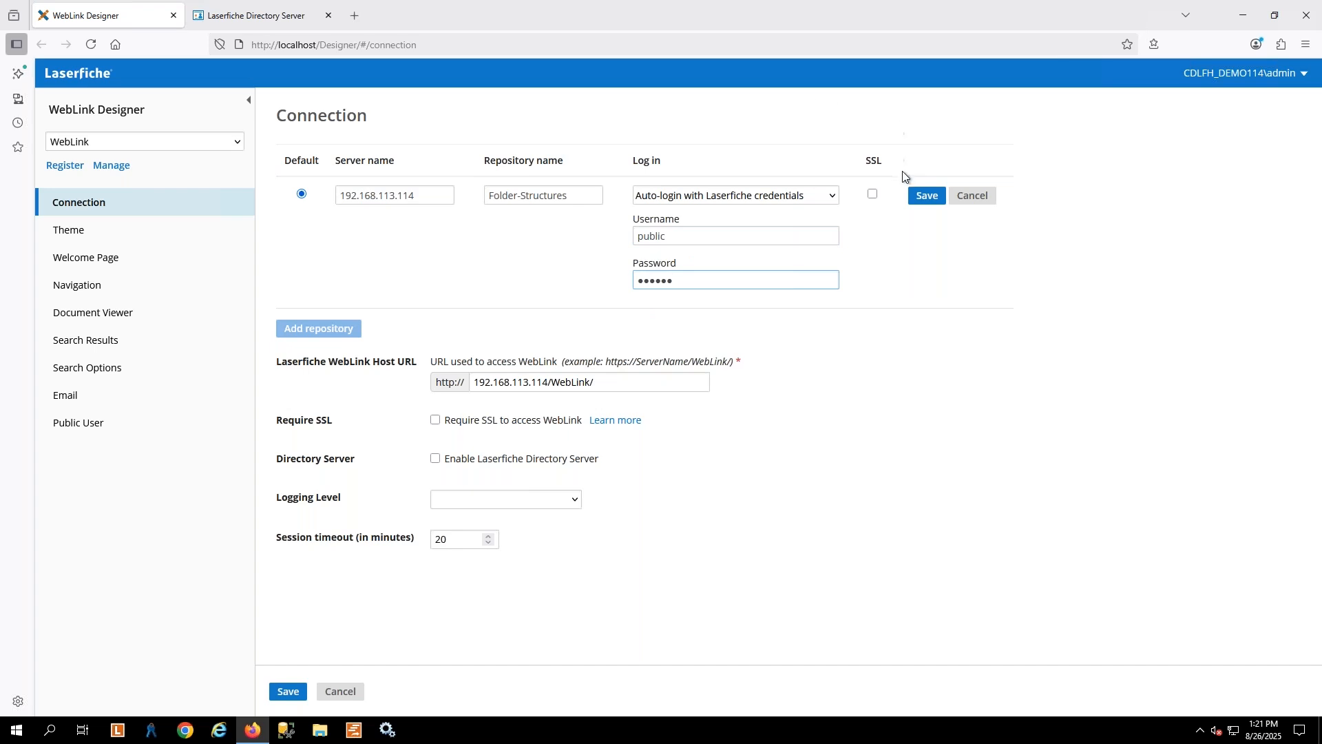
pyautogui.click(926, 197)
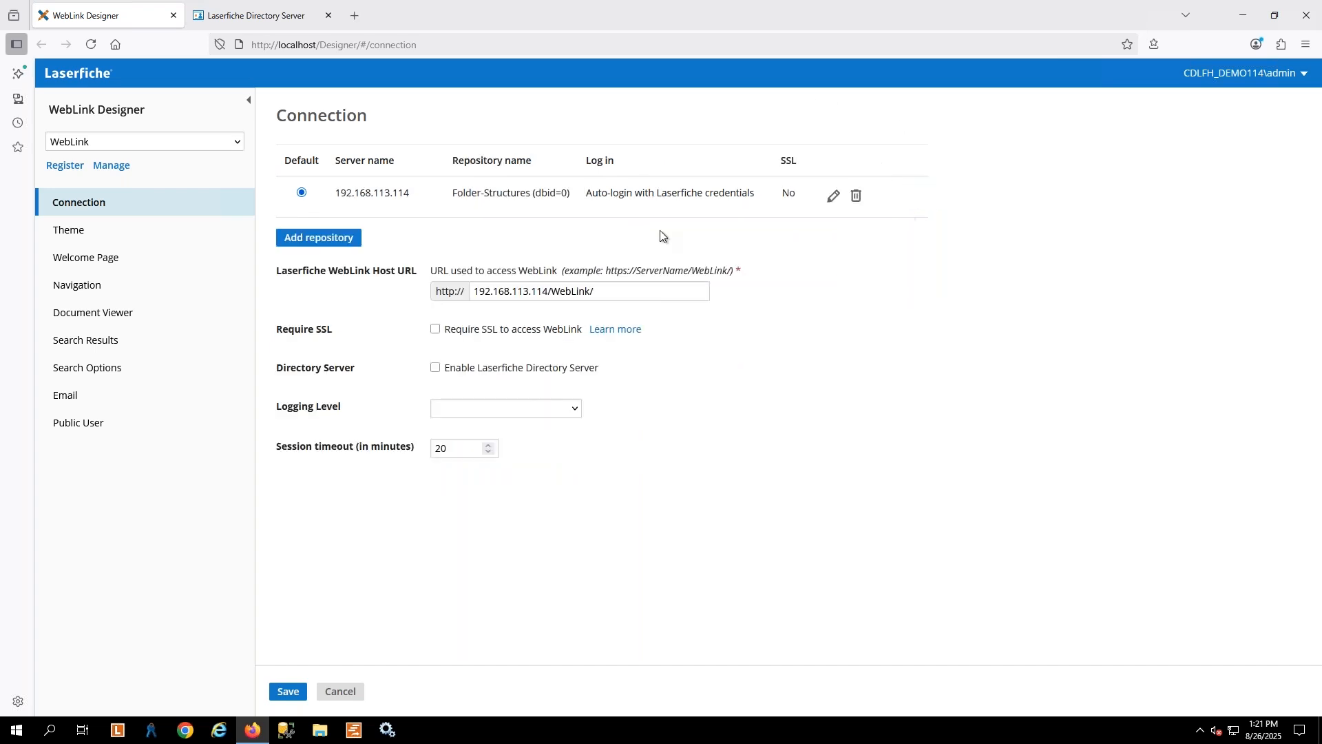
# Open WebLink in a new browser tab from WebLink Designer to test the auto-login
pyautogui.click(1243, 73)
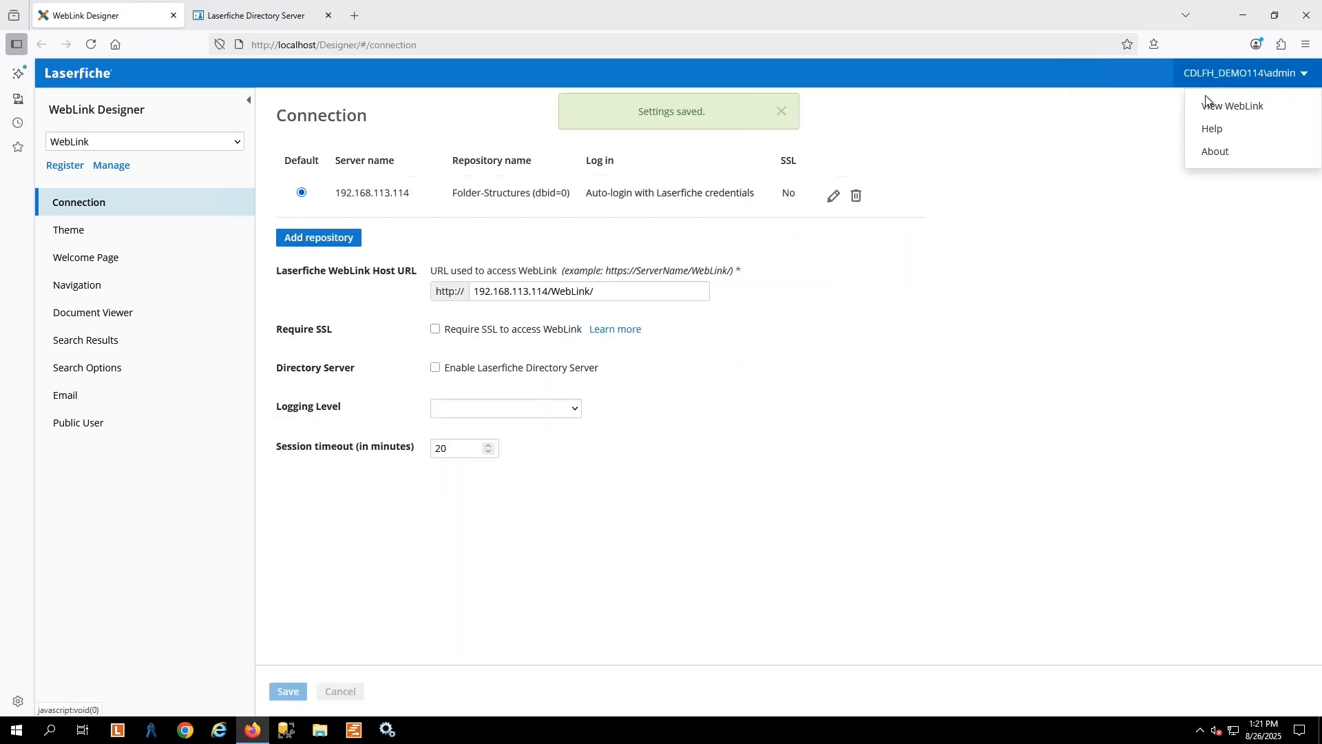
pyautogui.rightClick(1236, 112)
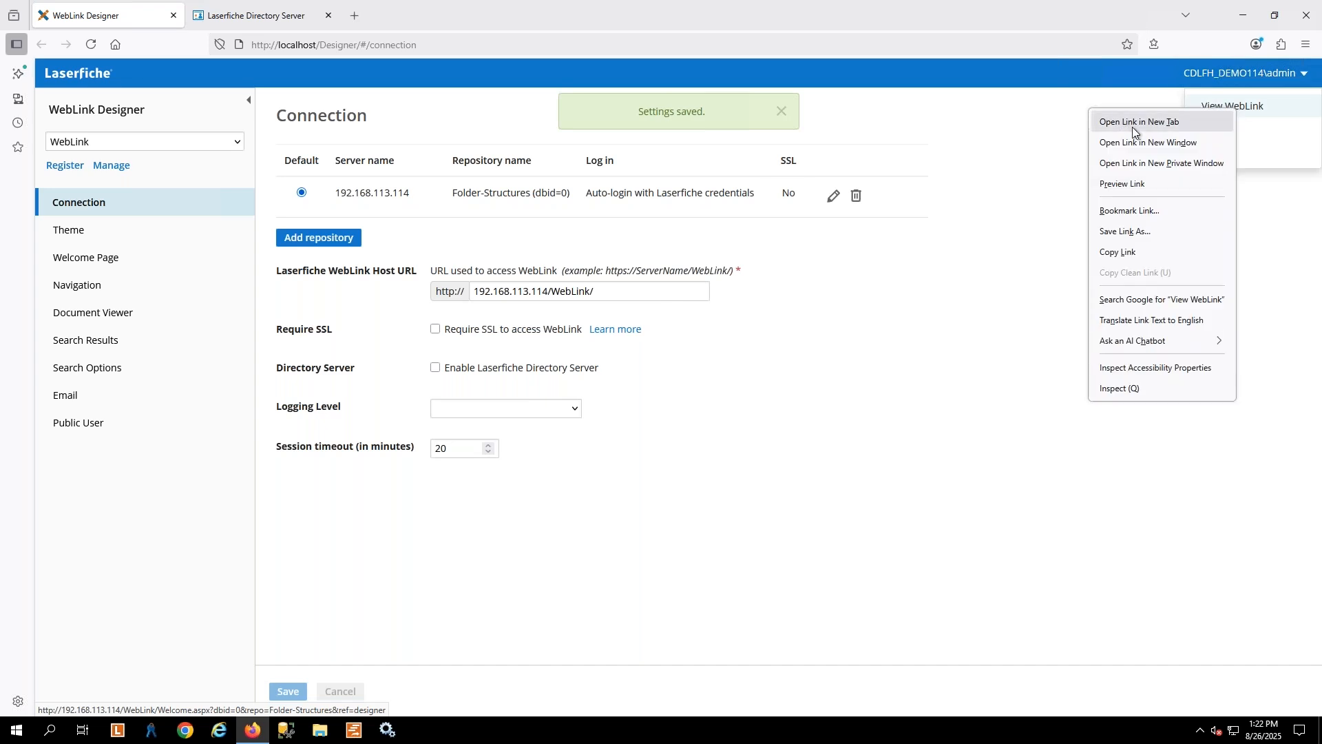
pyautogui.click(1136, 124)
pyautogui.click(225, 15)
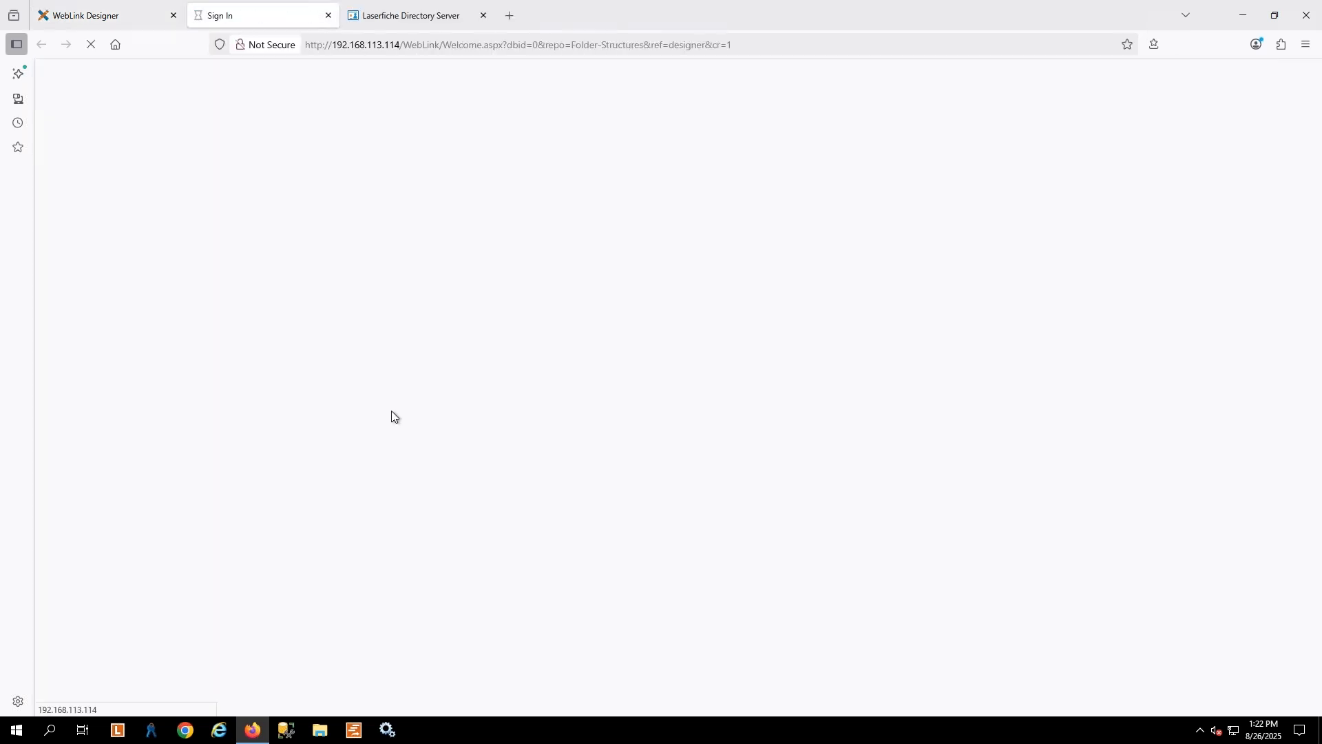
# Assign the Full license to the Public user in Laserfiche Directory Server, and reload the WebLink sign-in page
pyautogui.click(399, 17)
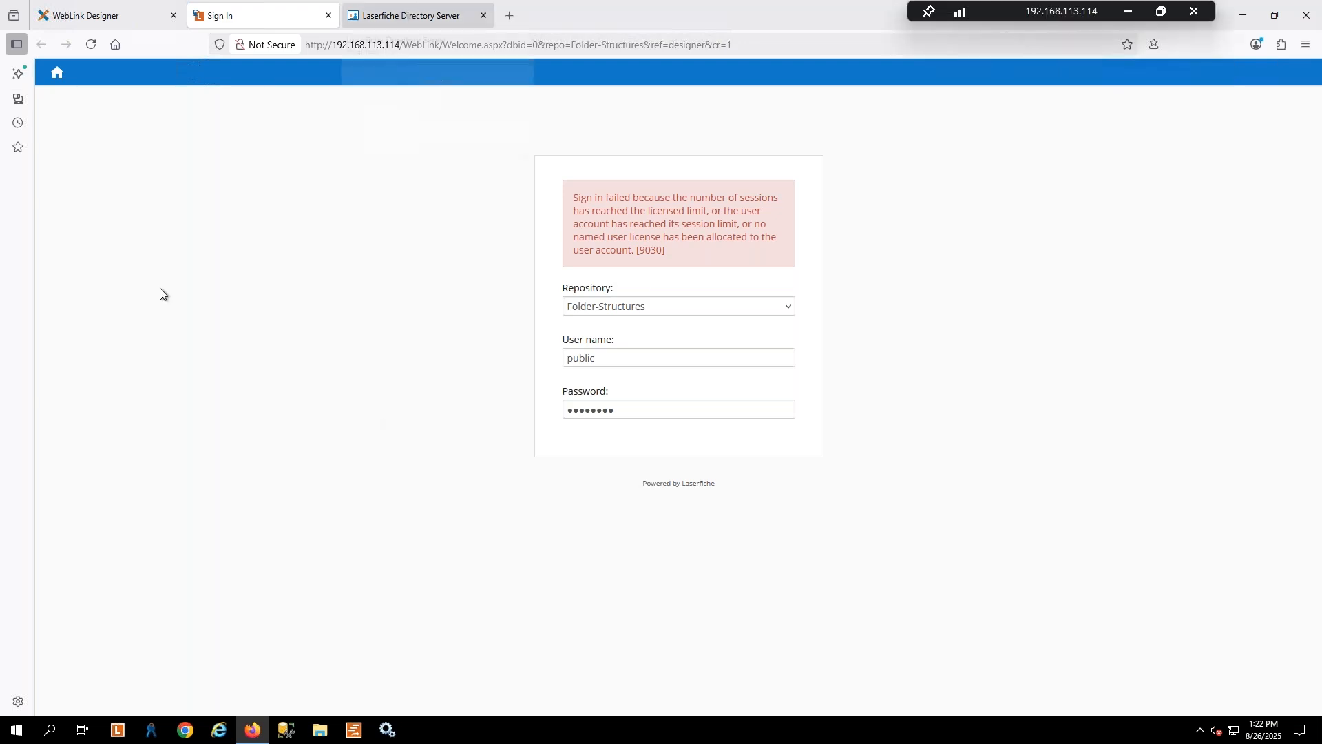
pyautogui.click(787, 294)
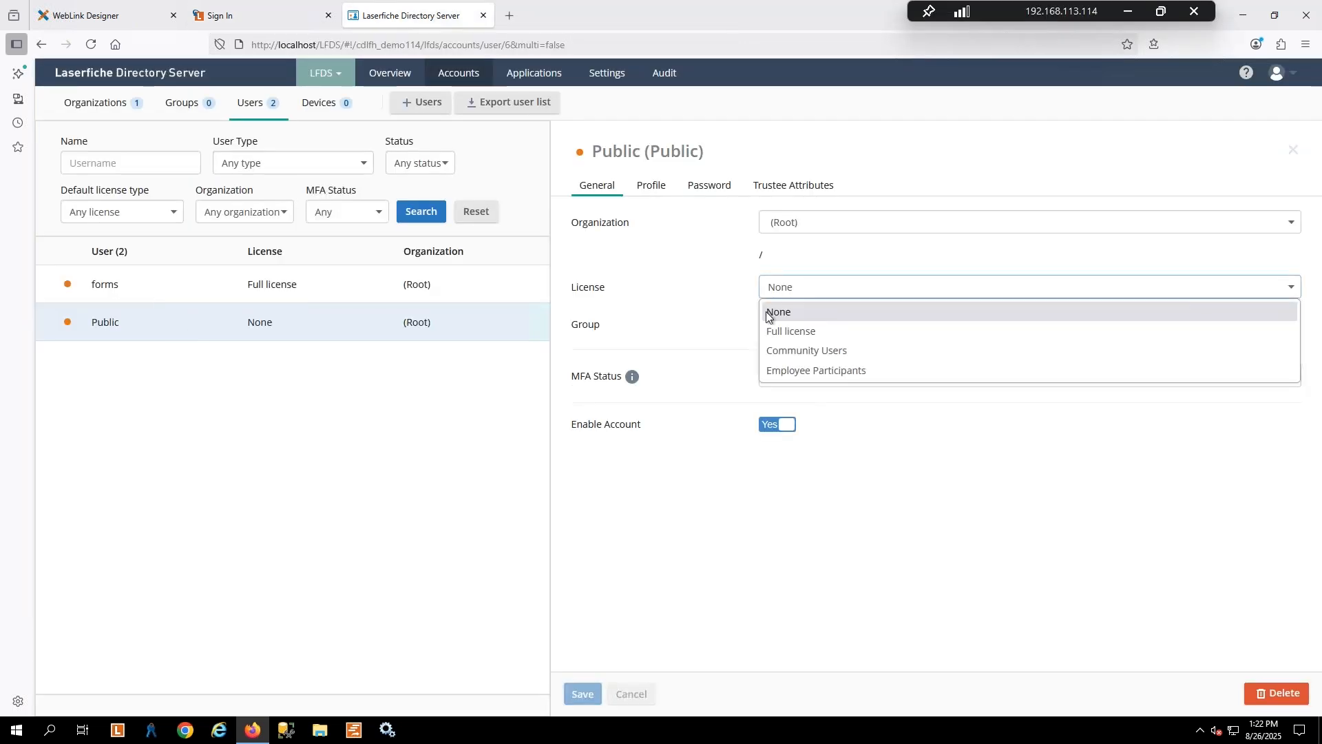
pyautogui.click(808, 332)
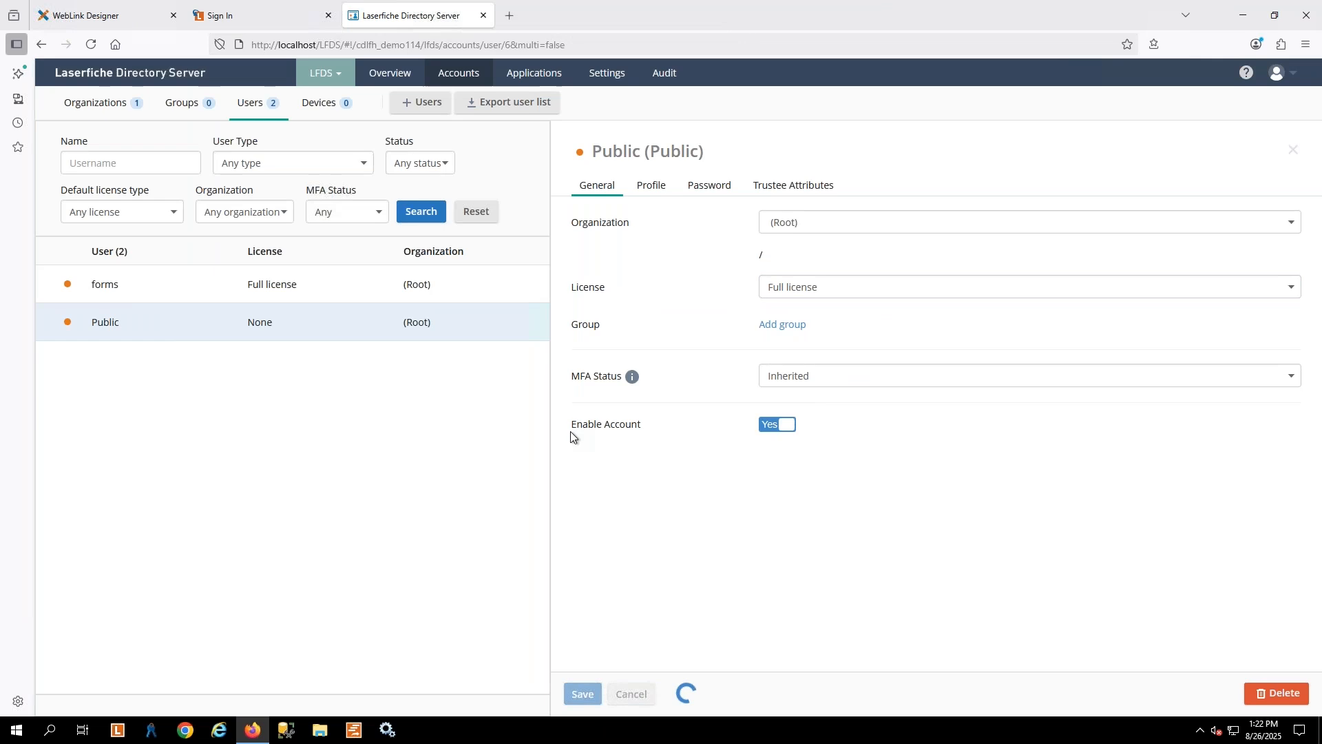
pyautogui.click(260, 10)
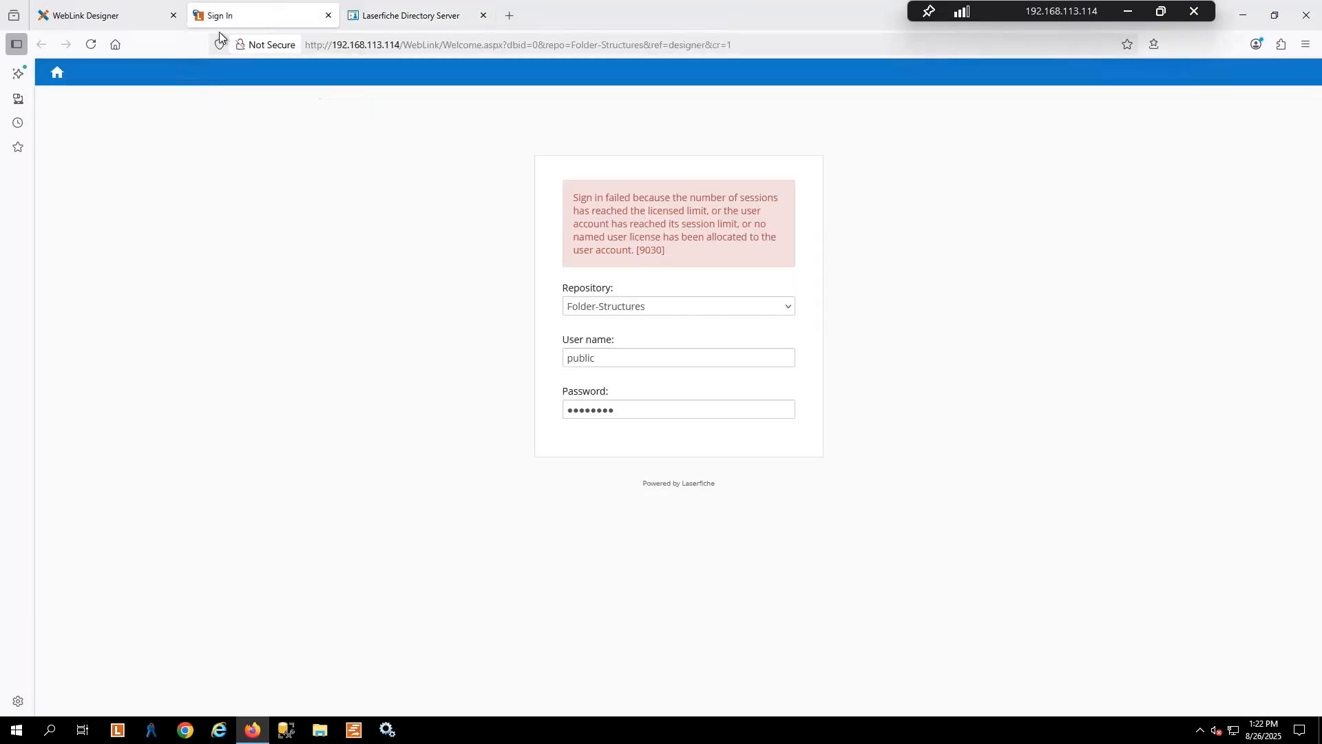
pyautogui.click(90, 45)
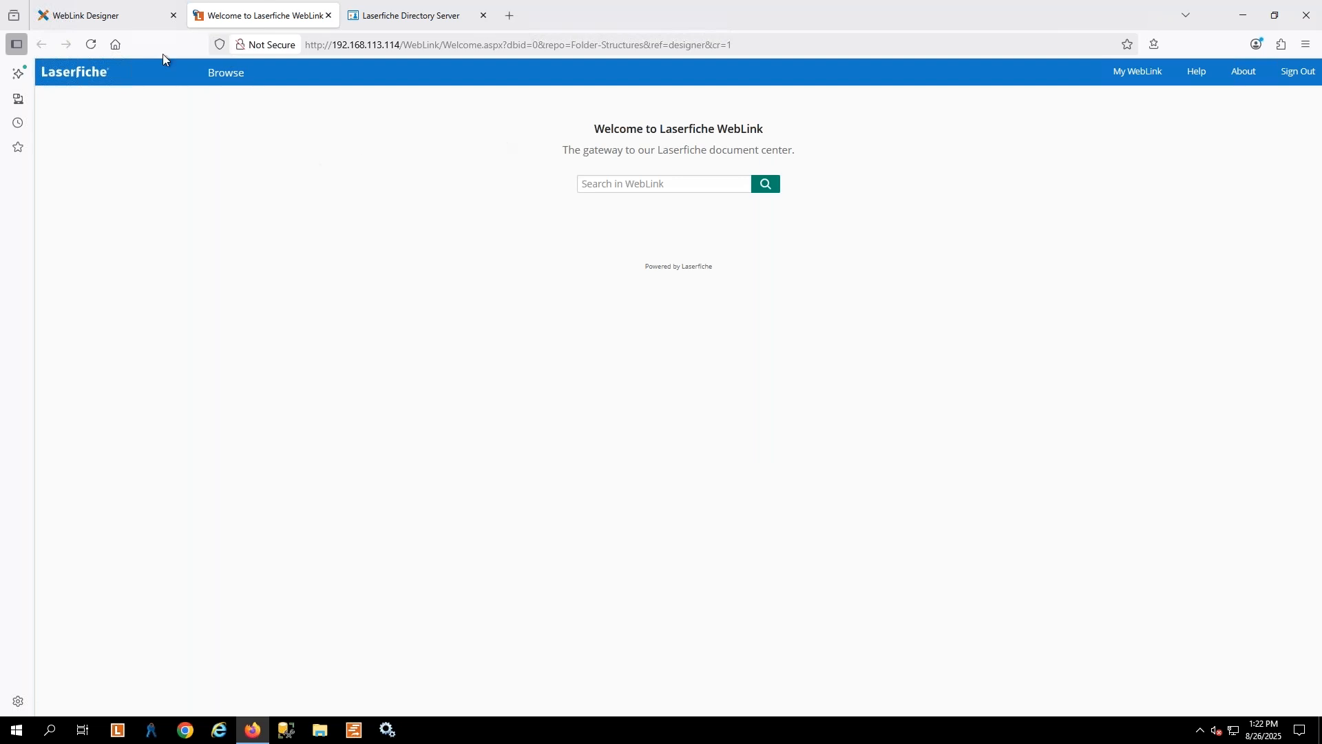
# Review the Folder-Structures auto-login credentials in WebLink Designer and the Public user's license in Laserfiche Directory Server
pyautogui.click(105, 21)
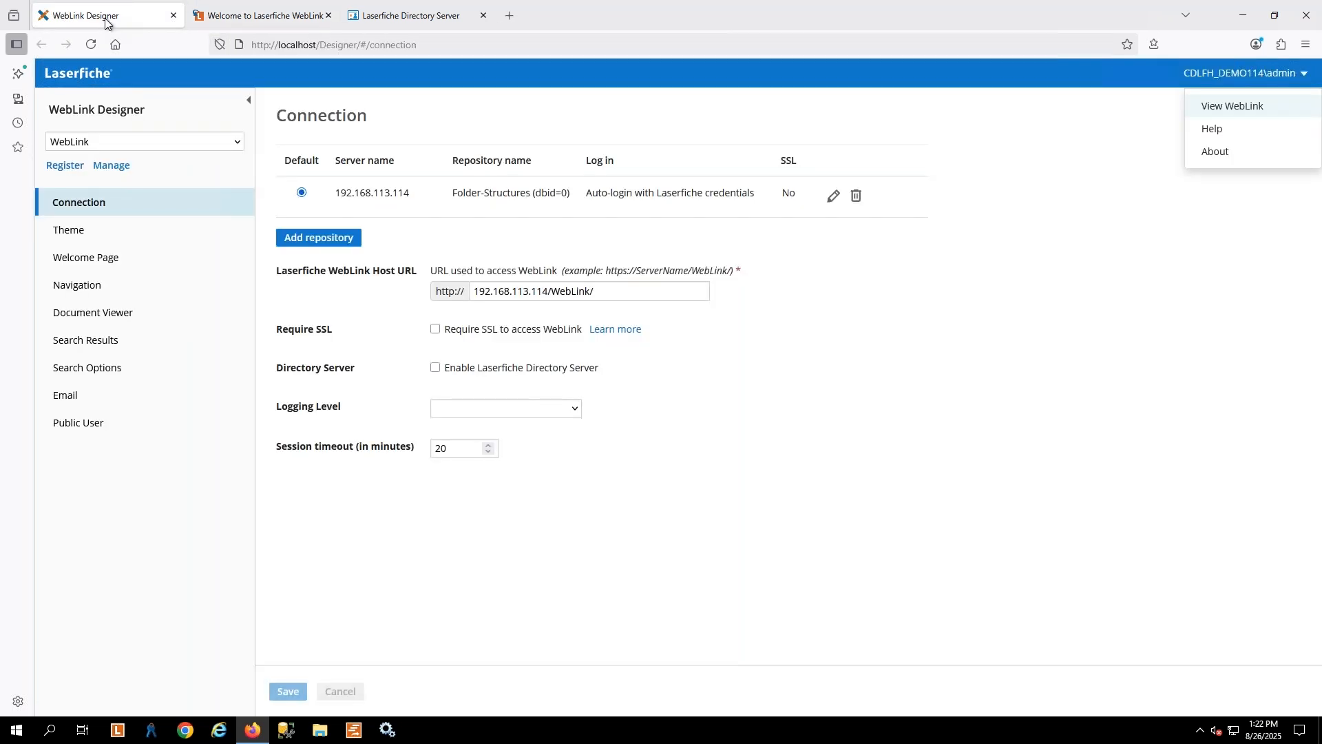
pyautogui.click(835, 197)
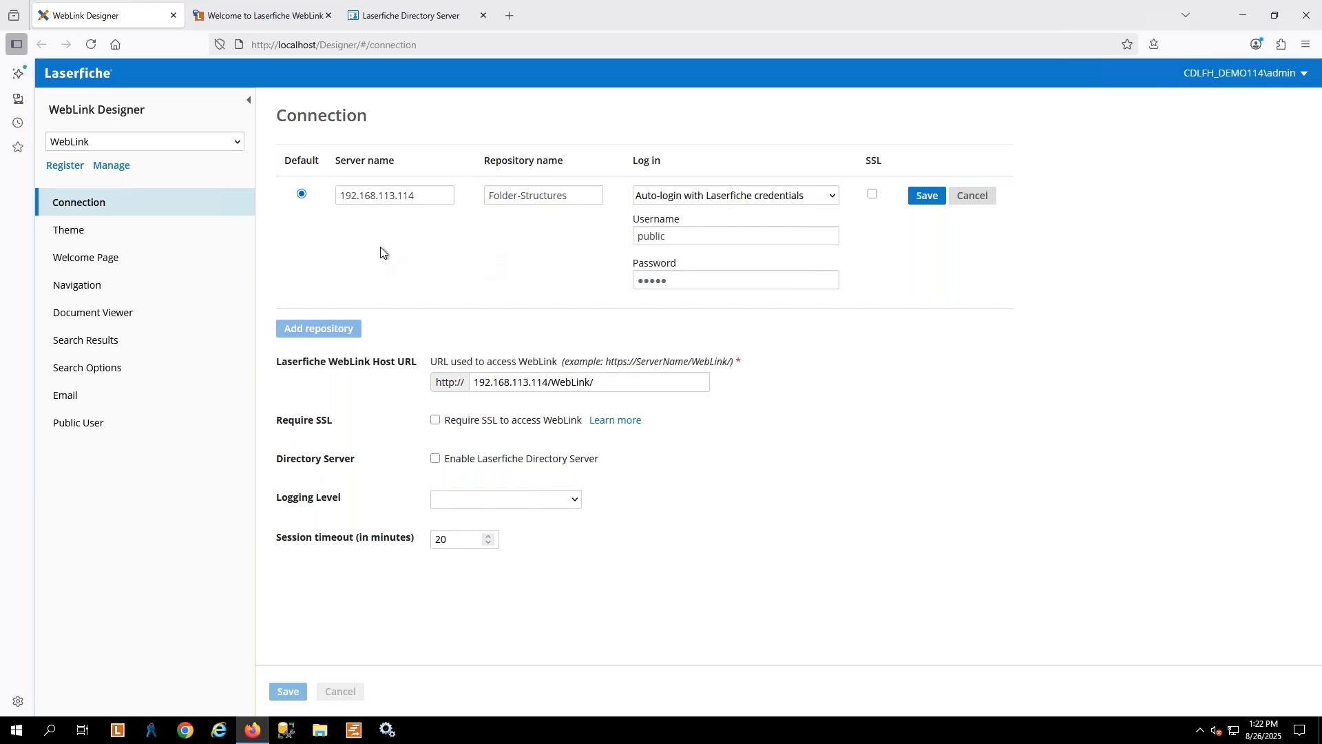
pyautogui.click(402, 15)
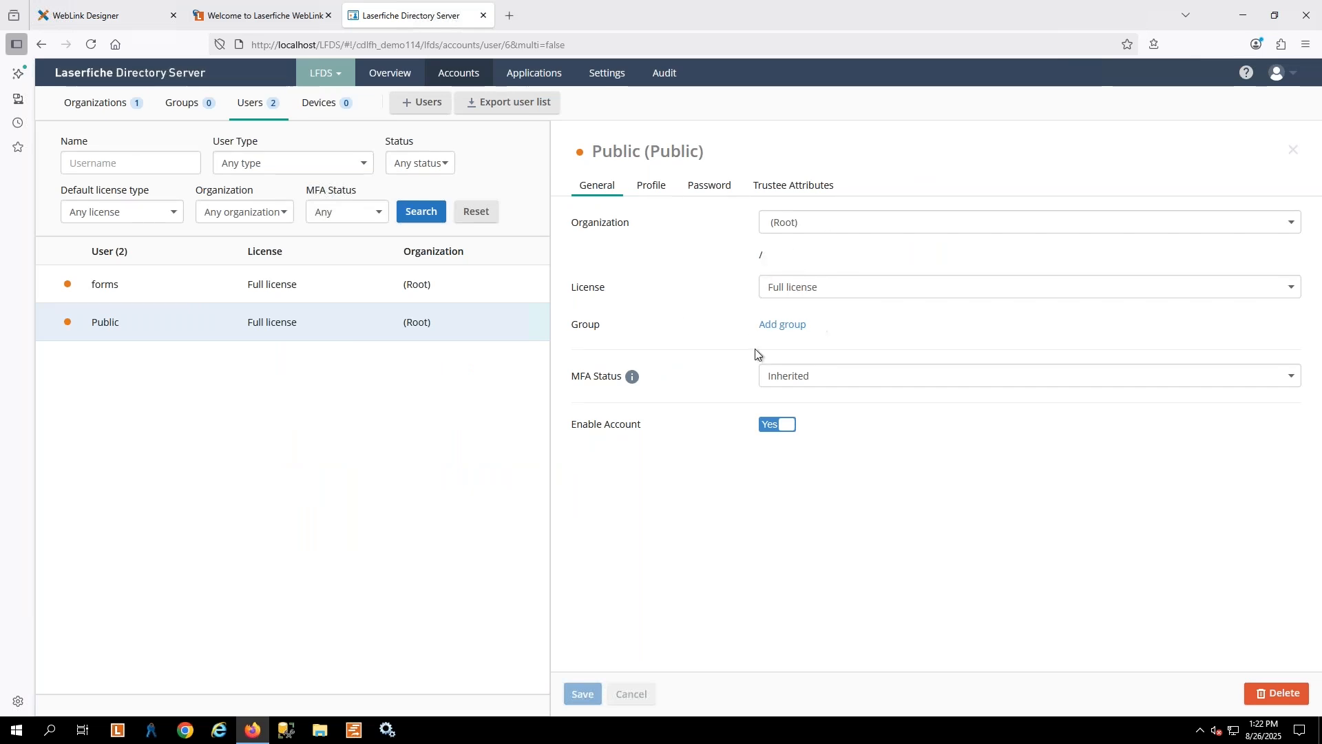
# Browse the repository in WebLink through the Government and Finance folders to Budgets
pyautogui.click(275, 13)
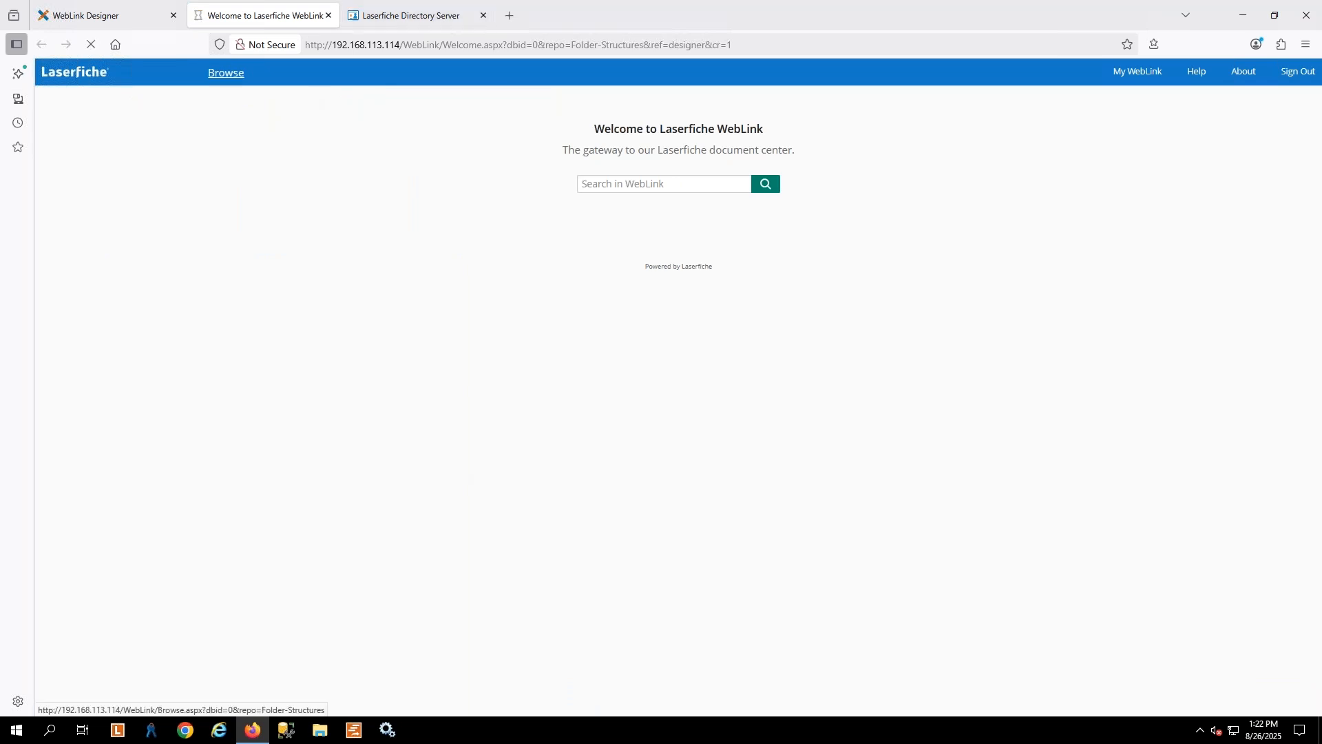
pyautogui.click(215, 76)
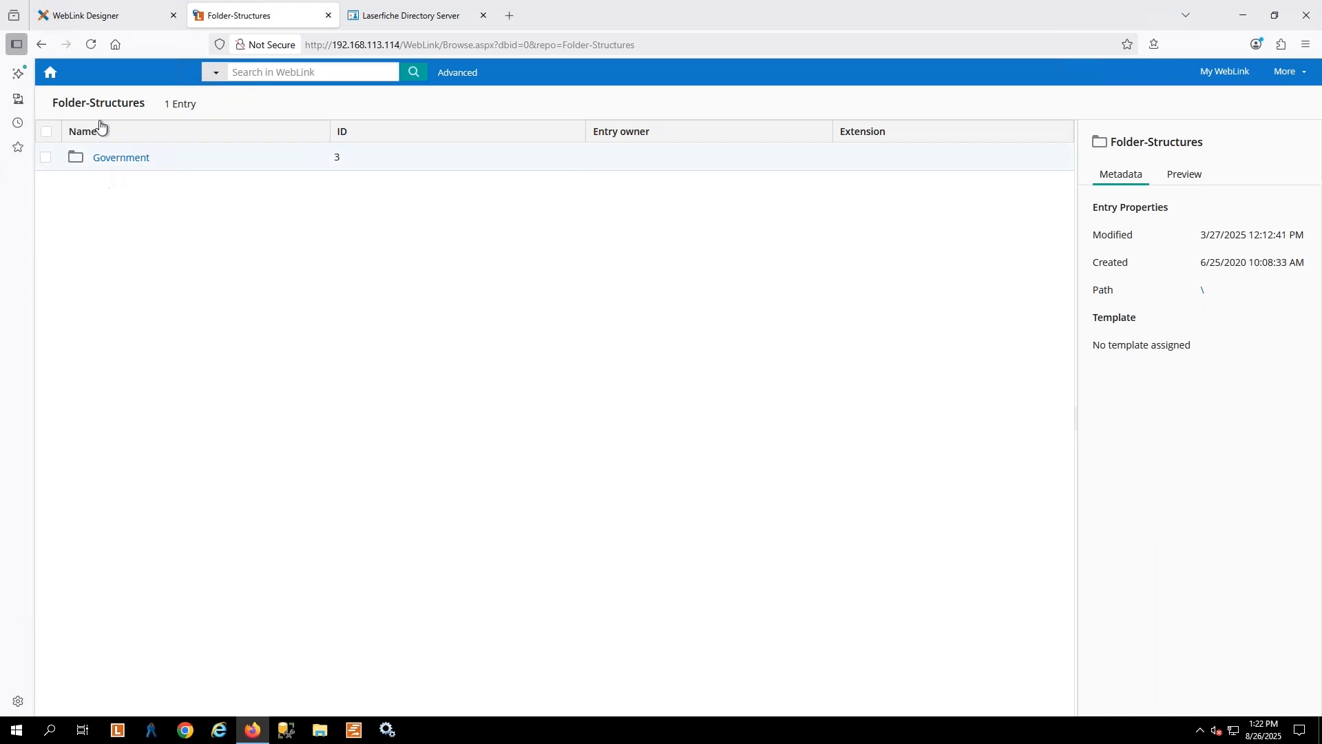
pyautogui.click(116, 162)
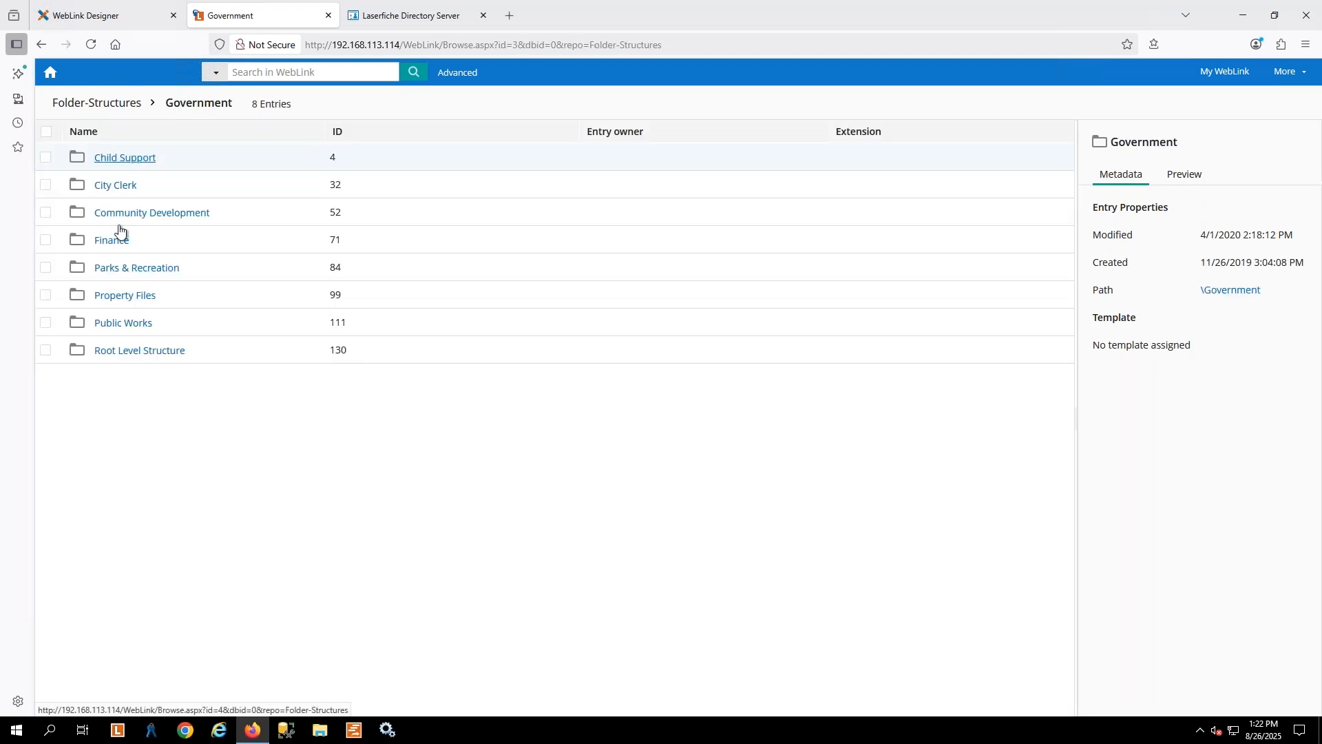
pyautogui.click(111, 250)
pyautogui.click(111, 244)
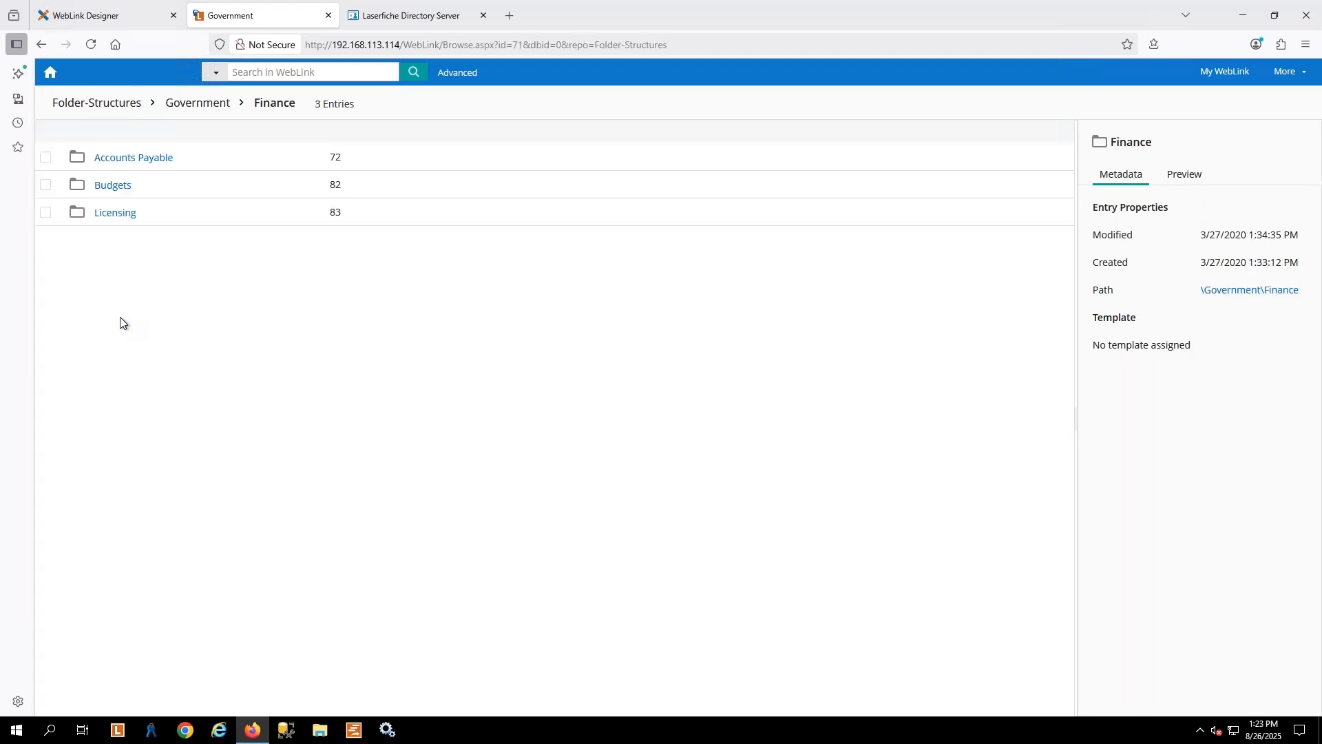
pyautogui.click(116, 184)
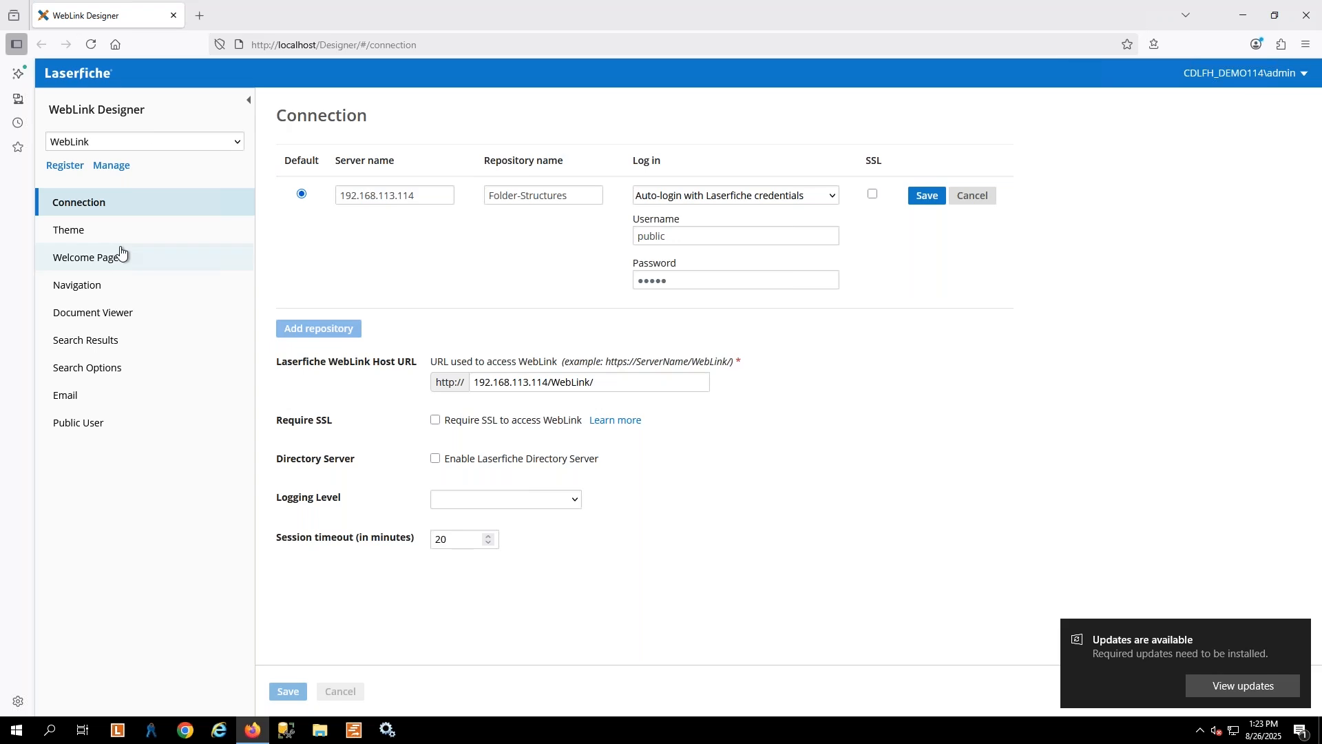
# Set Show Folder Browser Link to No in the WebLink Designer navigation settings and save
pyautogui.click(80, 293)
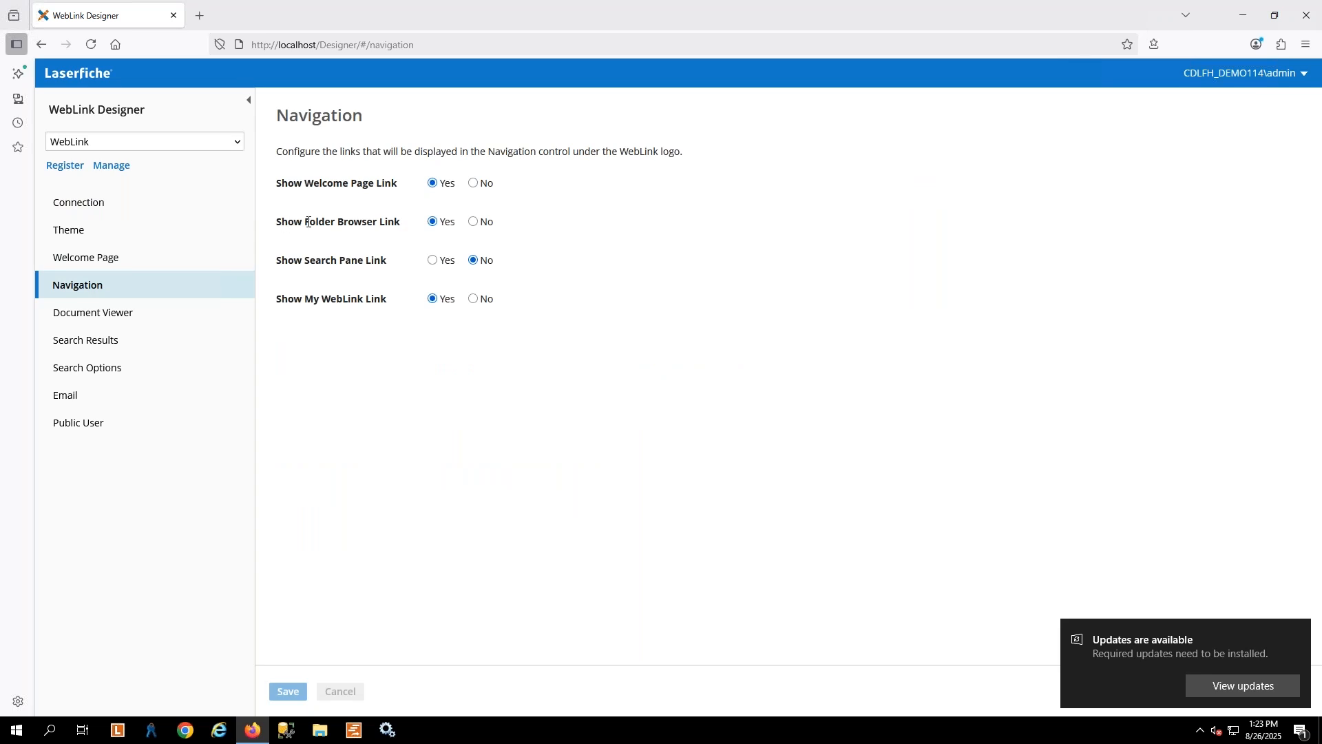
pyautogui.click(474, 221)
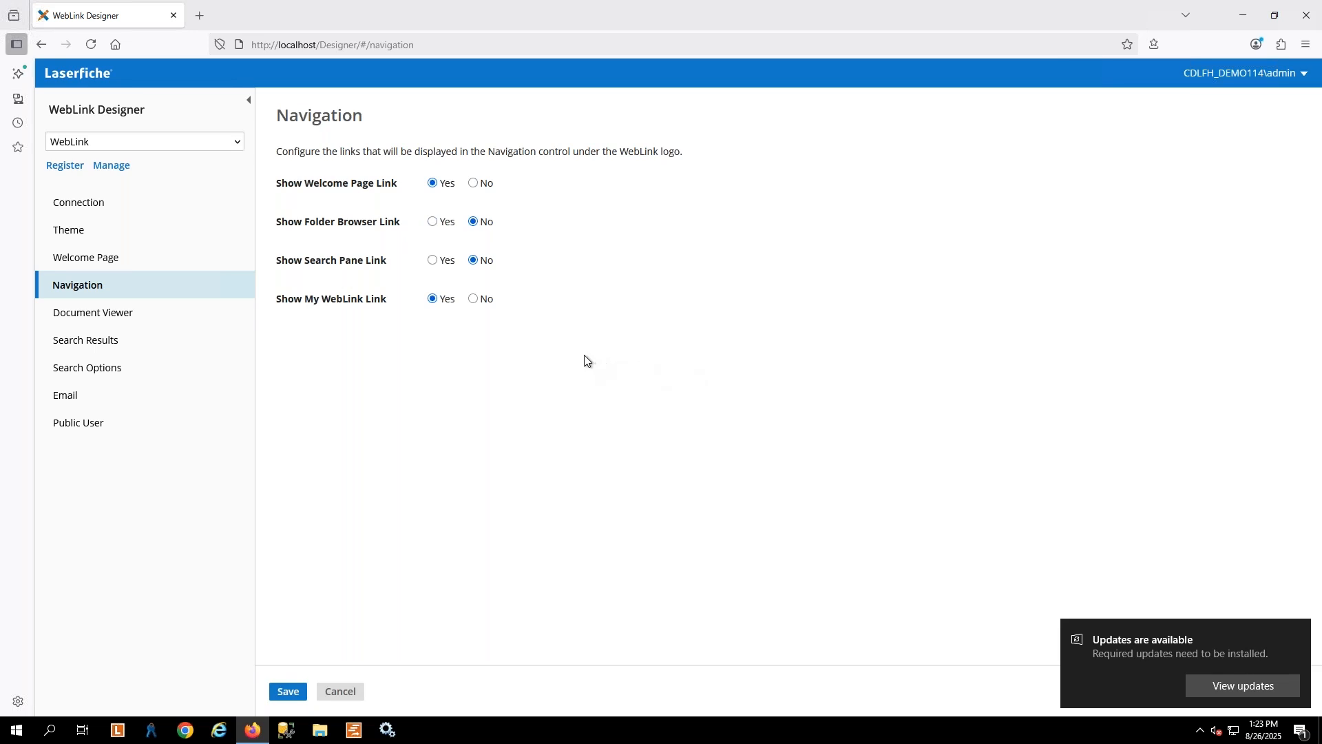
pyautogui.click(289, 692)
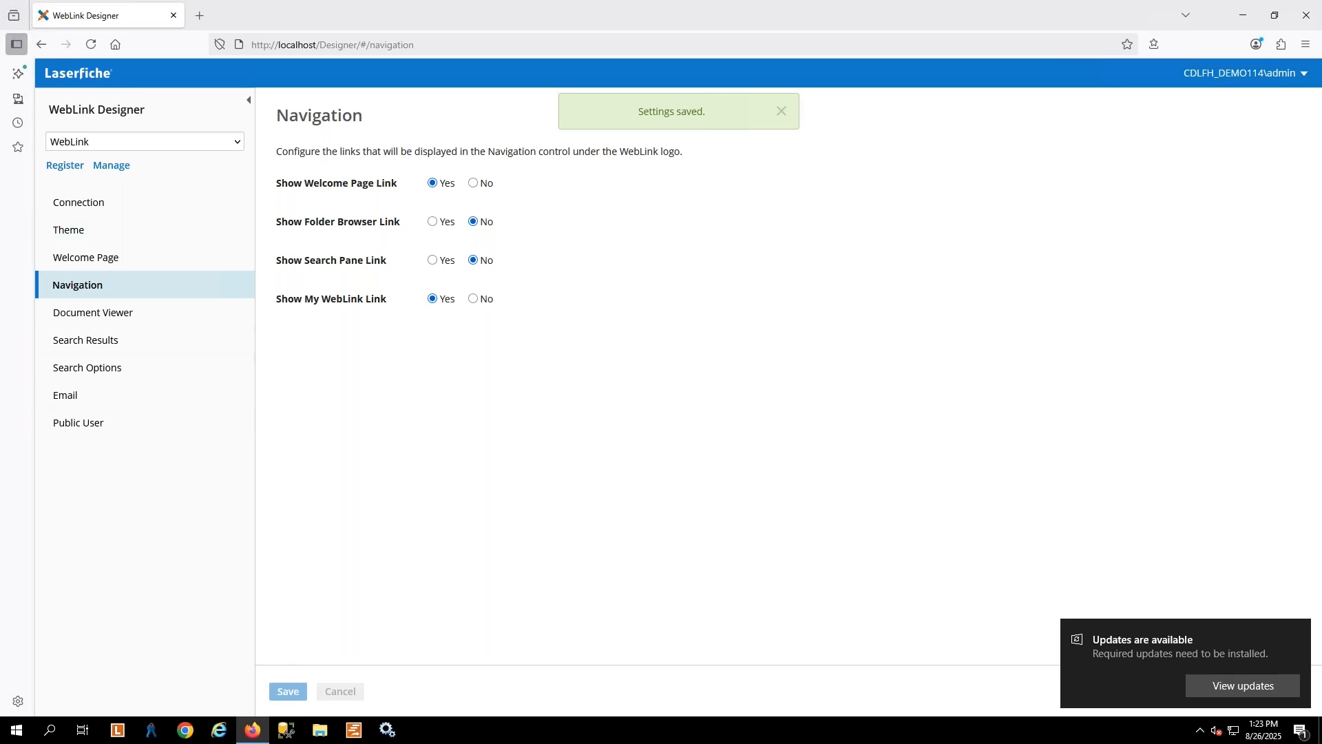
# Open WebLink in a new browser tab and enter Acme in the welcome page's search box
pyautogui.click(1239, 72)
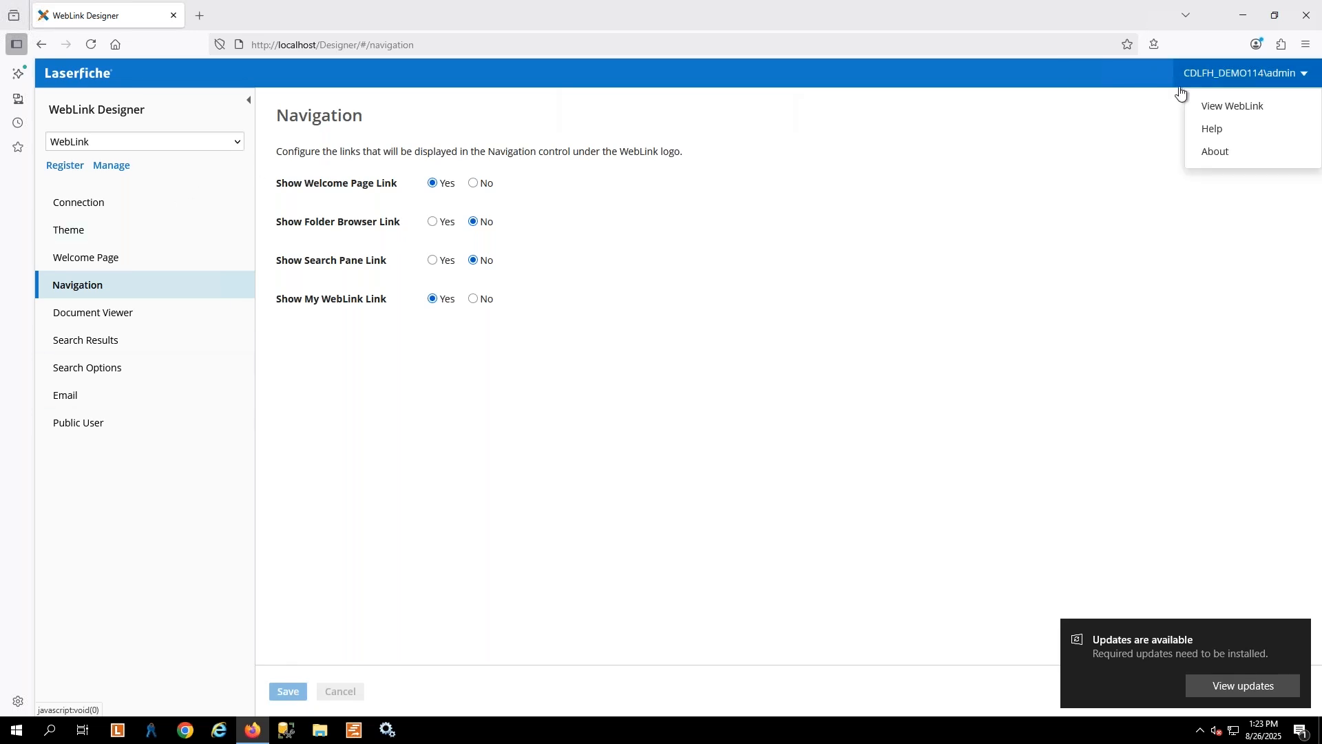
pyautogui.rightClick(1214, 106)
pyautogui.click(1155, 122)
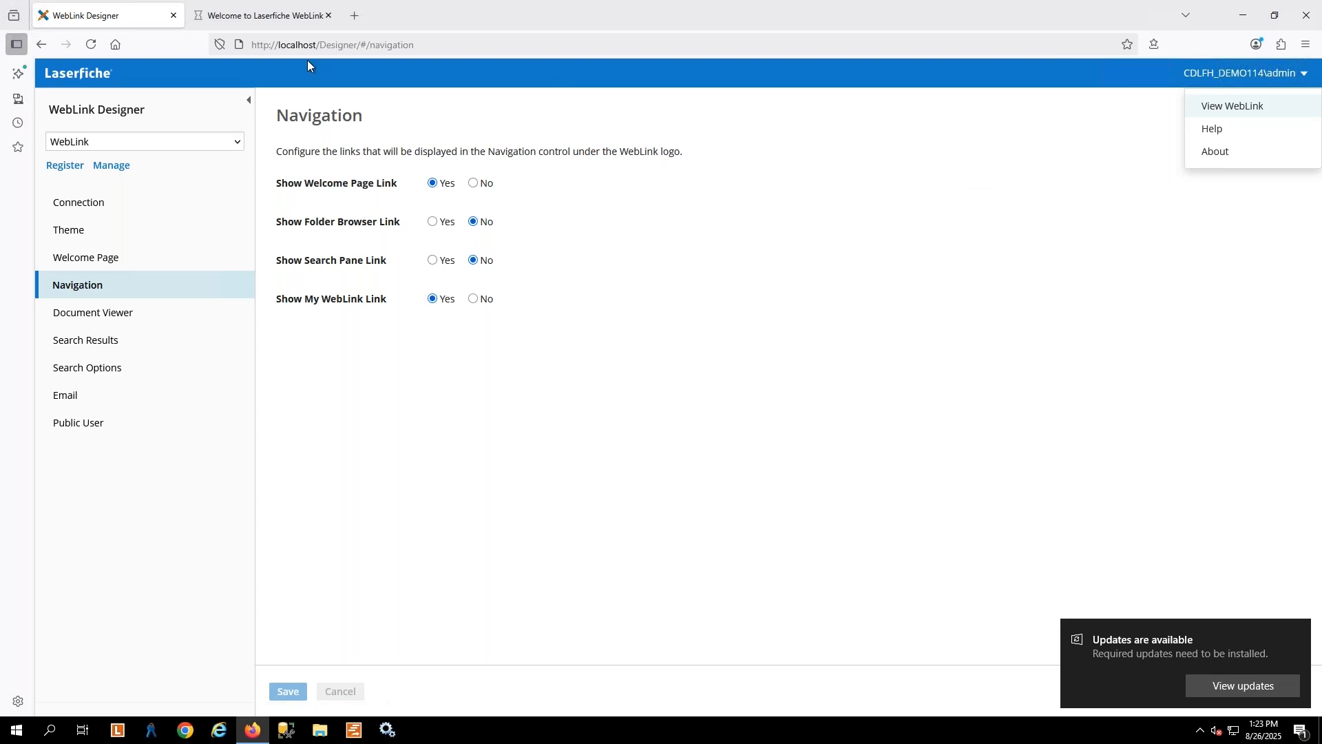
pyautogui.click(256, 13)
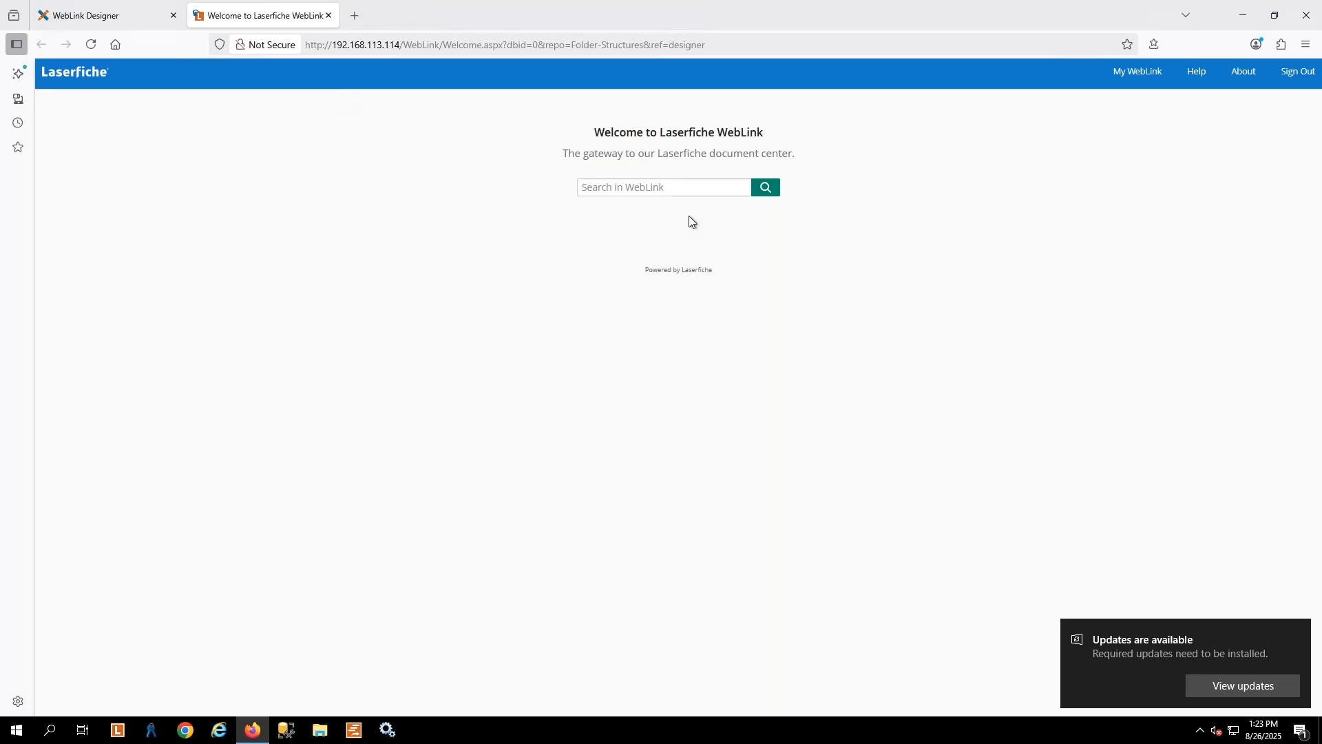
pyautogui.click(623, 188)
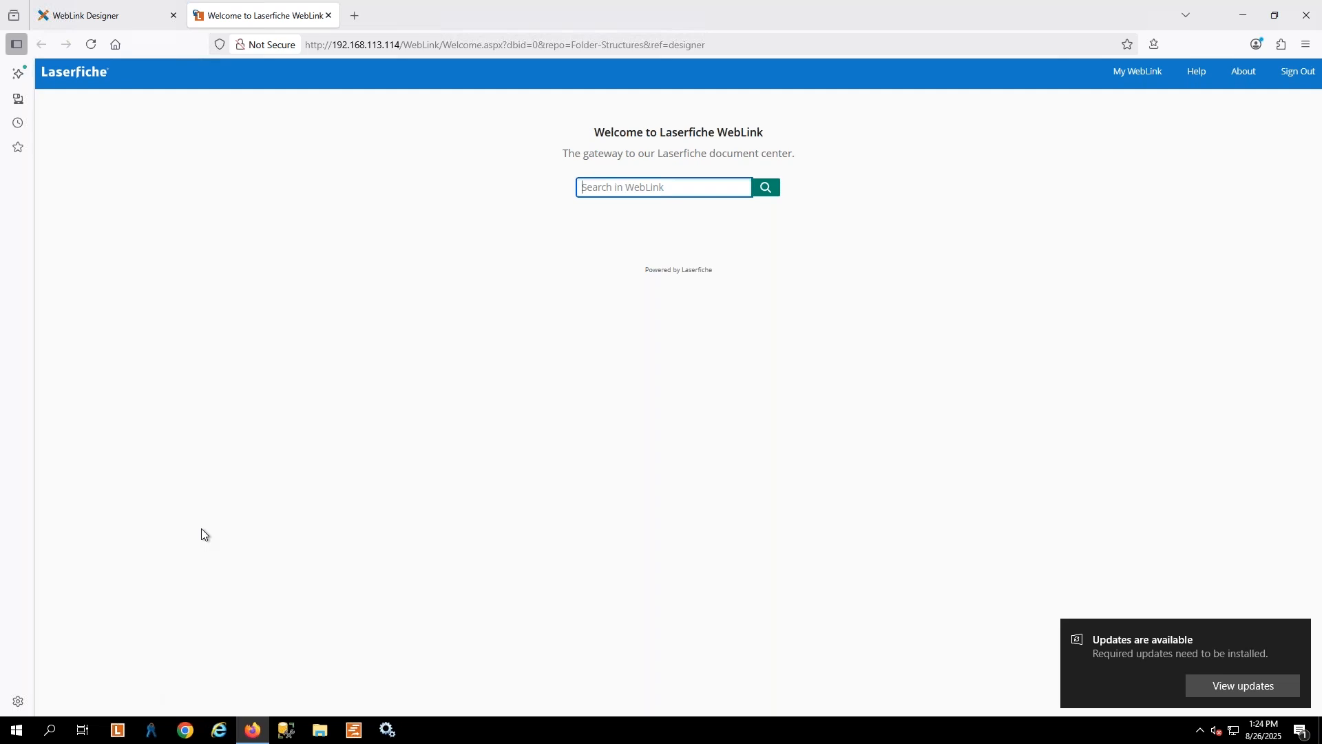
pyautogui.write('Acme')
# Compare the Welcome Page settings in WebLink Designer with the title and text on WebLink's welcome page
pyautogui.click(103, 14)
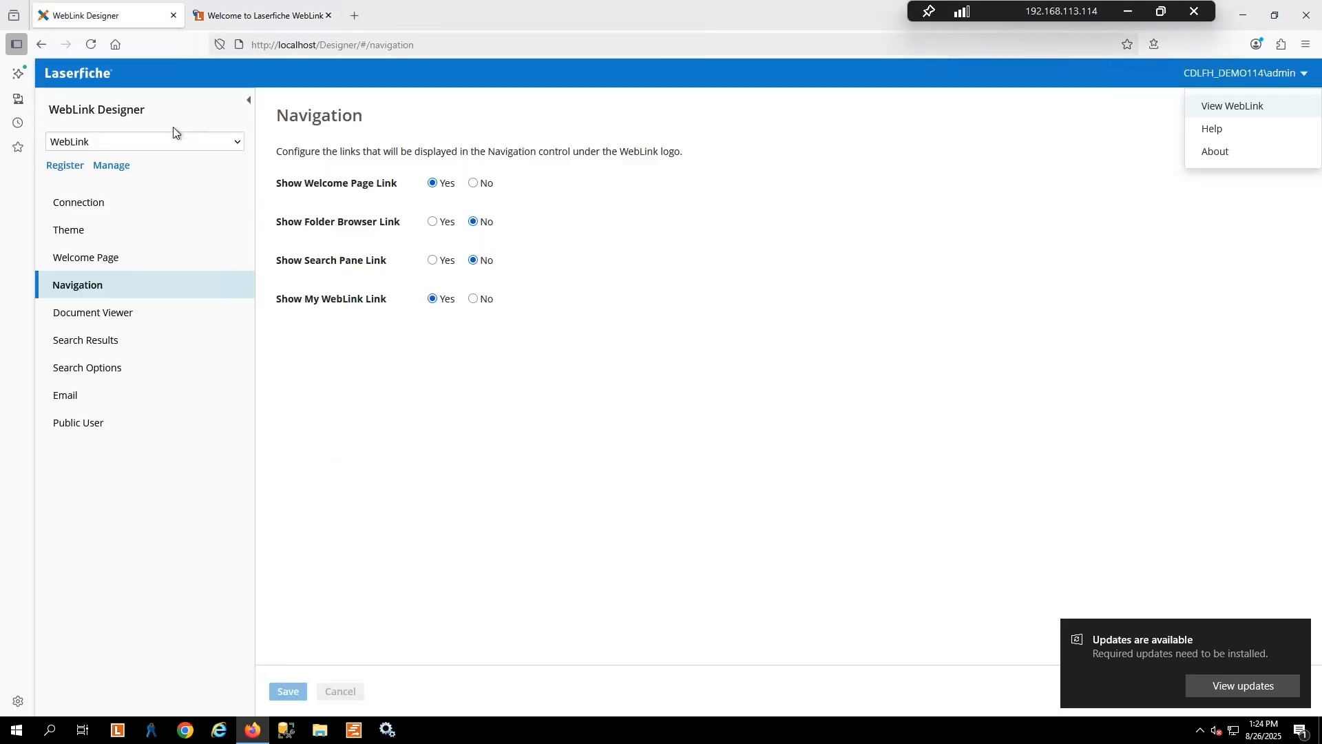
pyautogui.click(81, 256)
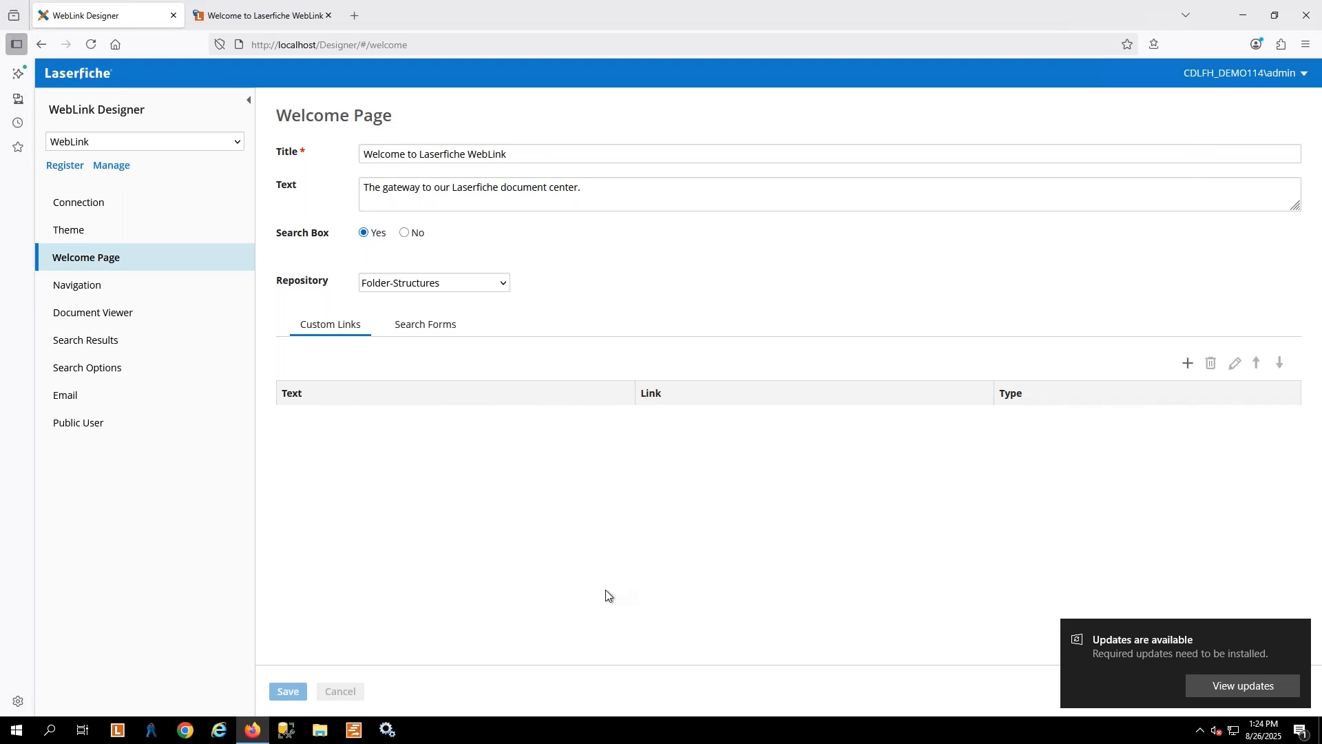
pyautogui.click(255, 15)
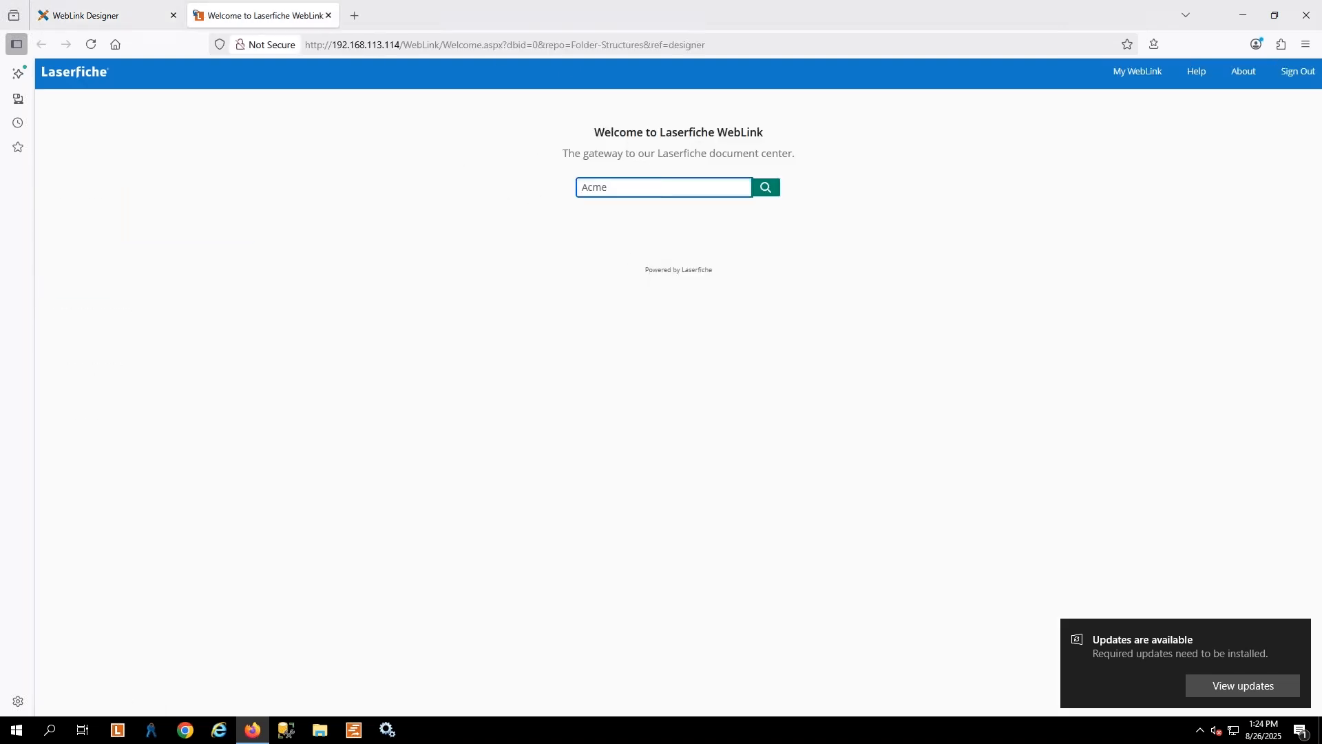
pyautogui.moveTo(718, 133); pyautogui.dragTo(344, 160)
# Start a new welcome page custom link in WebLink Designer, logging in to the Folder-Structures repository as admin with the account password
pyautogui.click(96, 6)
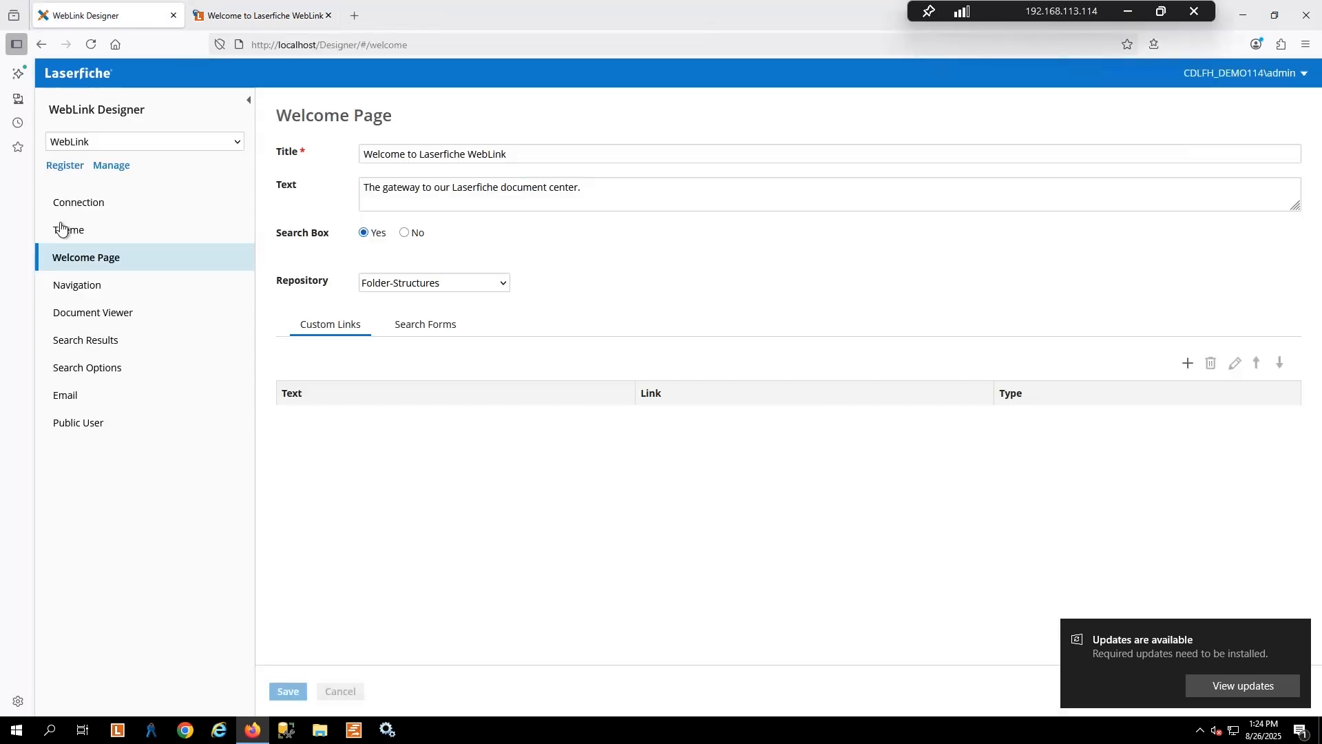
pyautogui.click(1189, 366)
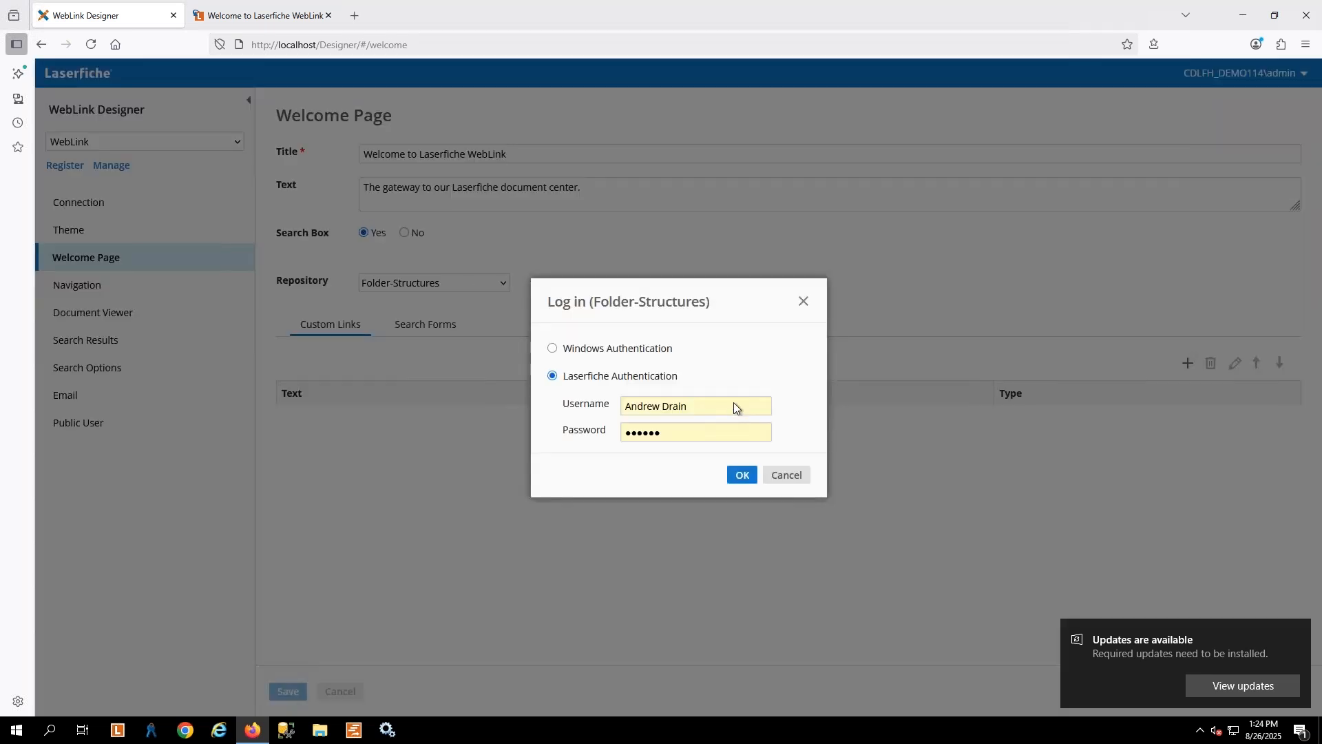
pyautogui.tripleClick(733, 407)
pyautogui.write('admin')
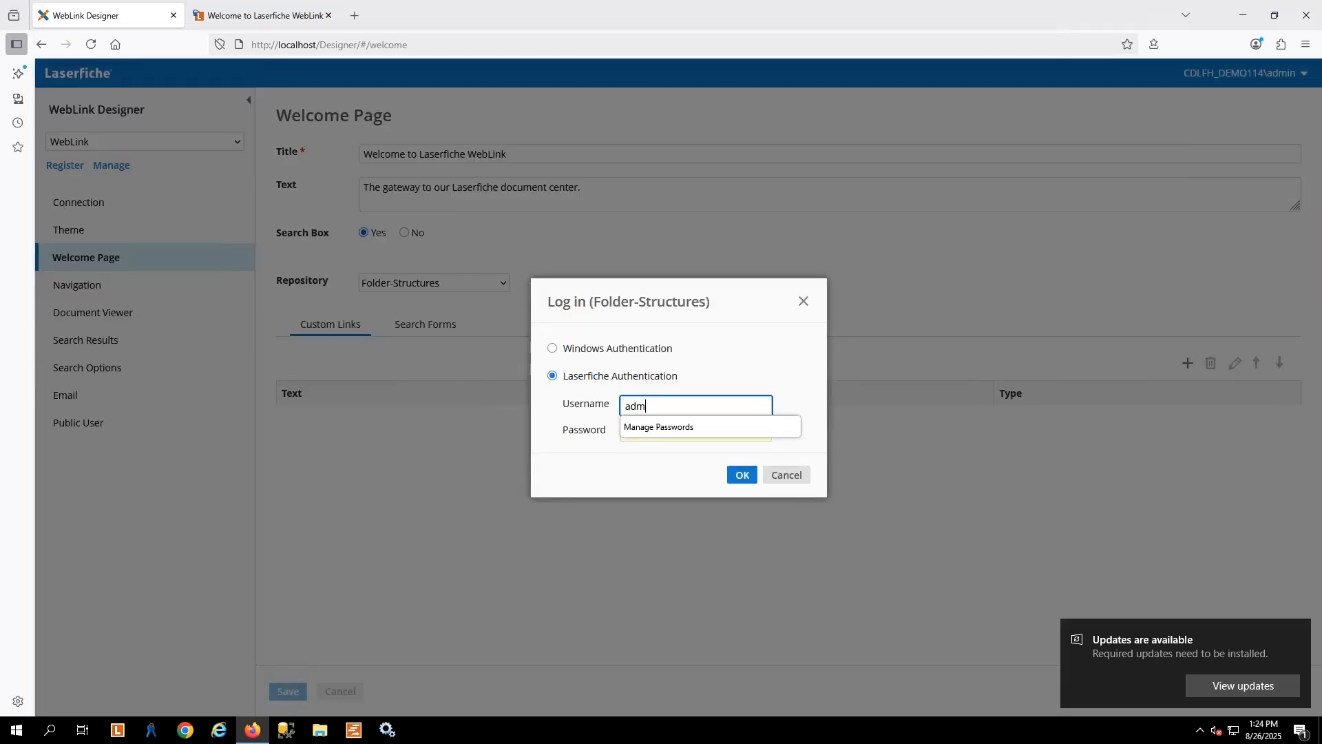
pyautogui.press('Tab')
pyautogui.write('a')
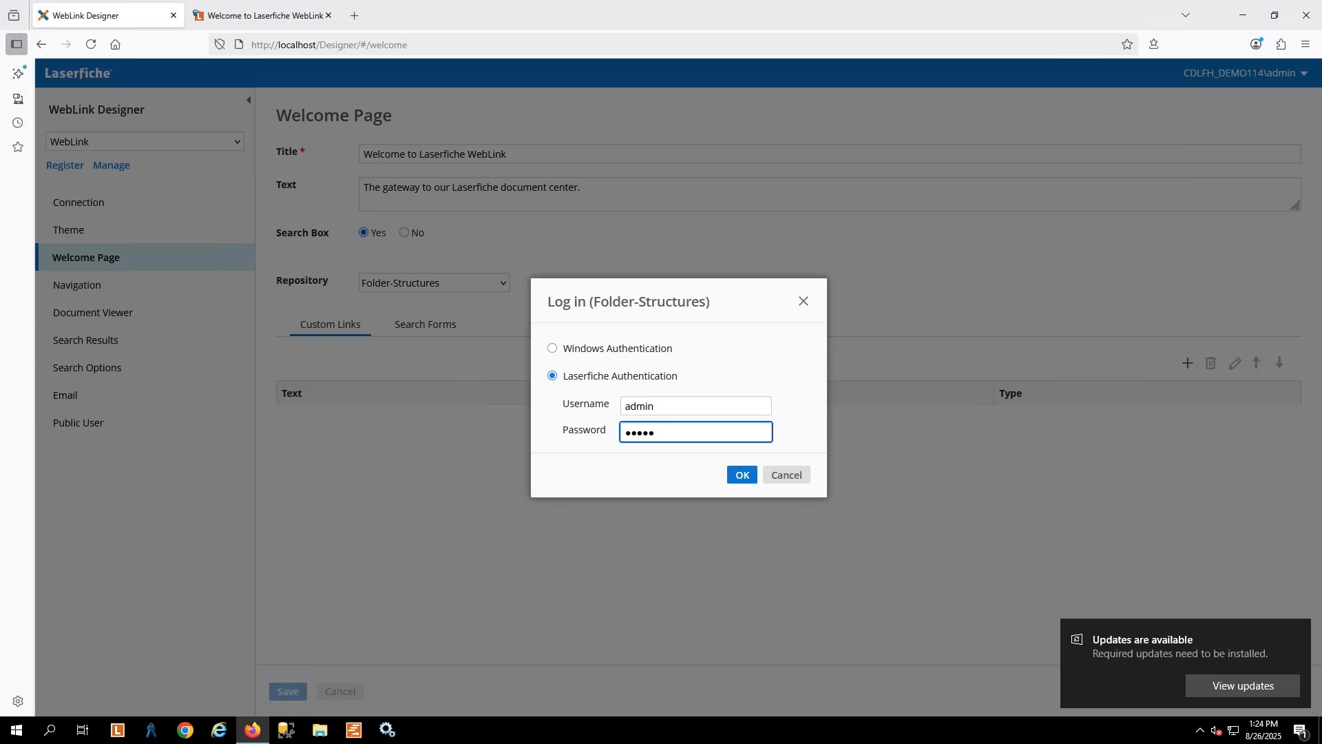
pyautogui.click(749, 478)
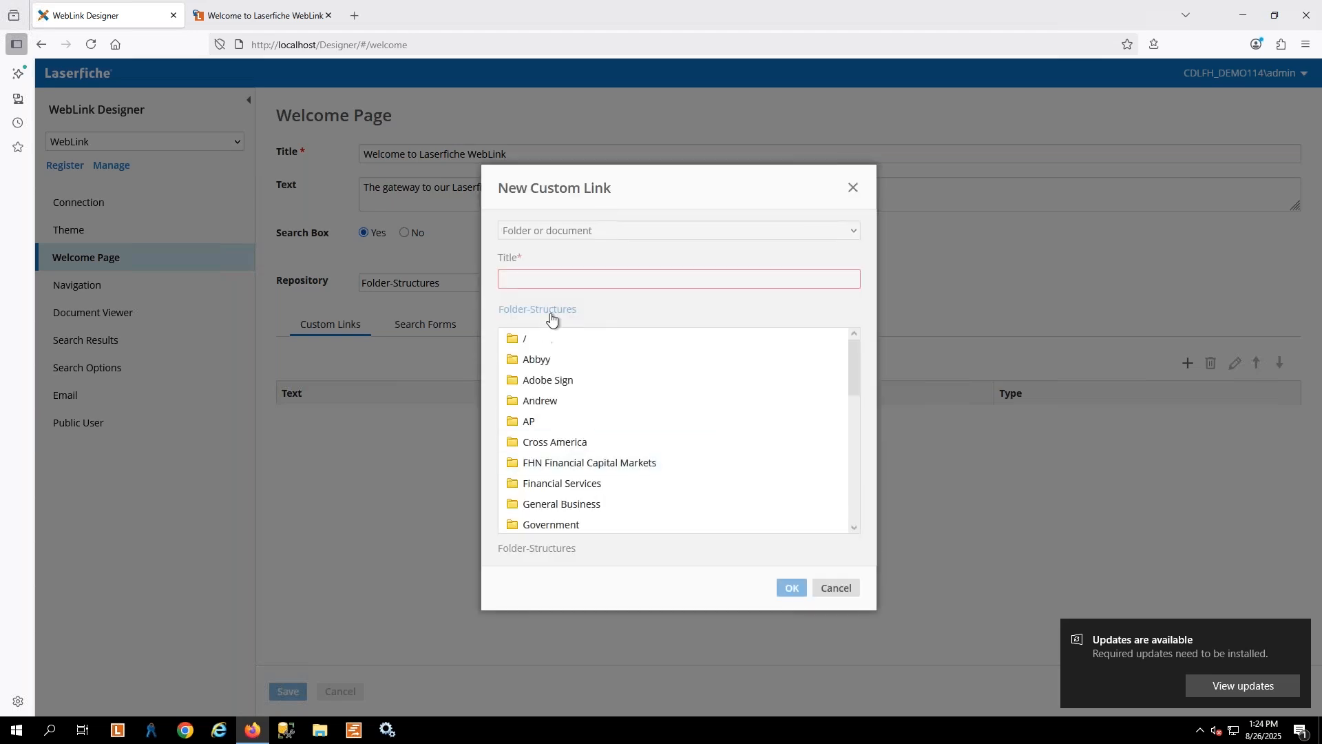
# Point the custom link to the Community Development folder inside Government, title it Community Development, and save the Welcome Page settings
pyautogui.scroll(-2, 730, 479)
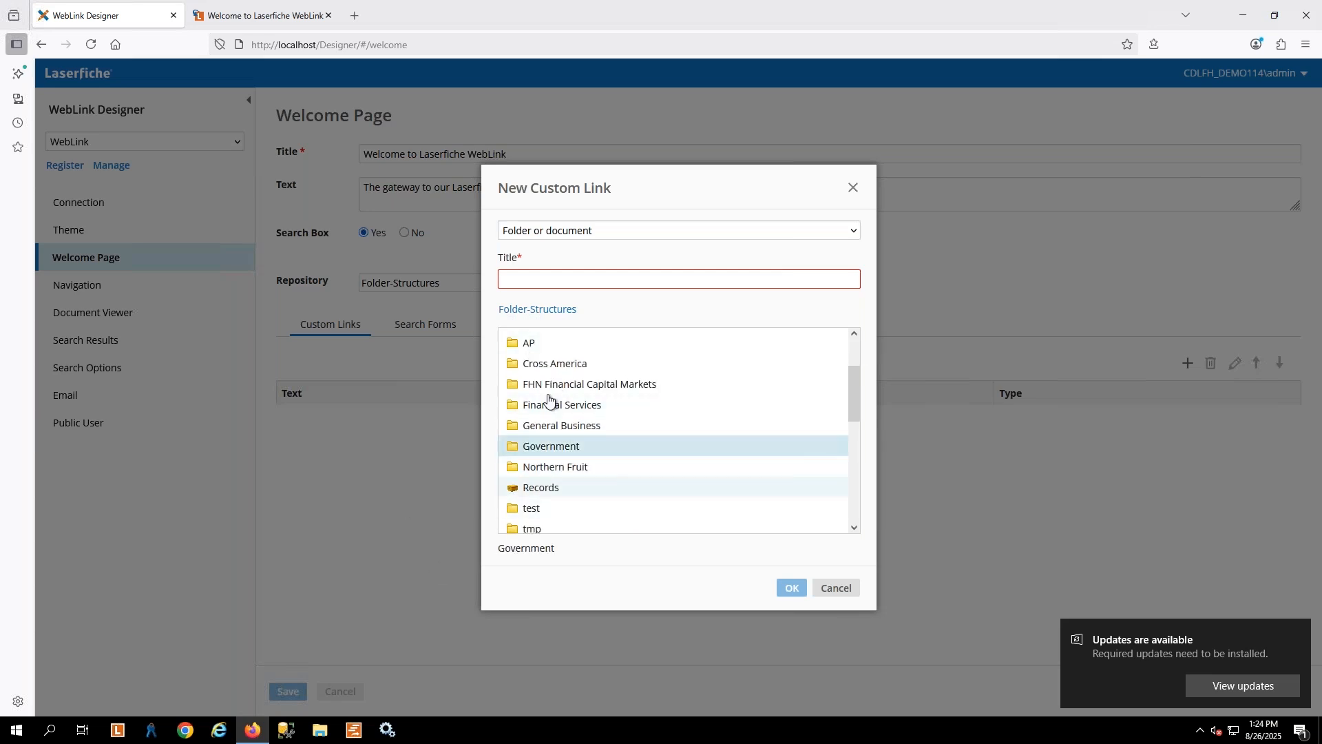
pyautogui.doubleClick(540, 446)
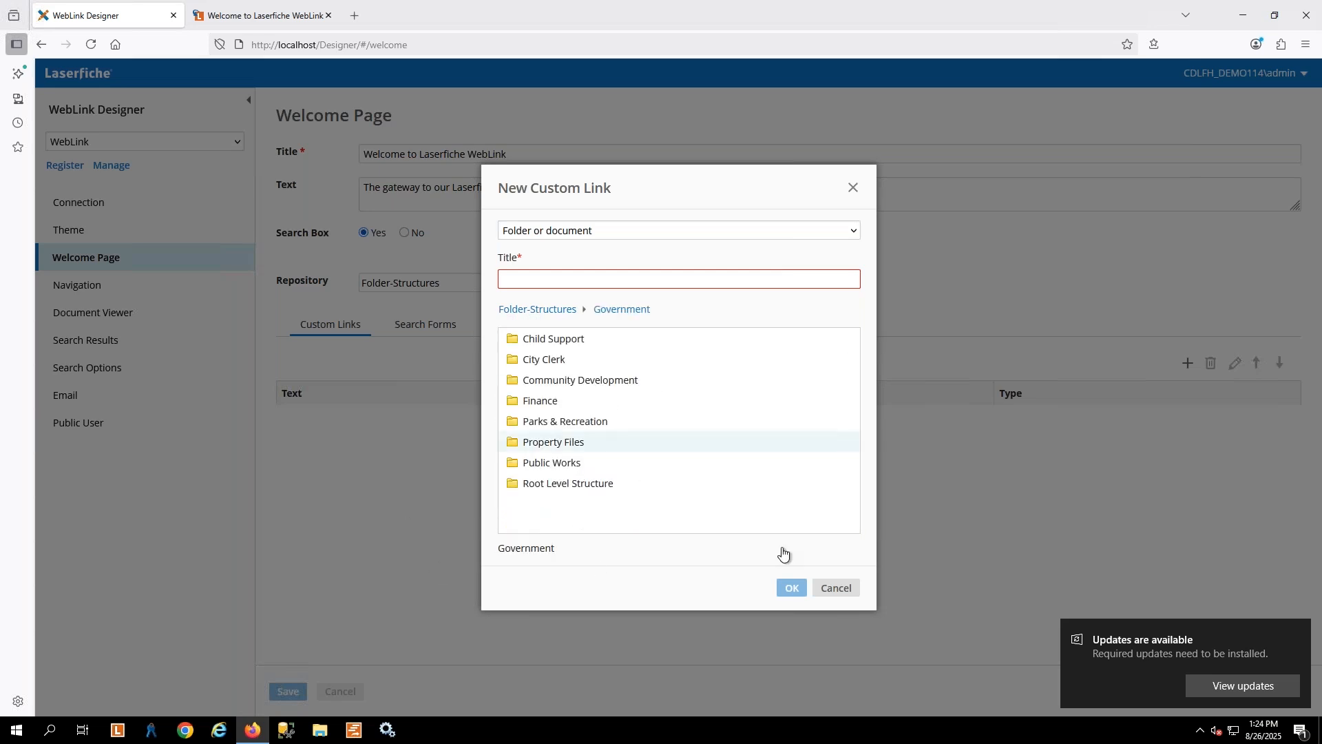
pyautogui.click(559, 380)
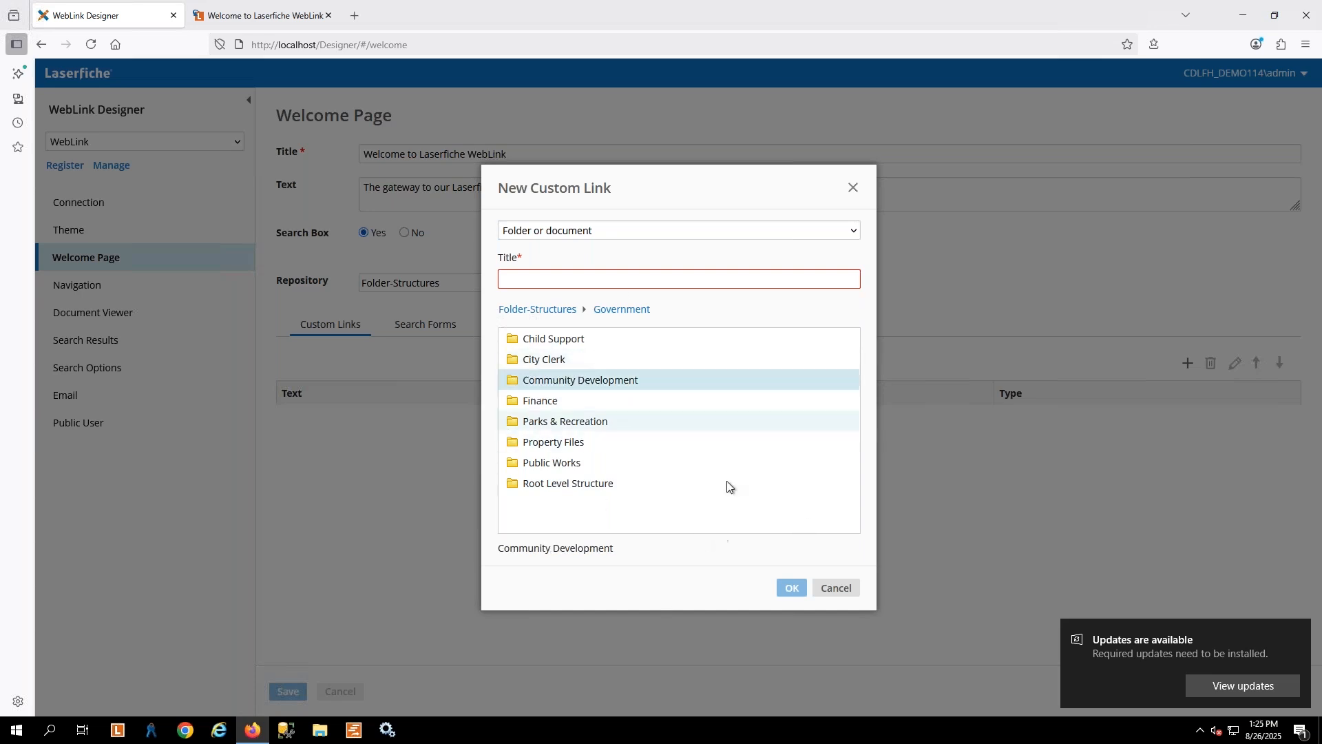
pyautogui.click(551, 277)
pyautogui.write('Community Development')
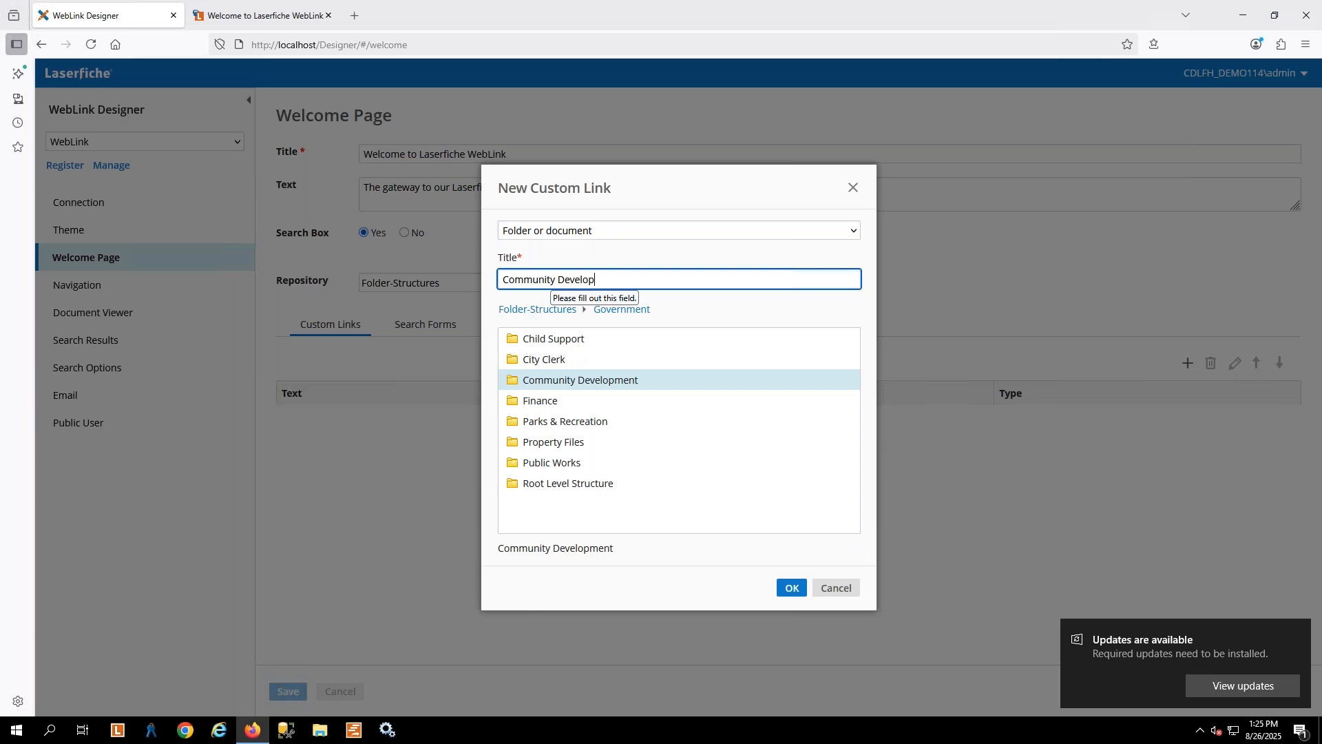
pyautogui.click(801, 589)
pyautogui.click(288, 690)
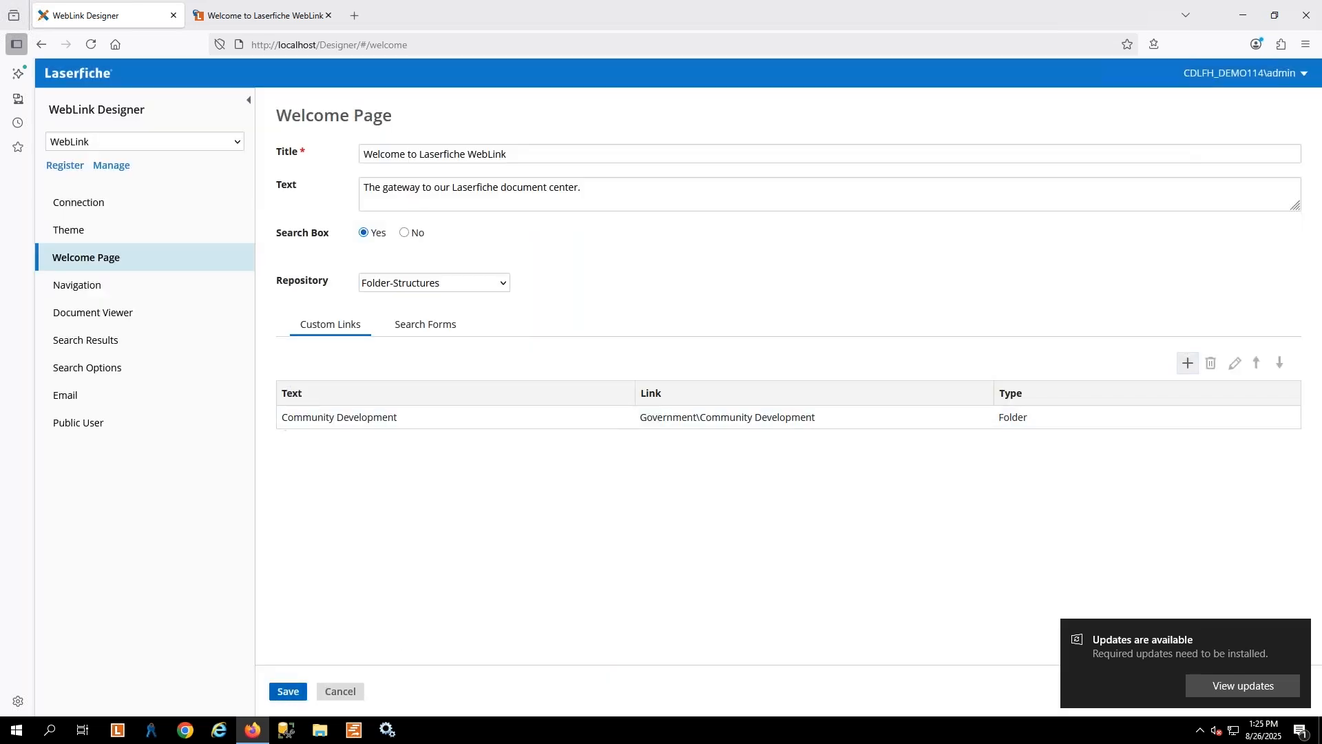
# Test the Community Development link on WebLink's welcome page and go up to the Government folder through the breadcrumb
pyautogui.click(266, 15)
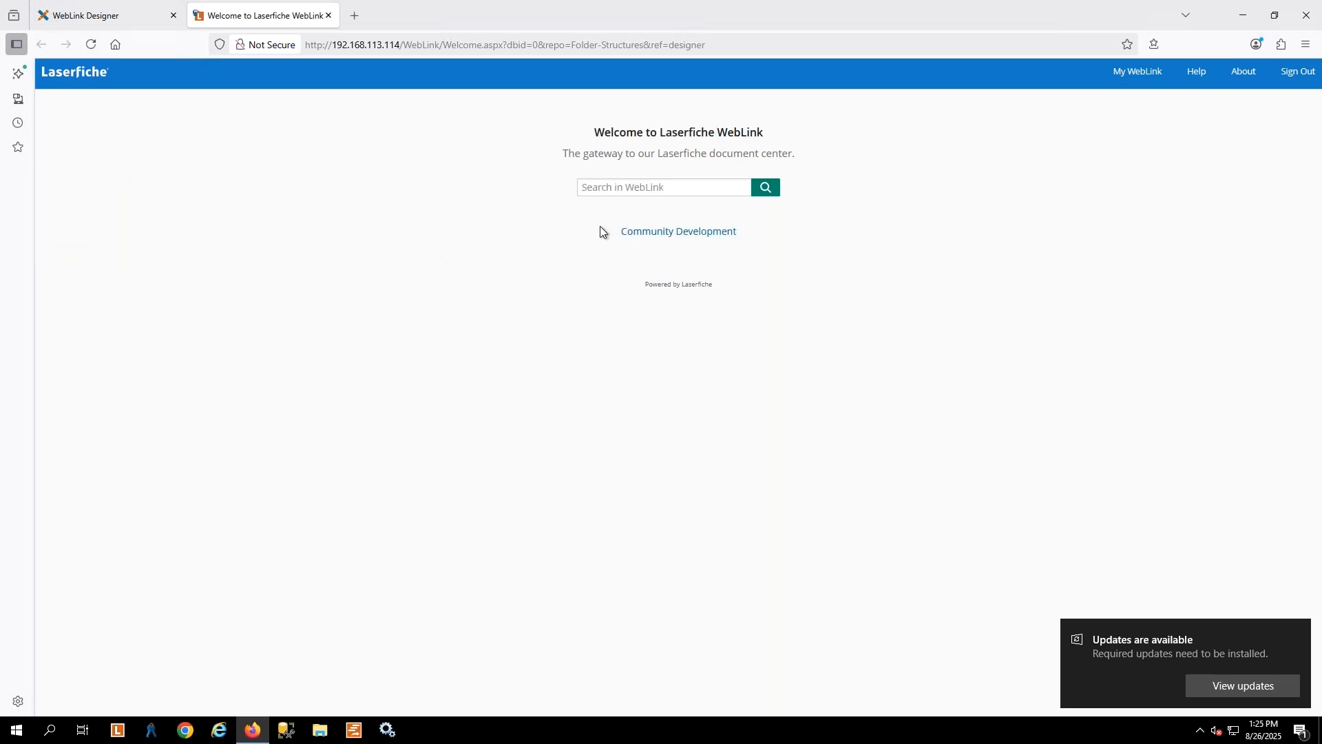
pyautogui.click(674, 233)
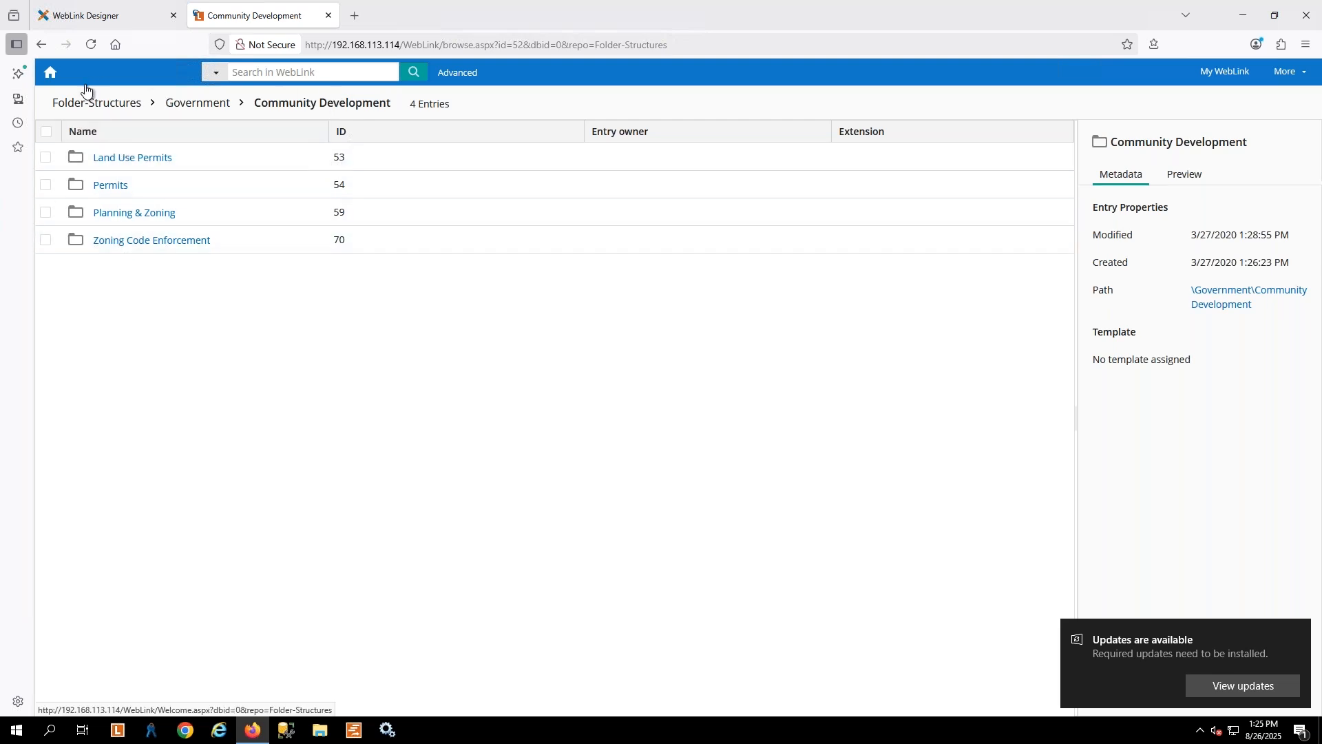
pyautogui.click(216, 106)
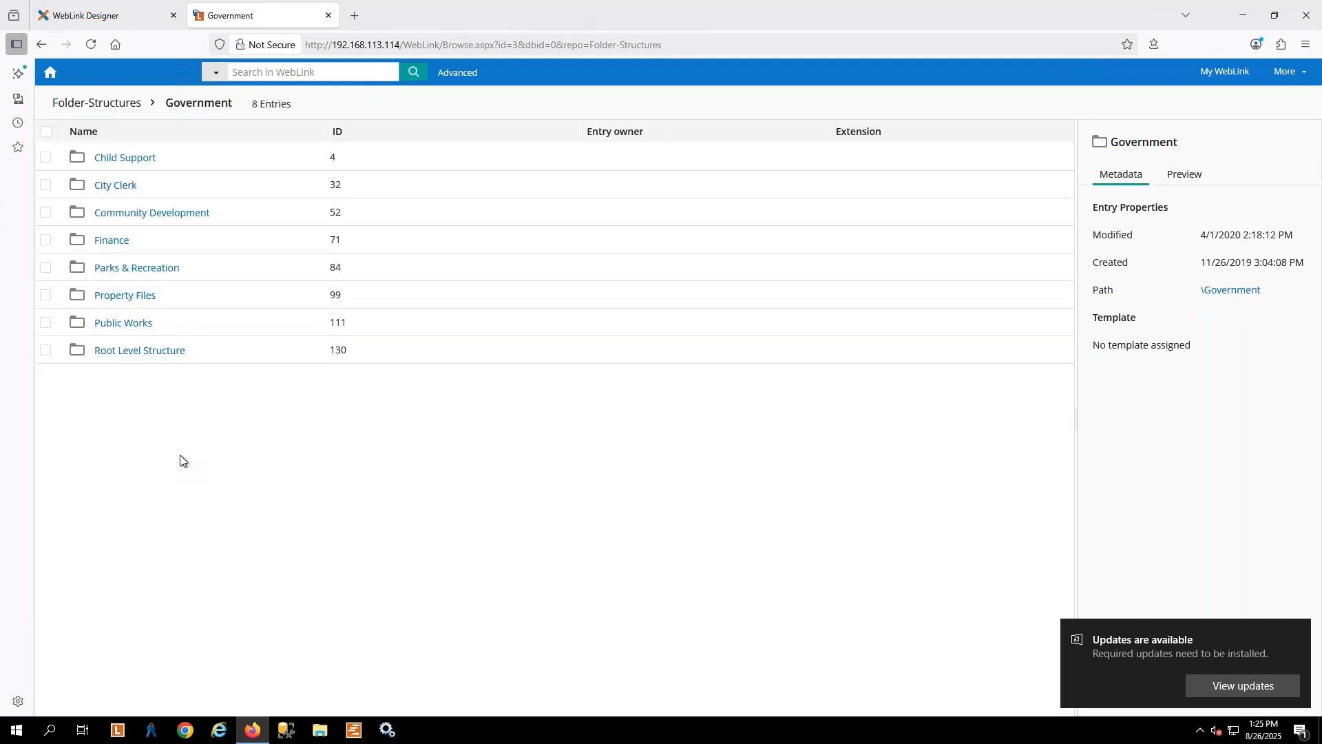
# Set Display Breadcrumb to No in WebLink Designer's Document Viewer settings and save
pyautogui.click(95, 15)
pyautogui.click(90, 292)
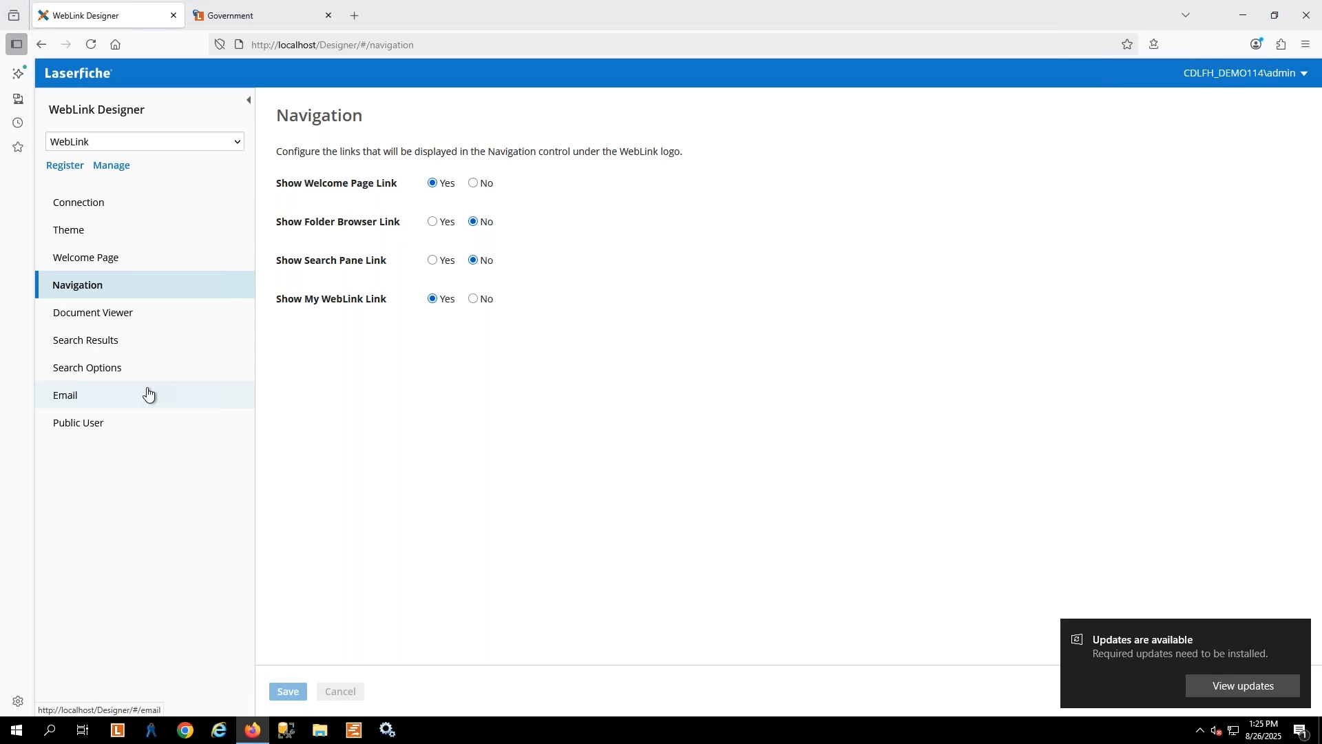
pyautogui.click(115, 320)
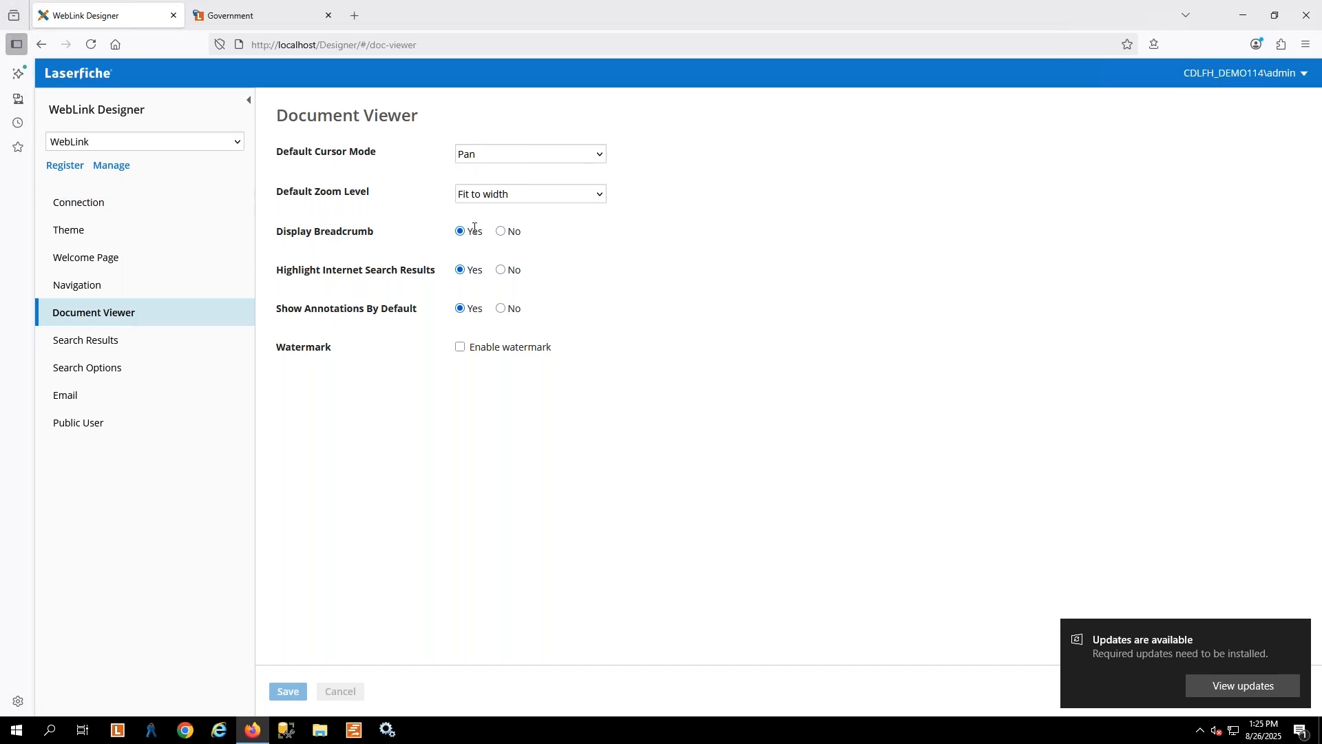
pyautogui.click(513, 236)
pyautogui.click(293, 692)
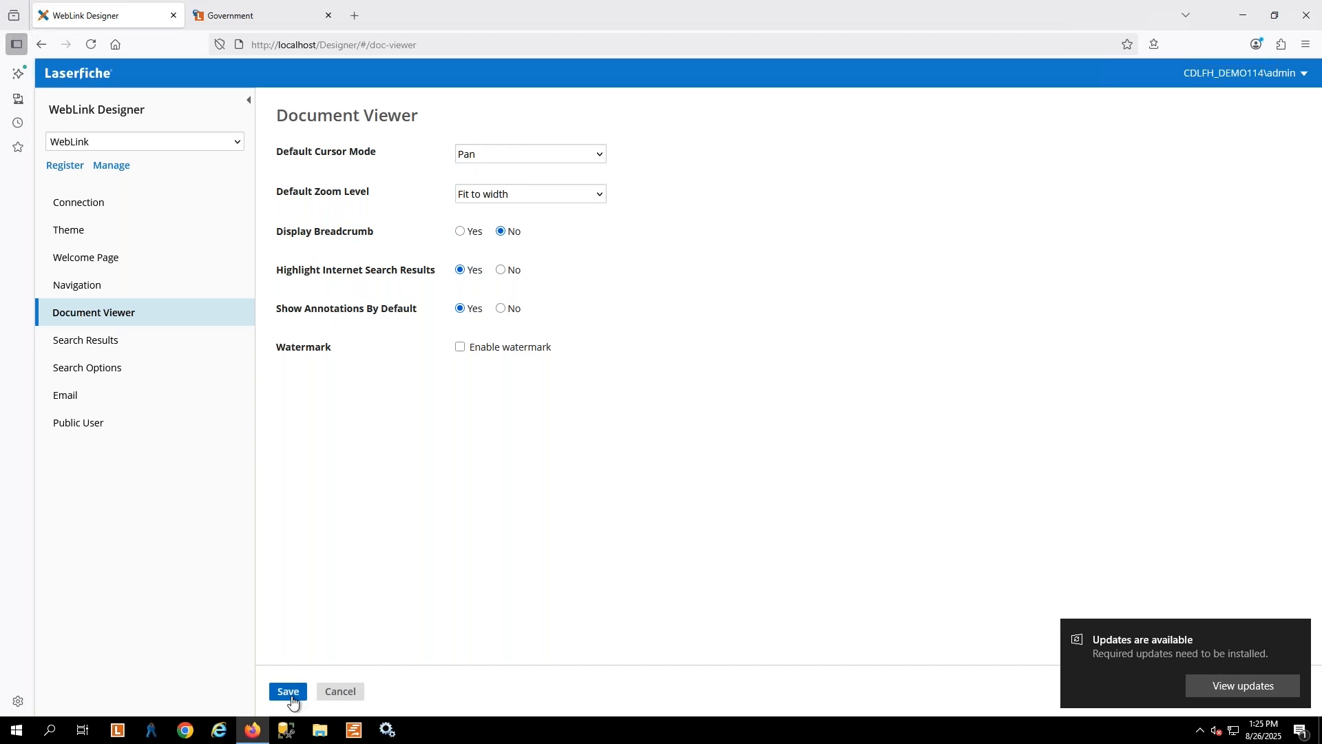
# Return to WebLink's welcome page and reopen the Community Development folder to check the breadcrumb
pyautogui.click(234, 15)
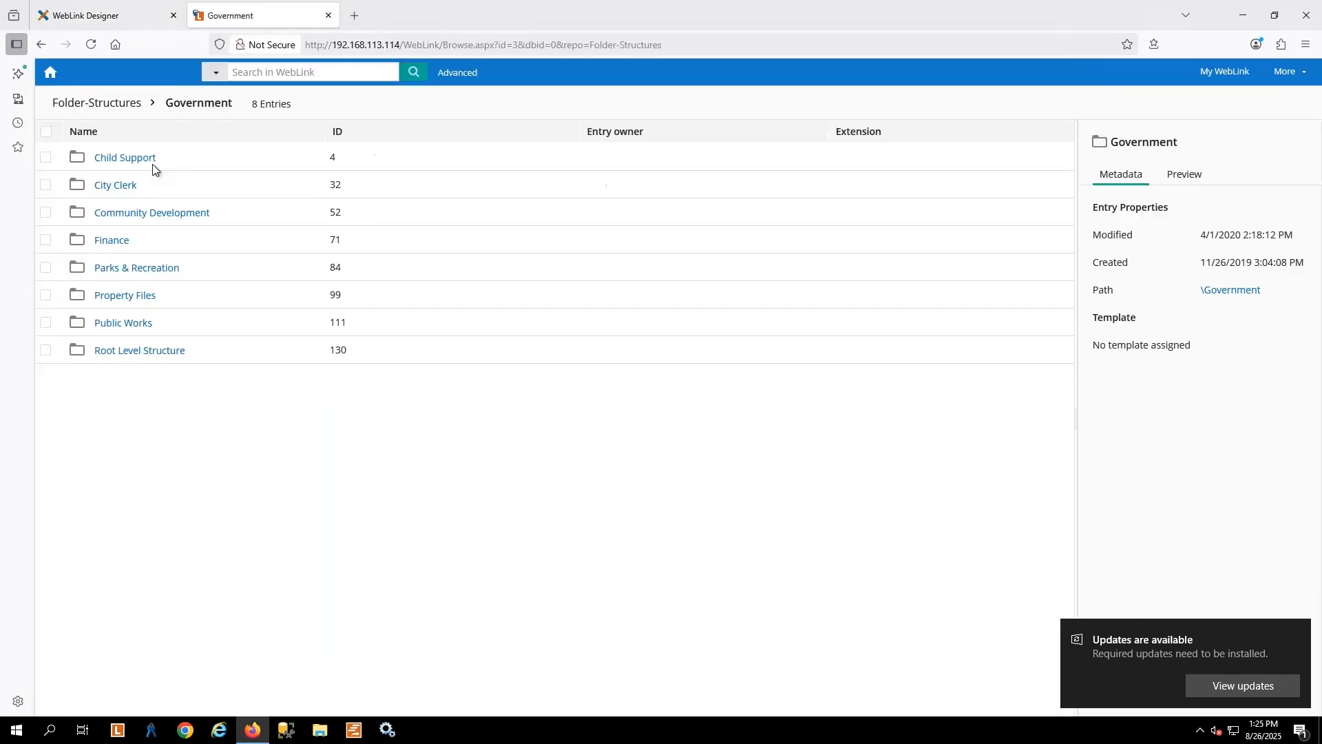
pyautogui.click(50, 72)
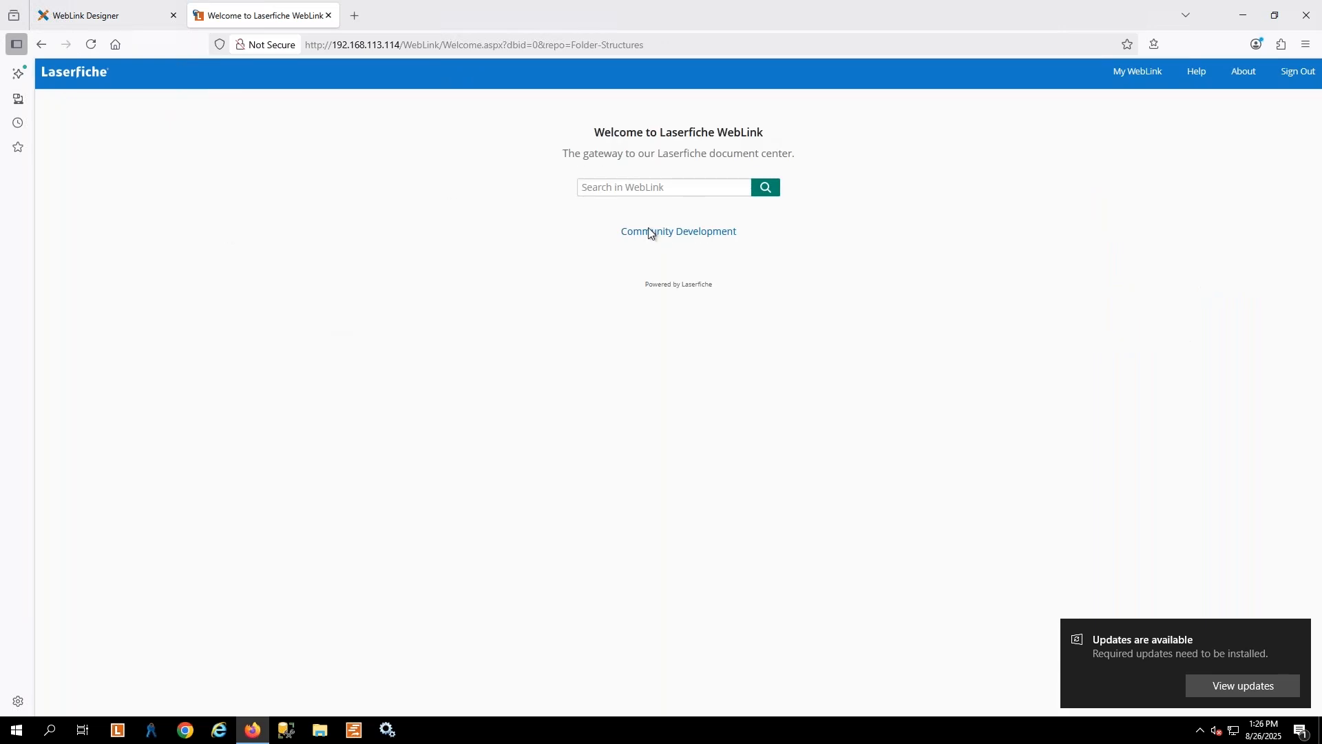
pyautogui.click(666, 234)
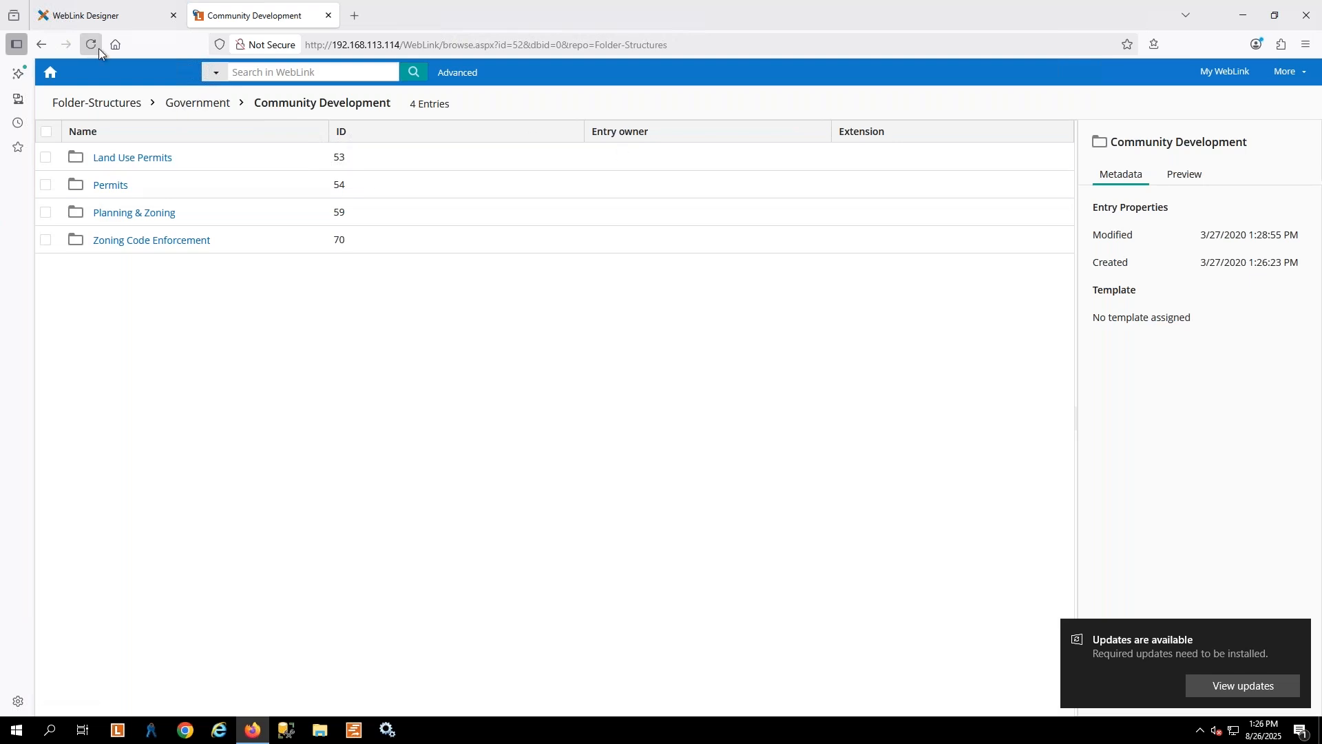
# Return to WebLink Designer and dismiss the updates notification
pyautogui.click(102, 15)
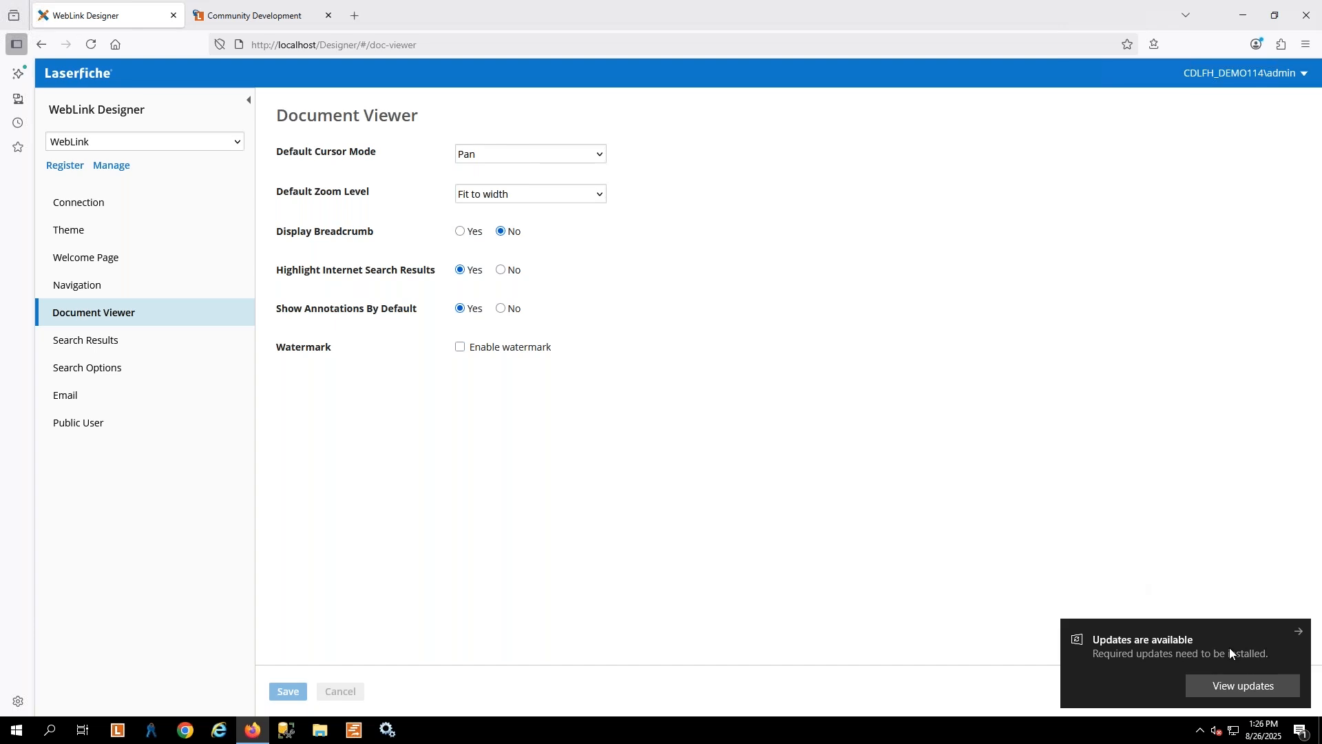
pyautogui.click(1301, 635)
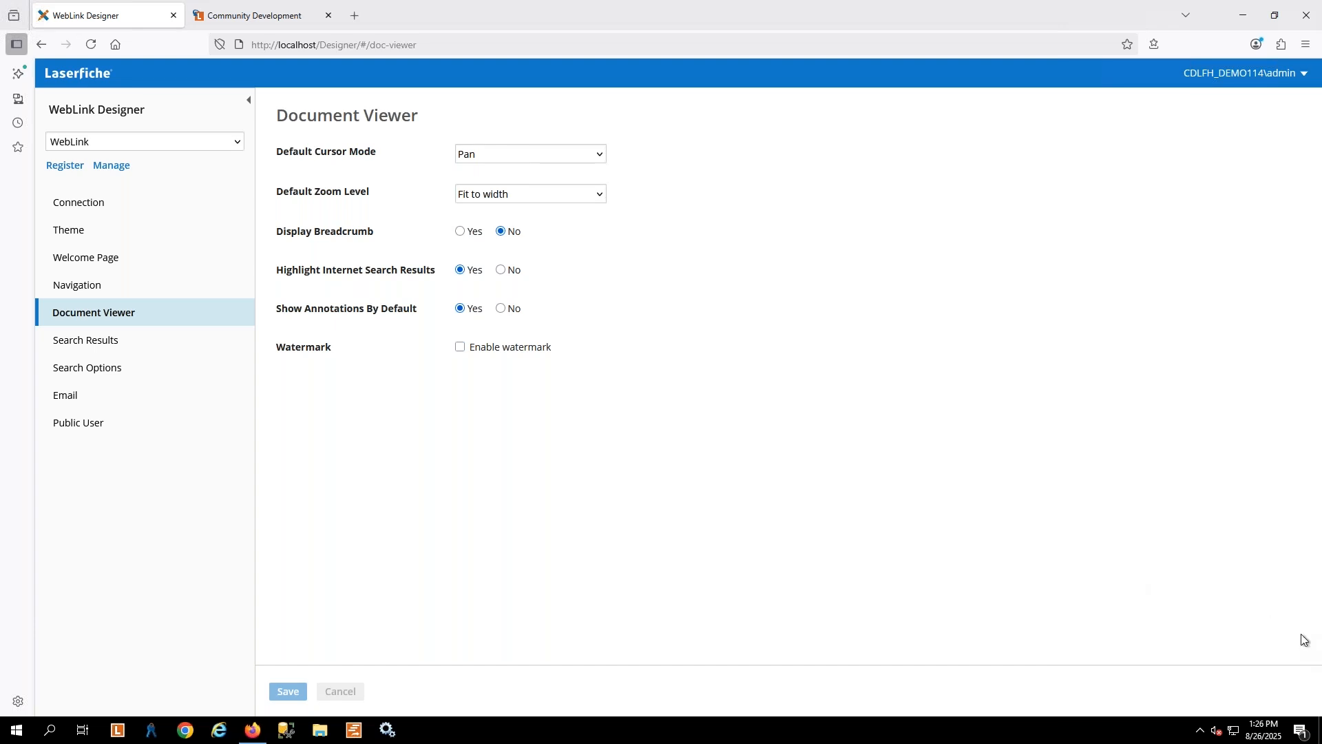
pyautogui.moveTo(657, 5)
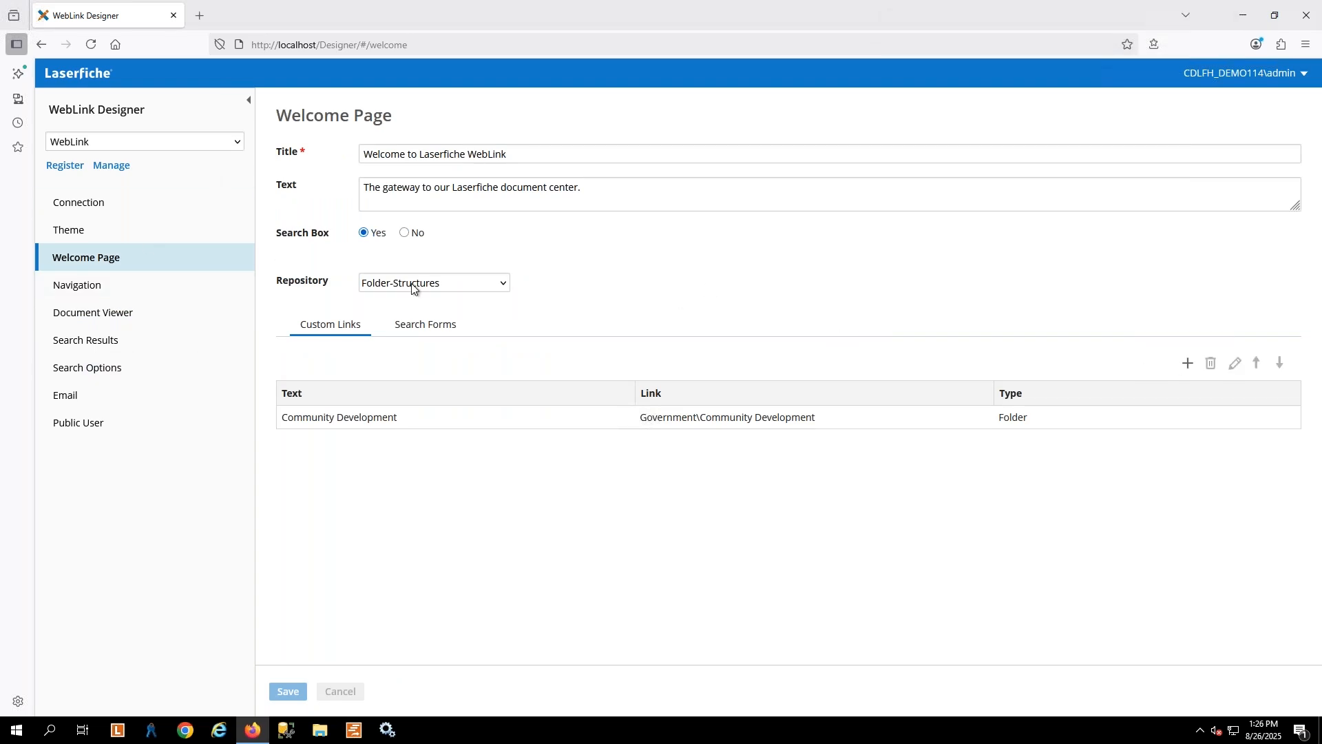
# Create a welcome page search form titled Invoices with the description Find Invoices
pyautogui.click(425, 324)
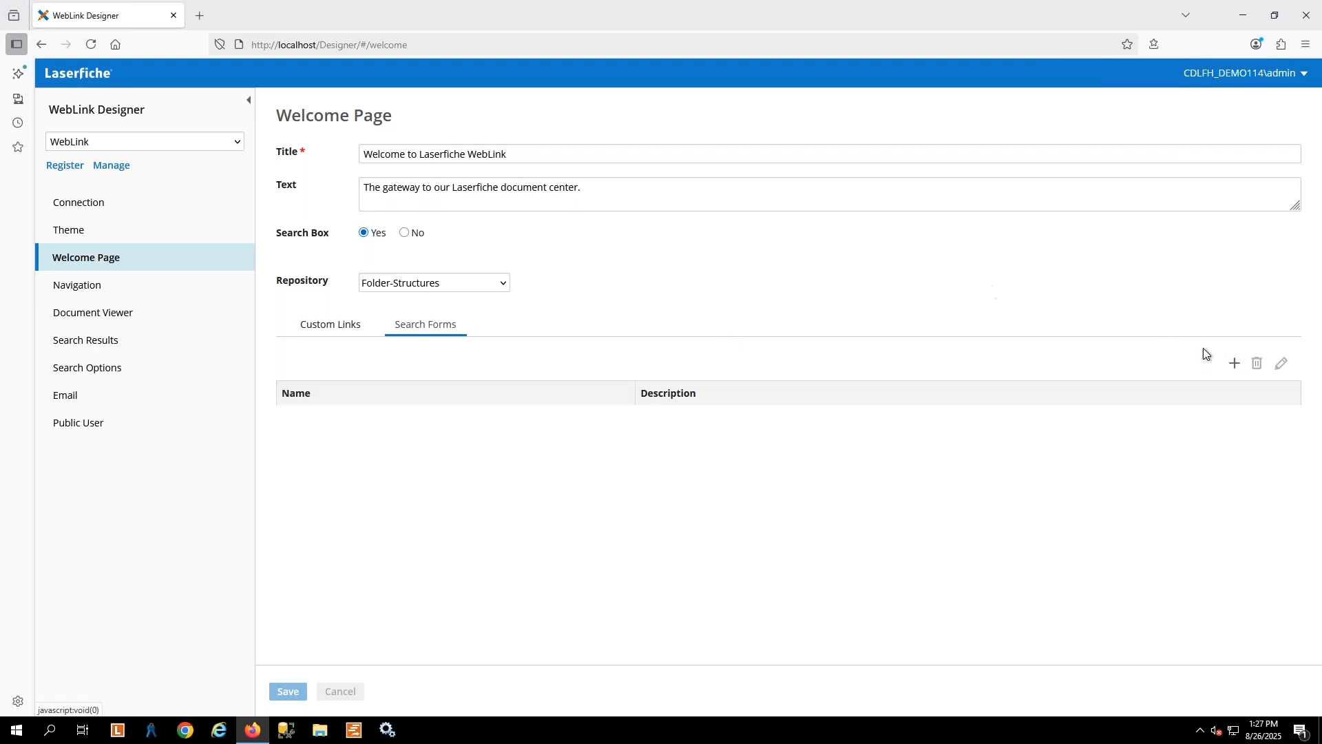
pyautogui.click(1233, 365)
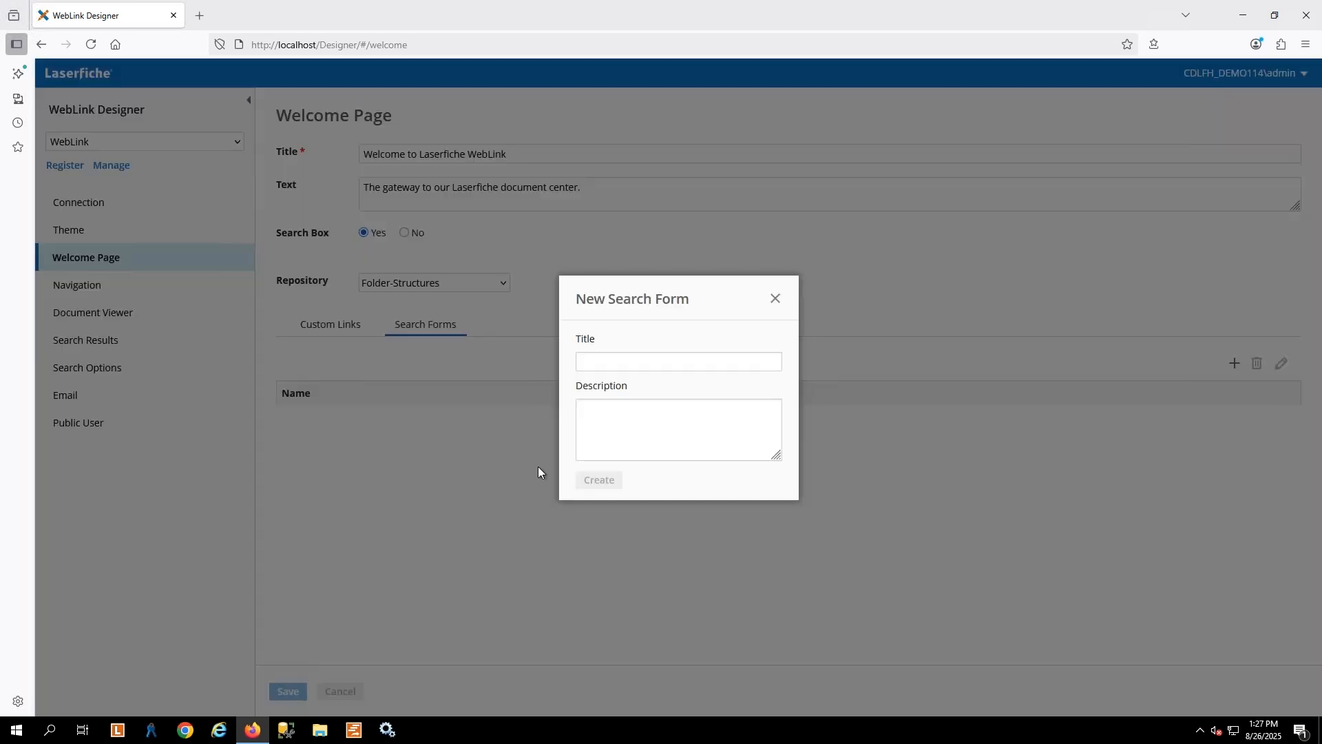
pyautogui.click(614, 367)
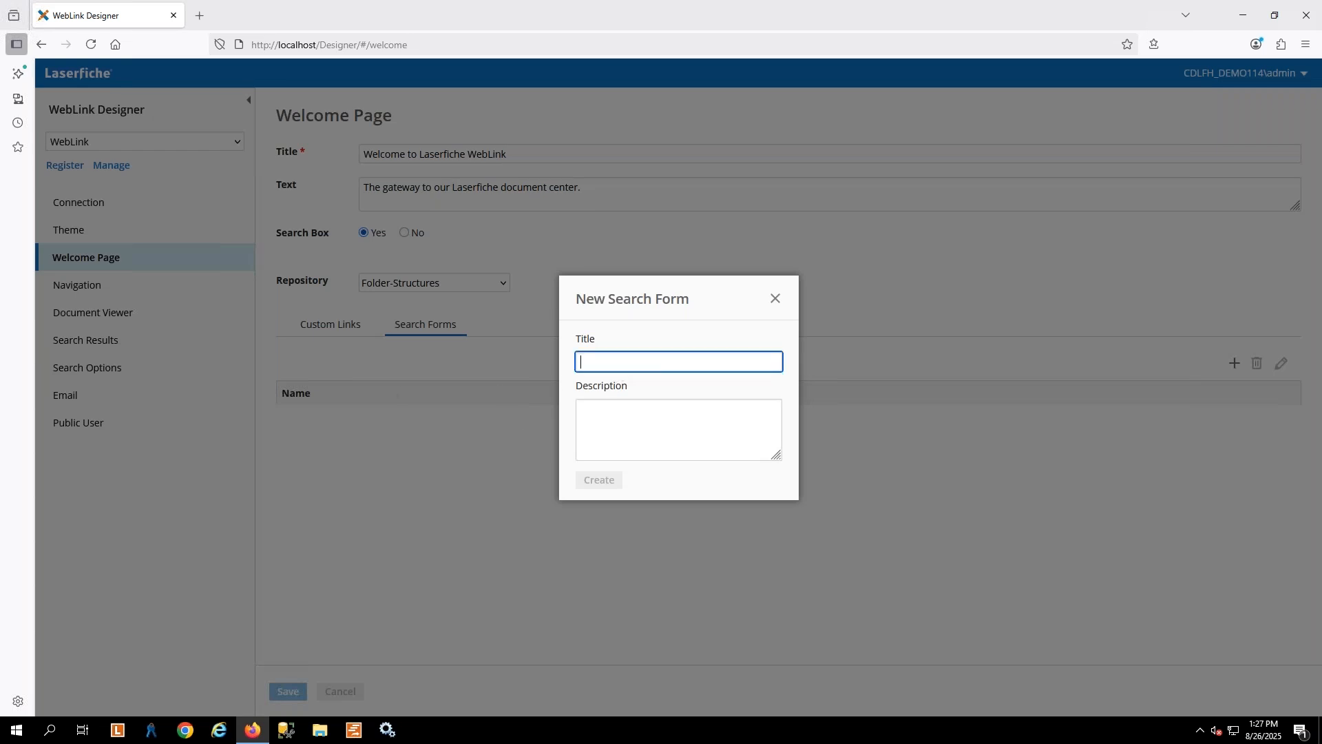
pyautogui.write('Invoices')
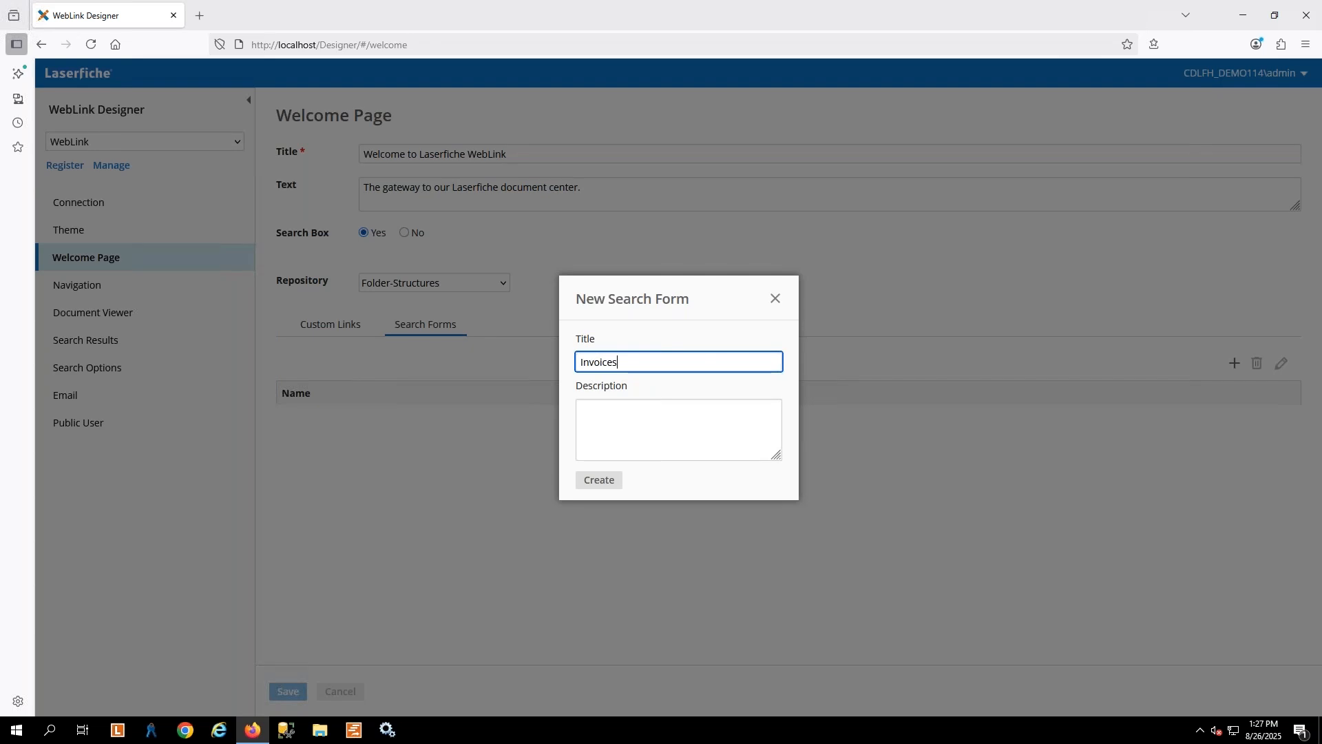
pyautogui.press('Tab')
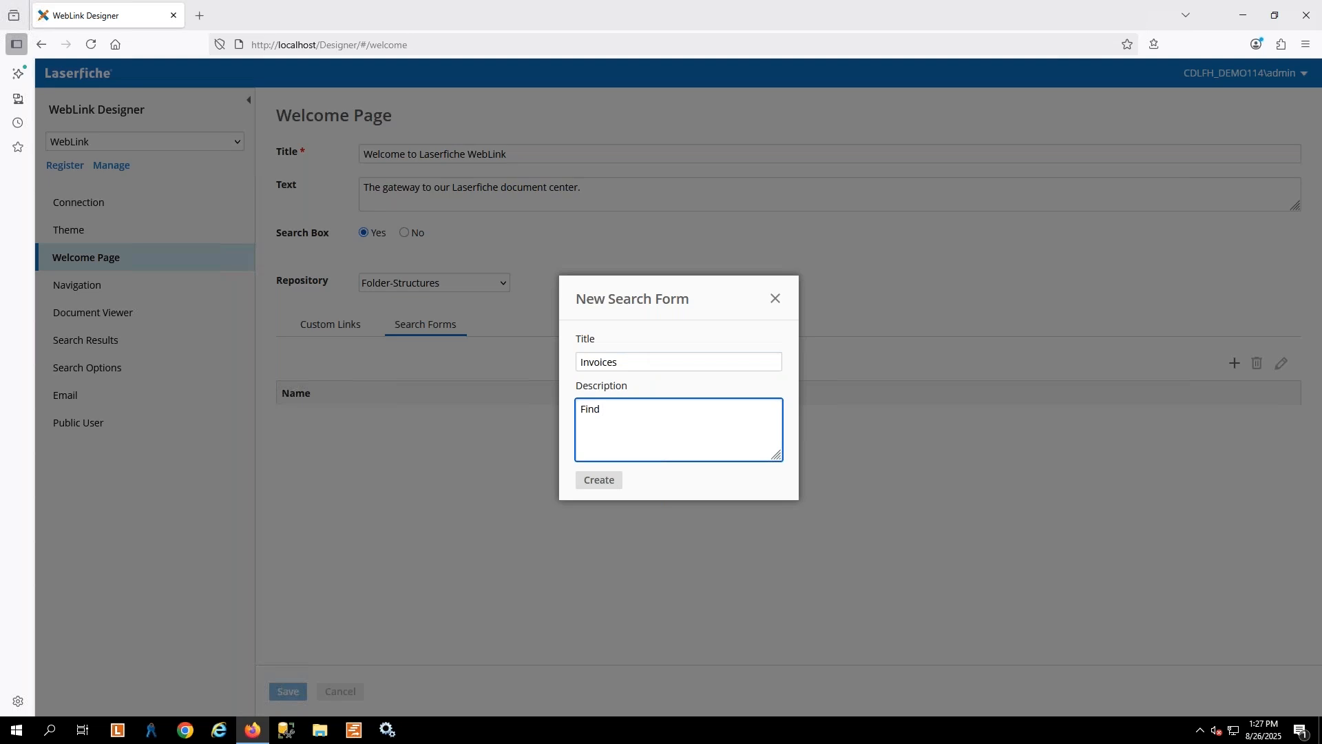
pyautogui.write('Find Invoices')
pyautogui.click(598, 479)
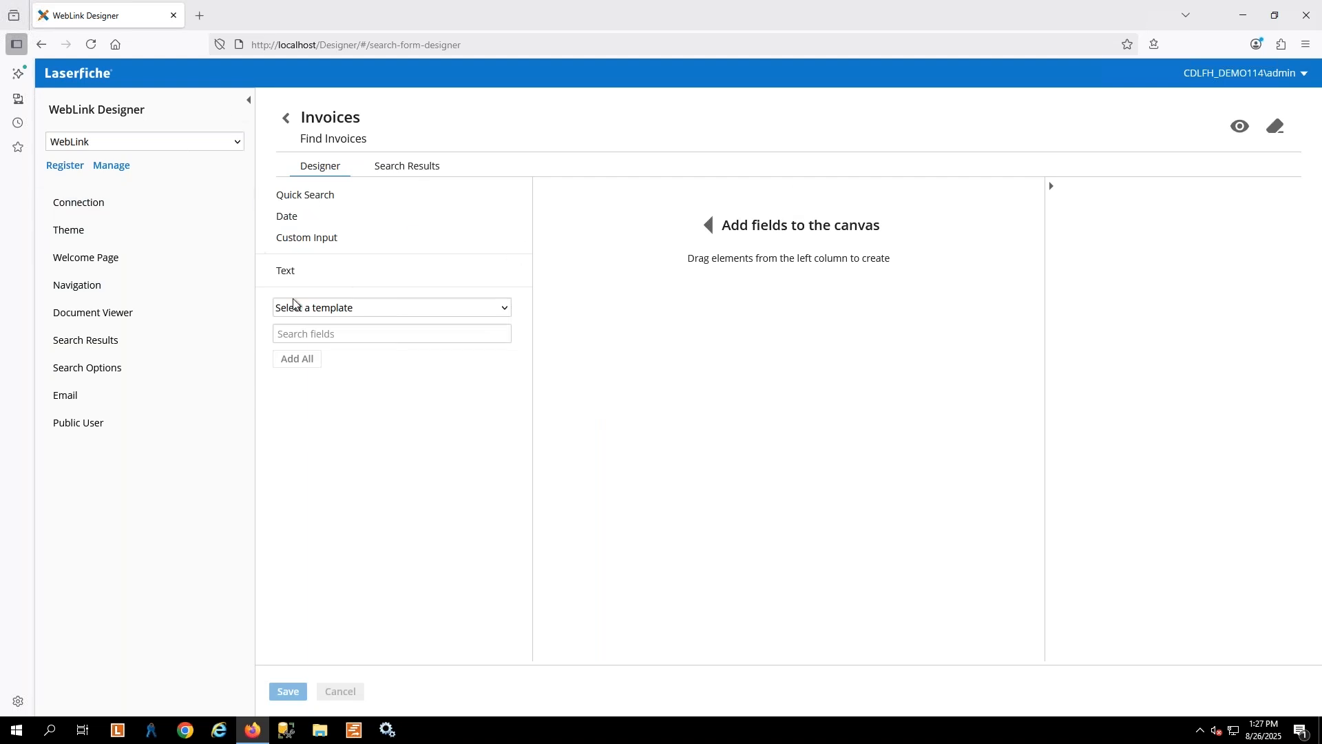
# Select the Invoices template and add its Vendor Name and Invoice Number fields to the search form
pyautogui.click(317, 308)
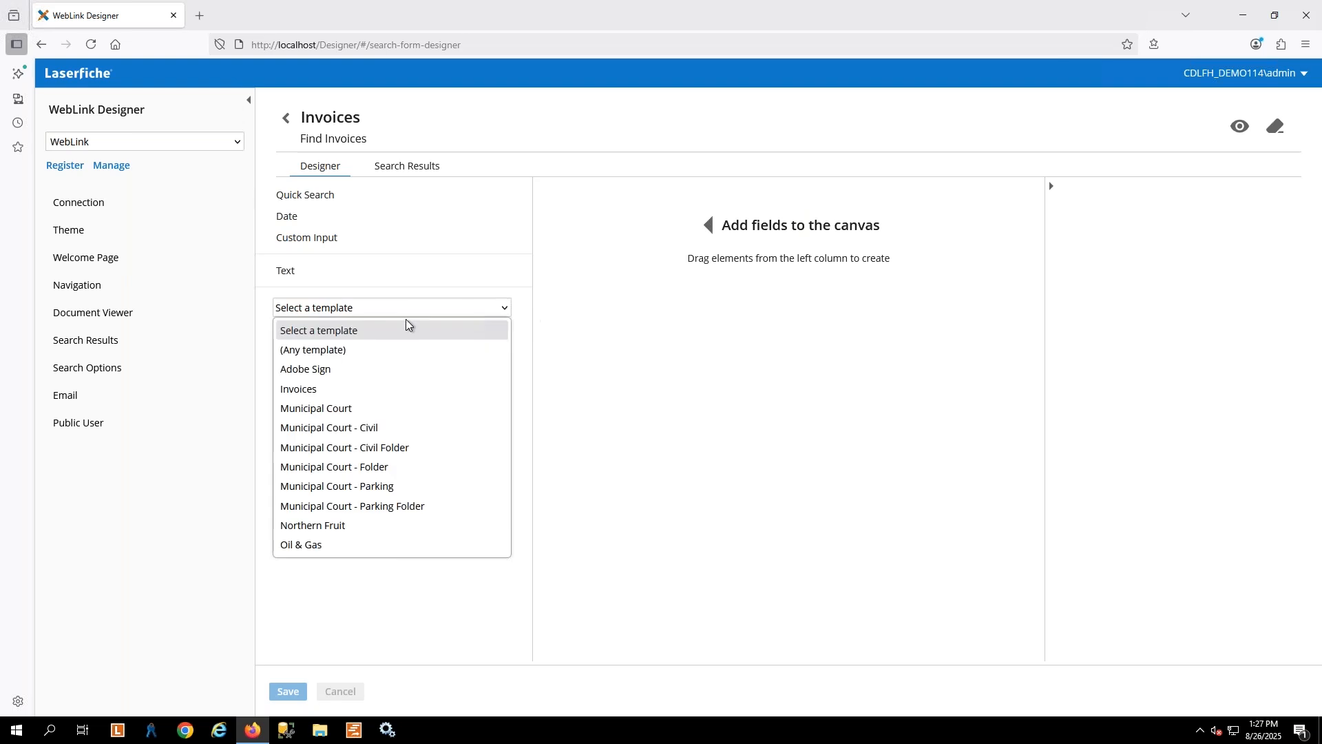
pyautogui.click(321, 386)
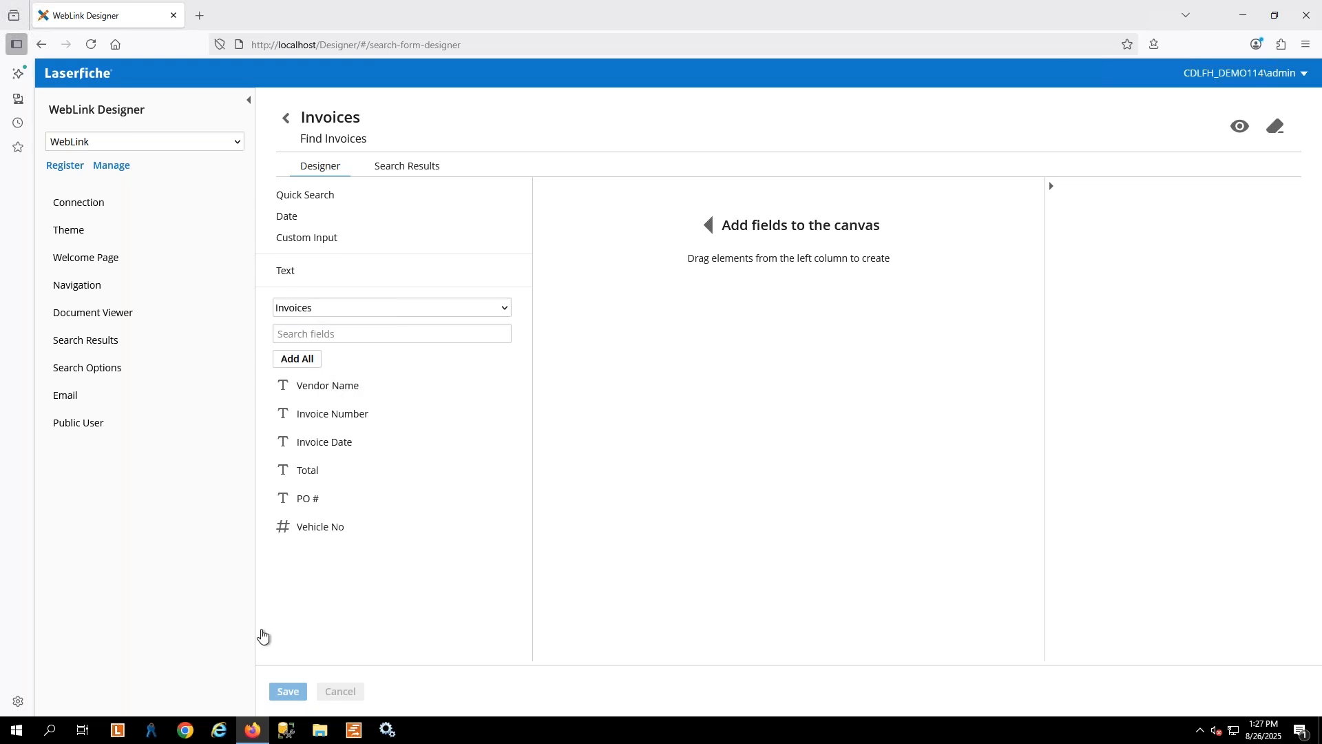
pyautogui.moveTo(323, 391); pyautogui.dragTo(711, 227)
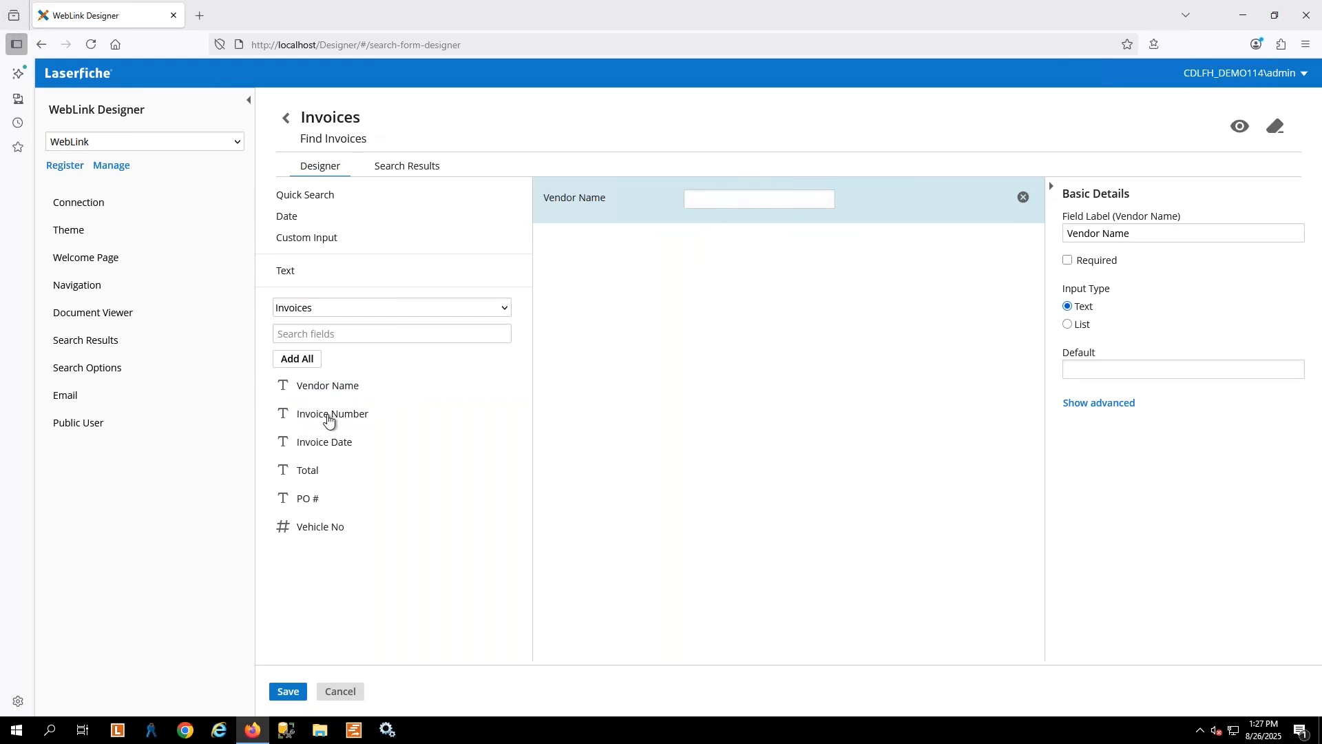
pyautogui.moveTo(455, 419); pyautogui.dragTo(751, 361)
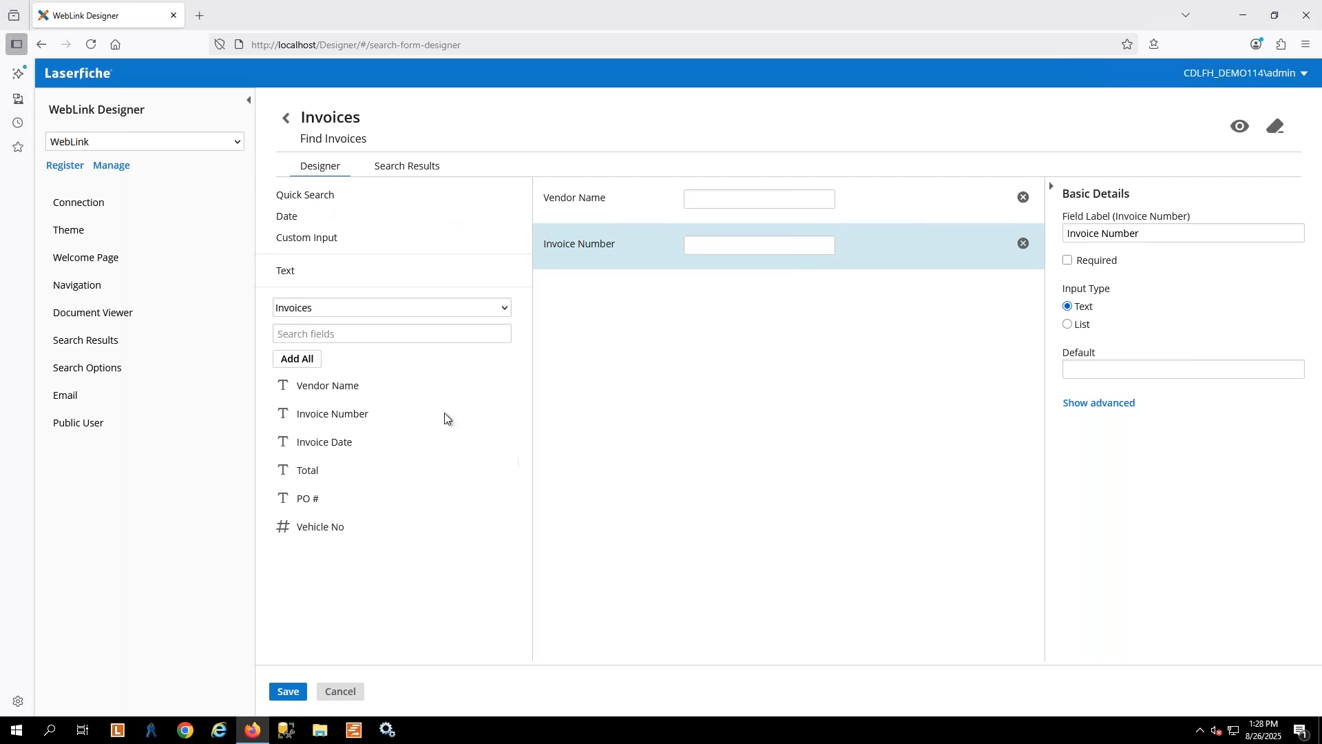
# Add a text element above the Vendor Name field reading "Please enter either the Vendor Name or Invoice Number"
pyautogui.moveTo(301, 290); pyautogui.dragTo(611, 183)
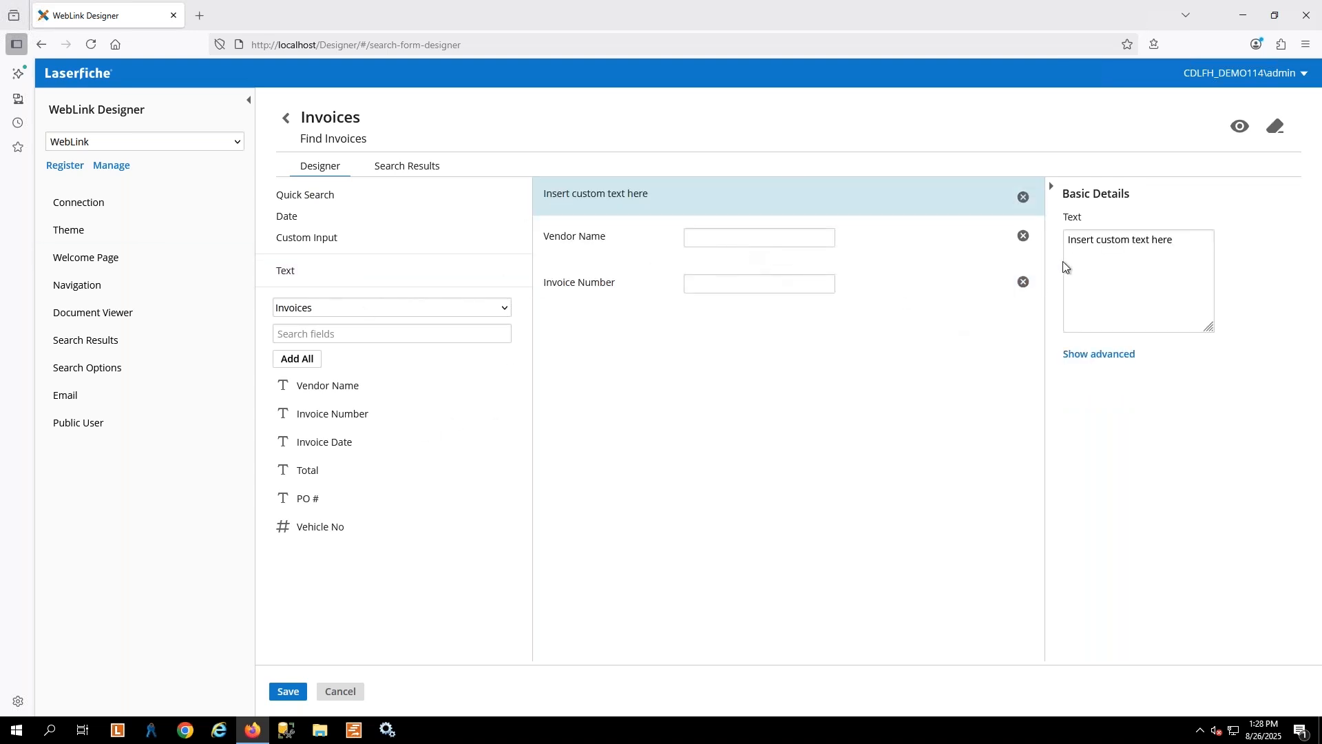
pyautogui.moveTo(1198, 240); pyautogui.dragTo(1046, 241)
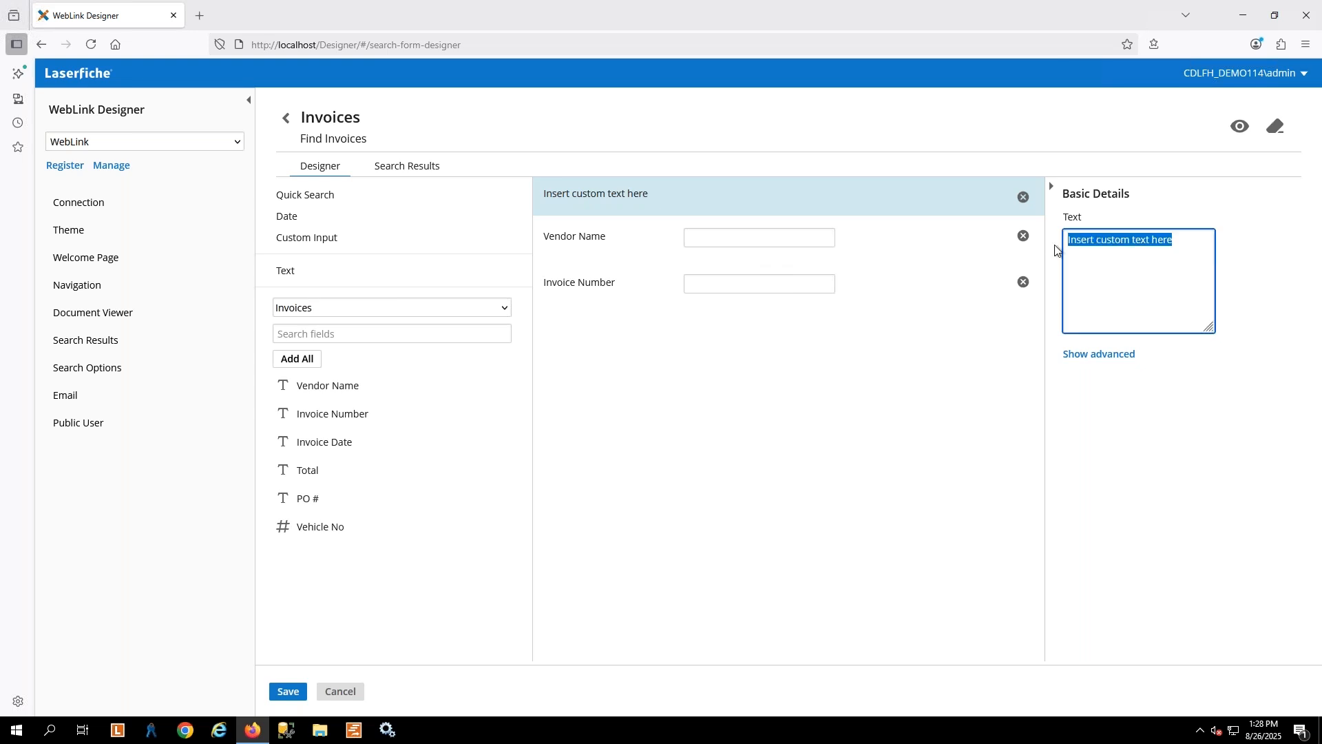
pyautogui.write('Please ')
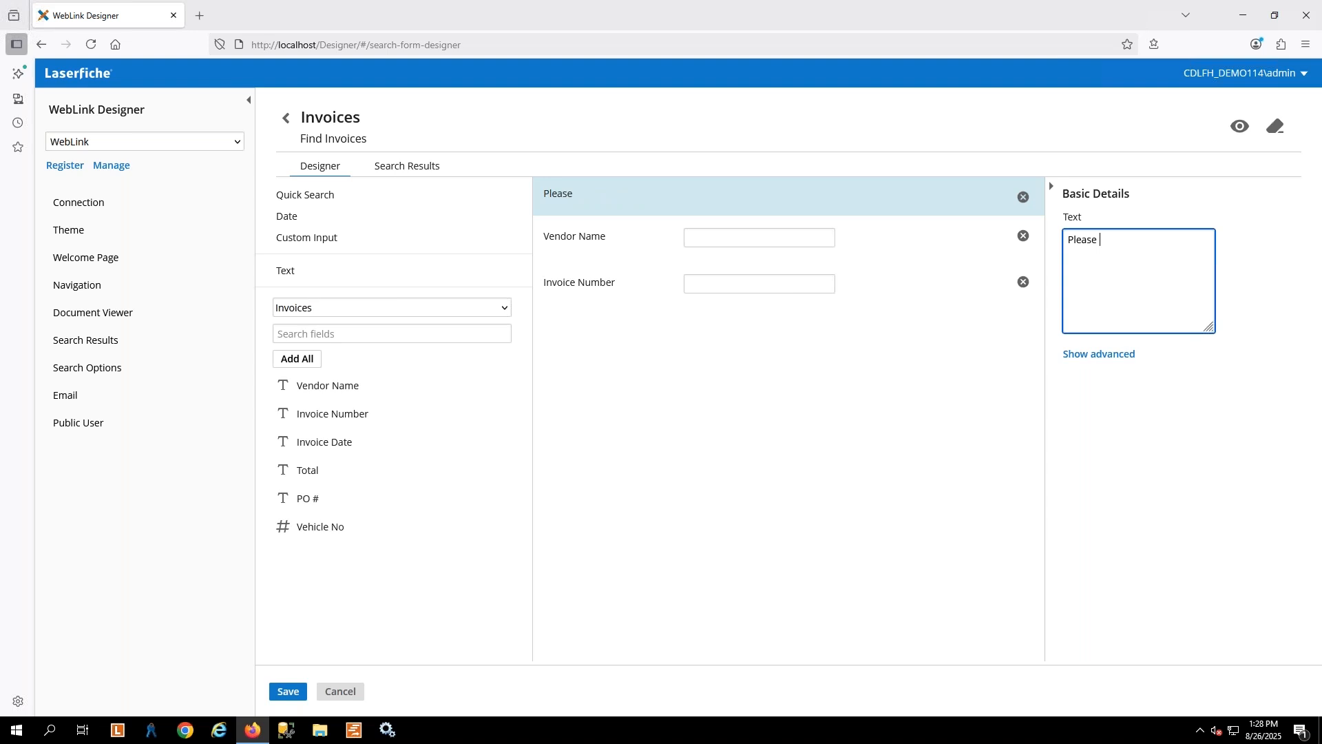
pyautogui.write('enter either the Vendor Name or Vendor')
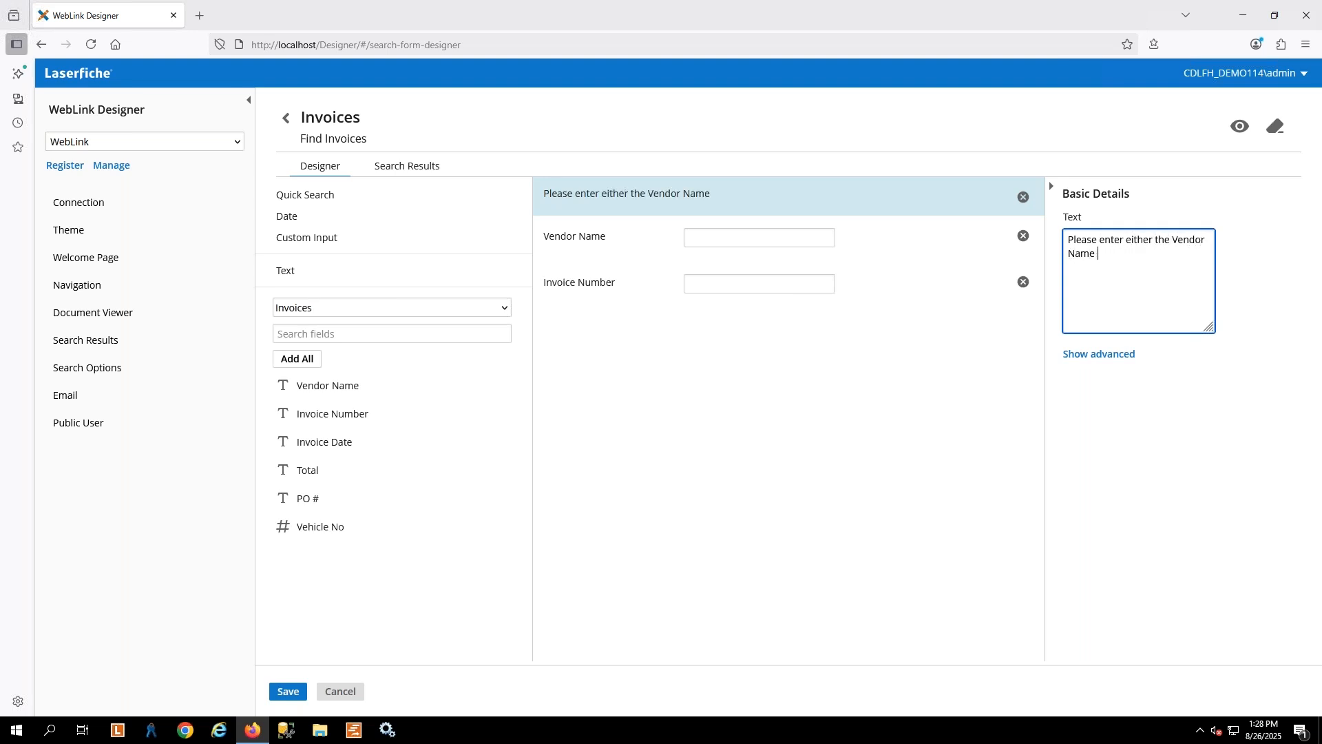
pyautogui.press('BackSpace')
pyautogui.press('BackSpace')
pyautogui.press('BackSpace')
pyautogui.press('BackSpace')
pyautogui.press('BackSpace')
pyautogui.press('BackSpace')
pyautogui.press('BackSpace')
pyautogui.write('Invoicre')
pyautogui.press('BackSpace')
pyautogui.press('BackSpace')
pyautogui.press('BackSpace')
pyautogui.write('ice Number')
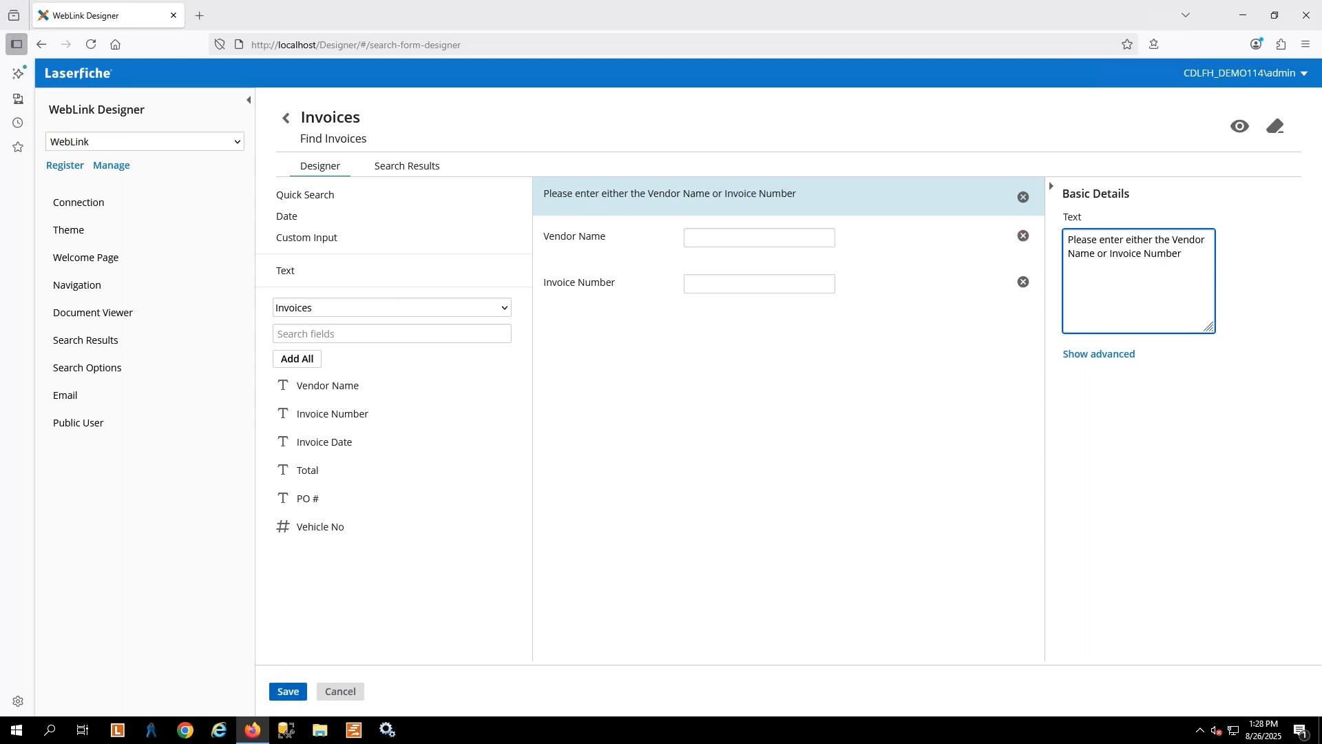
# Save the Invoices search form and review its search results query before returning to the welcome page settings
pyautogui.click(288, 690)
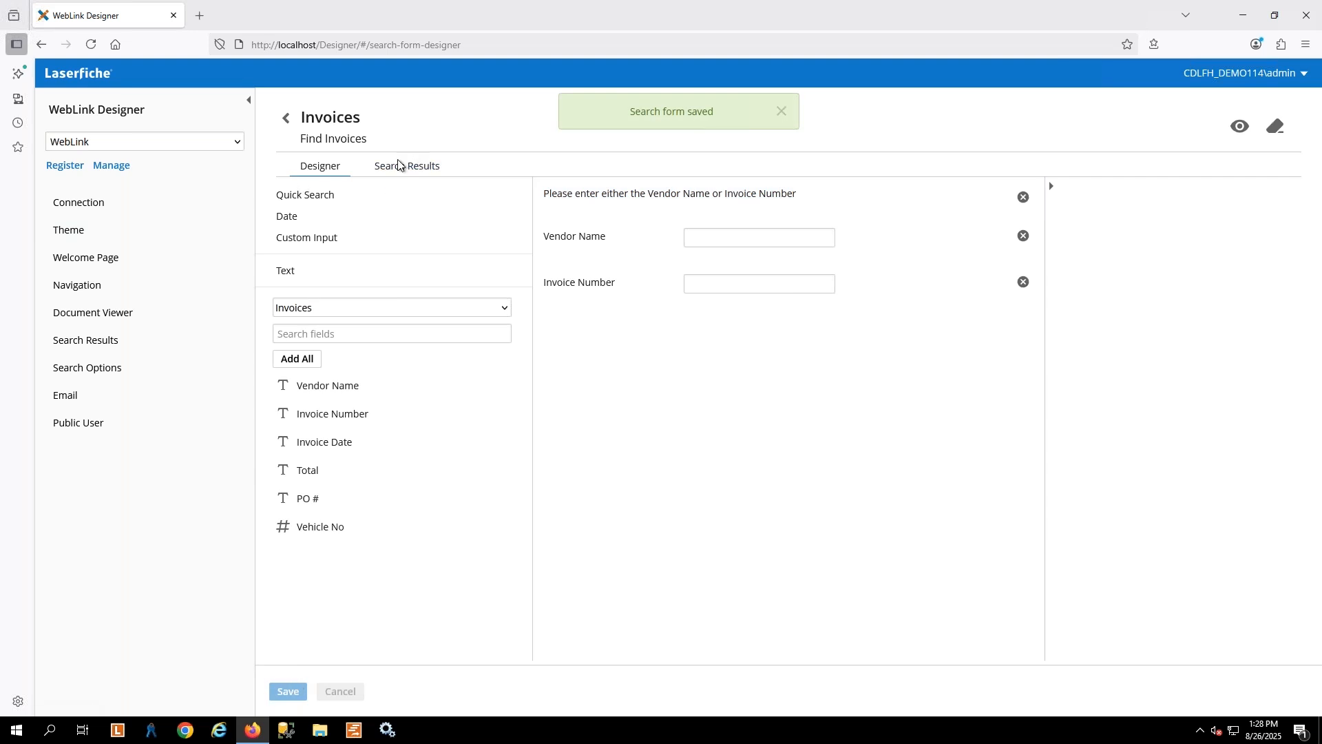
pyautogui.click(449, 173)
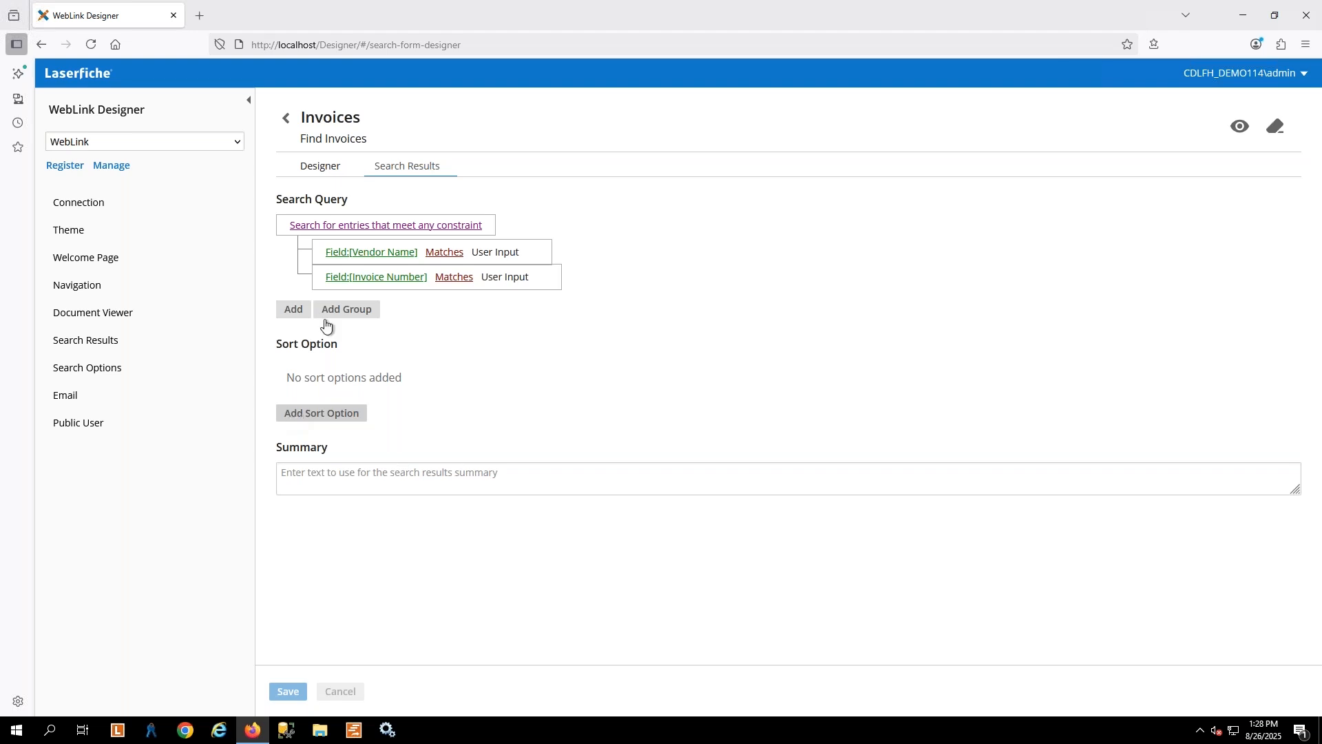
pyautogui.click(306, 146)
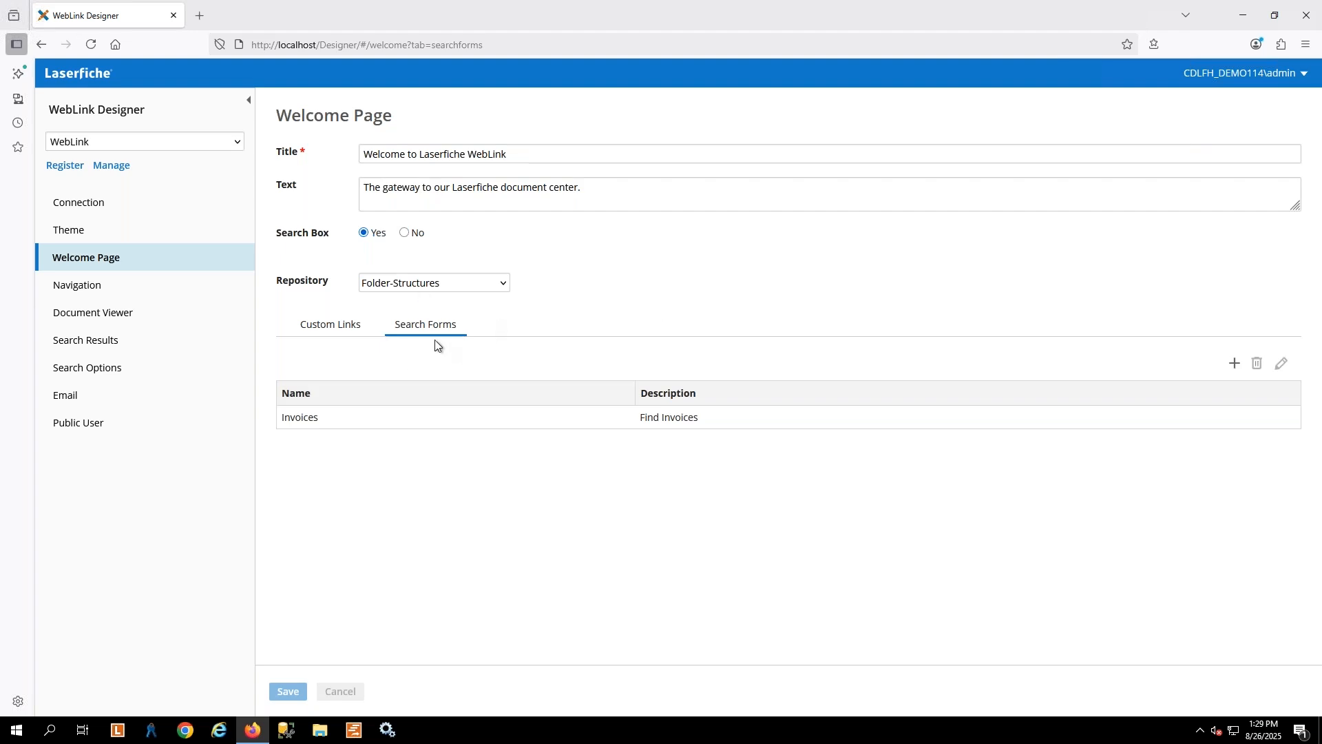
# Add a Search form custom link titled Invoice Searching that points to the Invoices form, and save the settings
pyautogui.click(332, 325)
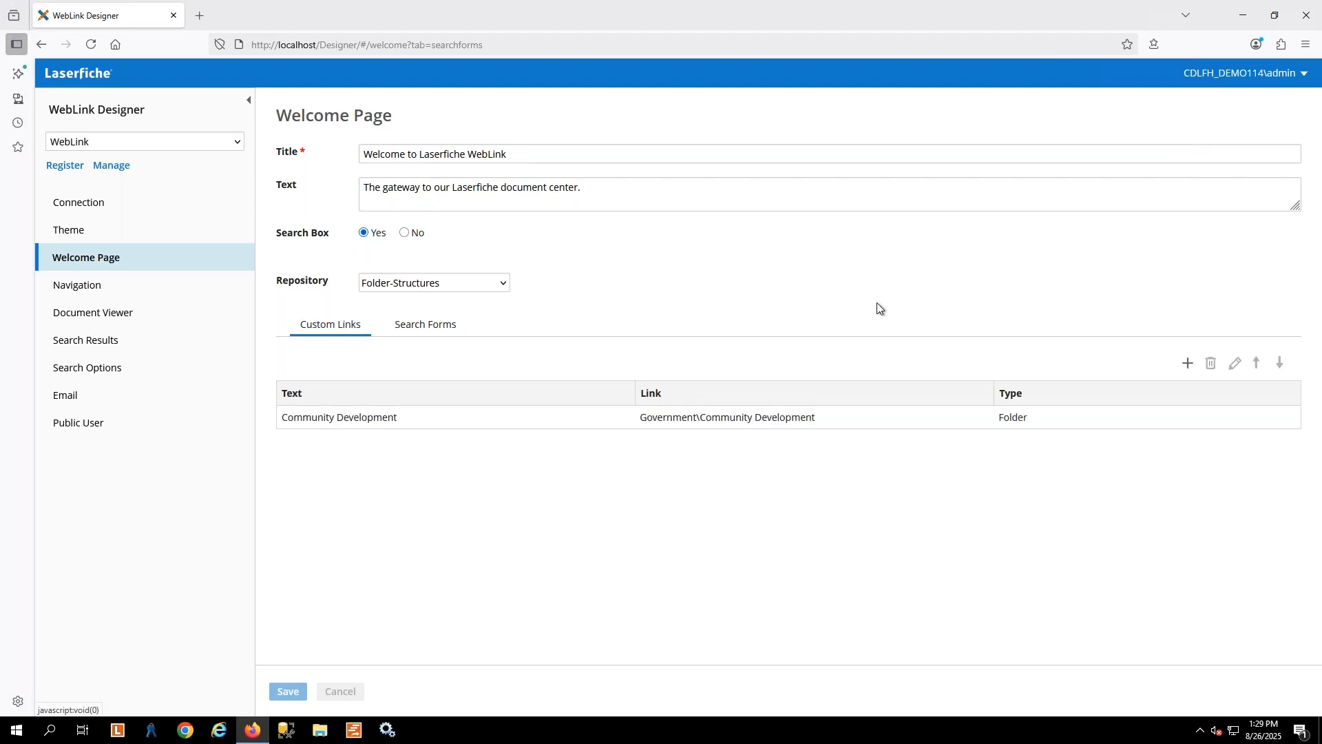
pyautogui.click(1188, 363)
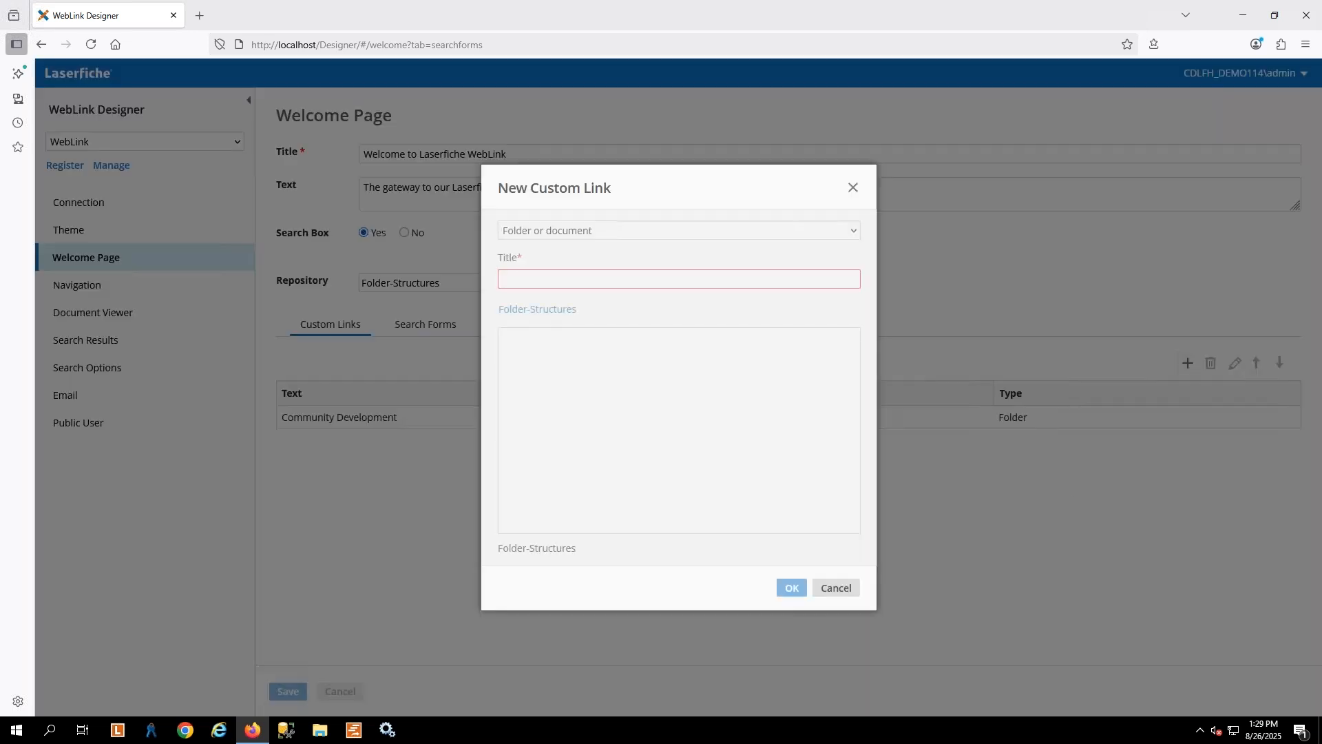
pyautogui.click(736, 233)
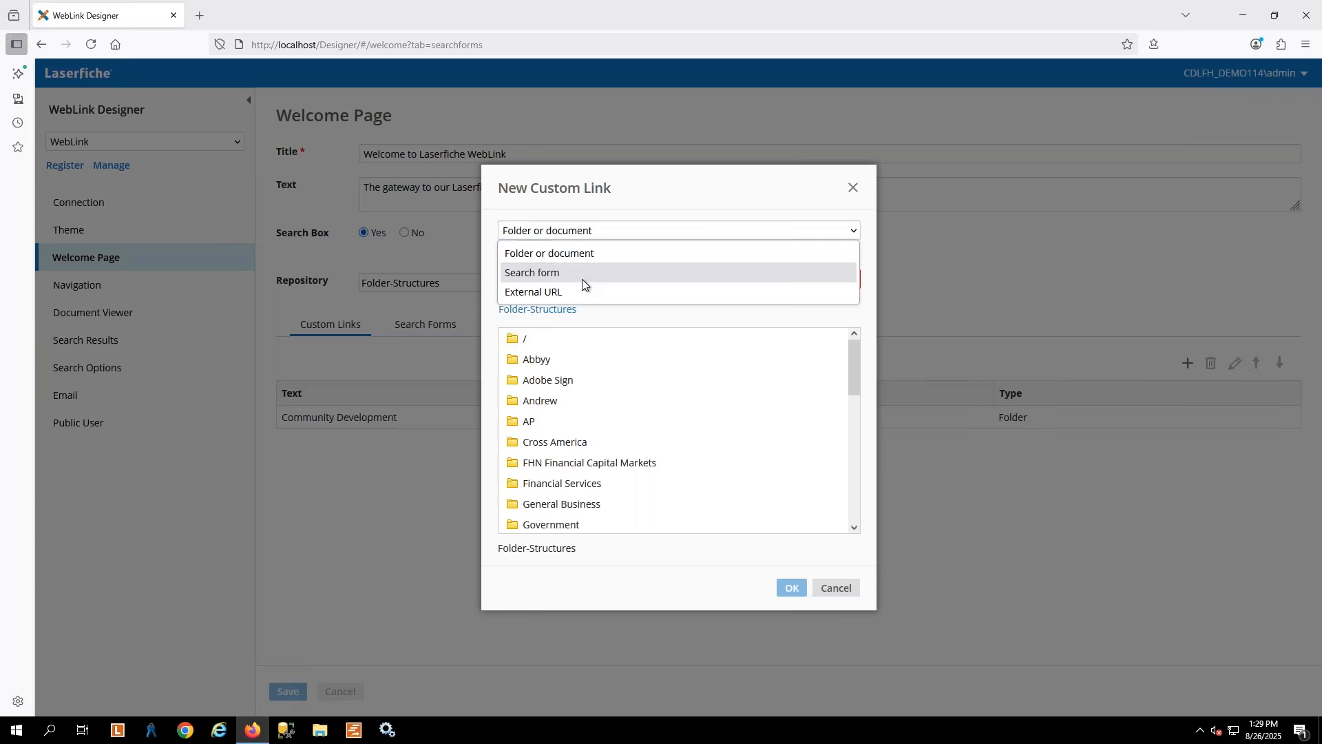
pyautogui.click(536, 275)
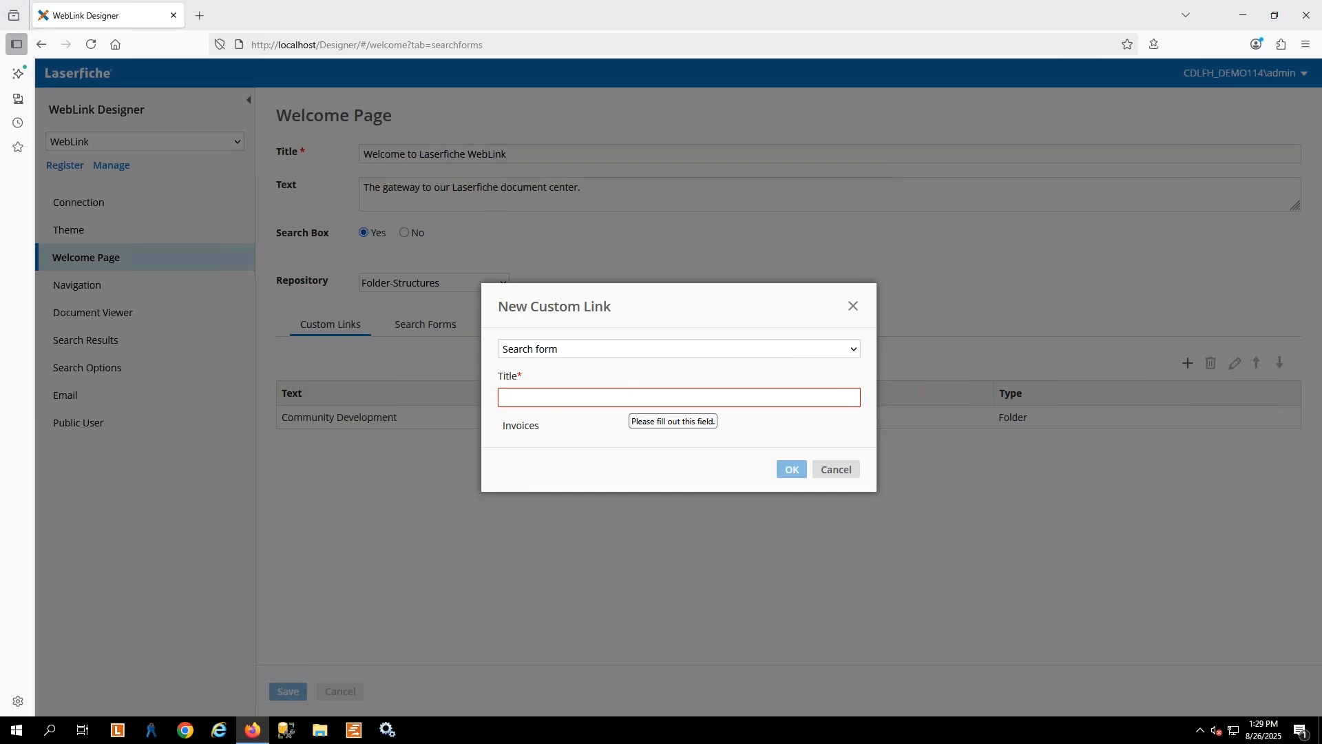
pyautogui.write('In')
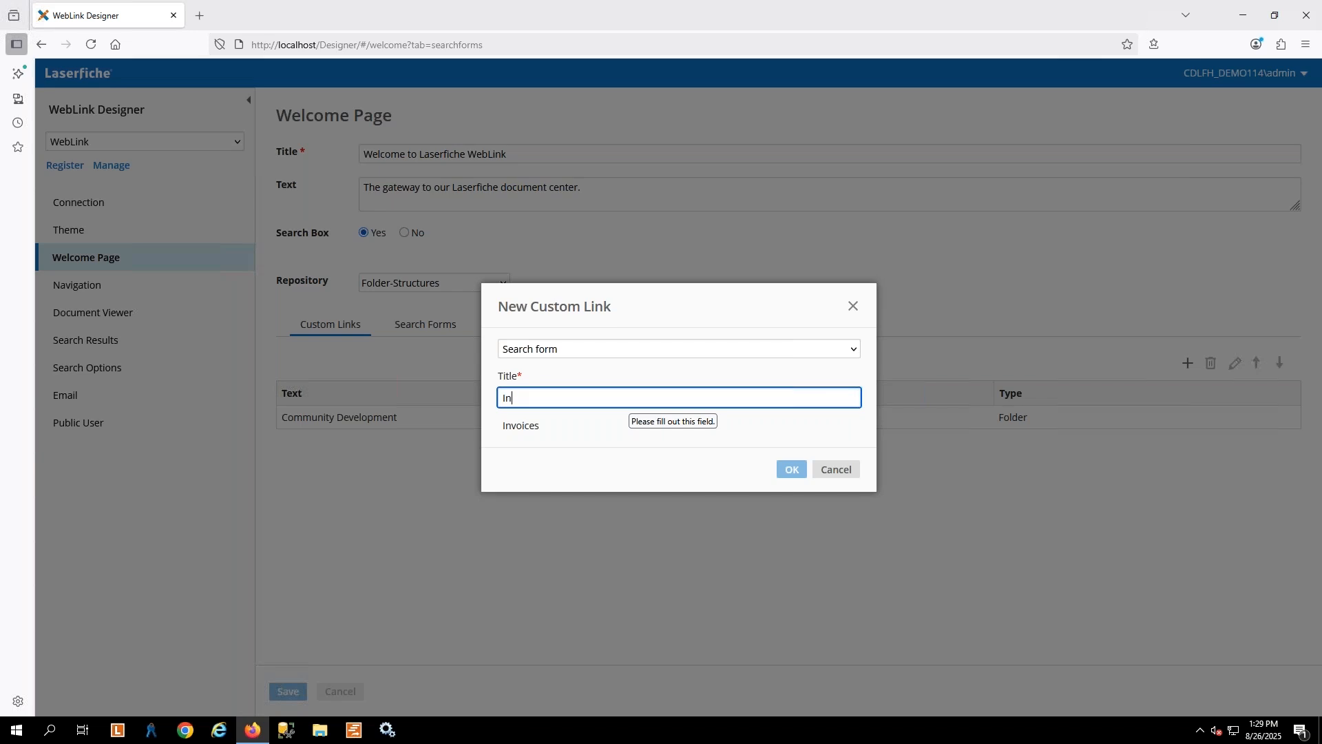
pyautogui.write('ovoice Searchingh')
pyautogui.click(523, 425)
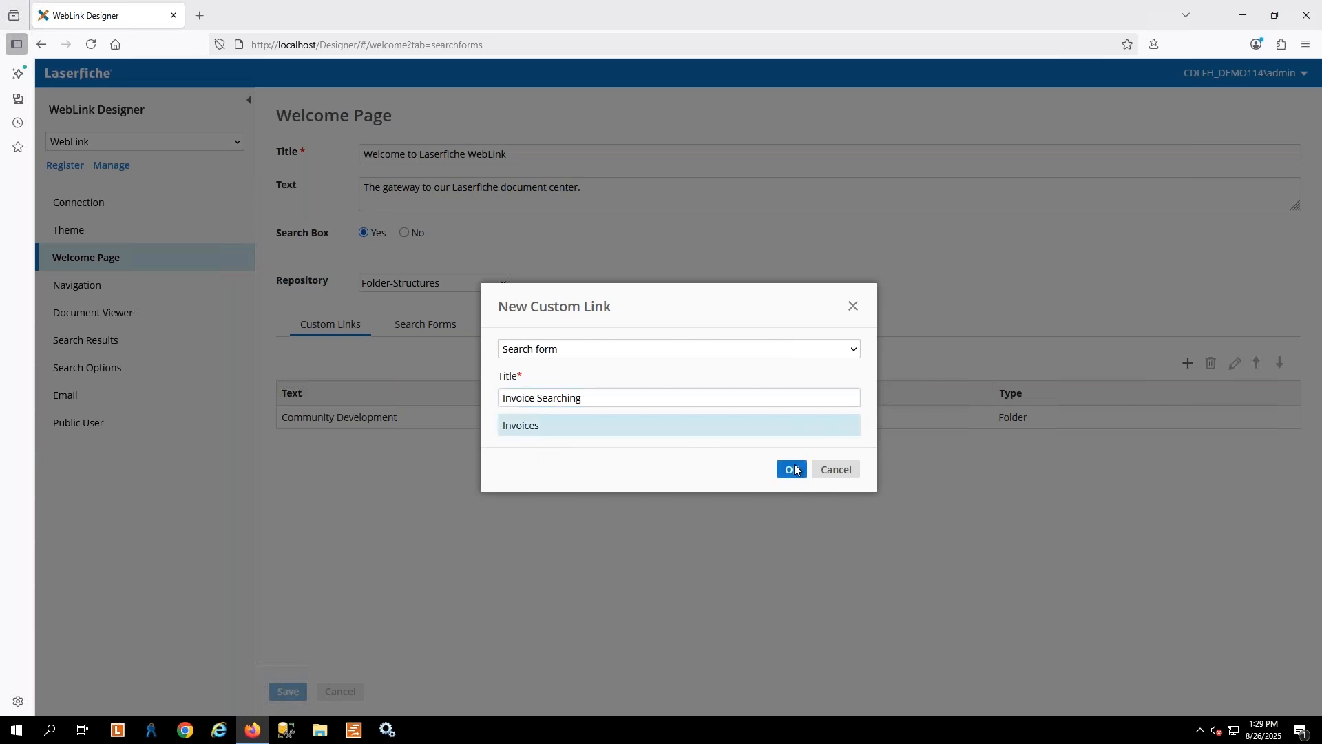
pyautogui.click(793, 470)
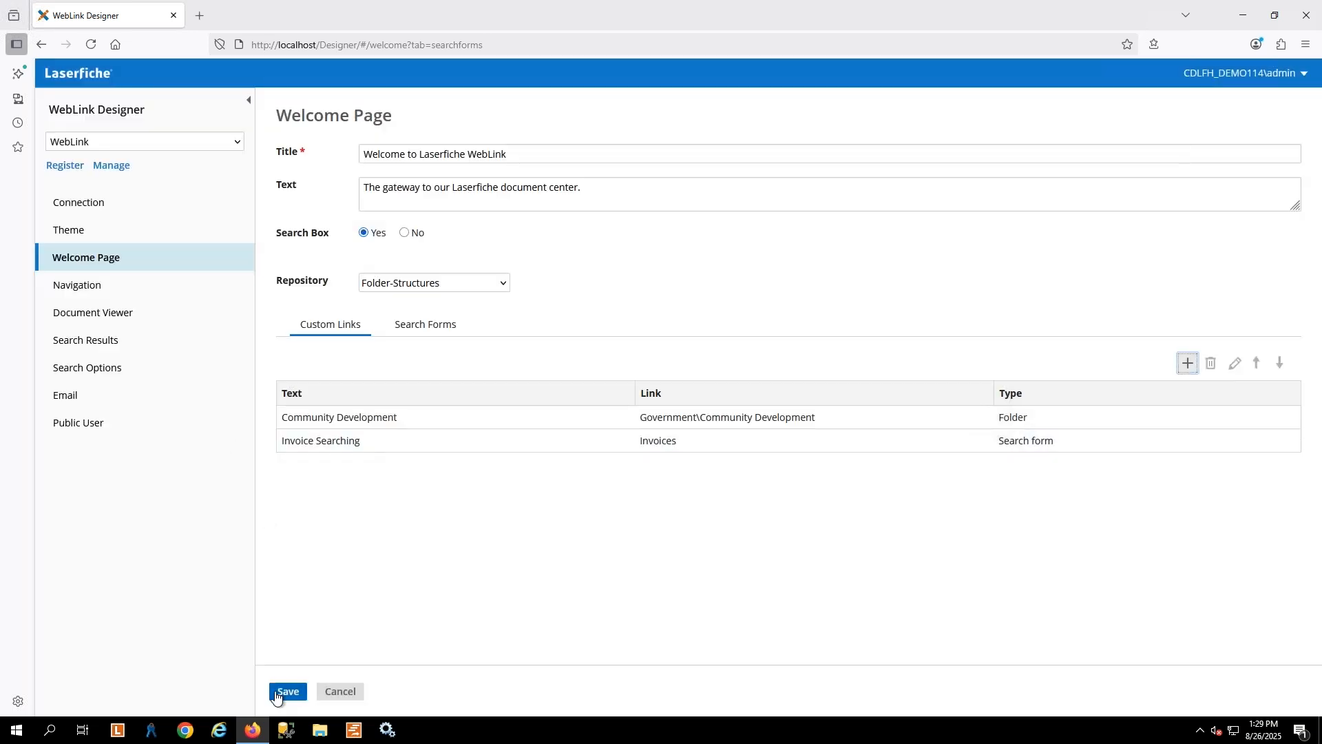
pyautogui.click(282, 692)
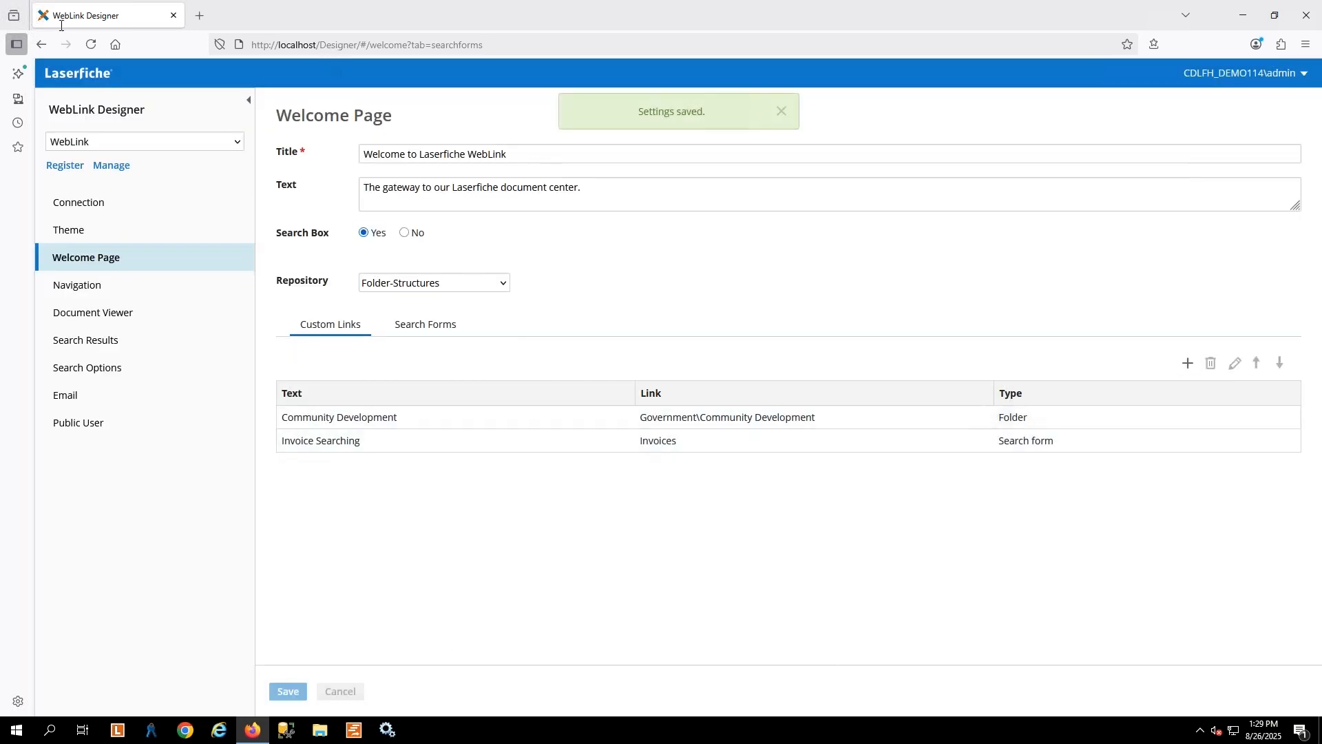
# View WebLink in a new browser tab and open the Invoice Searching link from its welcome page
pyautogui.click(1240, 72)
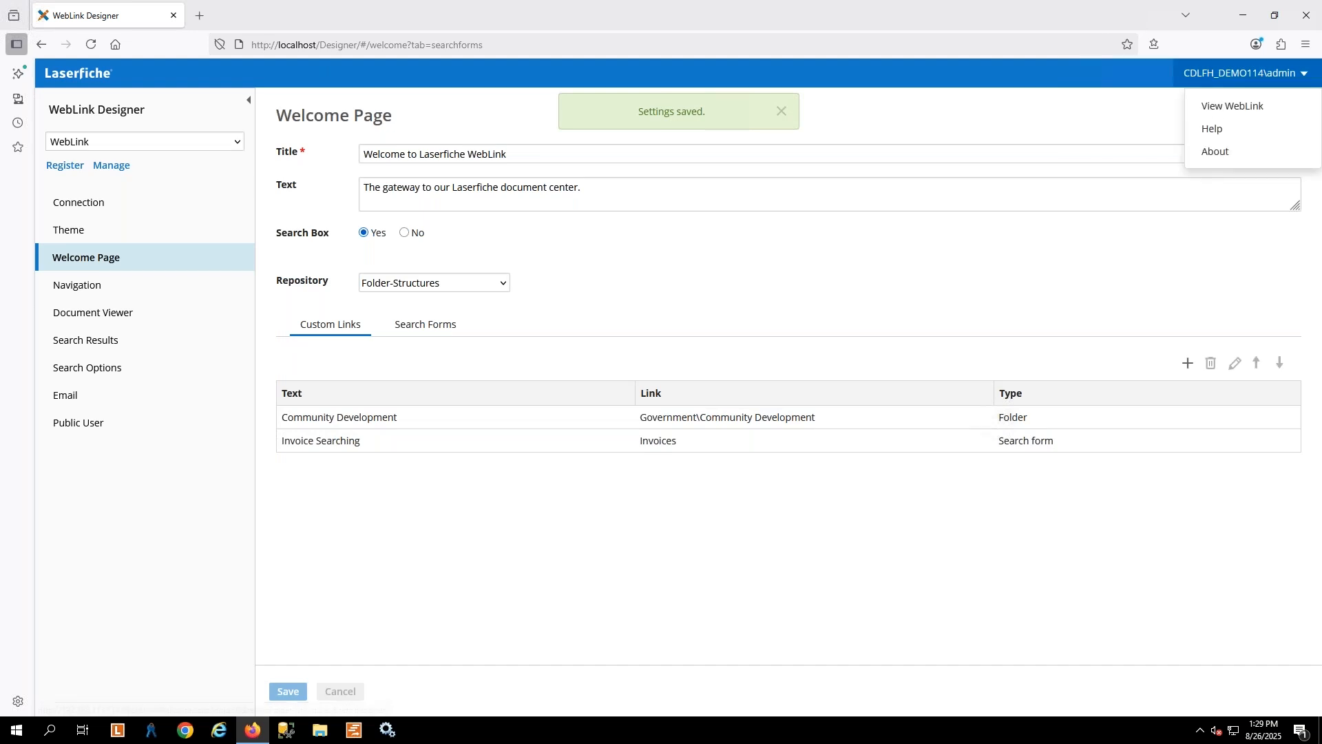
pyautogui.rightClick(1213, 107)
pyautogui.click(1121, 121)
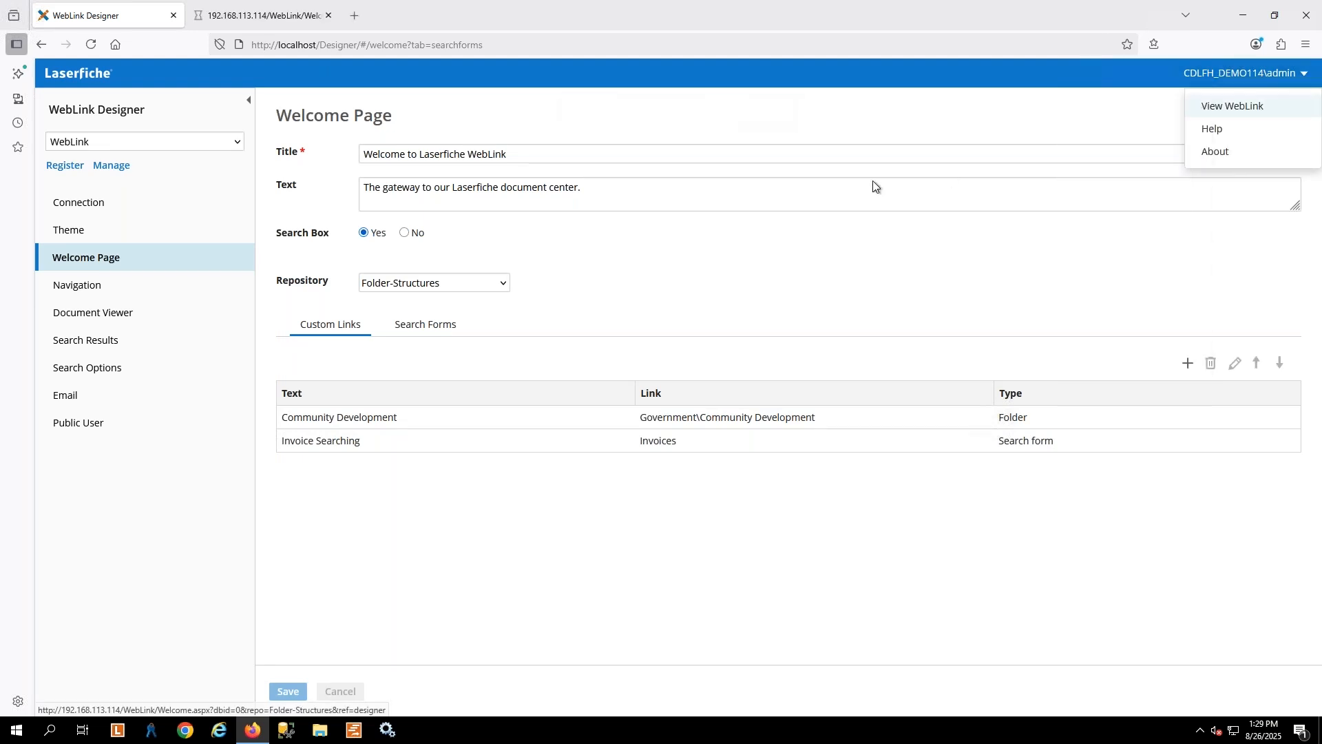
pyautogui.click(263, 15)
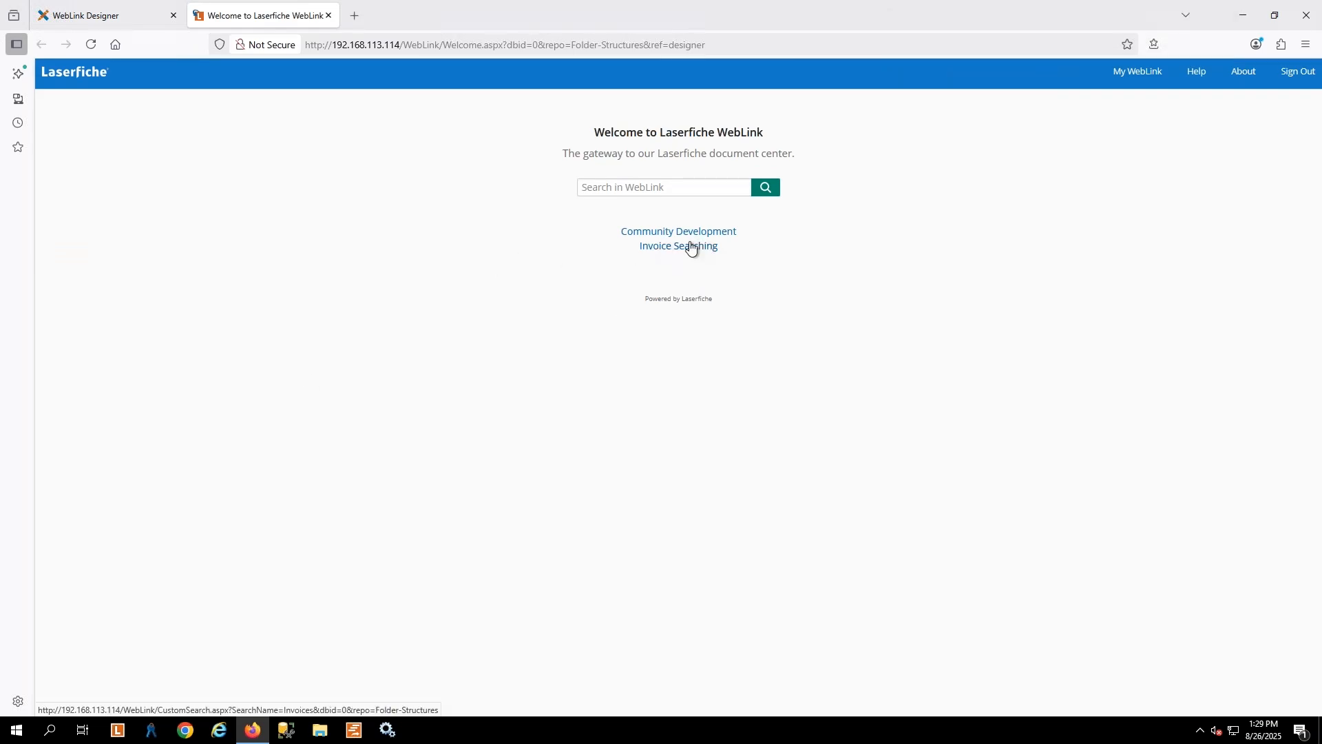
pyautogui.click(691, 247)
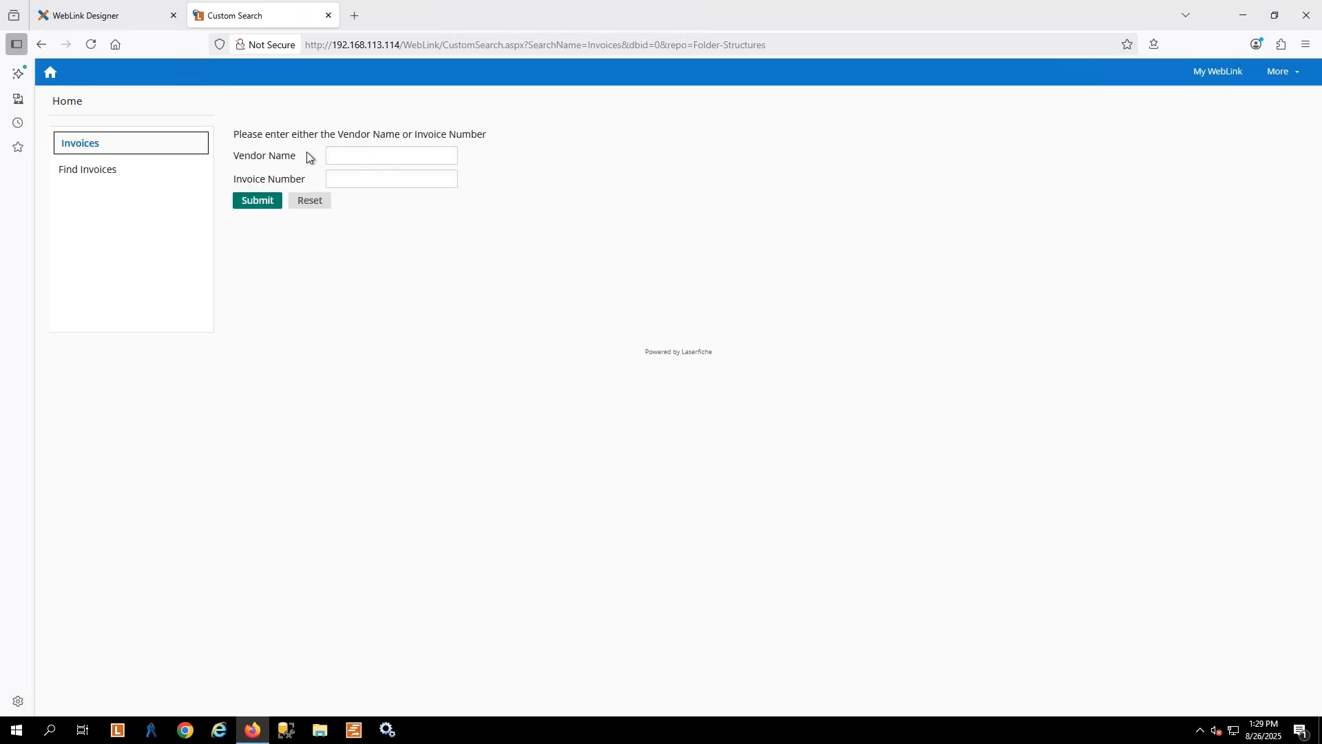
# Search invoices for the vendor name Acme and view the SAMPLE 2 document from the results
pyautogui.click(385, 156)
pyautogui.write('Acme')
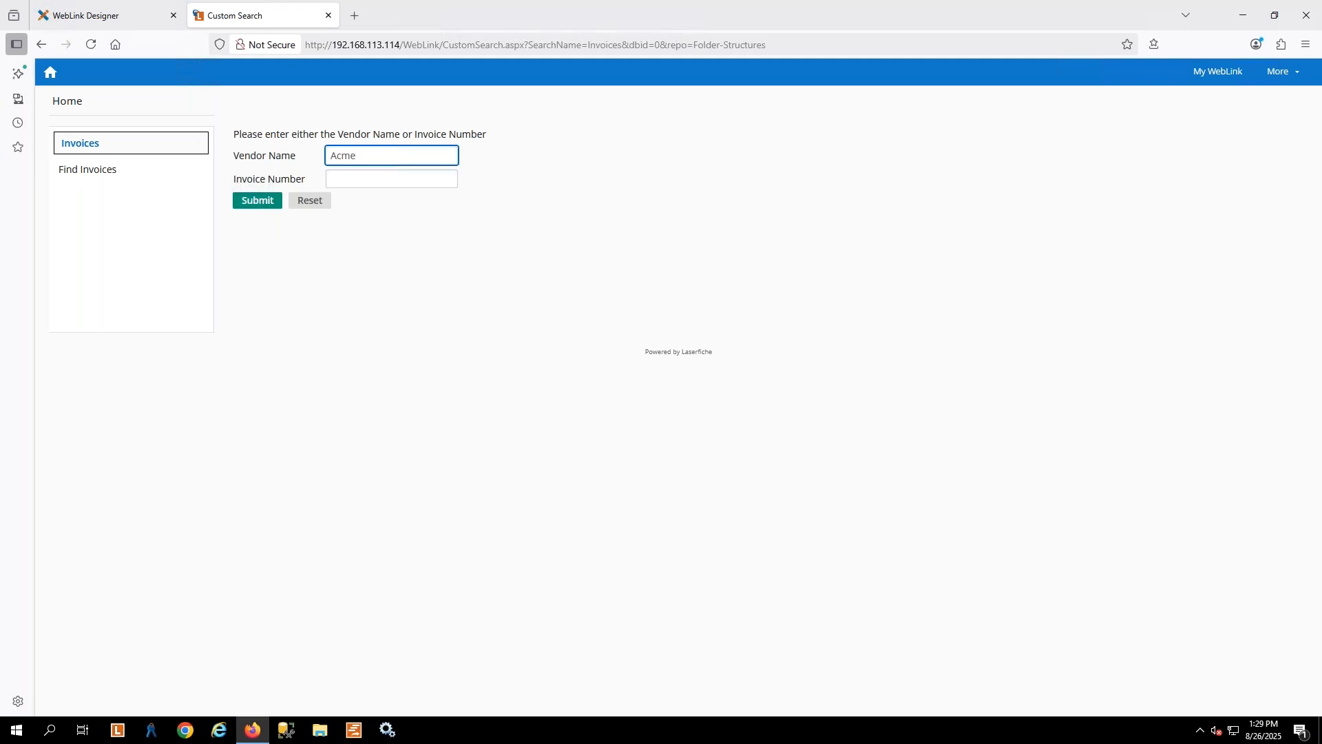
pyautogui.click(256, 198)
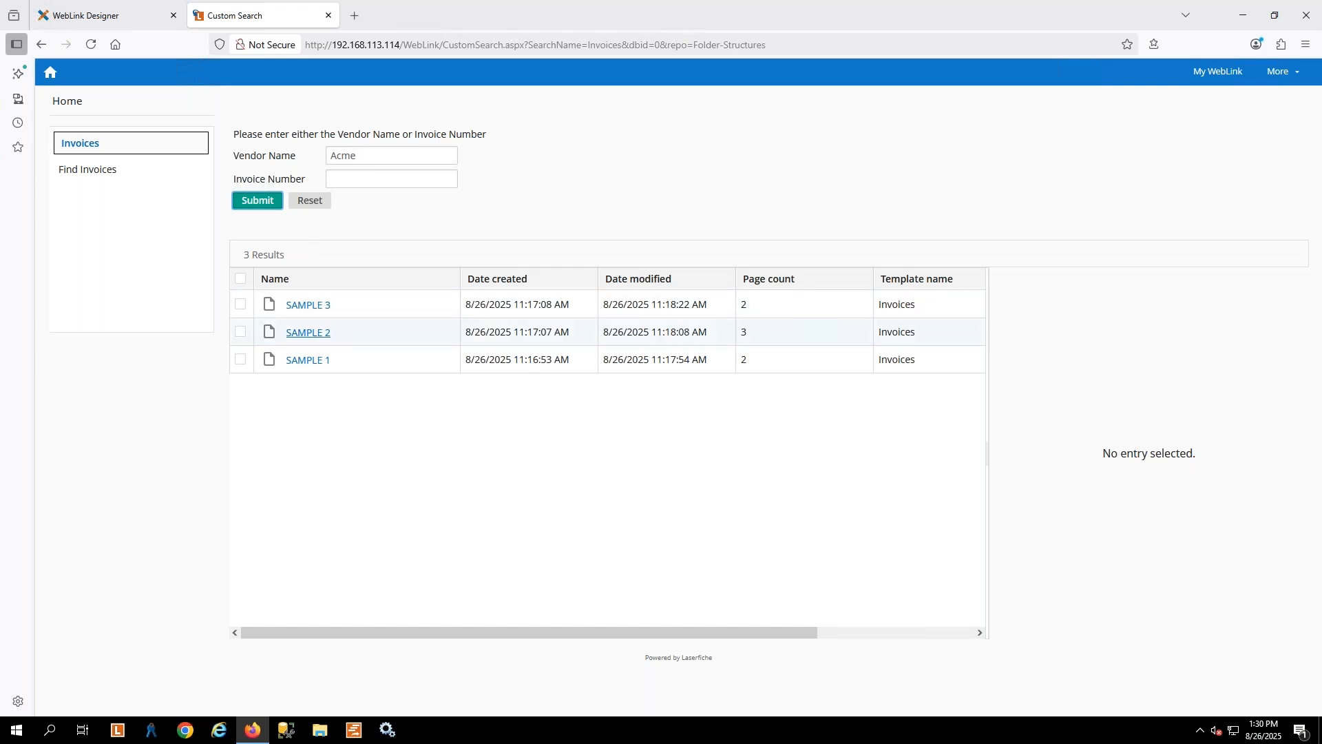
pyautogui.click(303, 335)
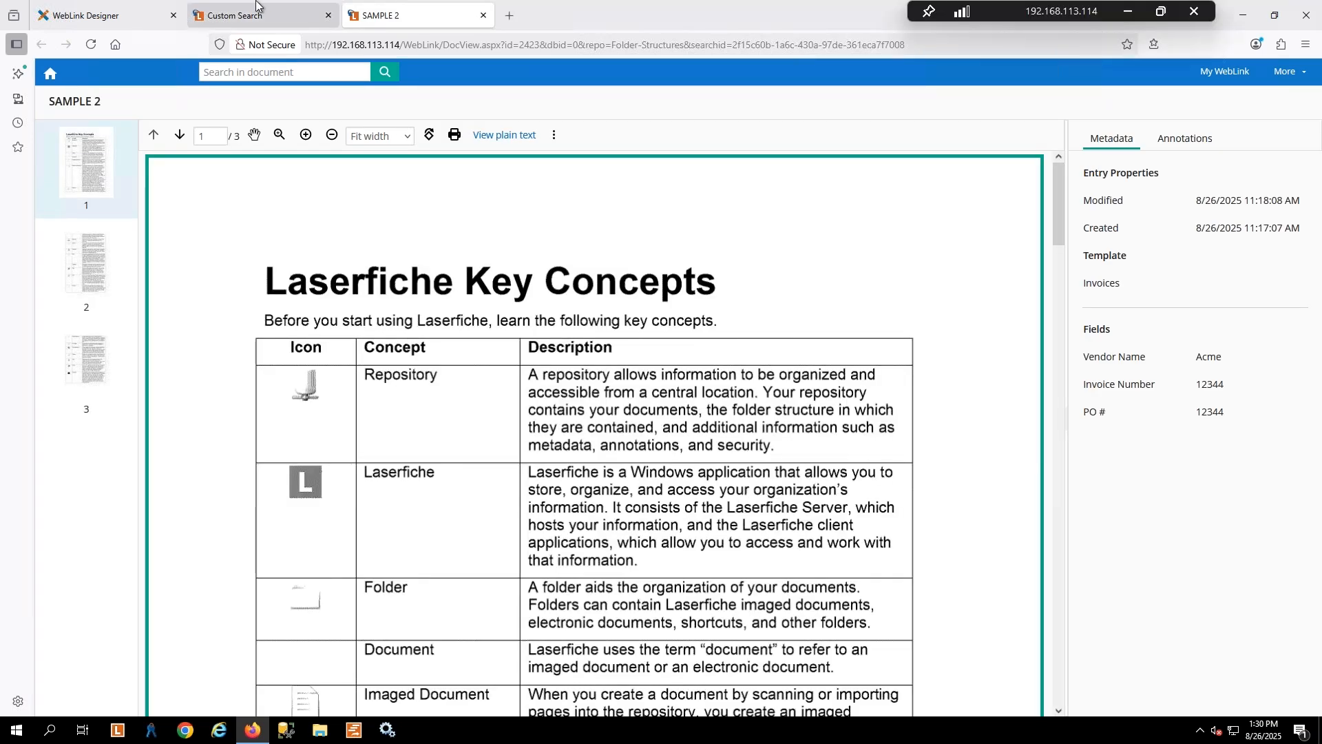
pyautogui.click(484, 15)
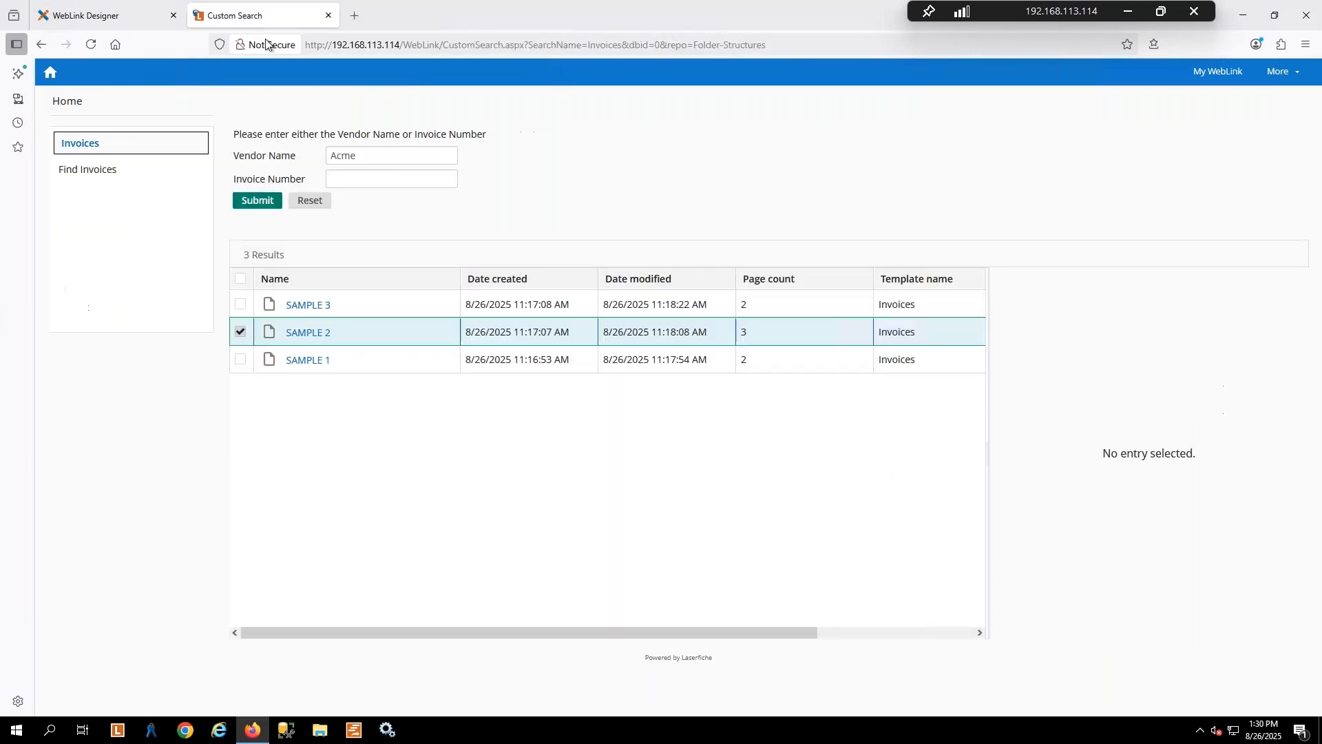
pyautogui.click(103, 15)
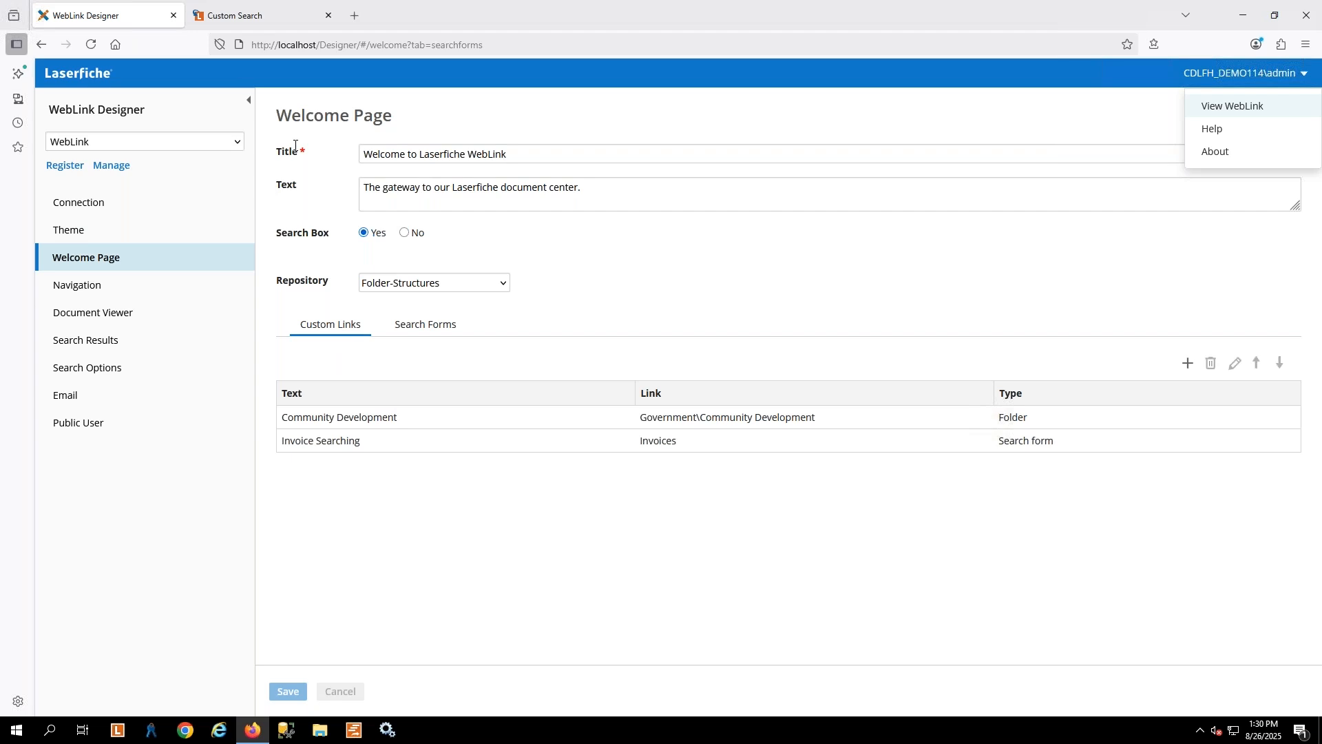
pyautogui.click(1188, 365)
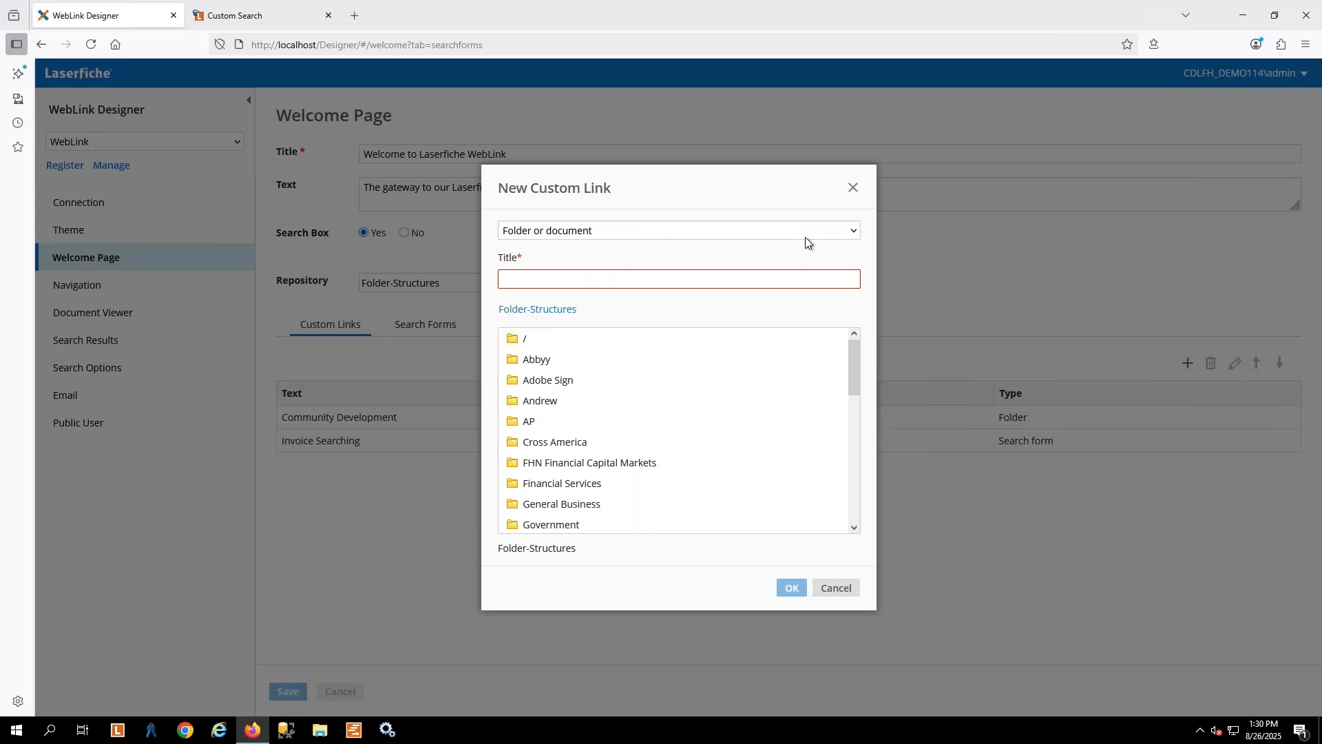
pyautogui.click(856, 230)
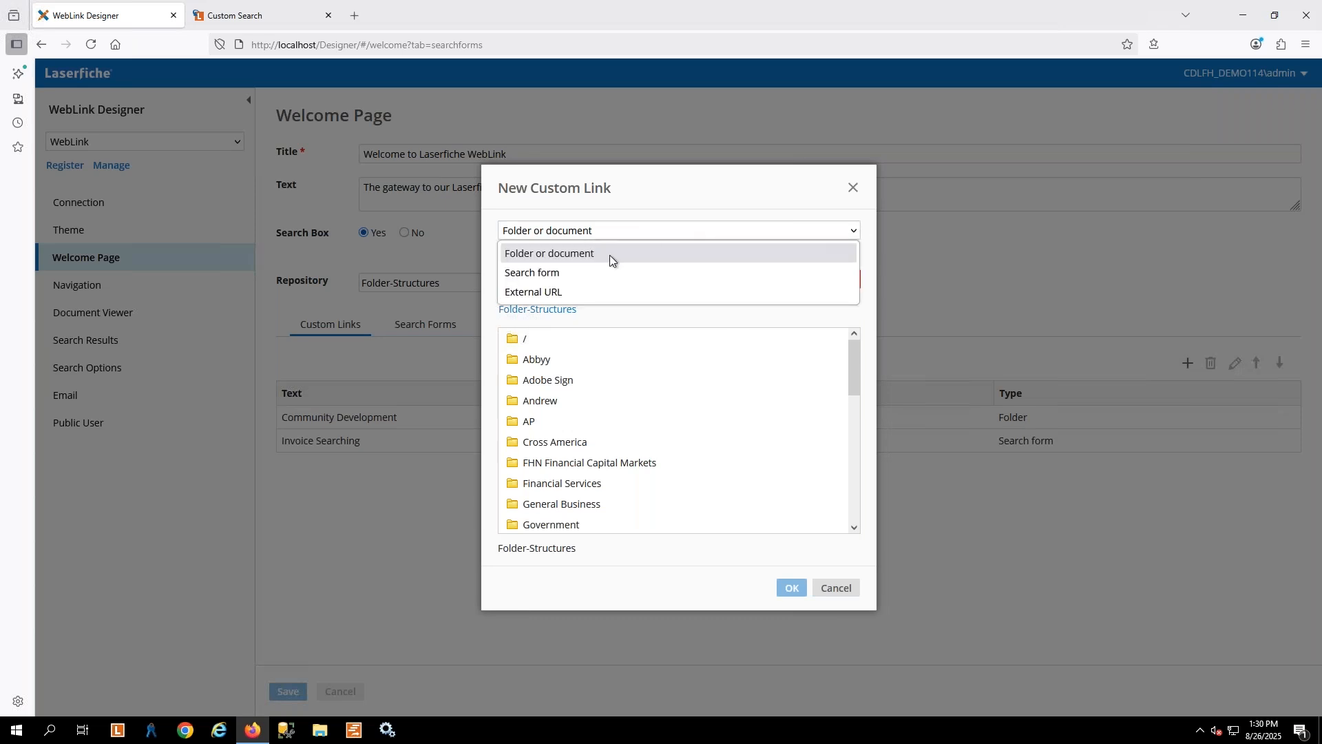
pyautogui.click(551, 292)
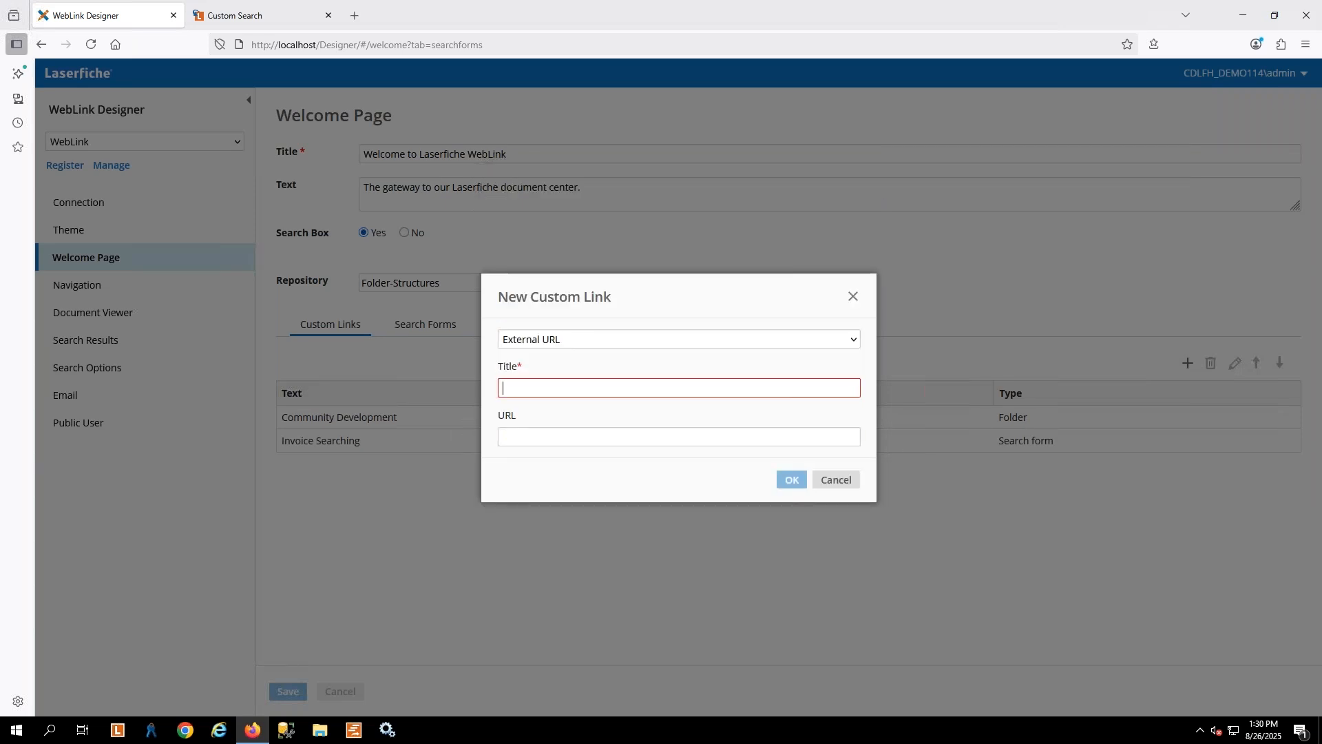
pyautogui.write('Find')
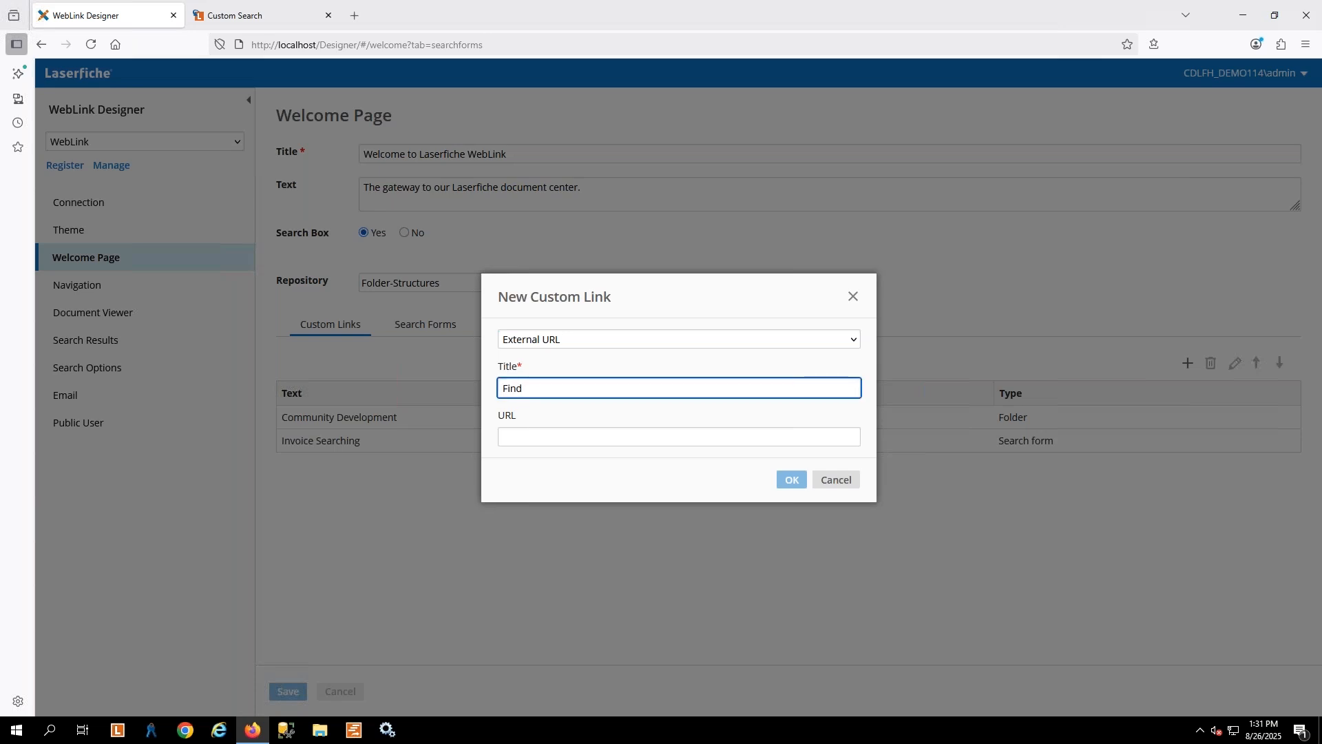
pyautogui.press('BackSpace')
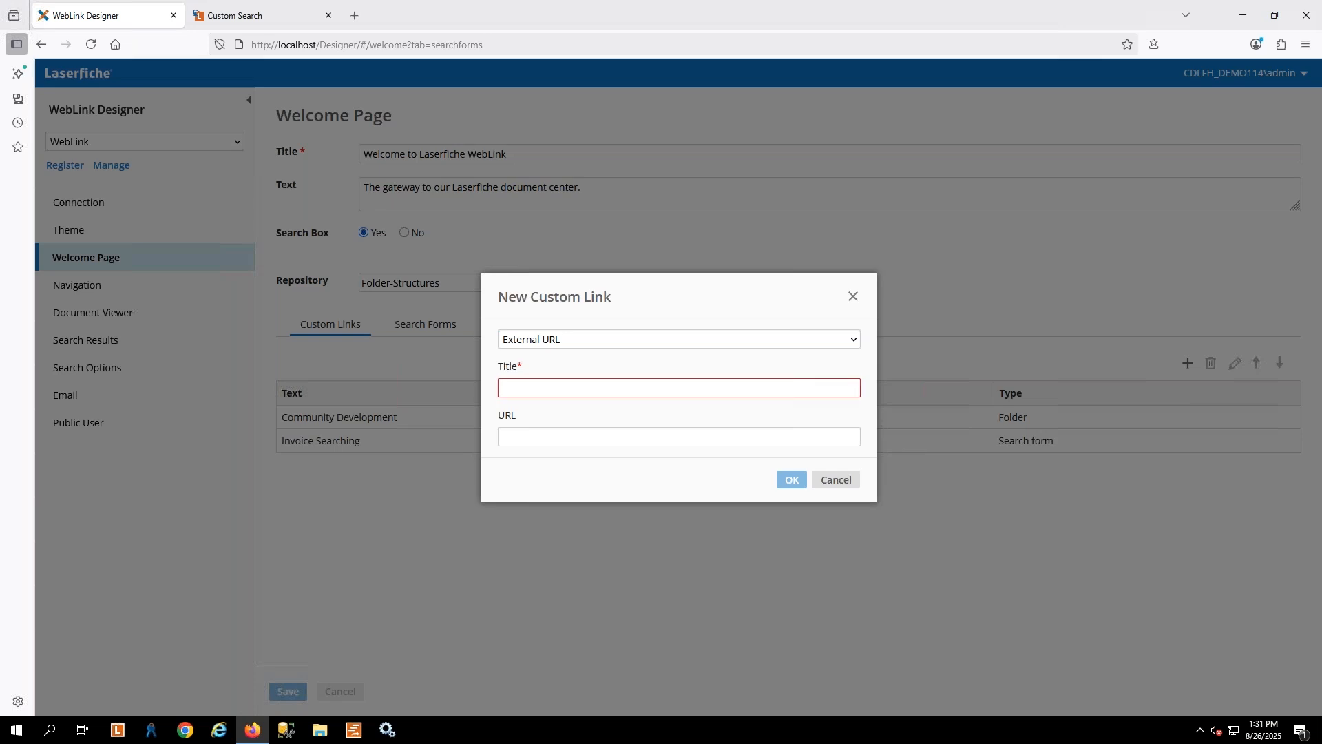
pyautogui.write('Here is my exa')
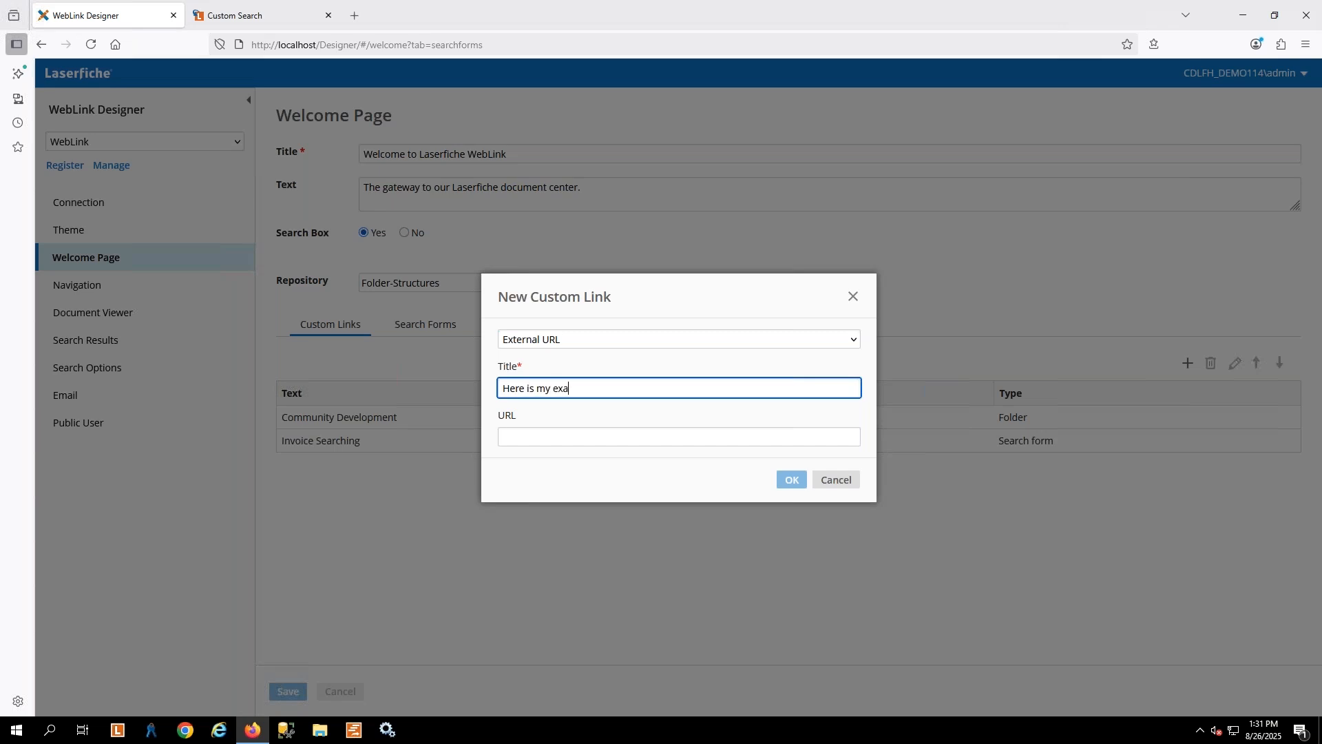
pyautogui.write('mple')
pyautogui.press('Tab')
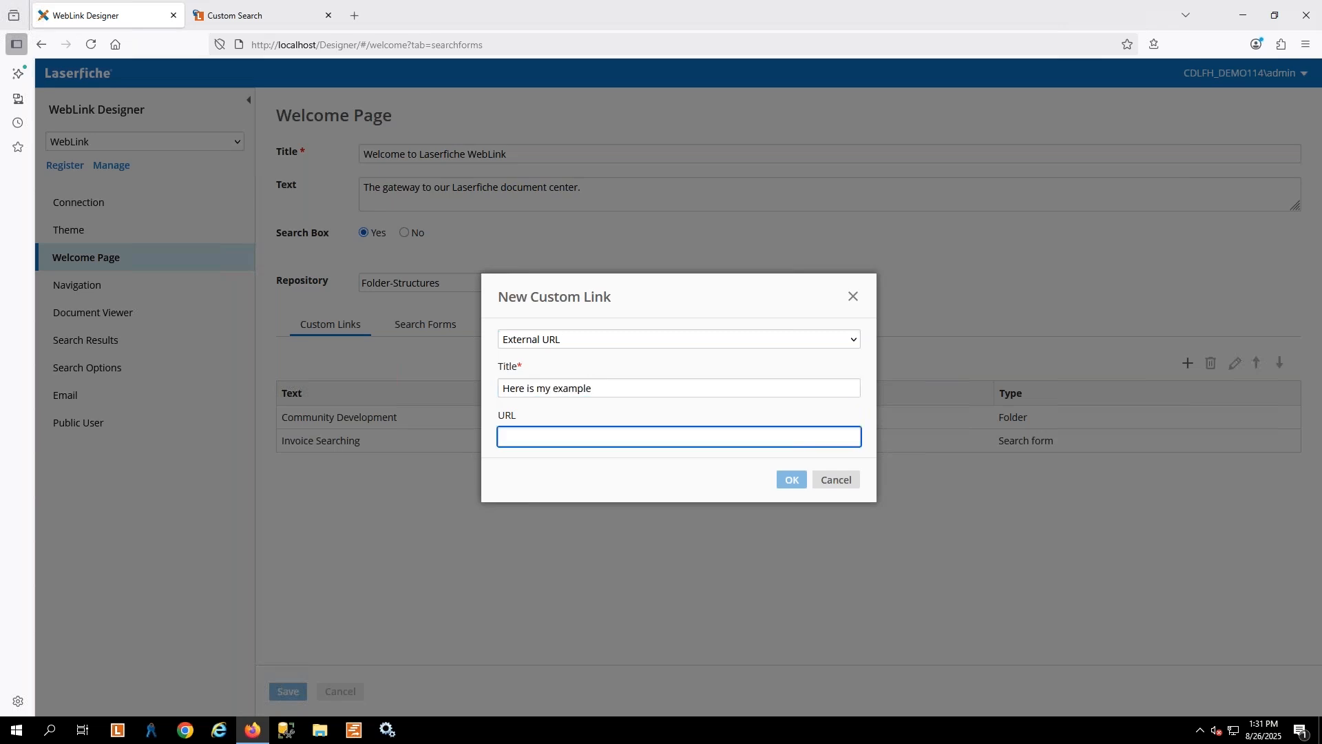
pyautogui.write('https://example.com')
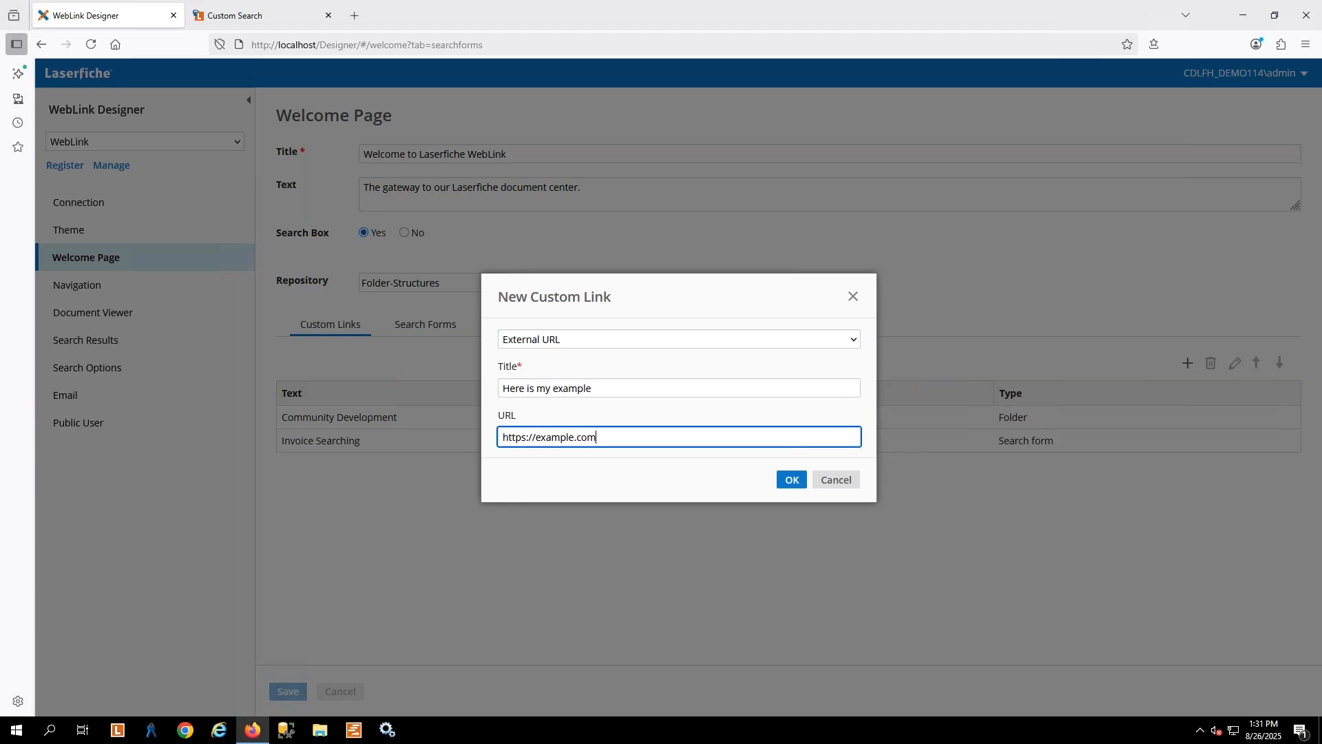
pyautogui.click(792, 480)
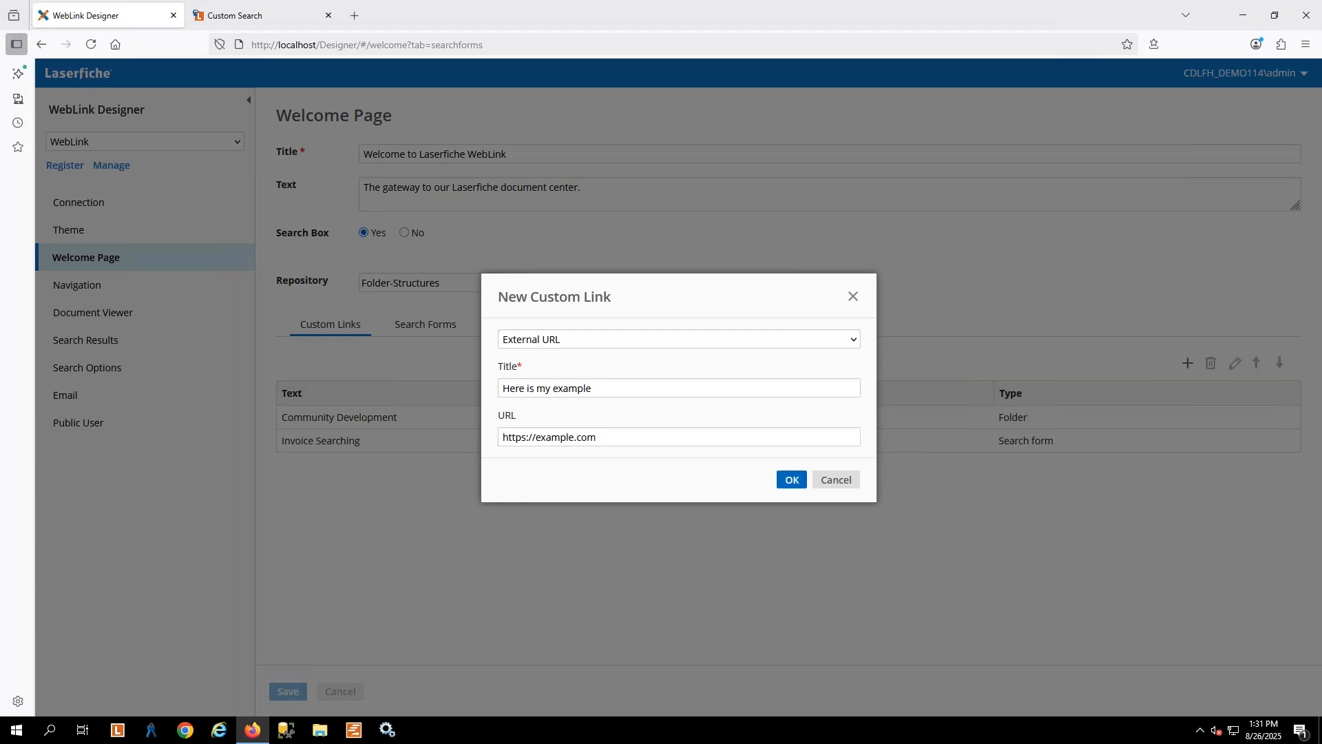
pyautogui.click(288, 690)
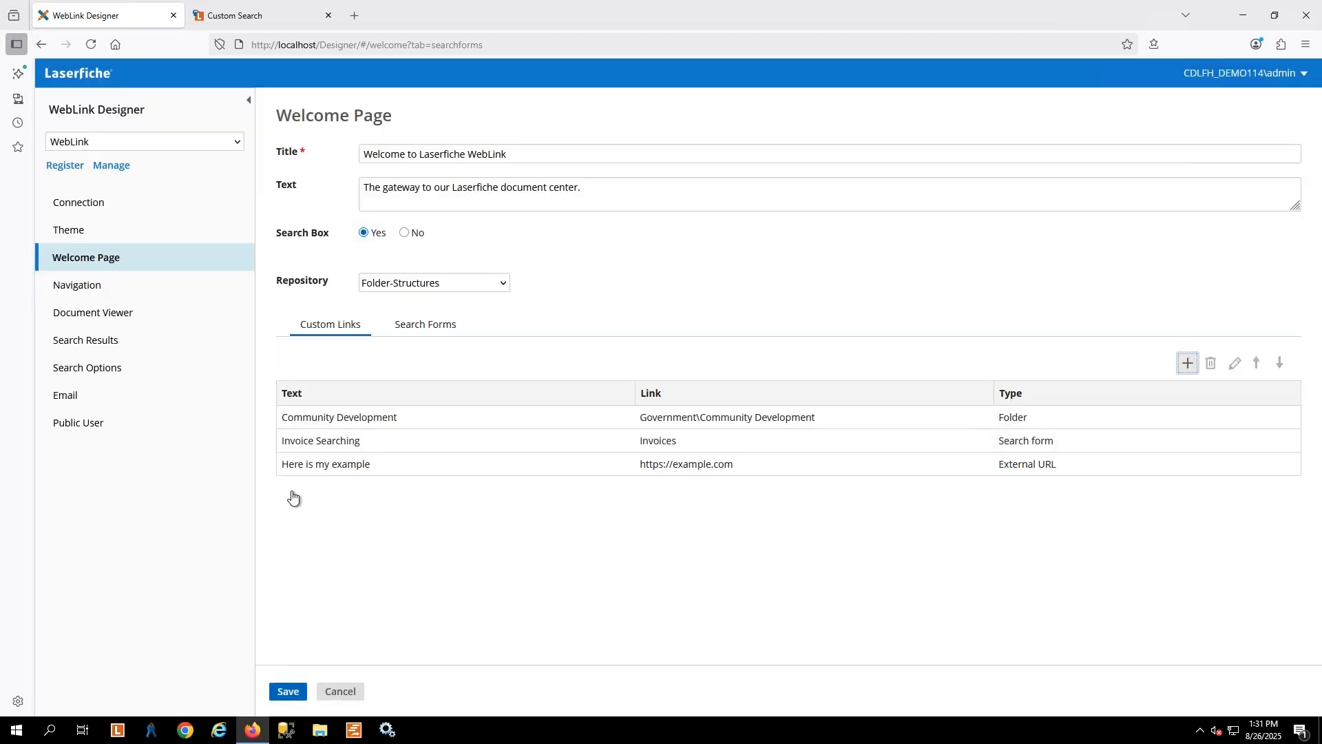
# Open the WebLink welcome page in a new tab, test the "Here is my example" link, and return to the welcome page
pyautogui.click(238, 15)
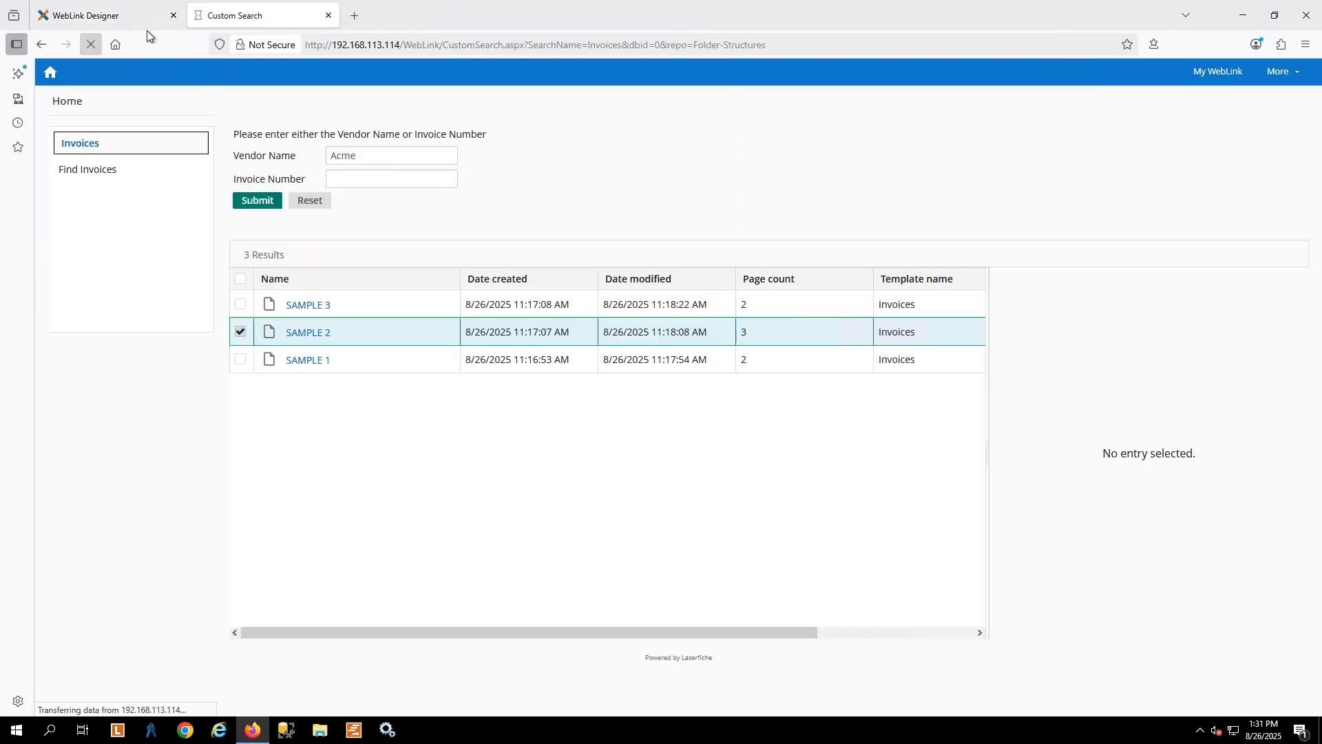
pyautogui.click(49, 75)
pyautogui.click(48, 76)
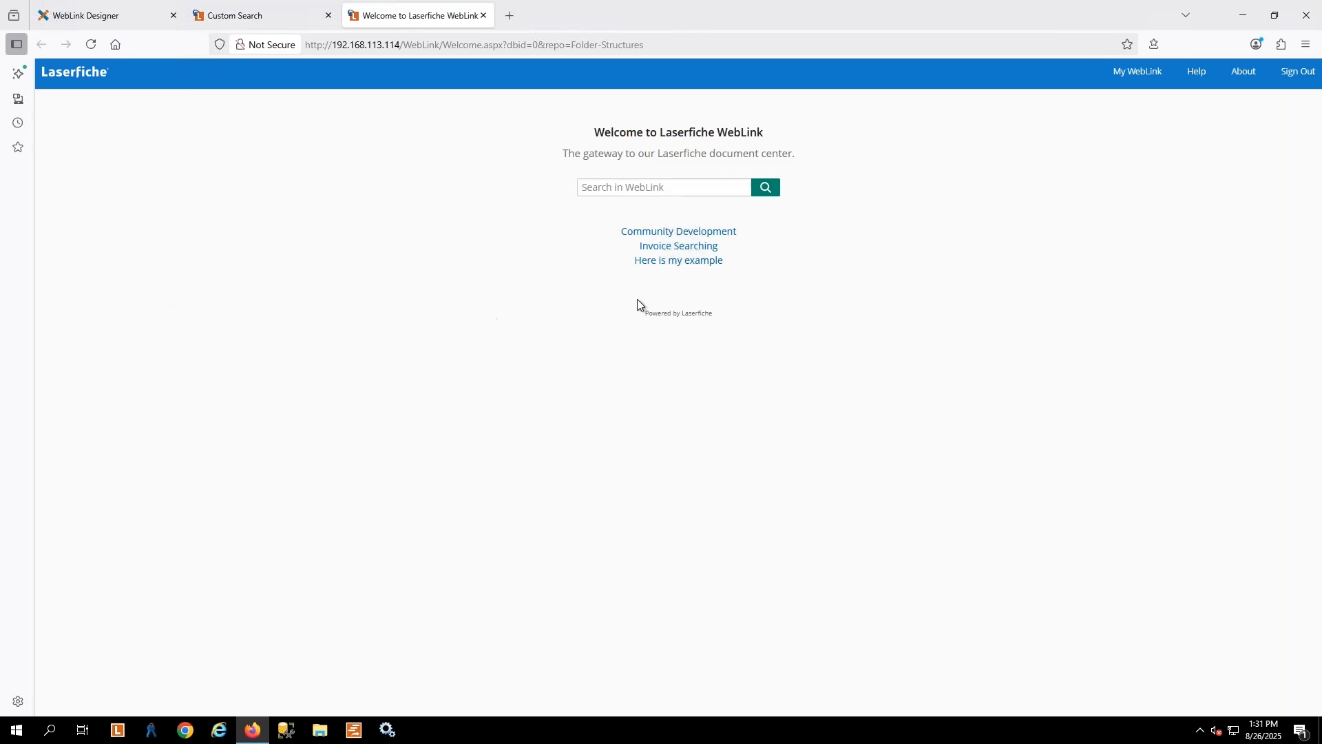
pyautogui.click(680, 260)
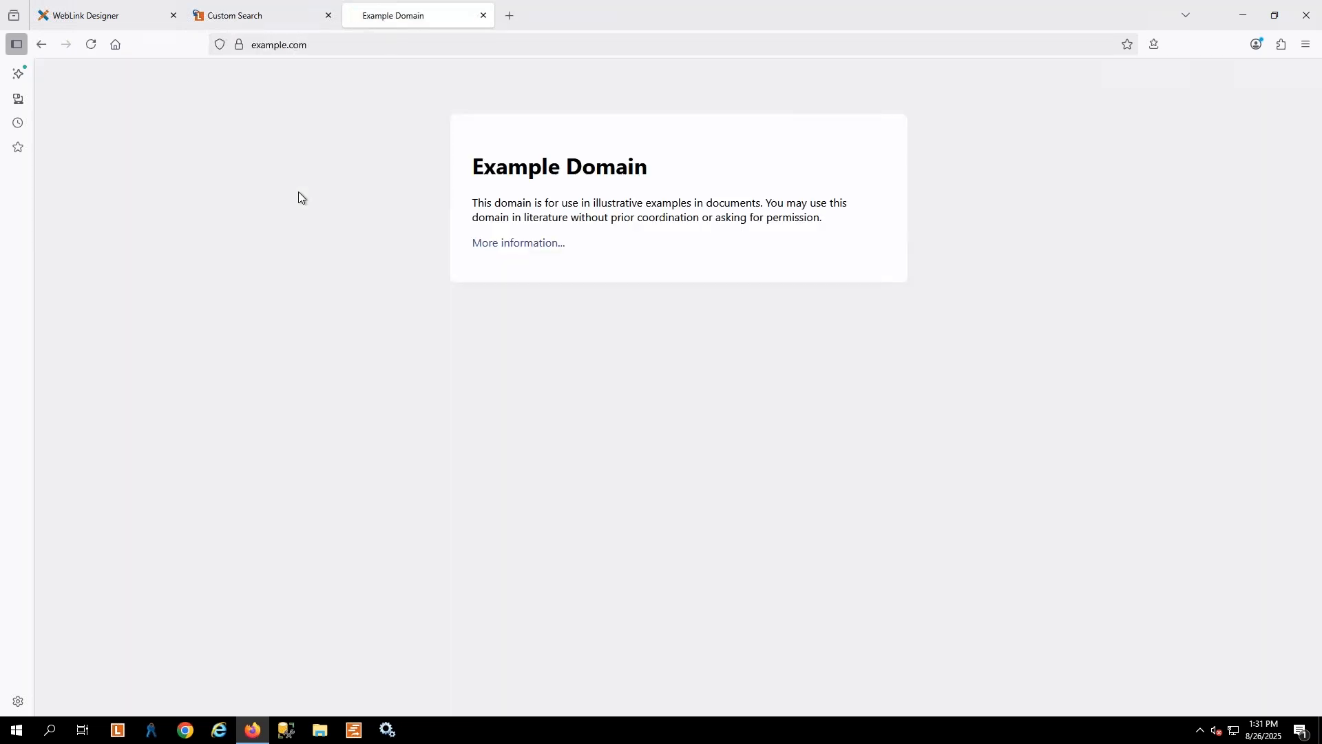
pyautogui.click(40, 44)
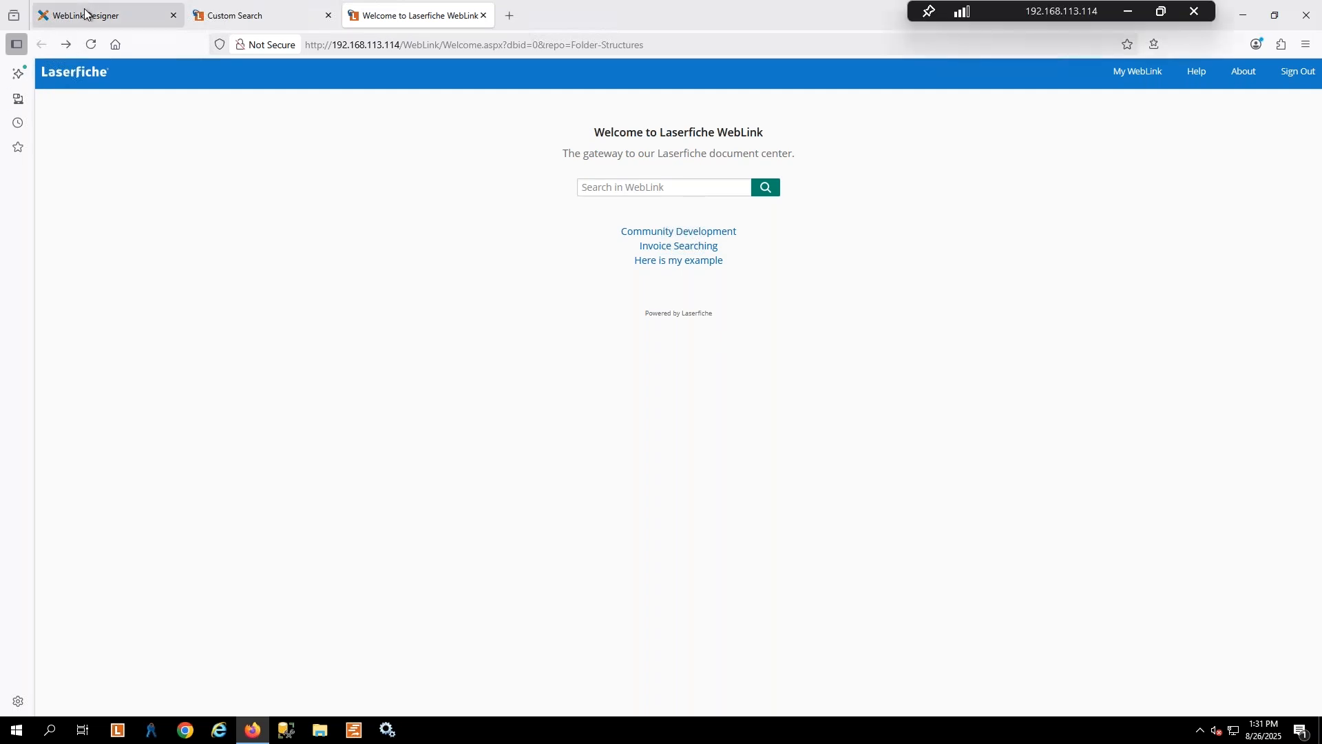
# In WebLink Designer, change the theme's main logo to the image Hiking Sign v2.png and save the settings
pyautogui.click(184, 110)
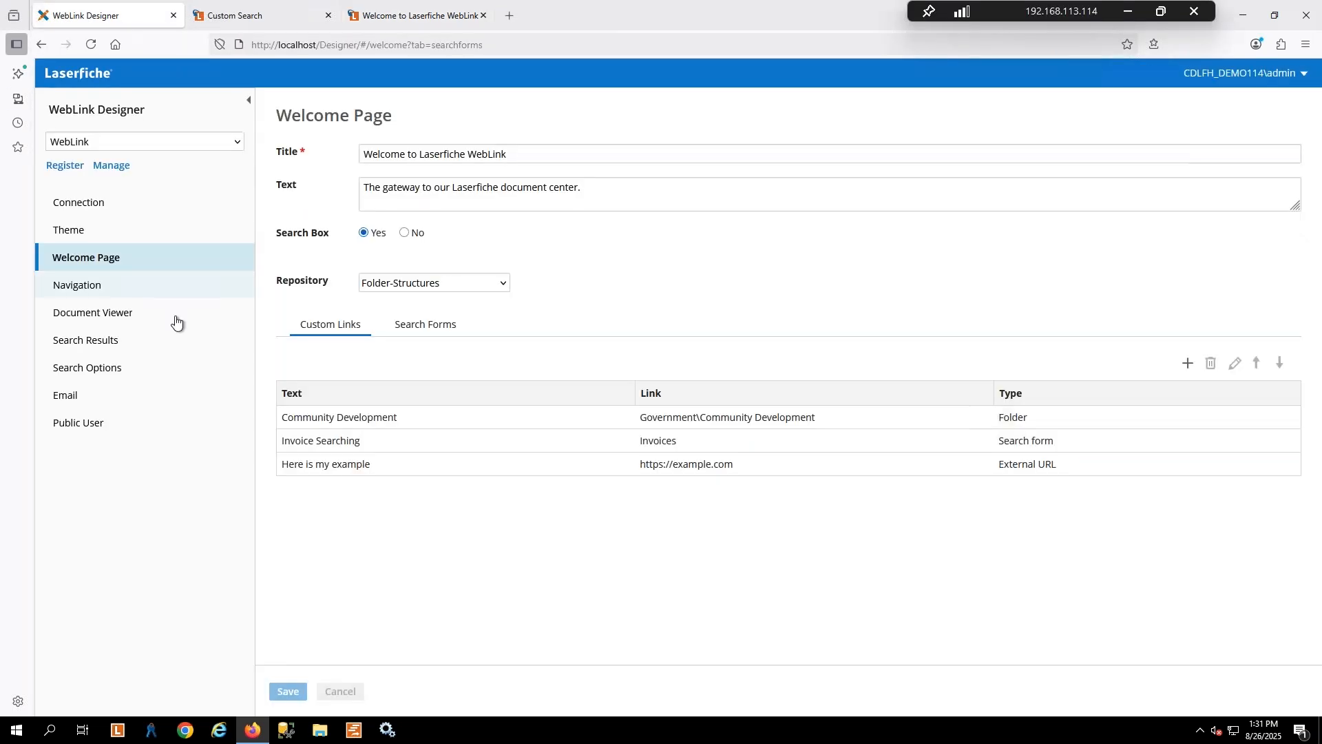
pyautogui.click(70, 231)
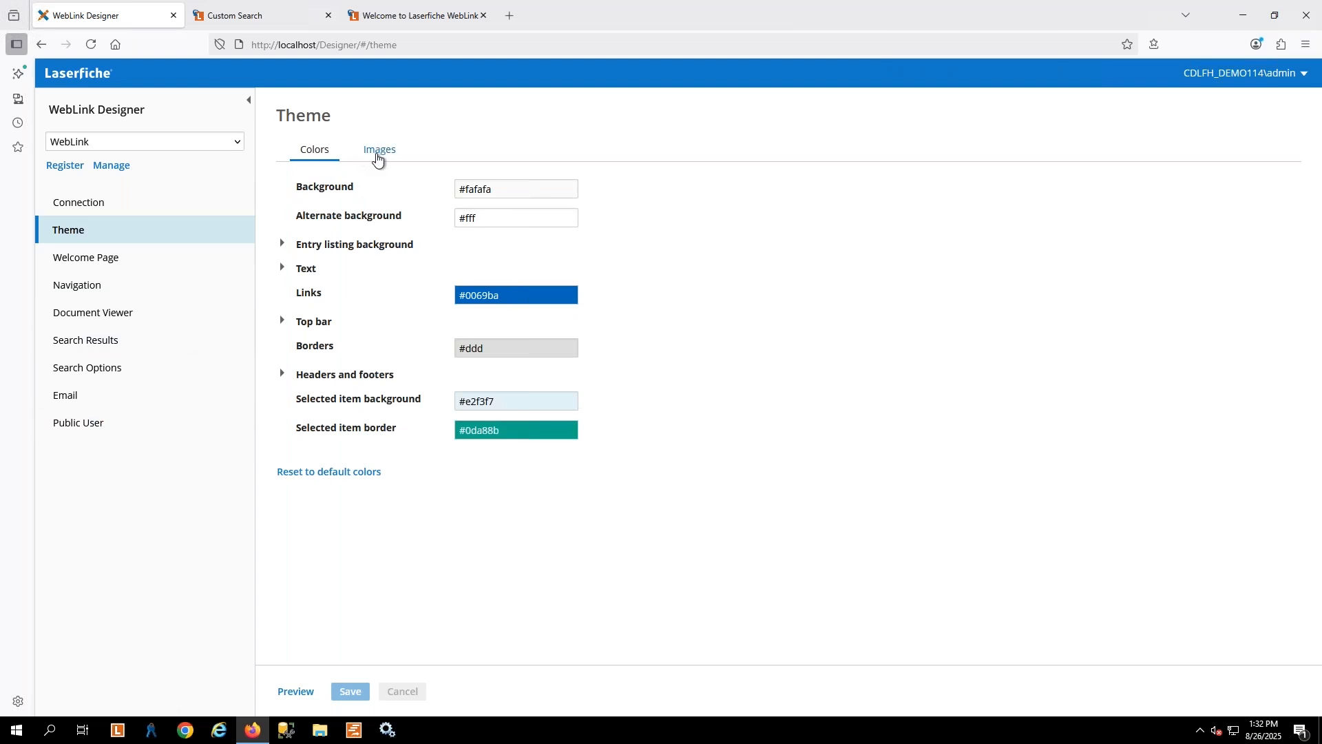
pyautogui.click(379, 149)
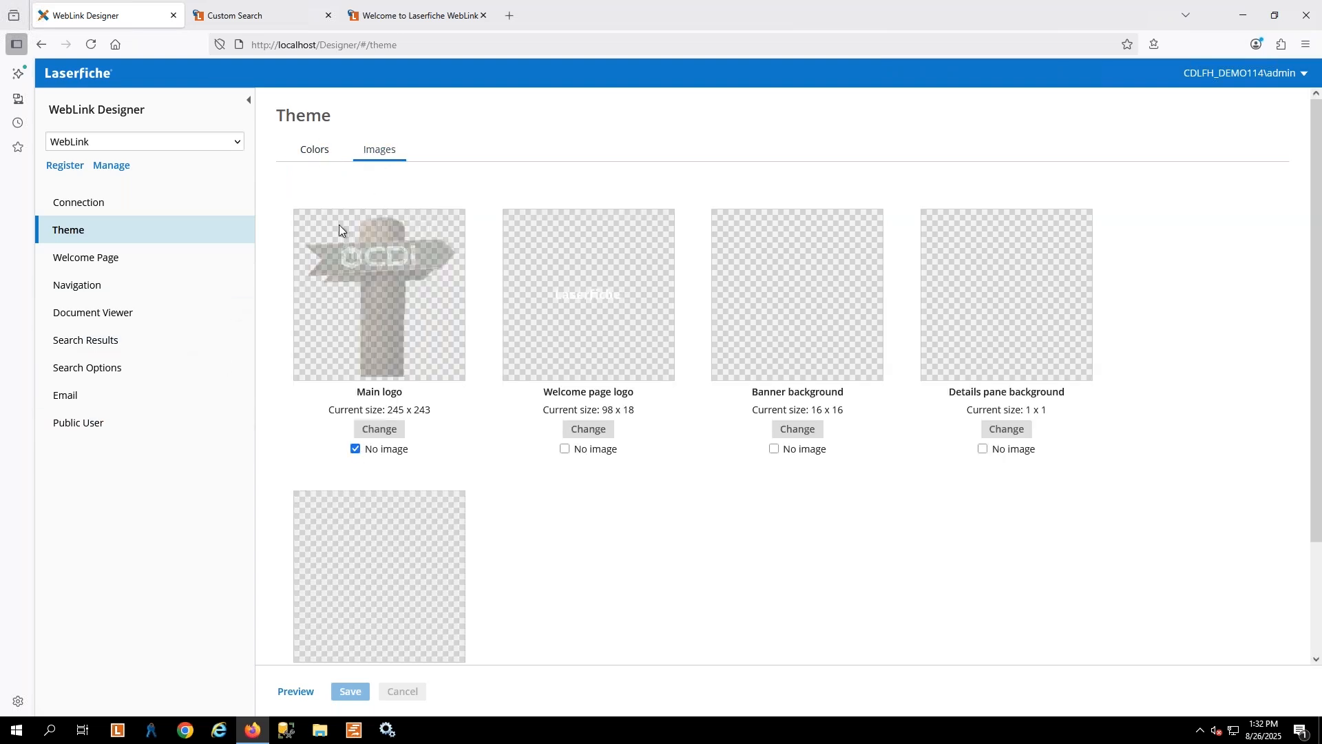
pyautogui.click(378, 430)
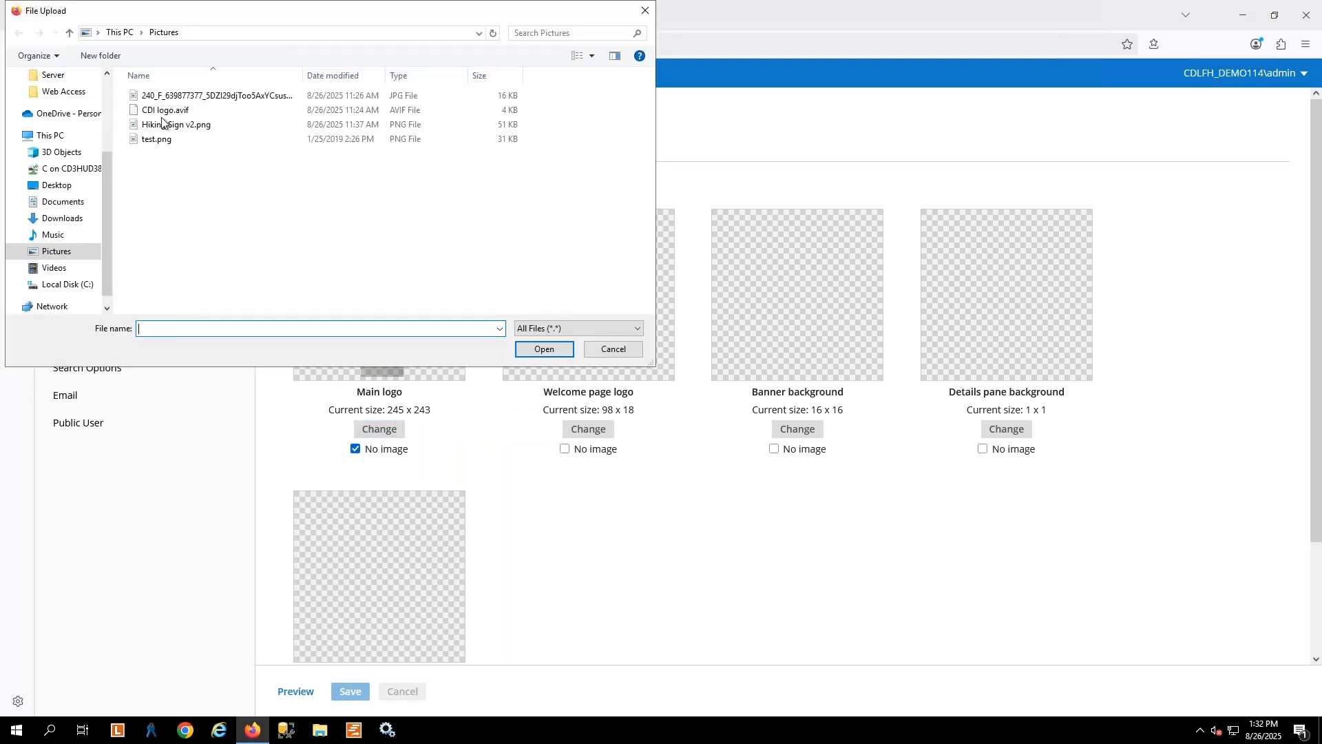
pyautogui.doubleClick(180, 130)
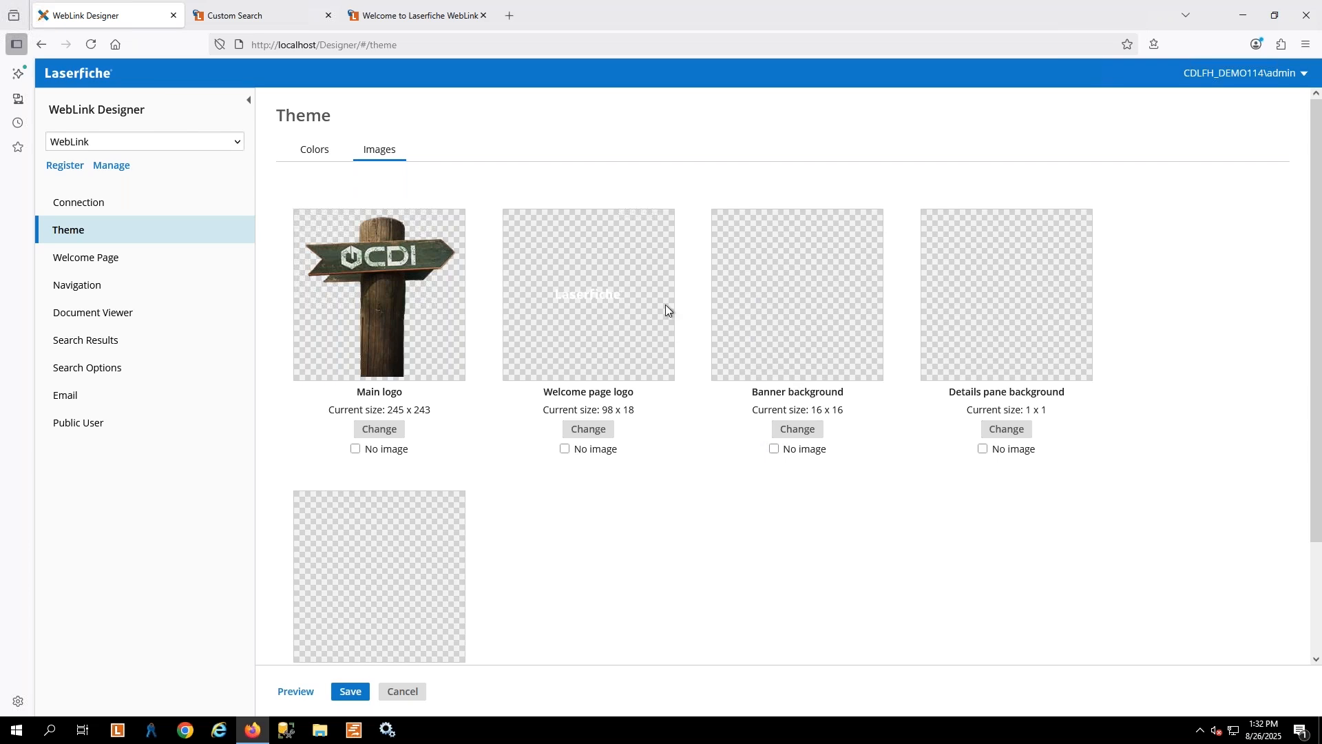
pyautogui.scroll(-2, 254, 458)
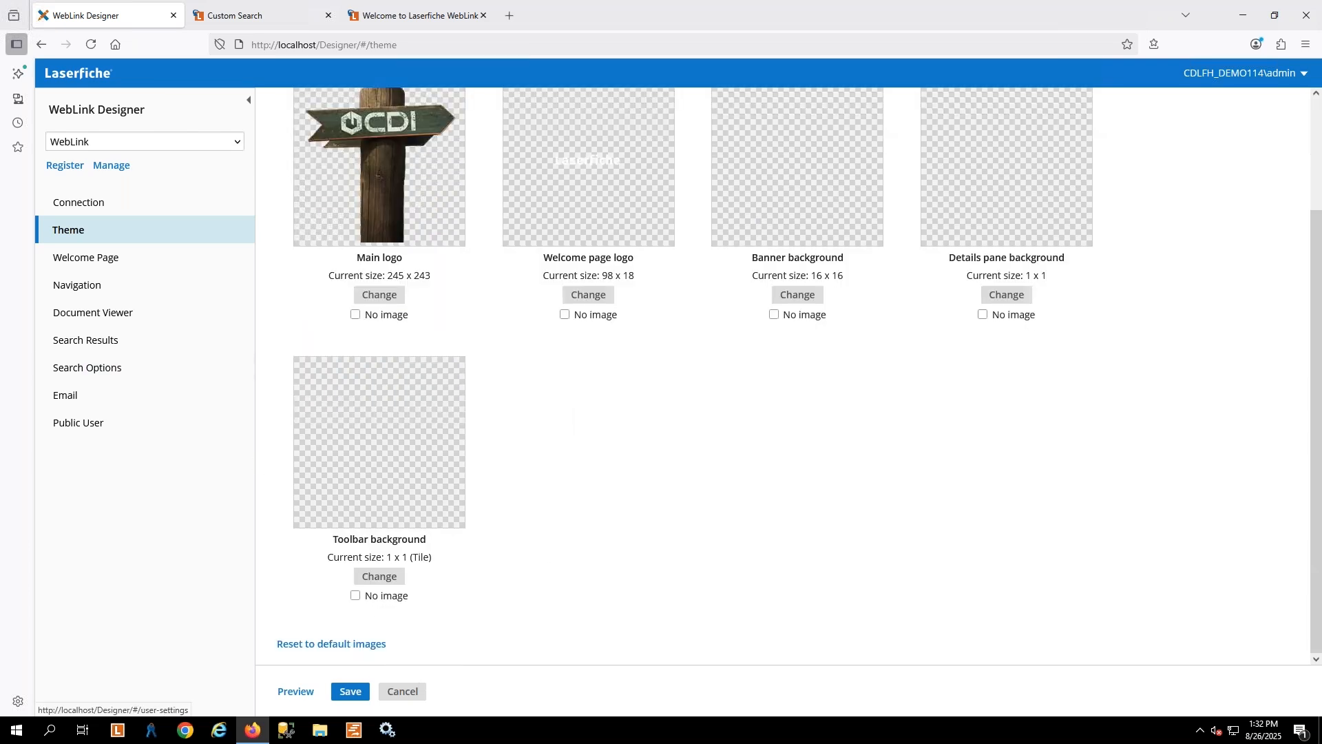
pyautogui.click(351, 692)
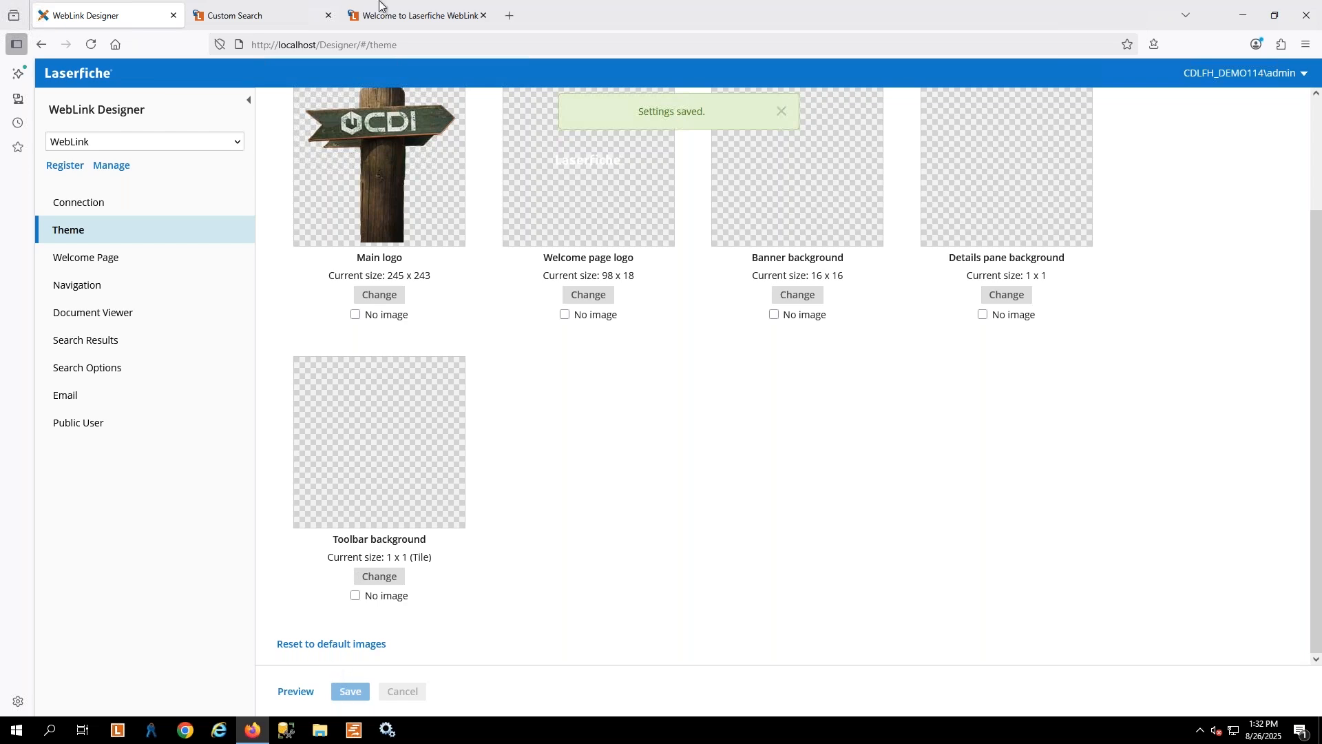
# Check the WebLink welcome page for the new main logo and open the theme preview from WebLink Designer
pyautogui.scroll(3, 343, 252)
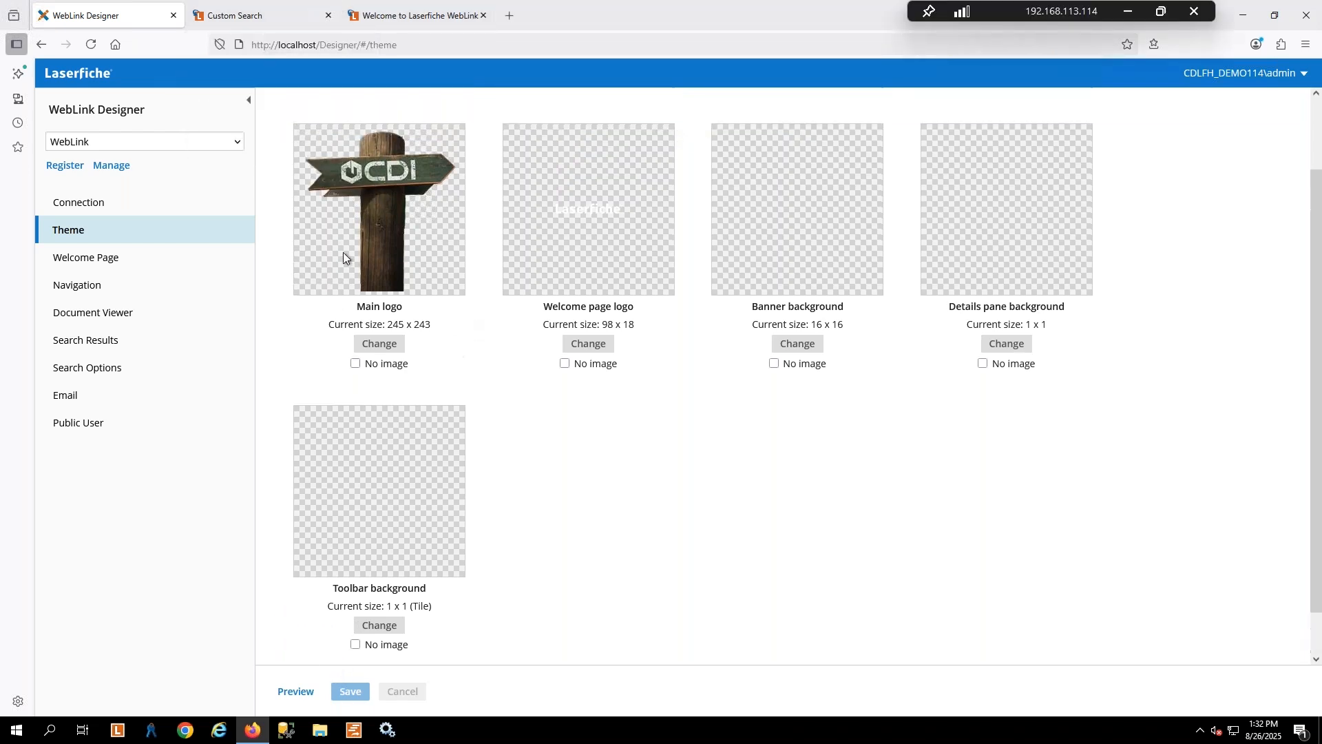
pyautogui.click(234, 15)
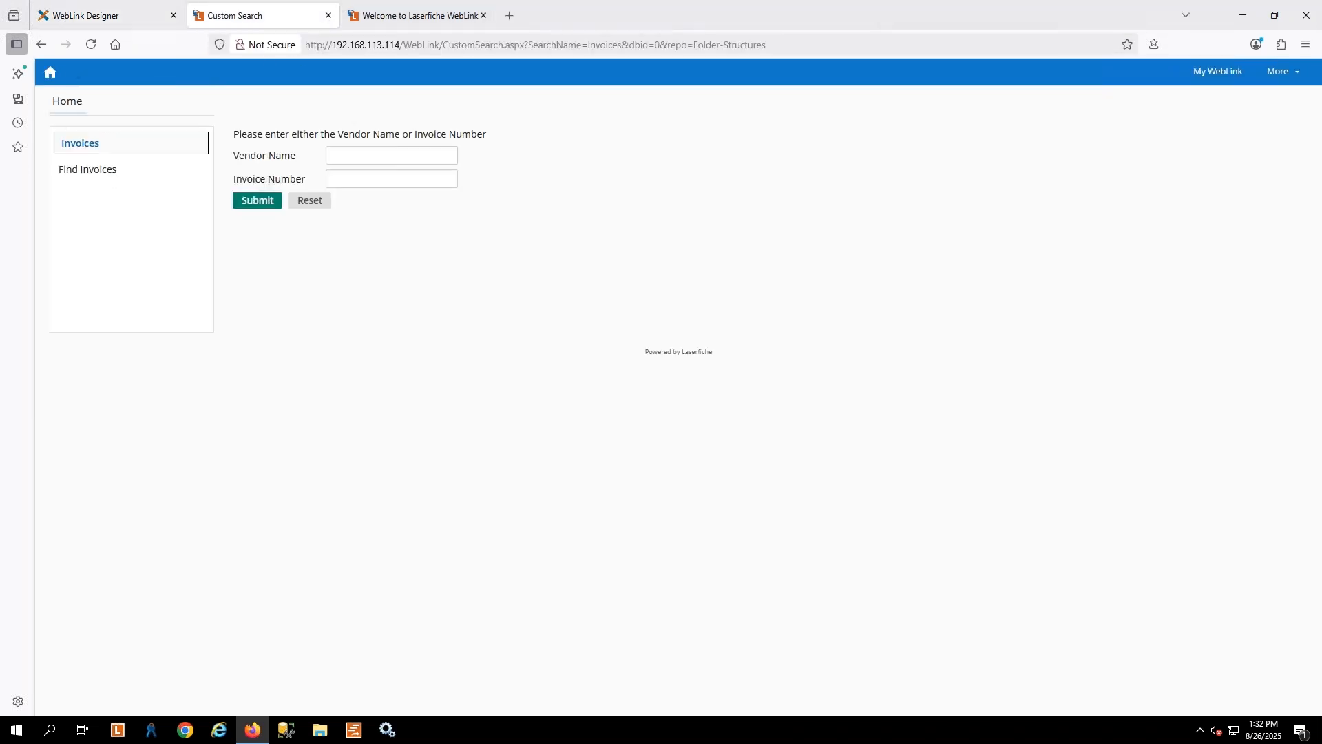
pyautogui.click(55, 95)
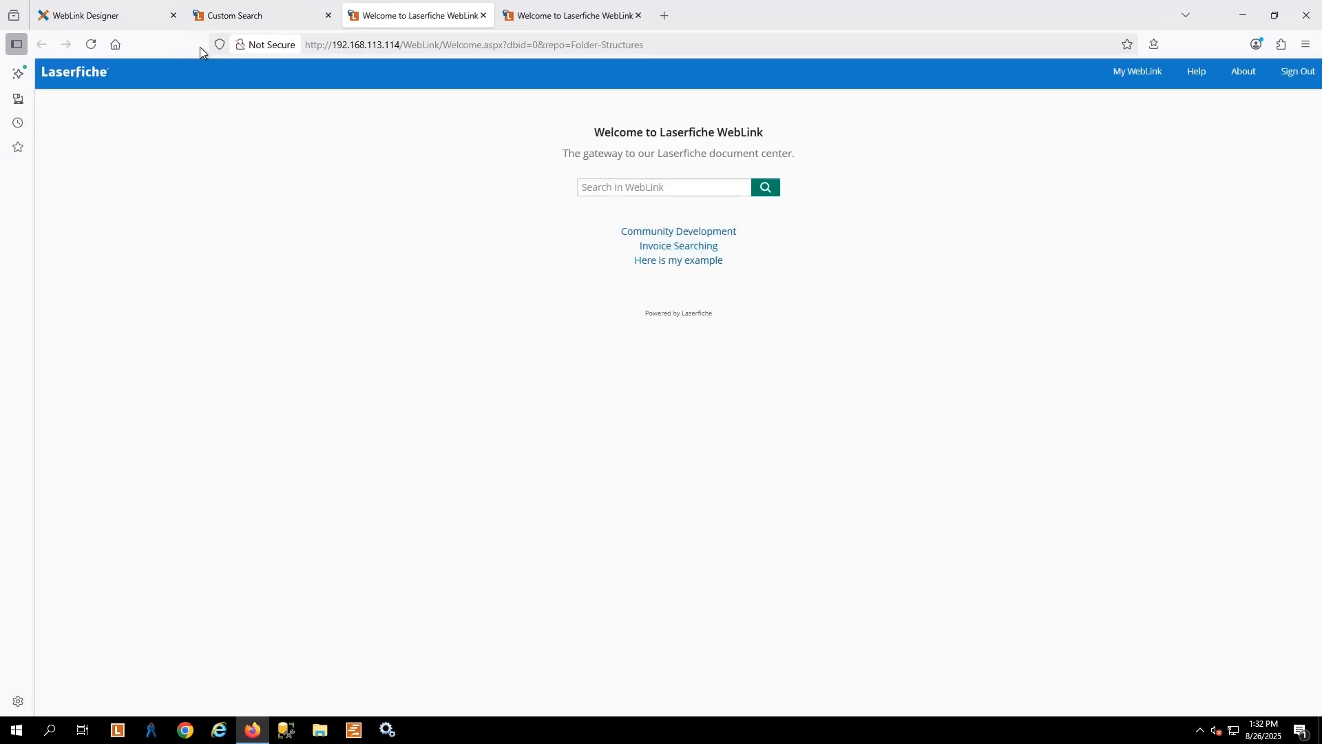
pyautogui.click(143, 14)
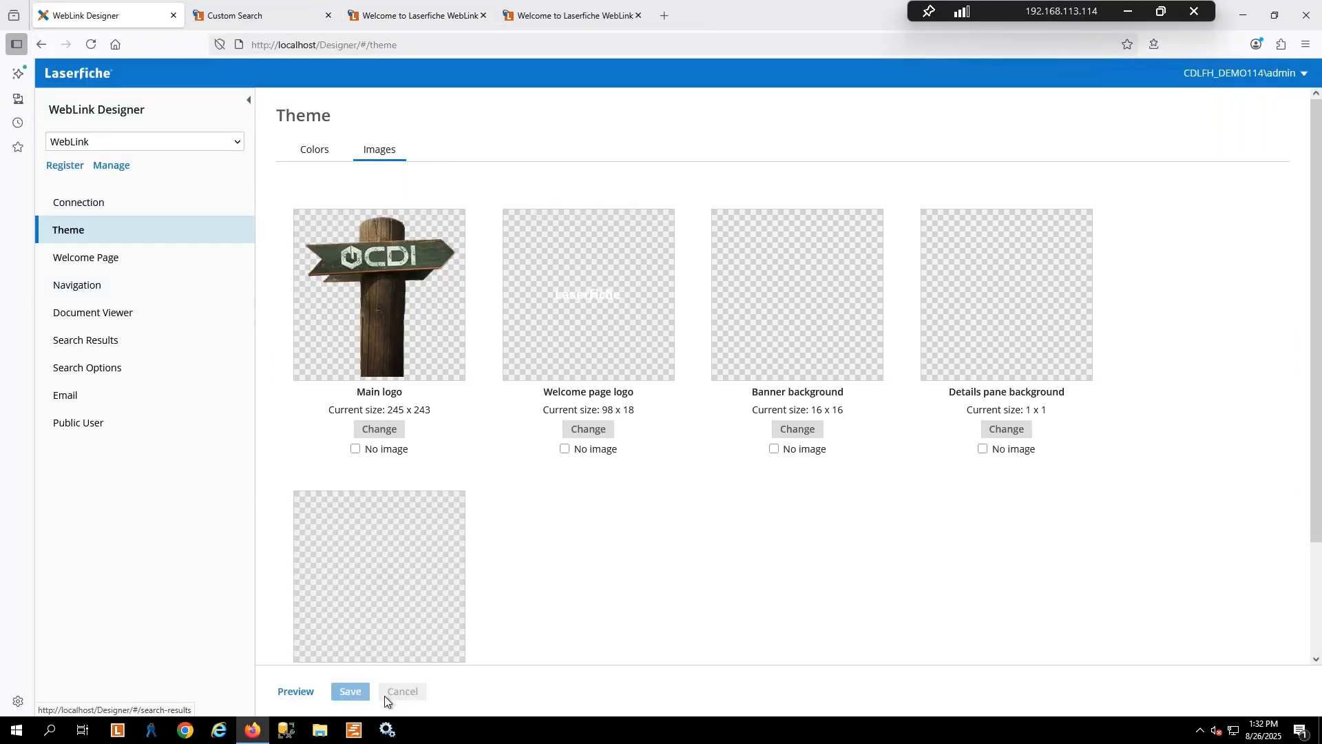
pyautogui.click(296, 691)
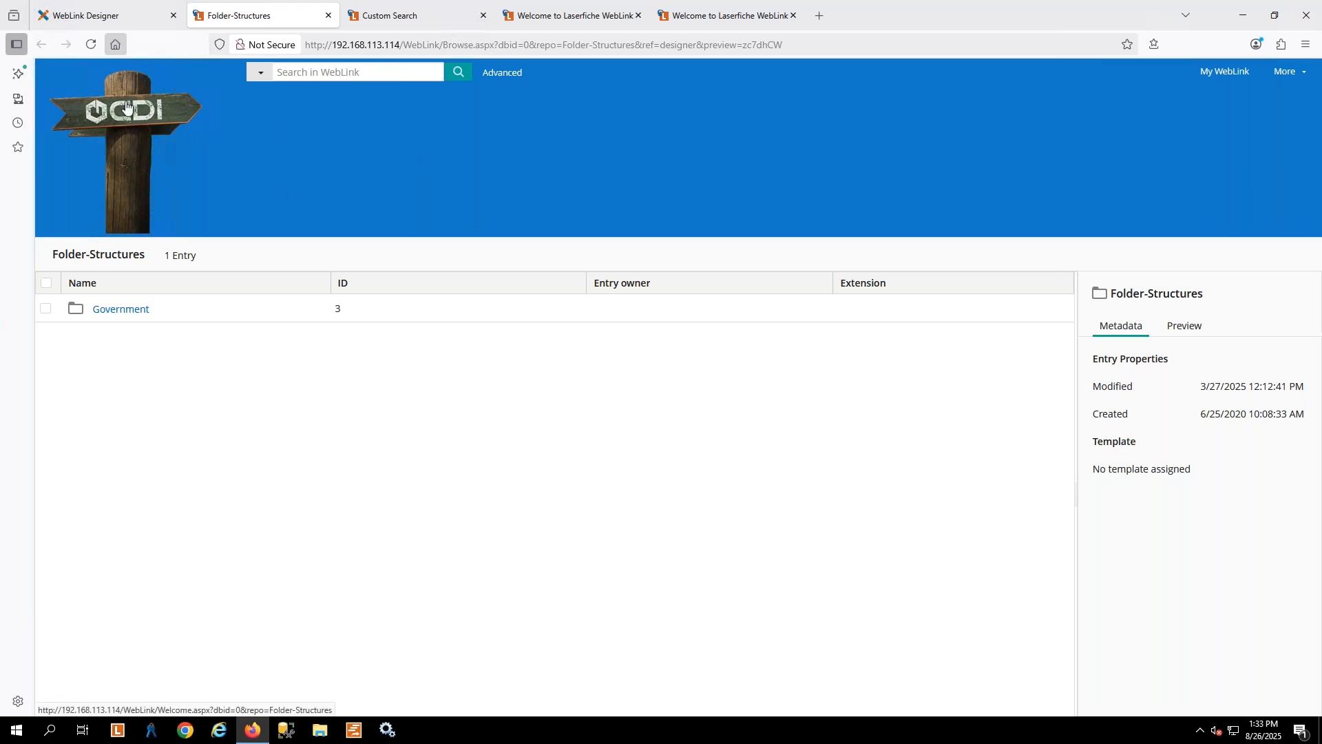
# Review the Search Results display options with their preview, and the Public User settings in WebLink Designer
pyautogui.click(104, 5)
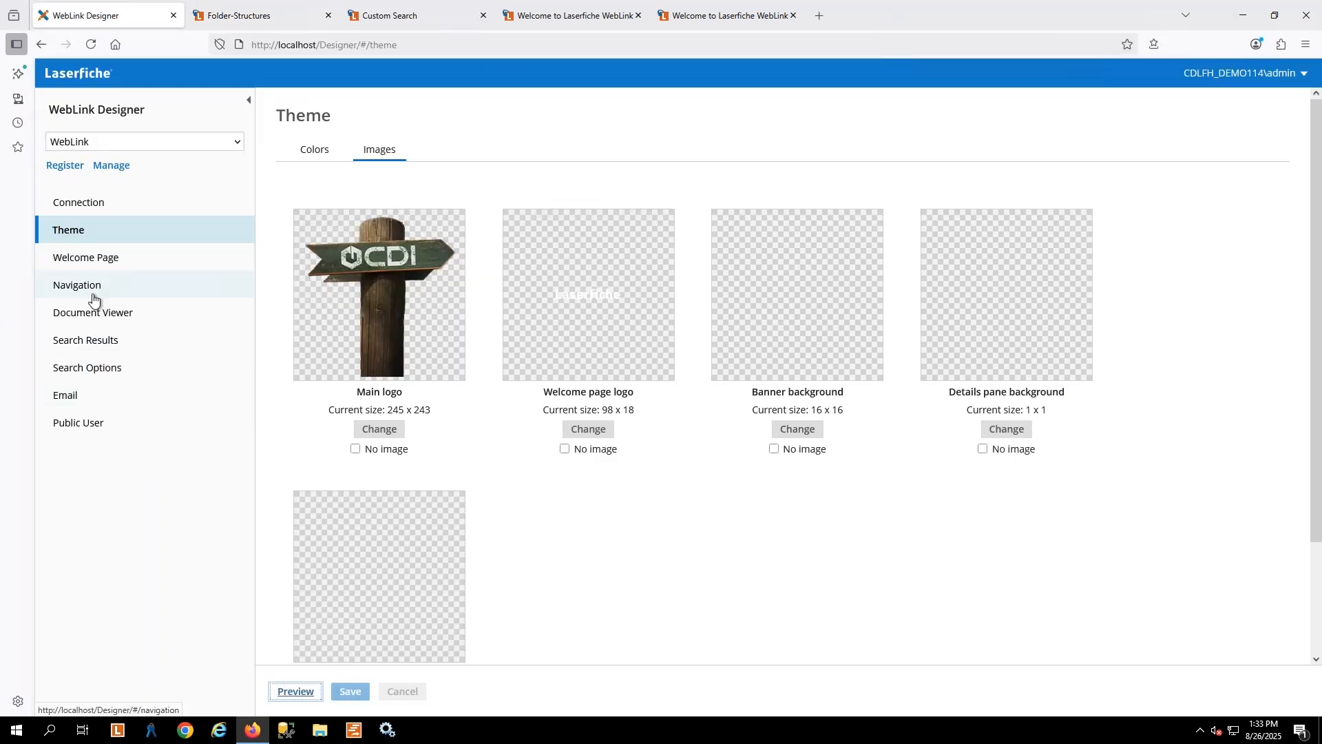
pyautogui.click(86, 352)
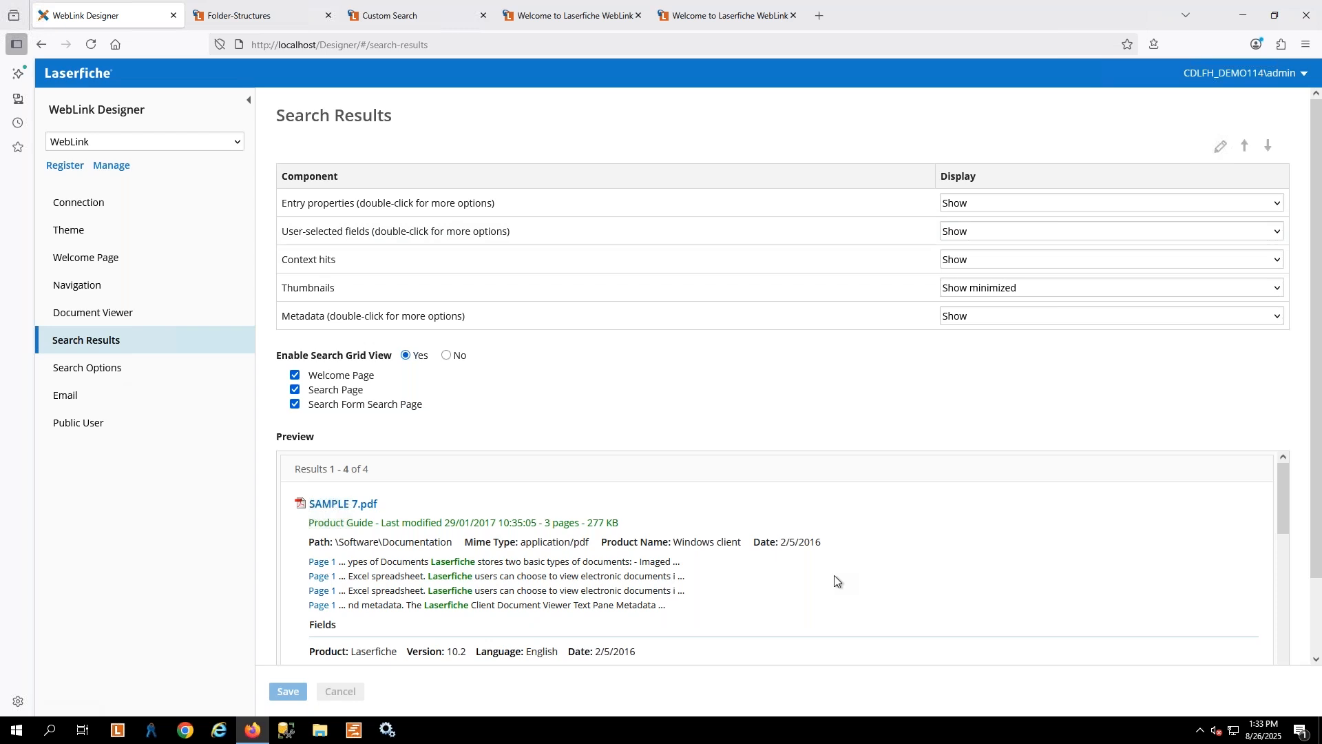
pyautogui.scroll(-1, 835, 580)
pyautogui.scroll(1, 835, 580)
pyautogui.scroll(-1, 834, 581)
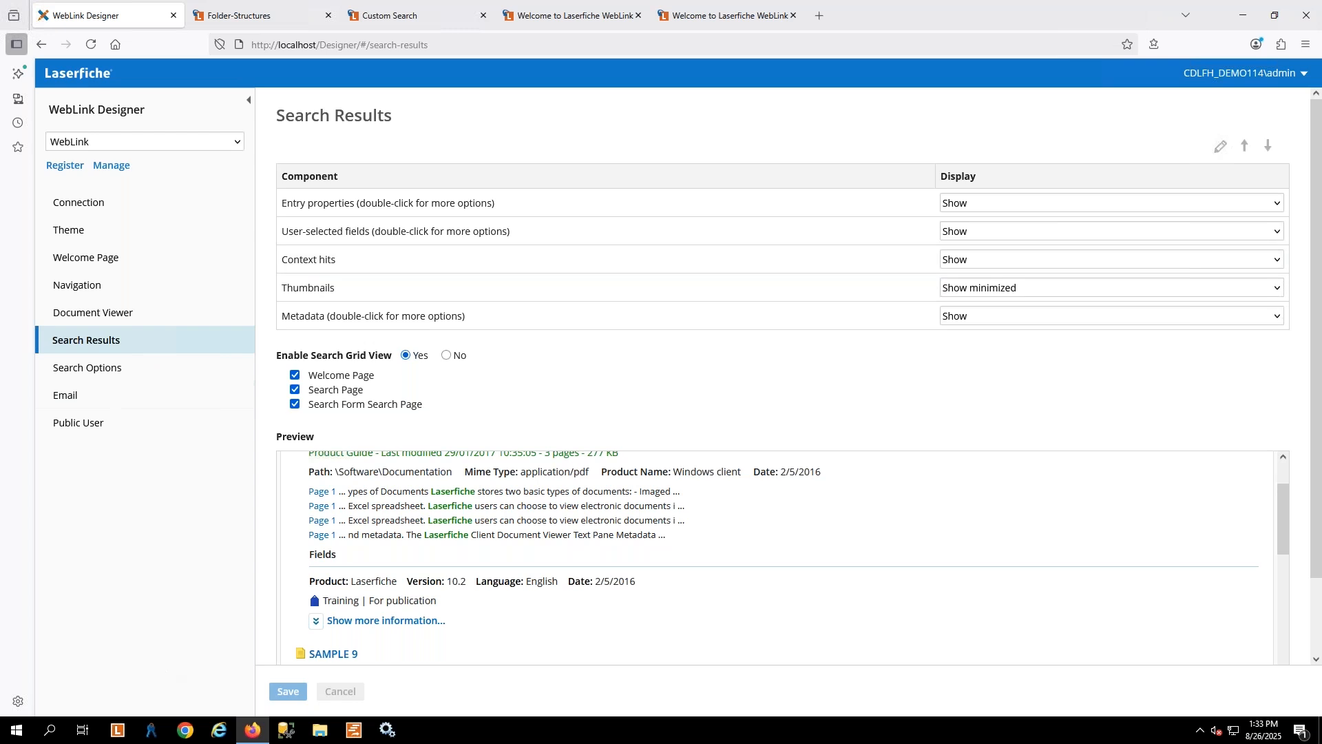
pyautogui.click(77, 422)
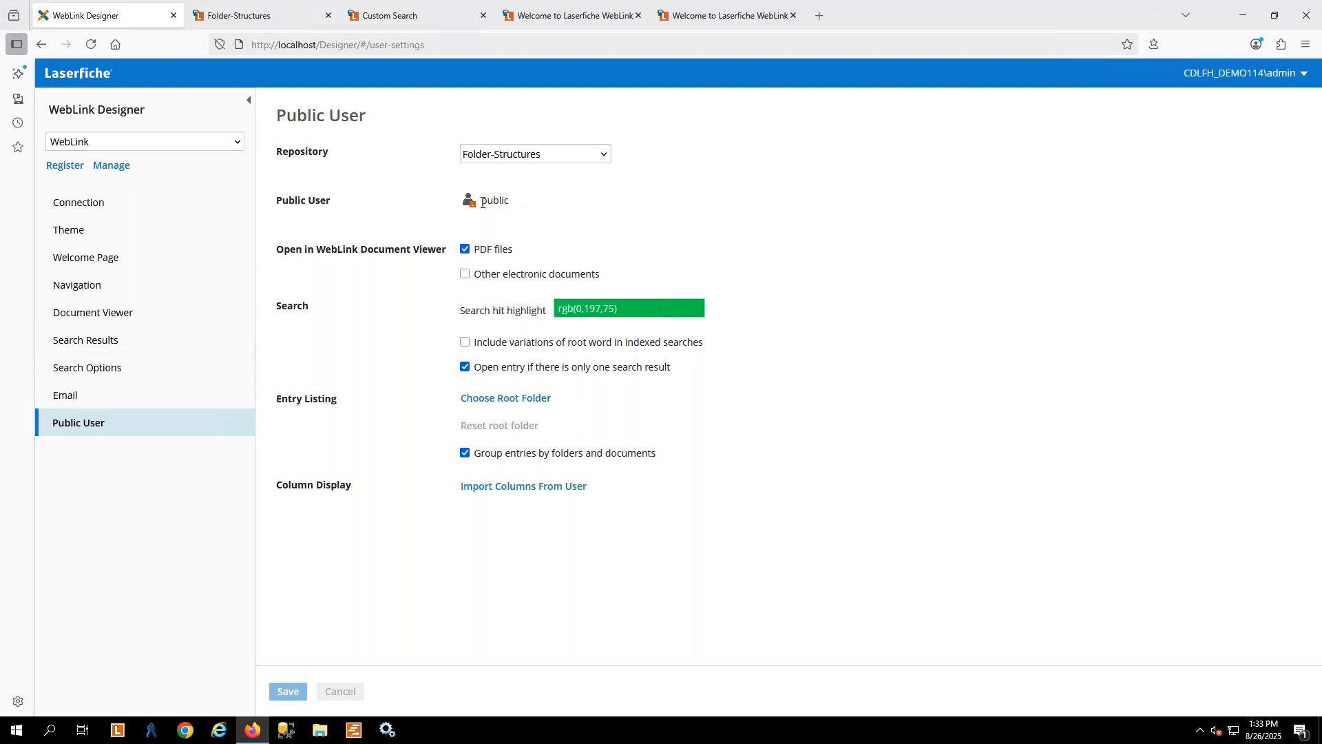
pyautogui.moveTo(482, 202); pyautogui.dragTo(513, 201)
# Start a second repository entry in the Connection settings with the server name 192.168.113.114
pyautogui.click(100, 206)
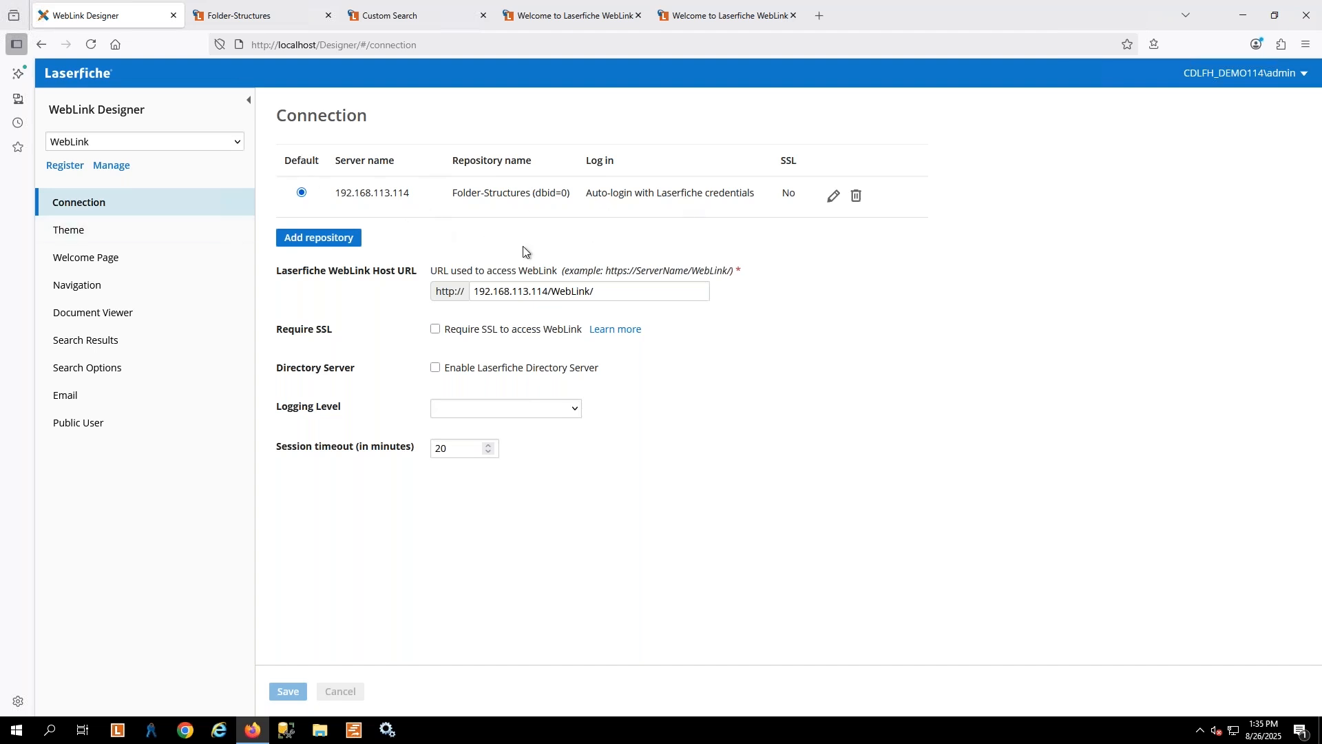
pyautogui.click(306, 243)
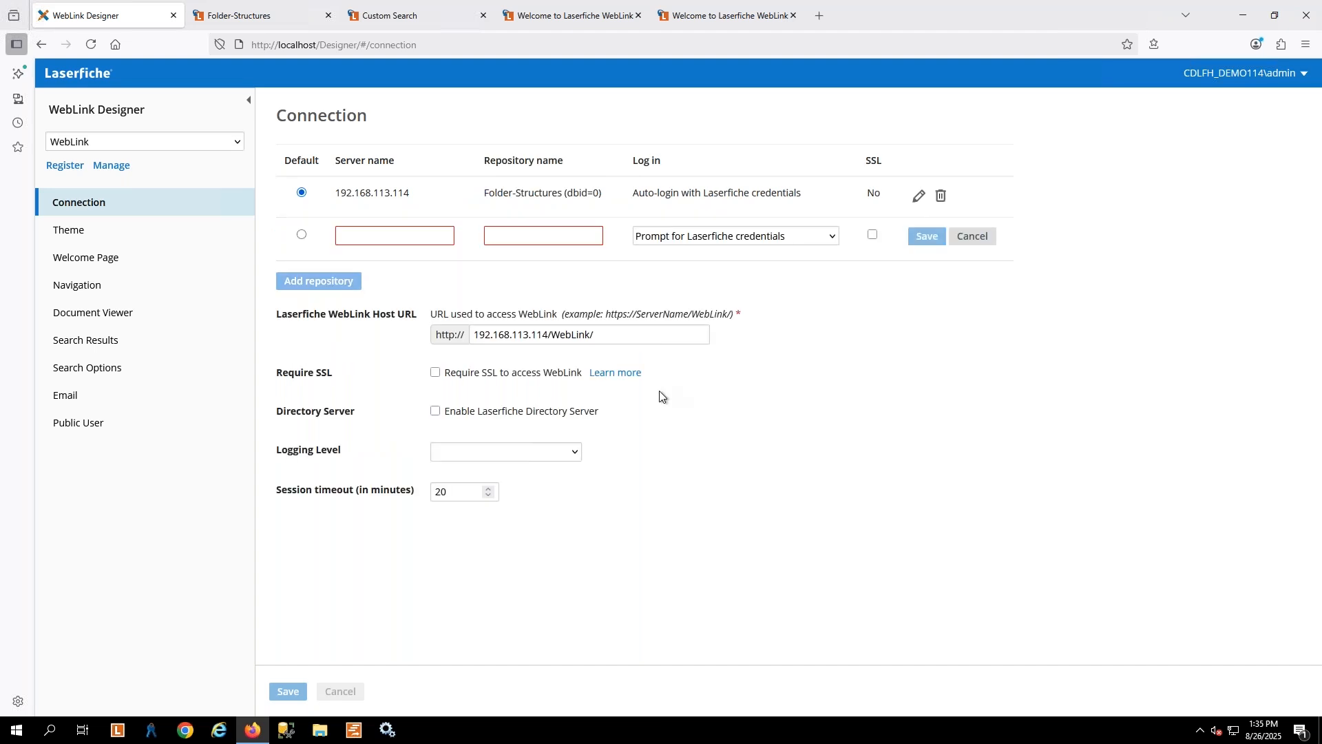
pyautogui.click(378, 236)
pyautogui.write('1')
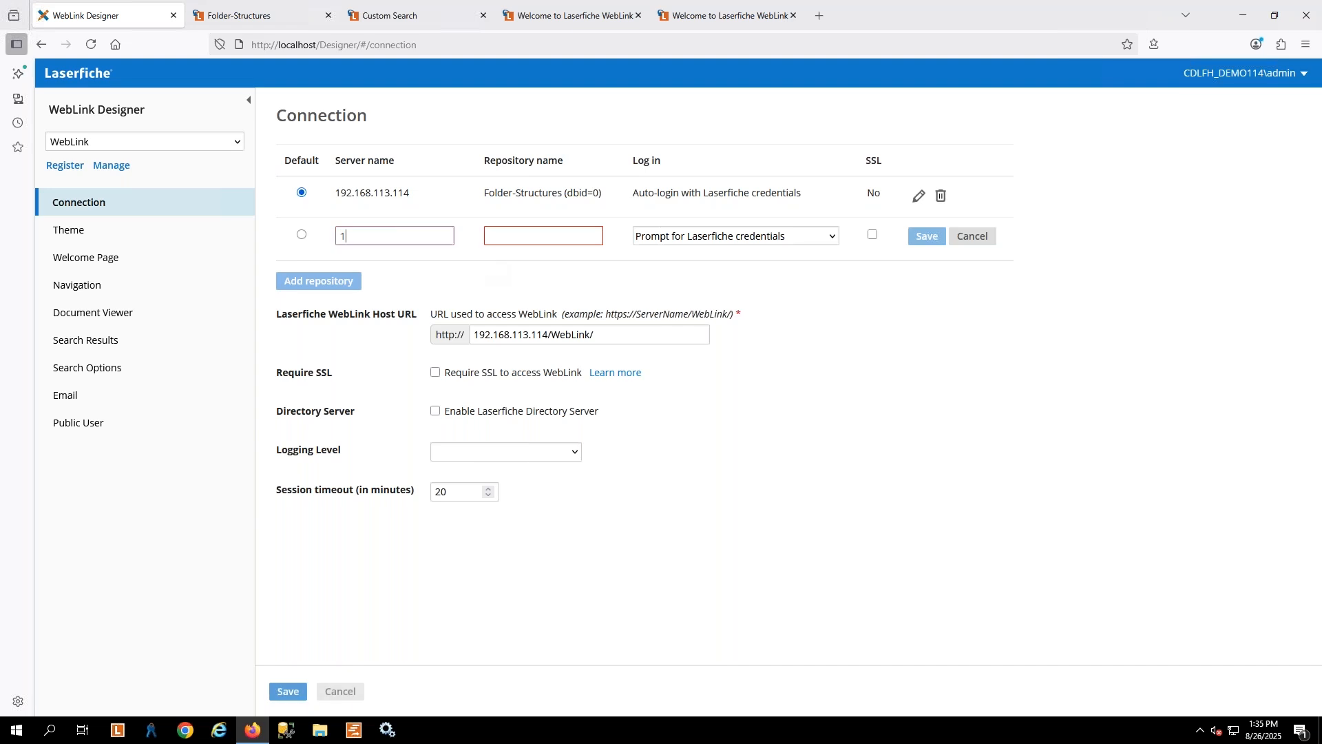
pyautogui.write('92.168.')
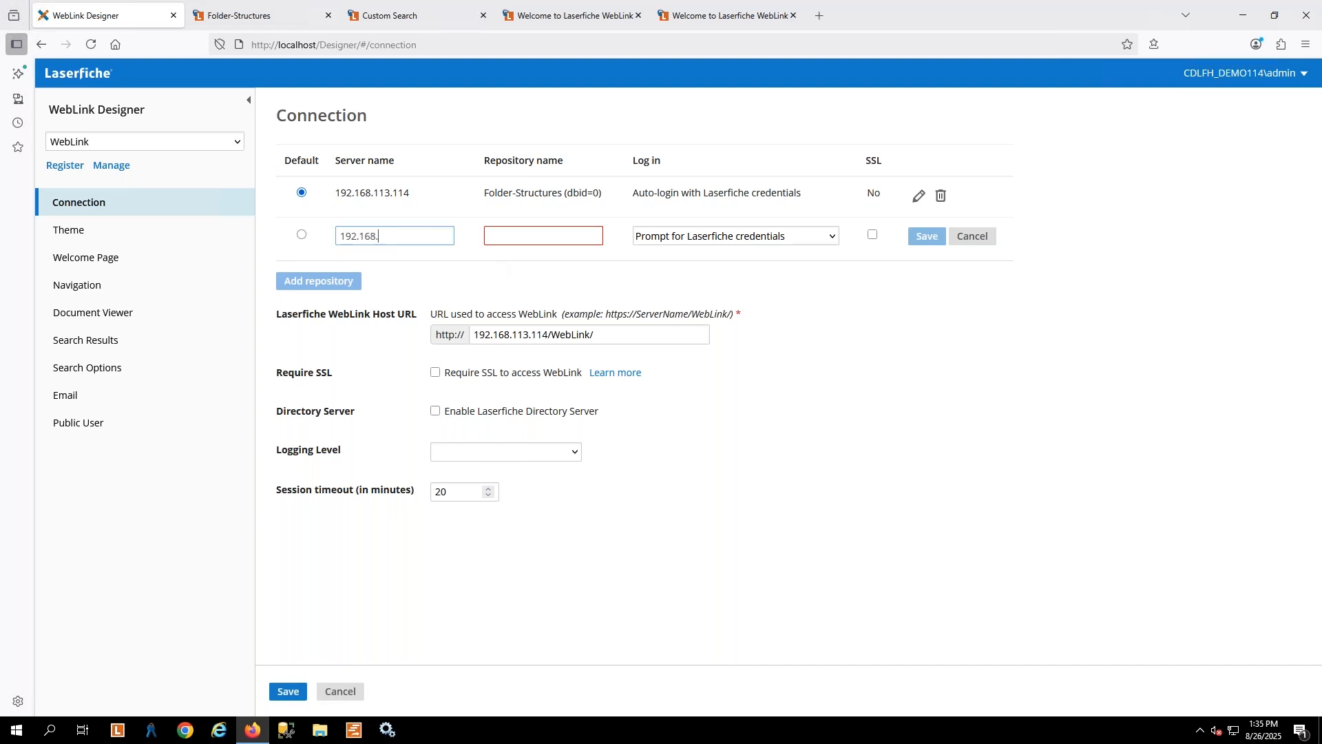
pyautogui.write('113.114')
# Set the new entry's repository to Folder-Structures and save it with the "Prompt for Laserfiche credentials" login
pyautogui.press('Tab')
pyautogui.write('Rol')
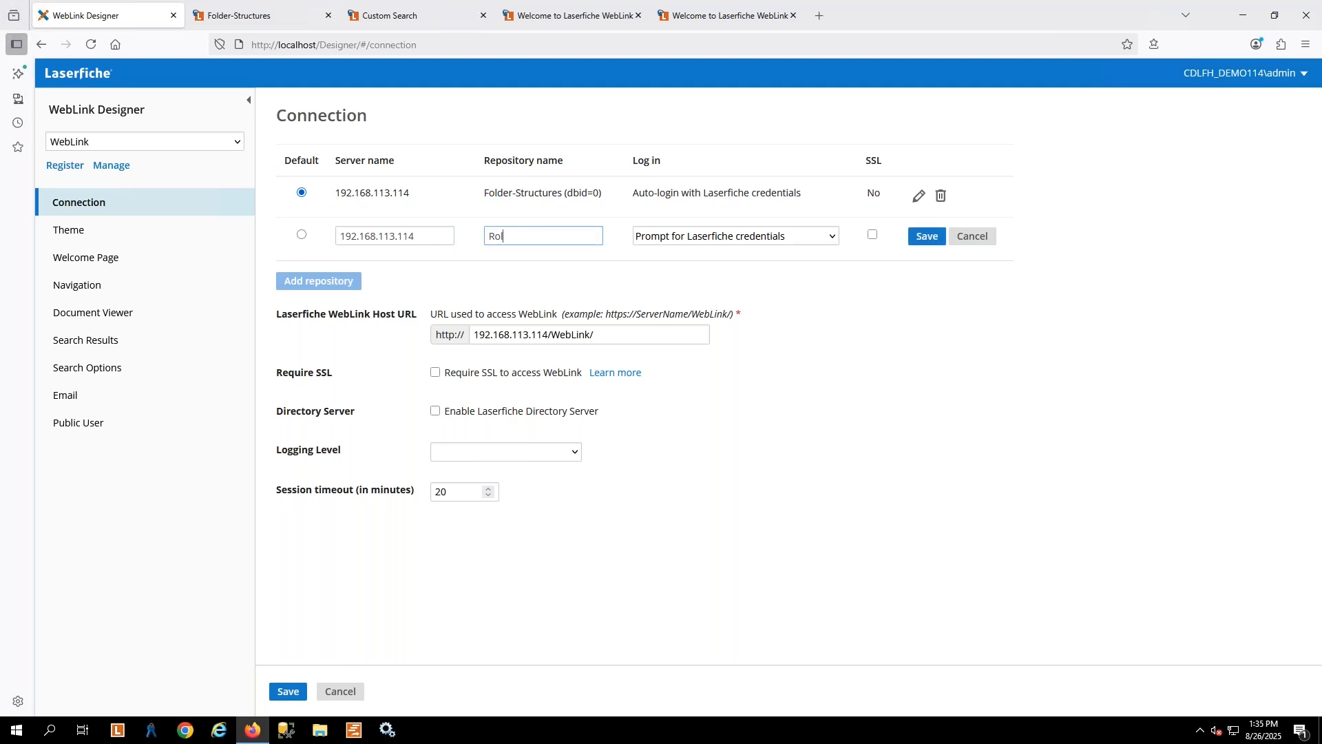
pyautogui.press('BackSpace')
pyautogui.press('BackSpace')
pyautogui.press('BackSpace')
pyautogui.write('Fo')
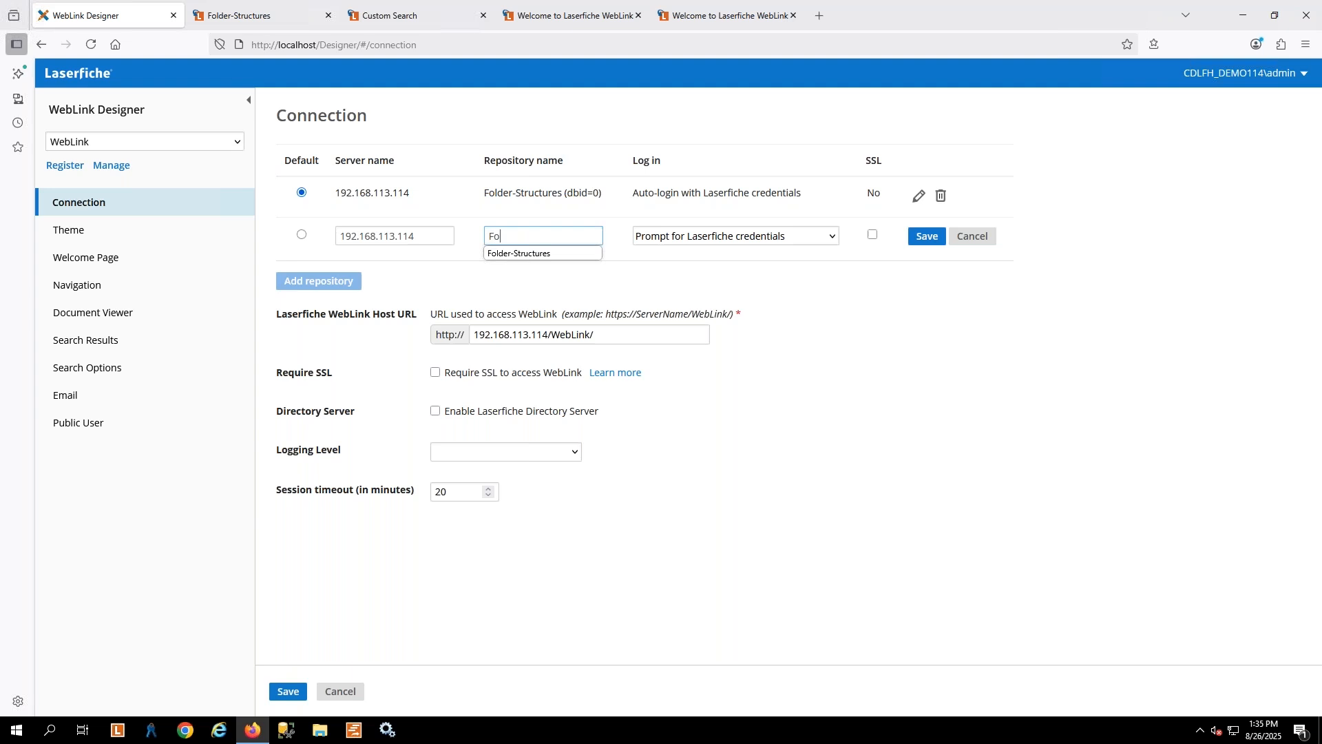
pyautogui.press('Down')
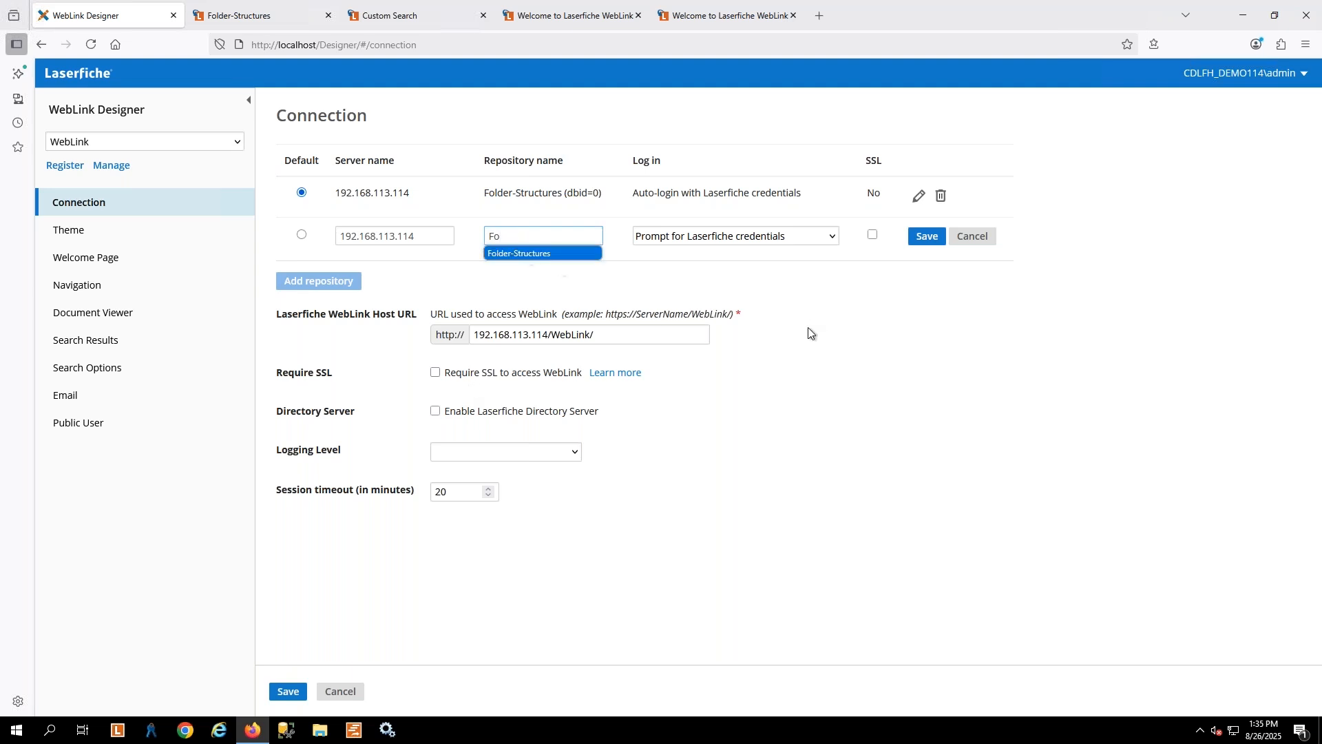
pyautogui.press('Return')
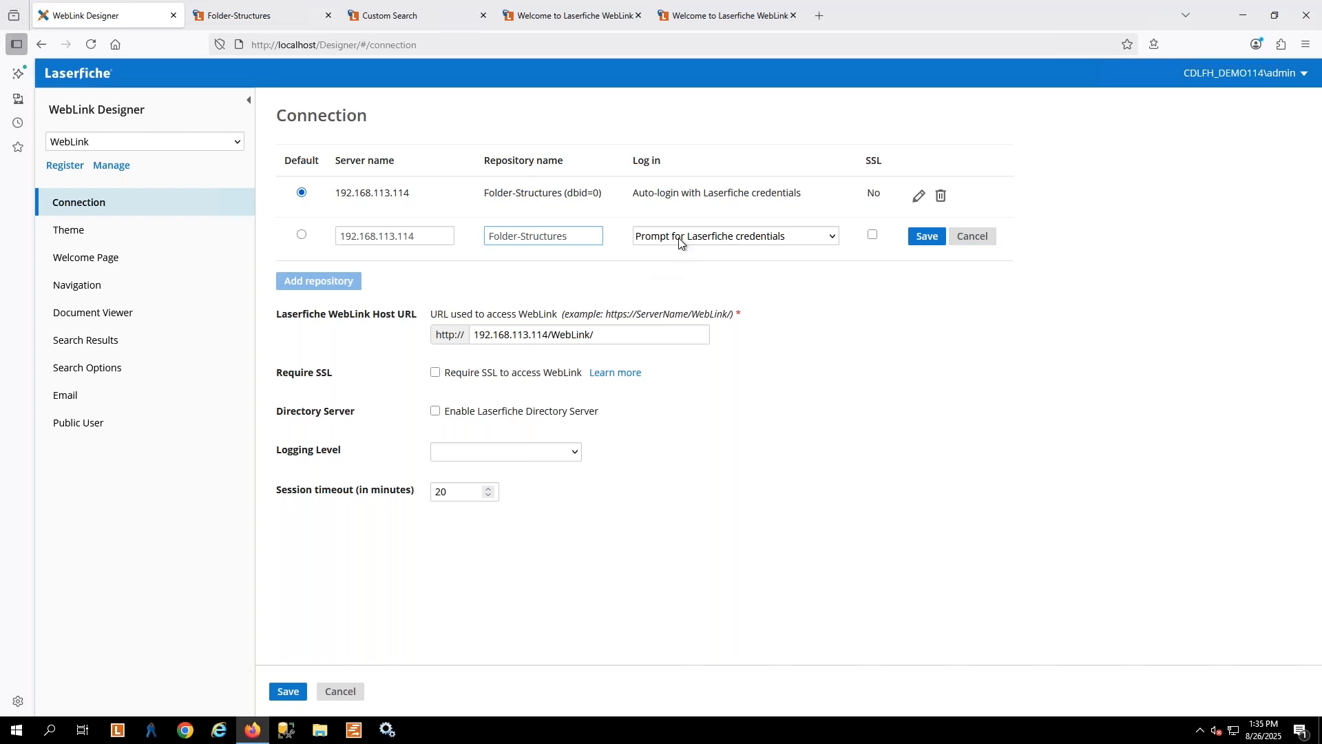
pyautogui.click(921, 239)
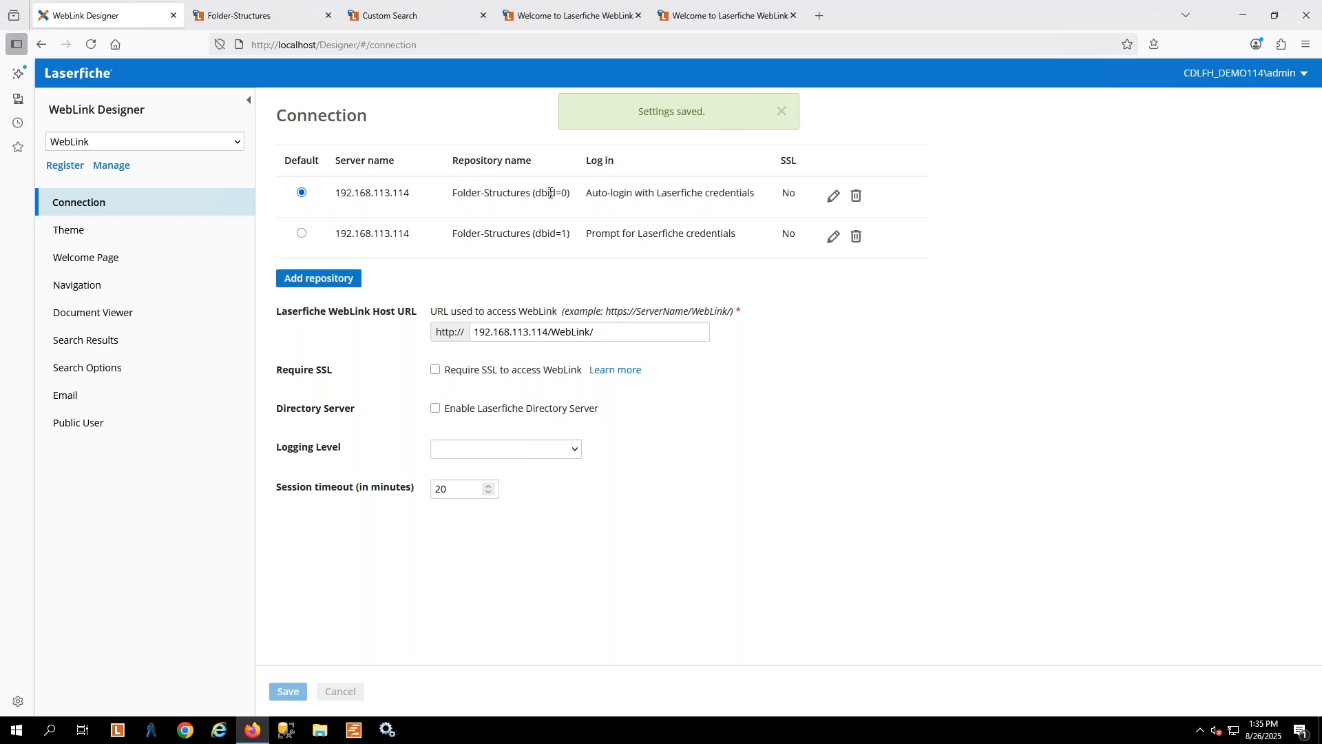
pyautogui.moveTo(568, 193); pyautogui.dragTo(535, 193)
pyautogui.click(248, 17)
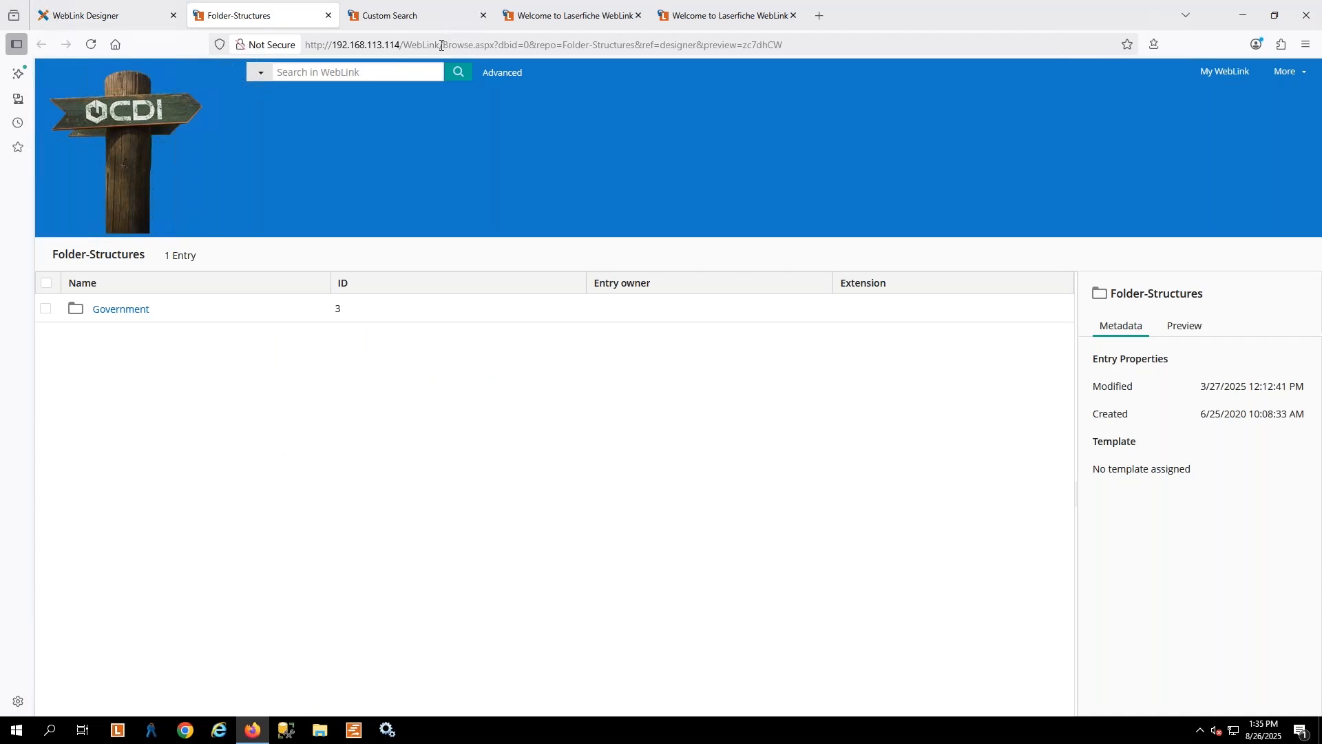
pyautogui.moveTo(441, 46); pyautogui.dragTo(829, 44)
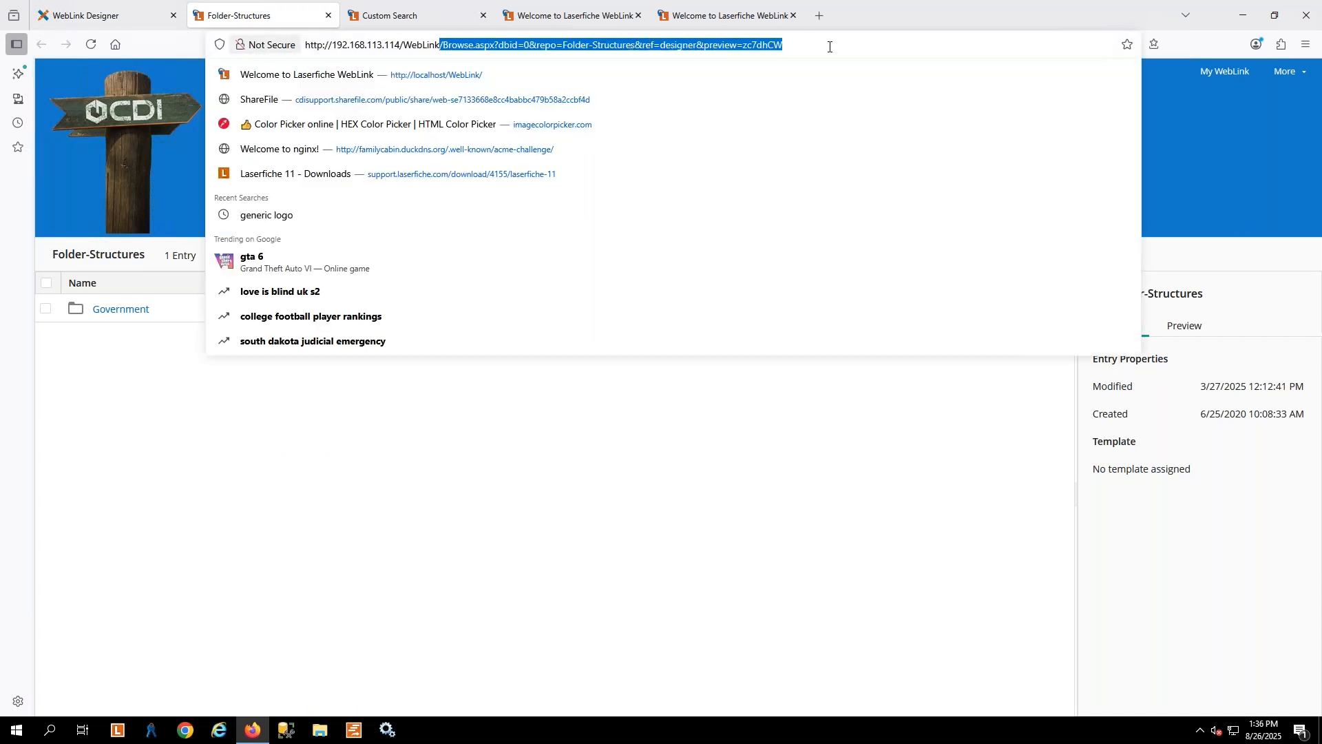
pyautogui.press('BackSpace')
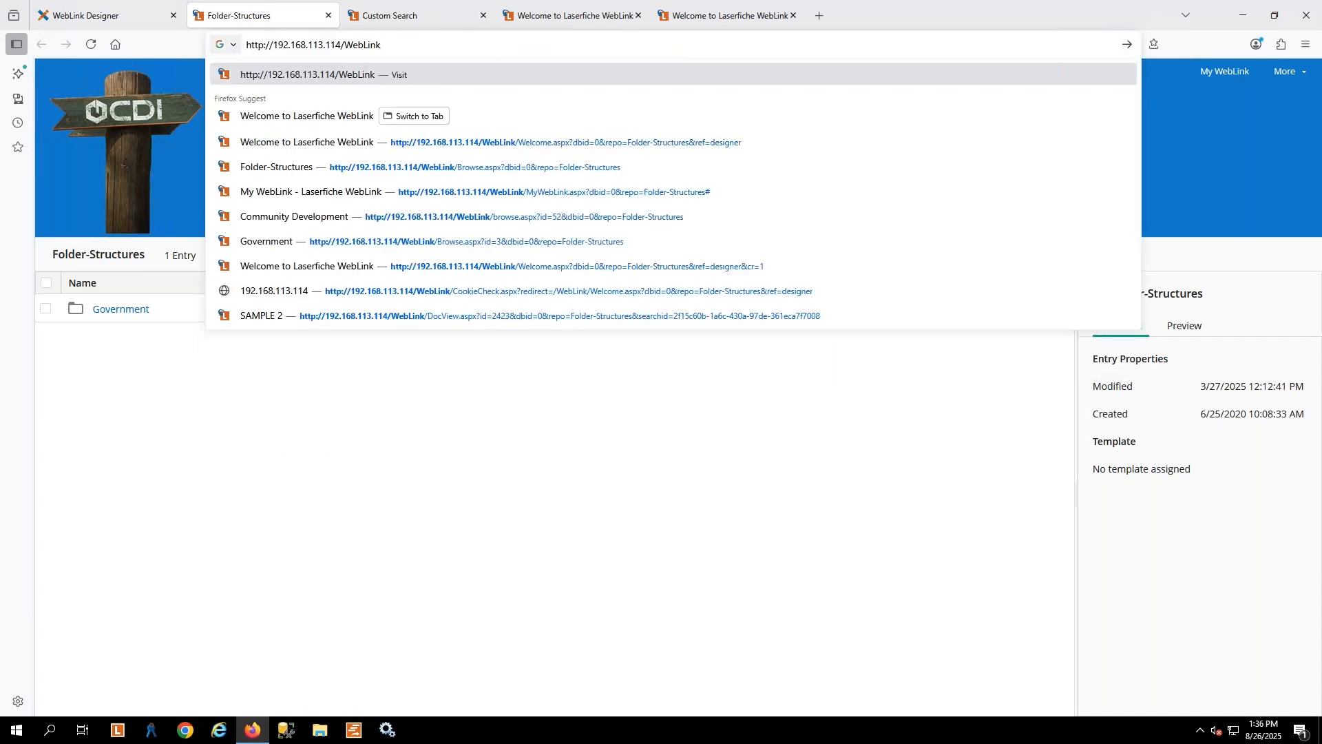
pyautogui.press('Return')
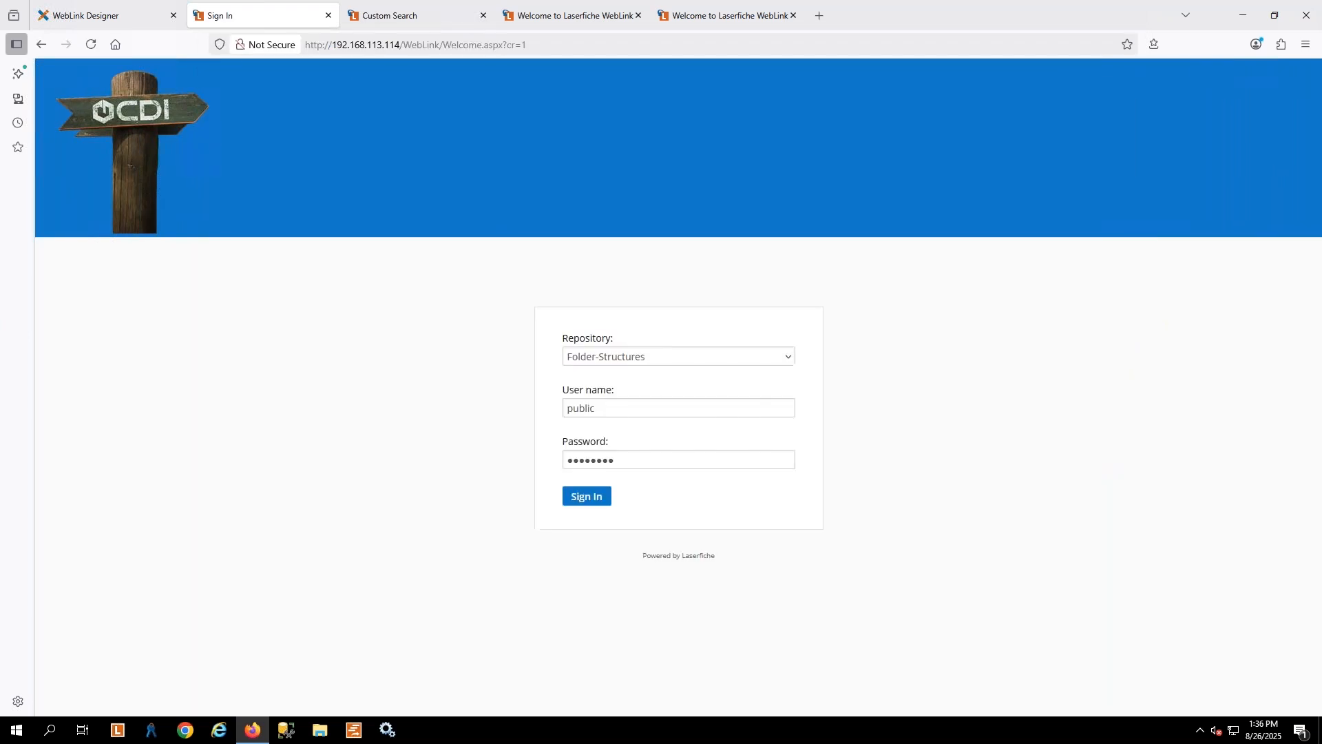
pyautogui.click(591, 497)
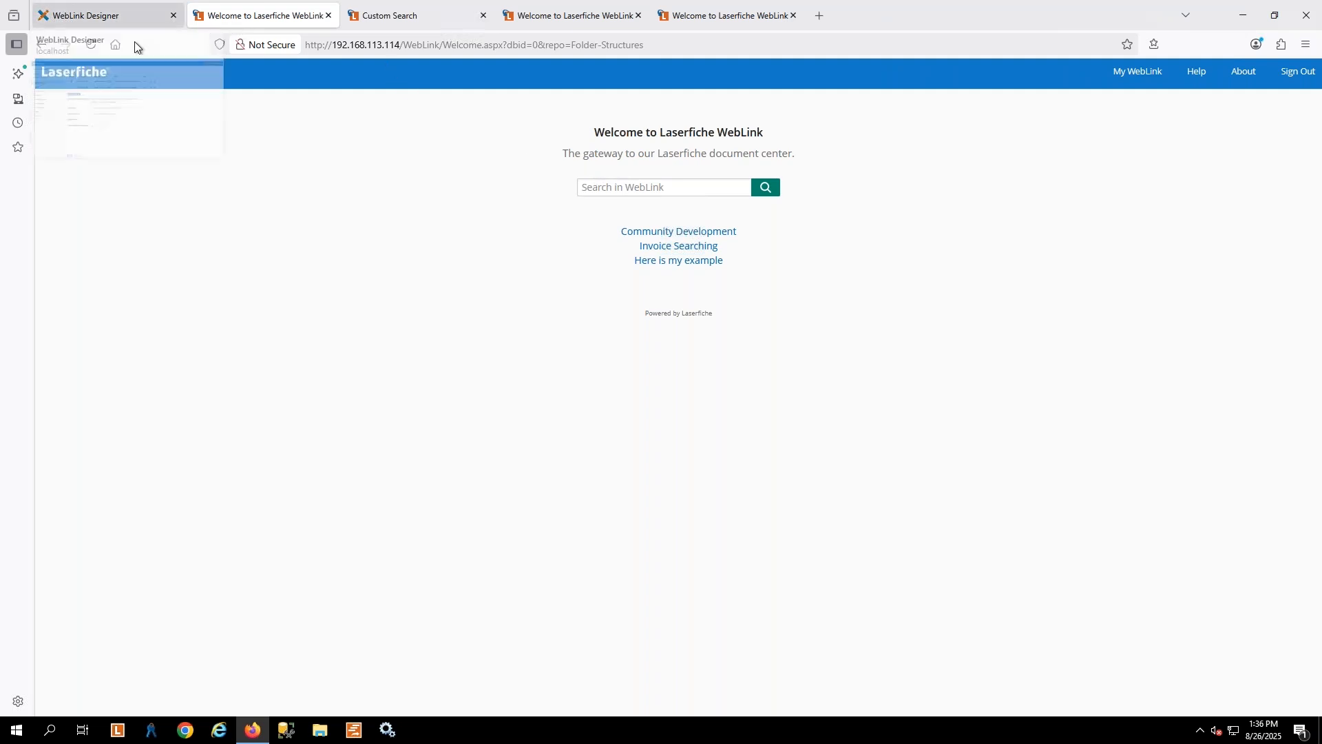
pyautogui.click(449, 44)
pyautogui.click(442, 44)
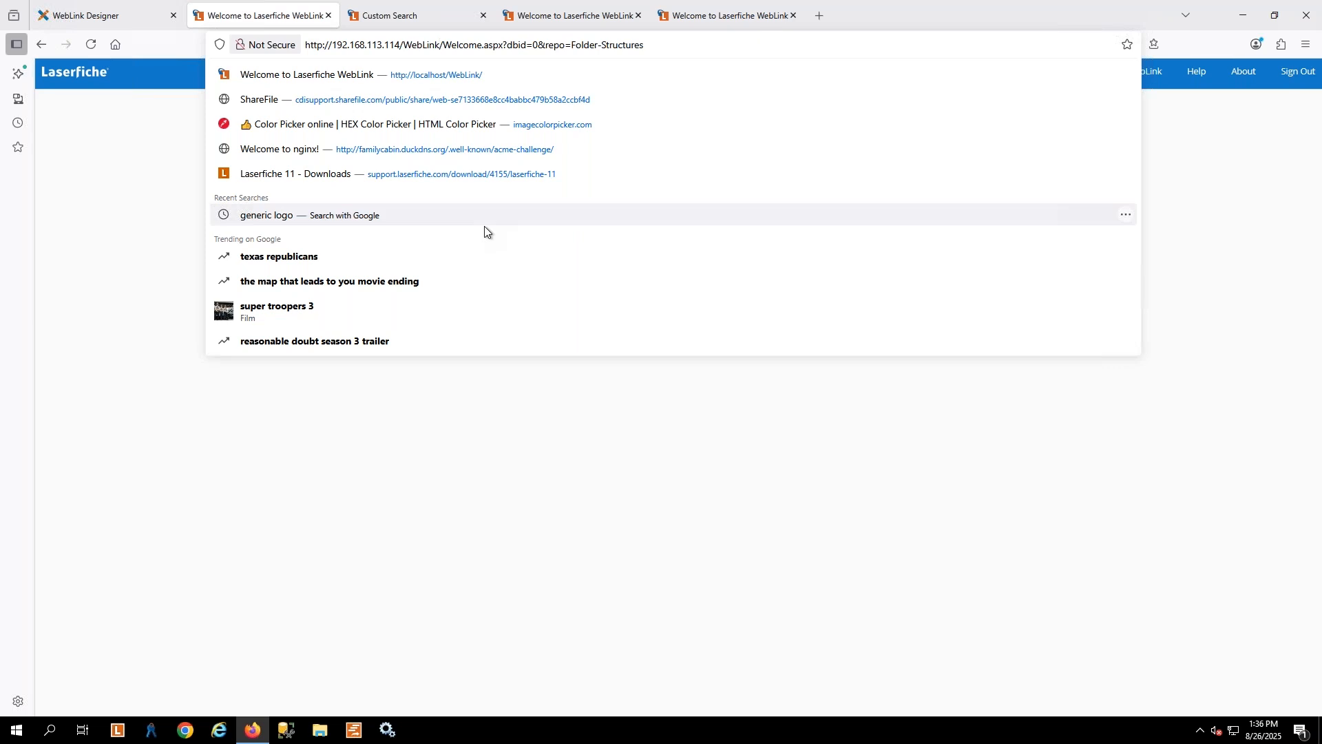
pyautogui.hotkey('shift', 'Right')
pyautogui.hotkey('shift', 'Right')
pyautogui.hotkey('shift', 'Right')
pyautogui.hotkey('shift', 'Right')
pyautogui.hotkey('shift', 'Right')
pyautogui.hotkey('shift', 'Right')
pyautogui.hotkey('shift', 'Right')
pyautogui.hotkey('shift', 'Right')
pyautogui.hotkey('shift', 'Right')
pyautogui.hotkey('shift', 'Right')
pyautogui.hotkey('shift', 'Right')
pyautogui.hotkey('shift', 'Right')
pyautogui.hotkey('shift', 'Right')
pyautogui.press('BackSpace')
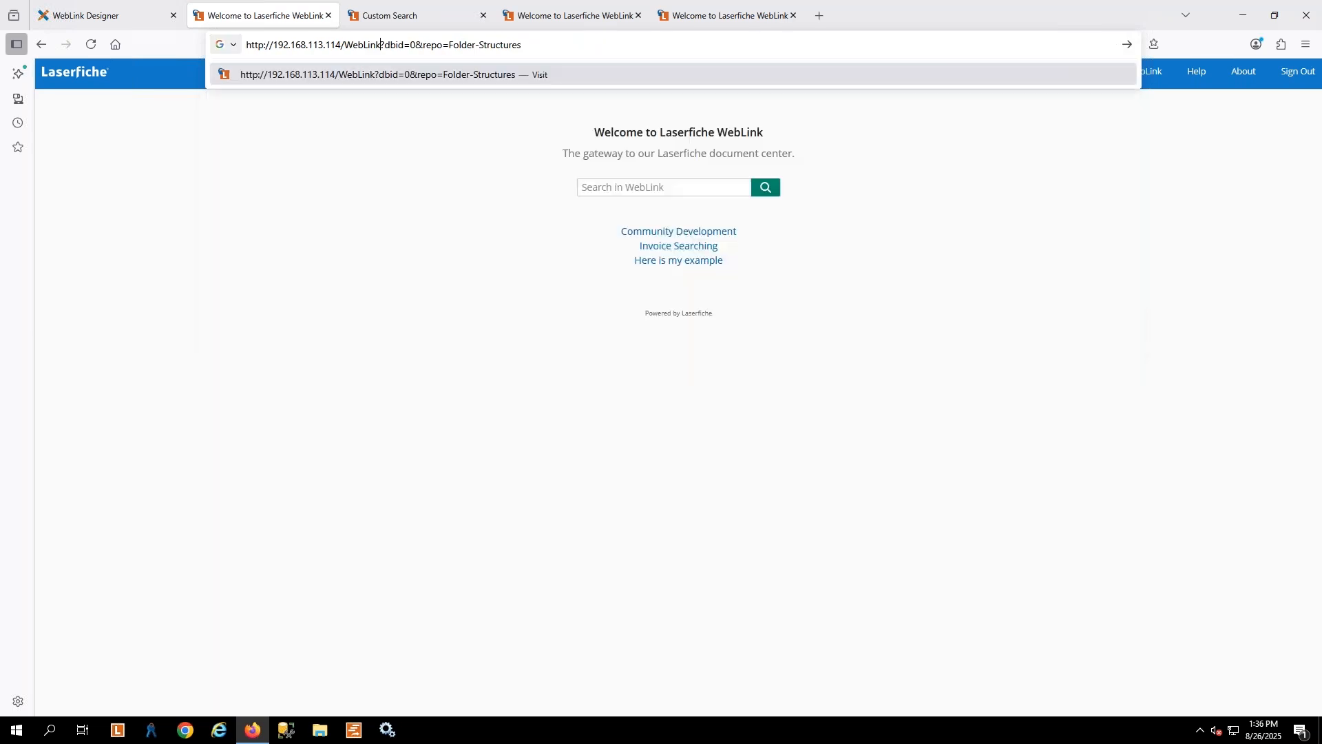
pyautogui.moveTo(419, 45); pyautogui.dragTo(666, 47)
pyautogui.press('BackSpace')
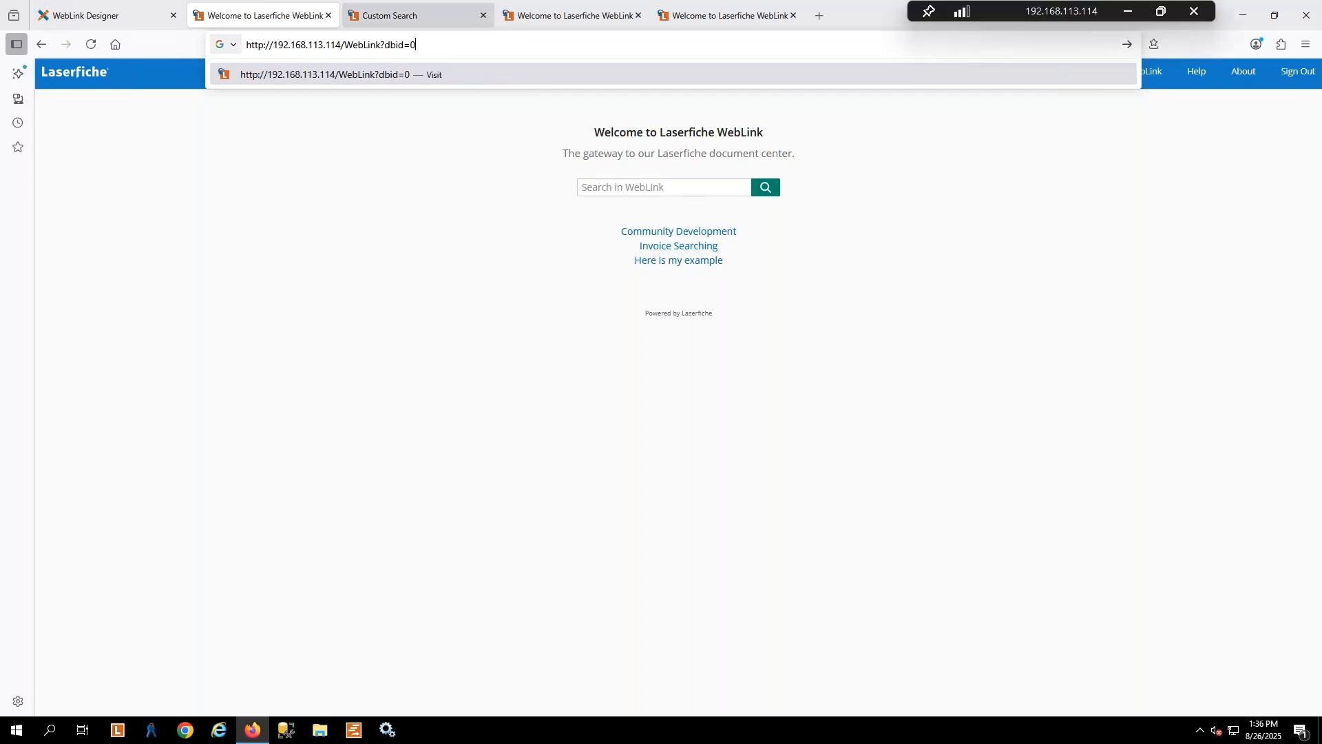
pyautogui.press('BackSpace')
pyautogui.write('1')
pyautogui.press('Return')
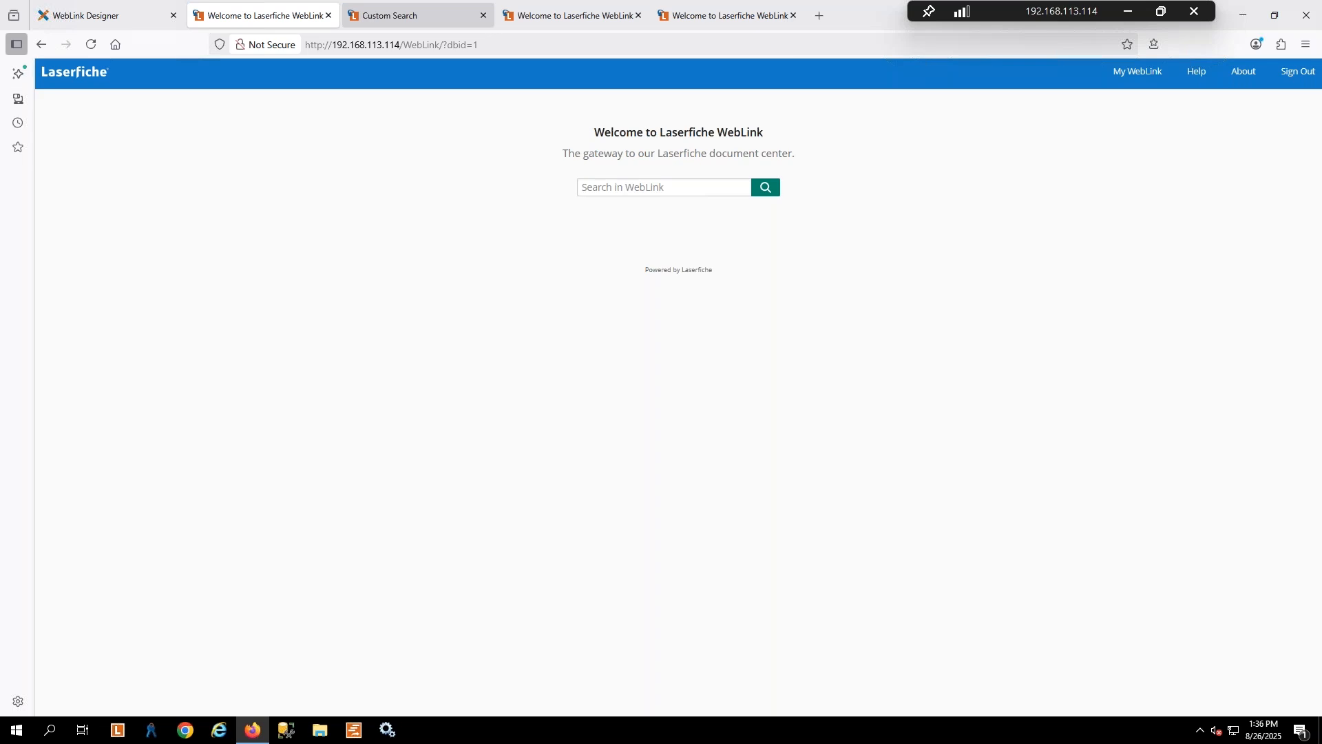
pyautogui.click(1309, 74)
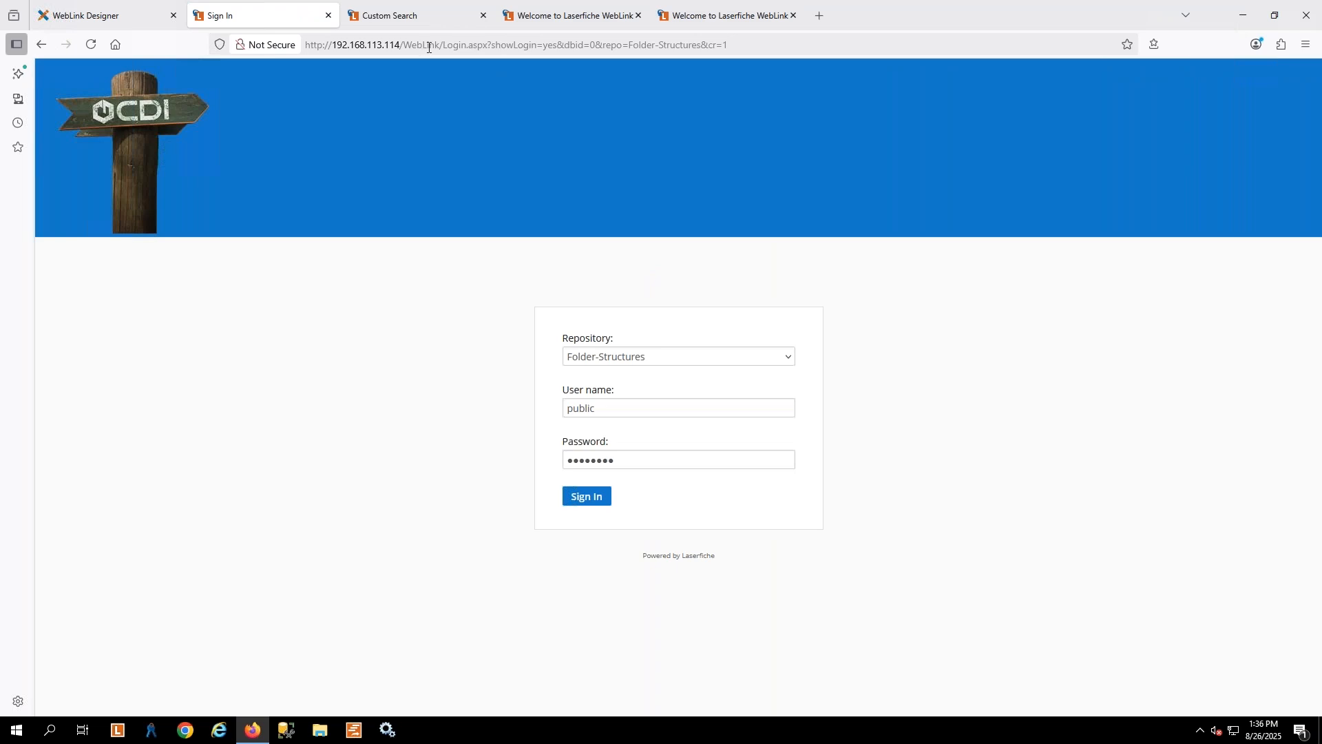
pyautogui.moveTo(436, 45); pyautogui.dragTo(954, 58)
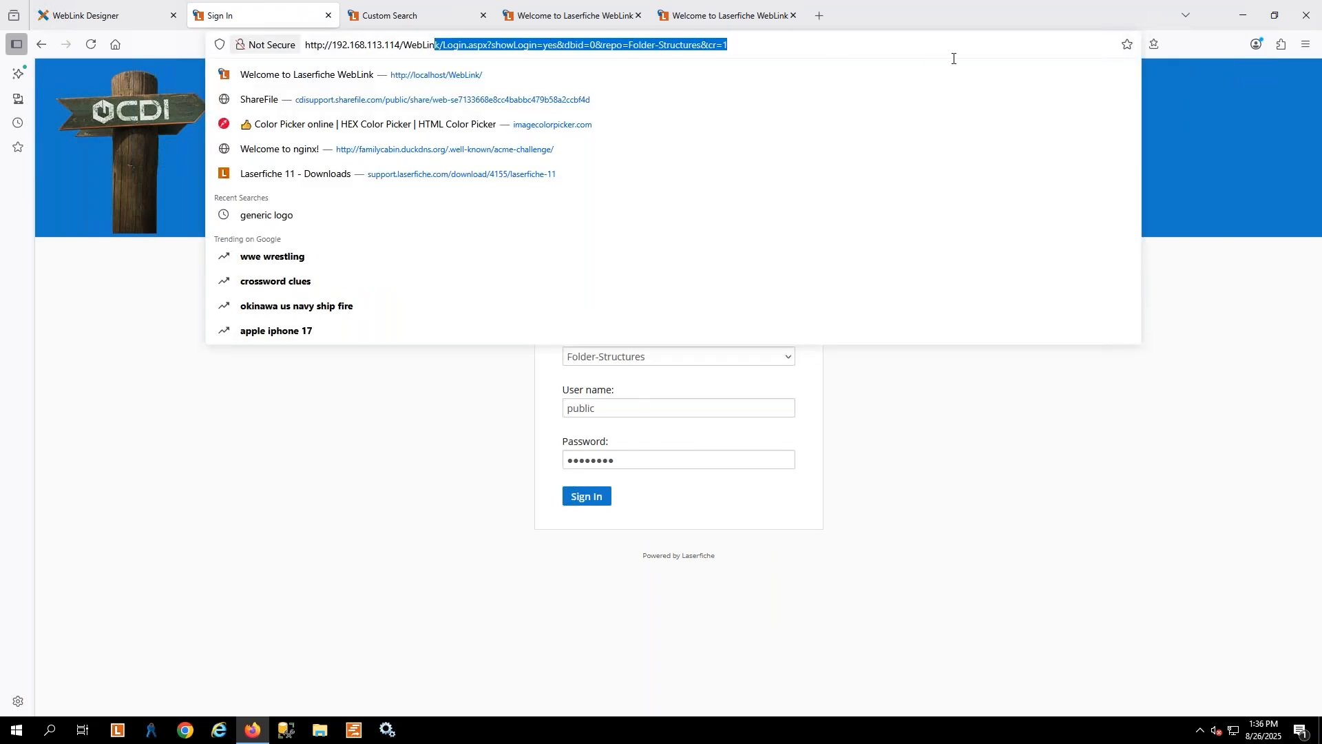
pyautogui.write('k')
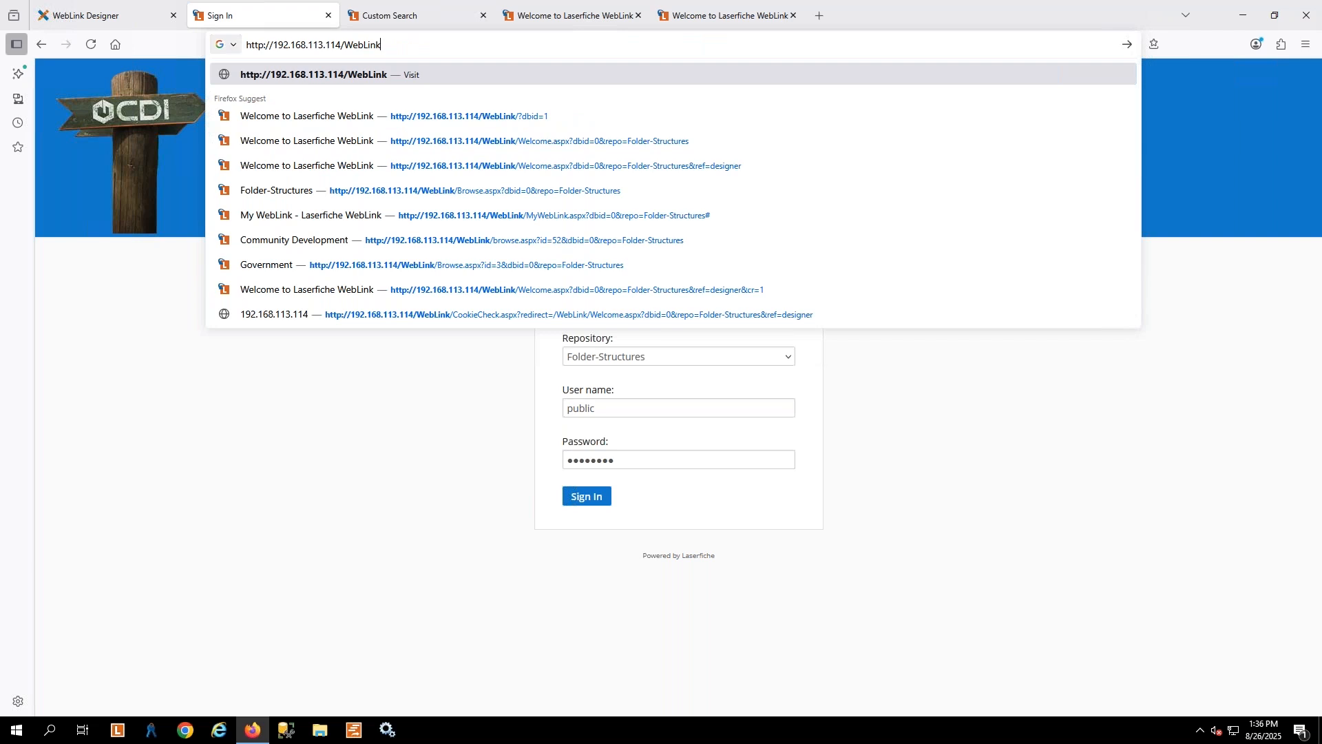
pyautogui.press('Down')
pyautogui.press('Return')
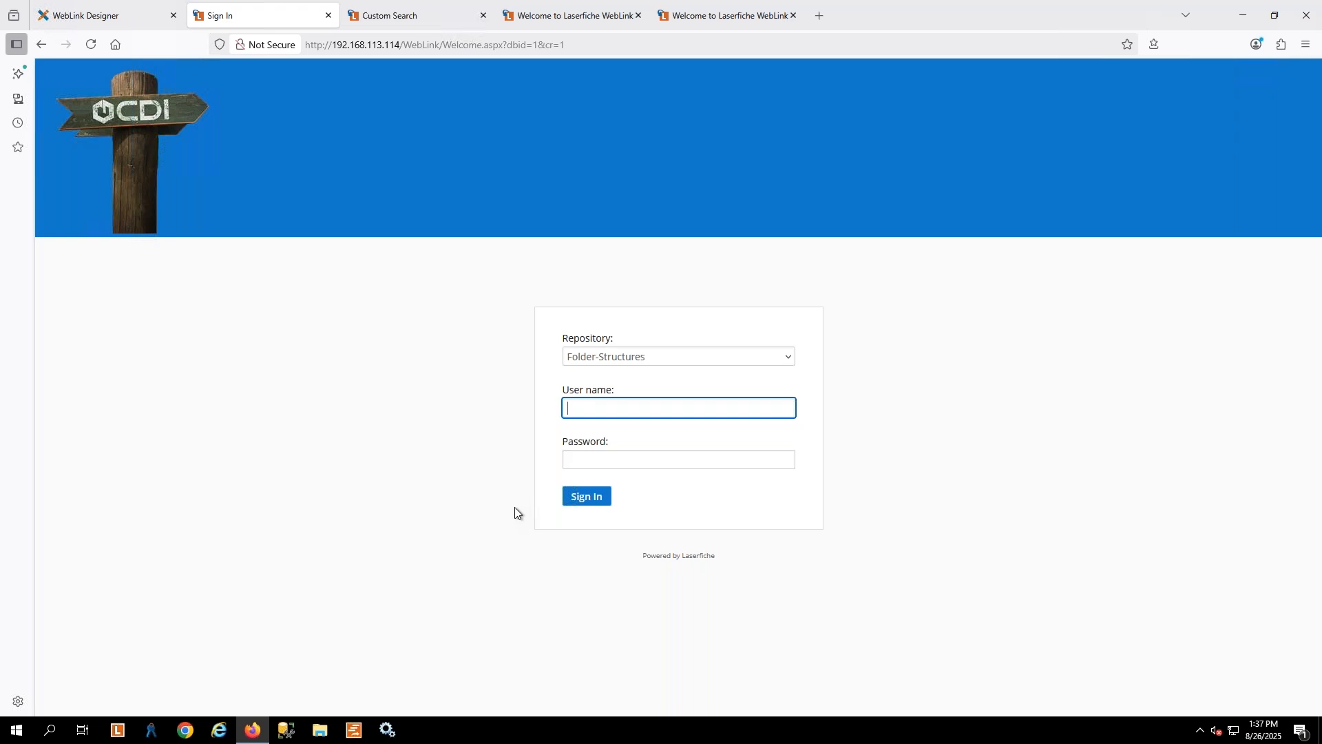
# Sign in to Folder-Structures by entering the administrator user name and password, and decline saving the login in the browser
pyautogui.write('admin')
pyautogui.press('BackSpace')
pyautogui.press('BackSpace')
pyautogui.press('BackSpace')
pyautogui.write('min')
pyautogui.press('Tab')
pyautogui.write('admin')
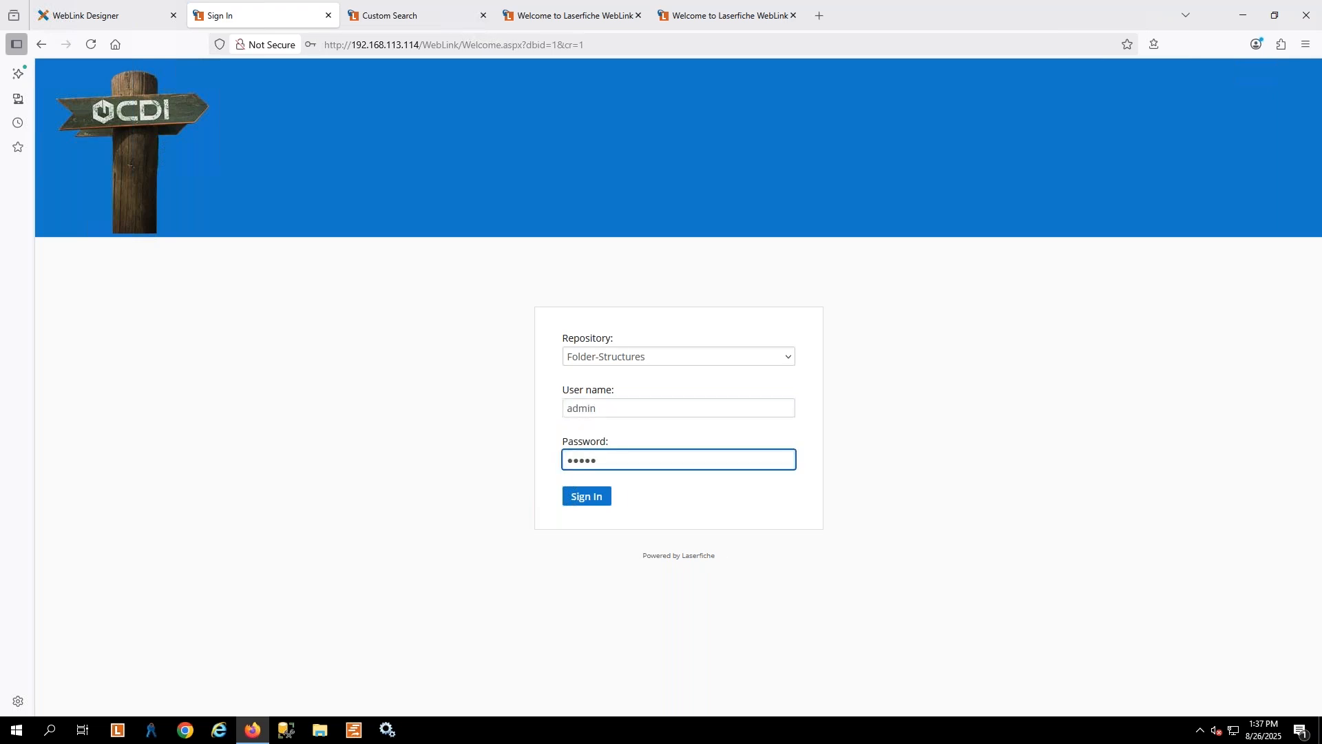
pyautogui.press('Return')
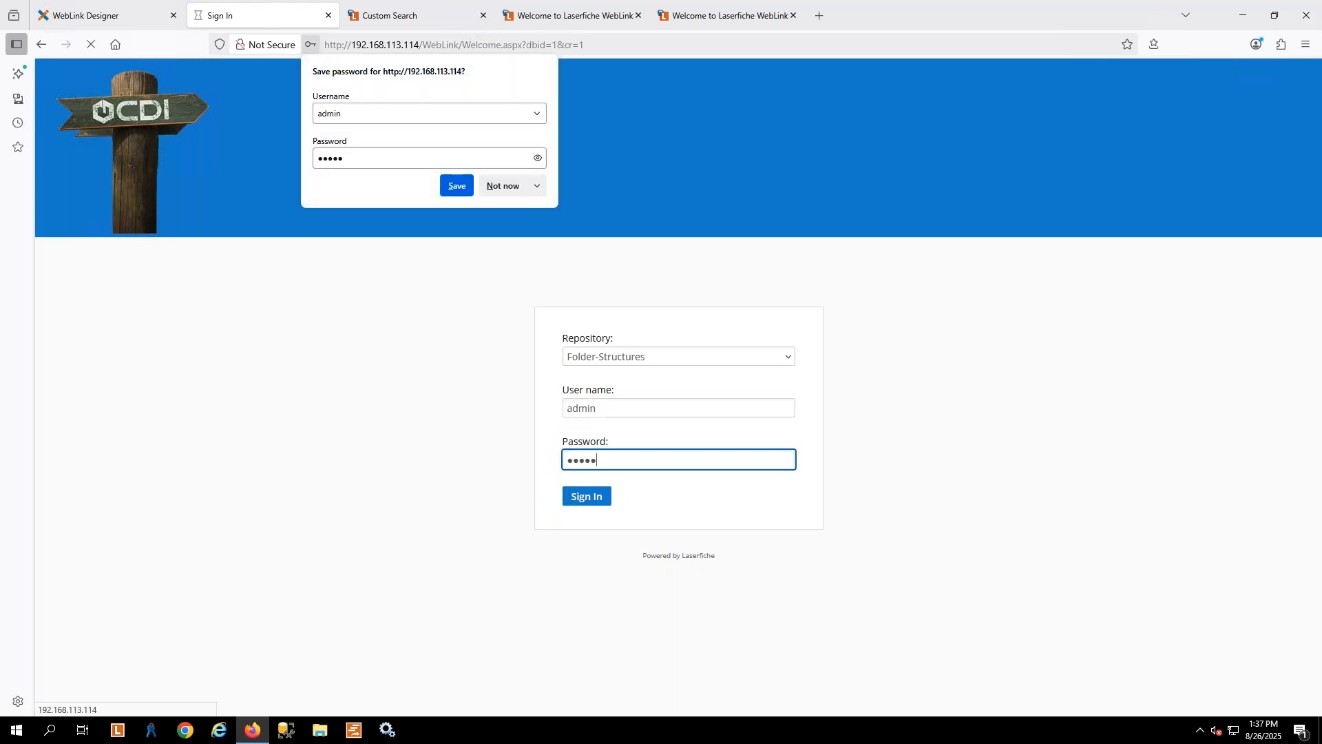
pyautogui.click(503, 185)
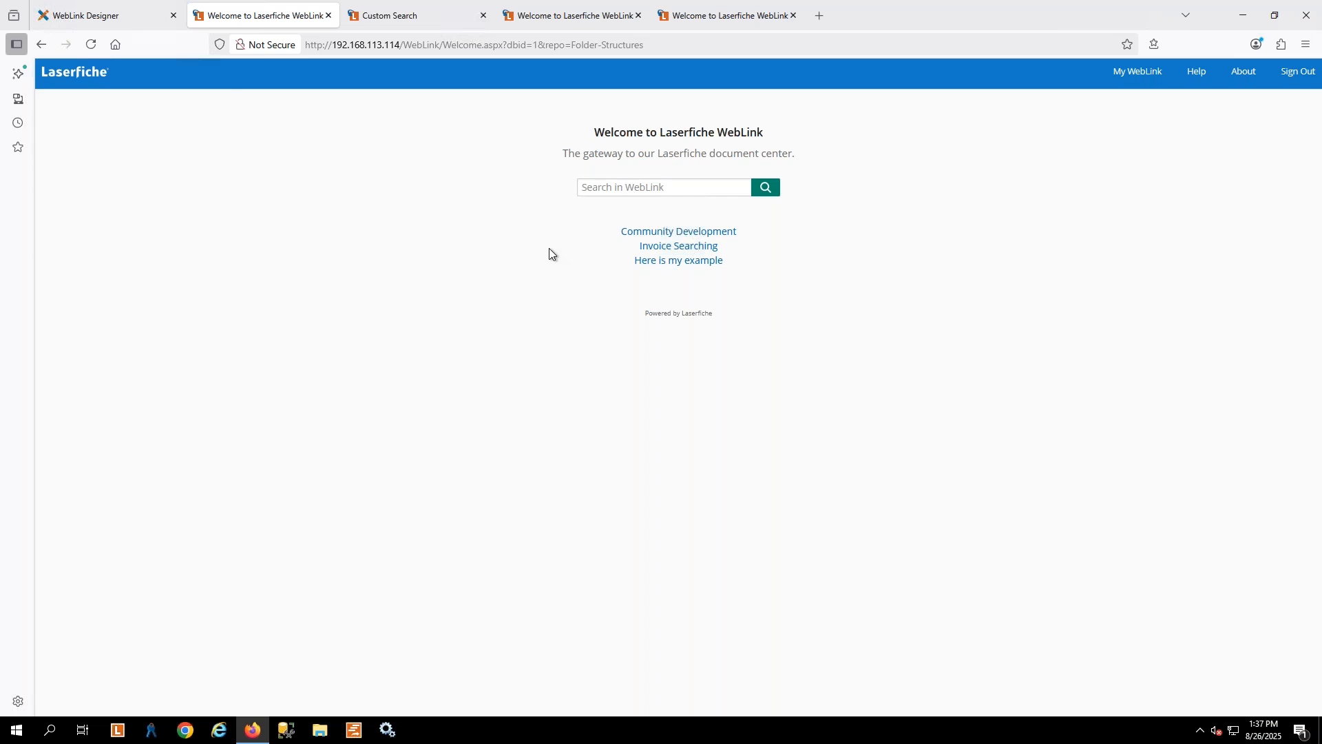
# In WebLink Designer's Navigation settings, set Show Folder Browser Link to Yes and save
pyautogui.click(125, 15)
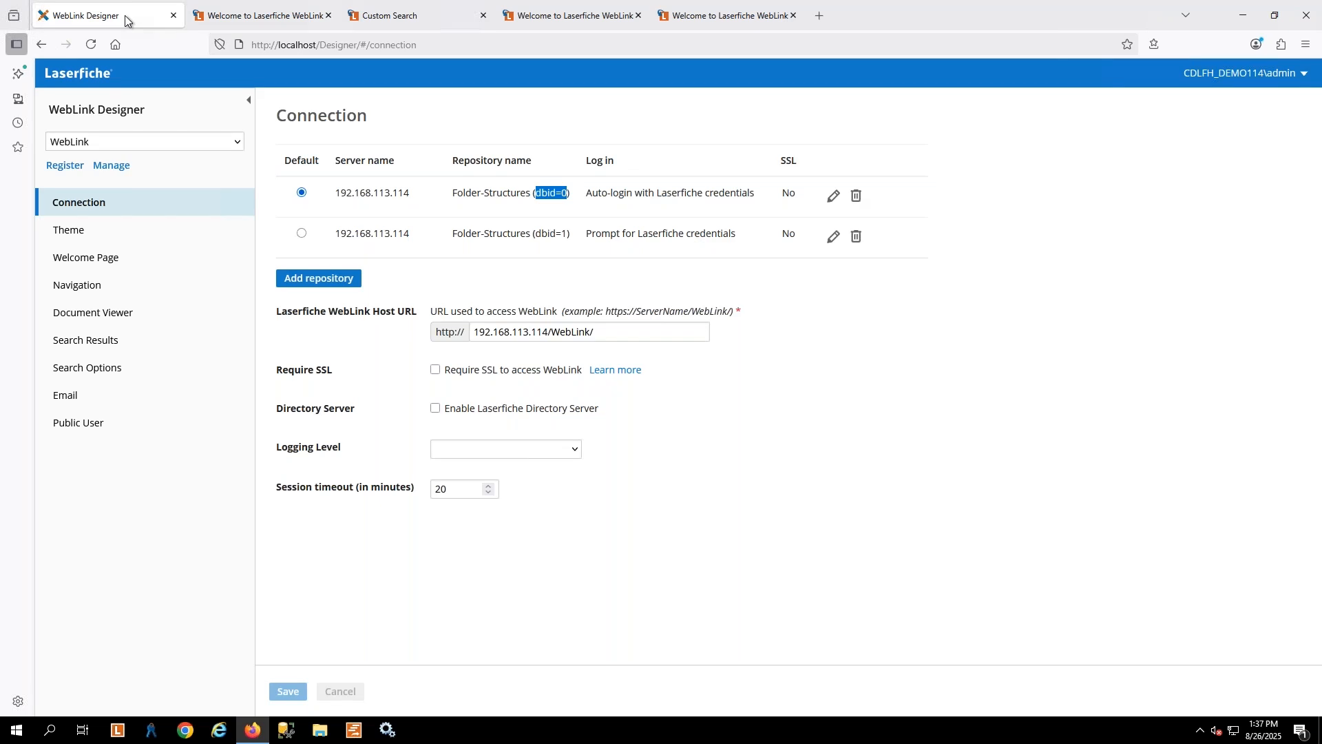
pyautogui.click(284, 18)
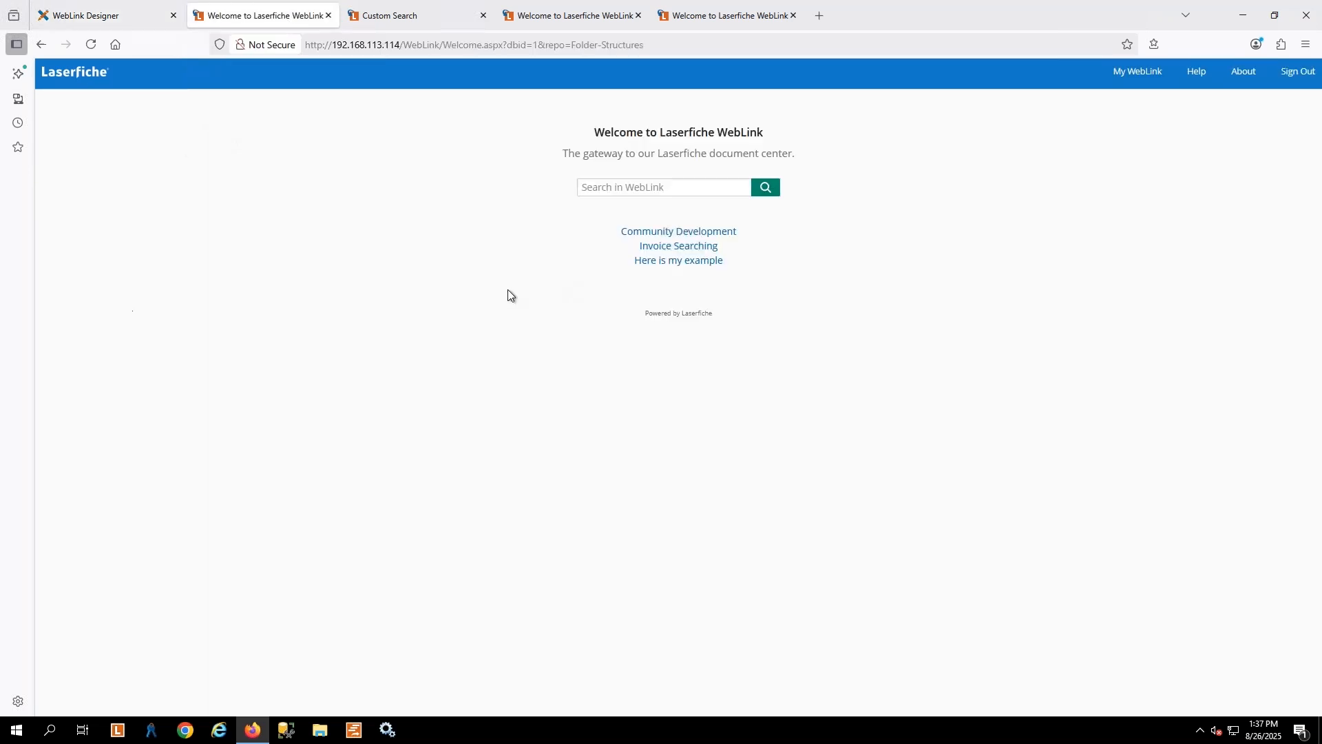
pyautogui.click(93, 7)
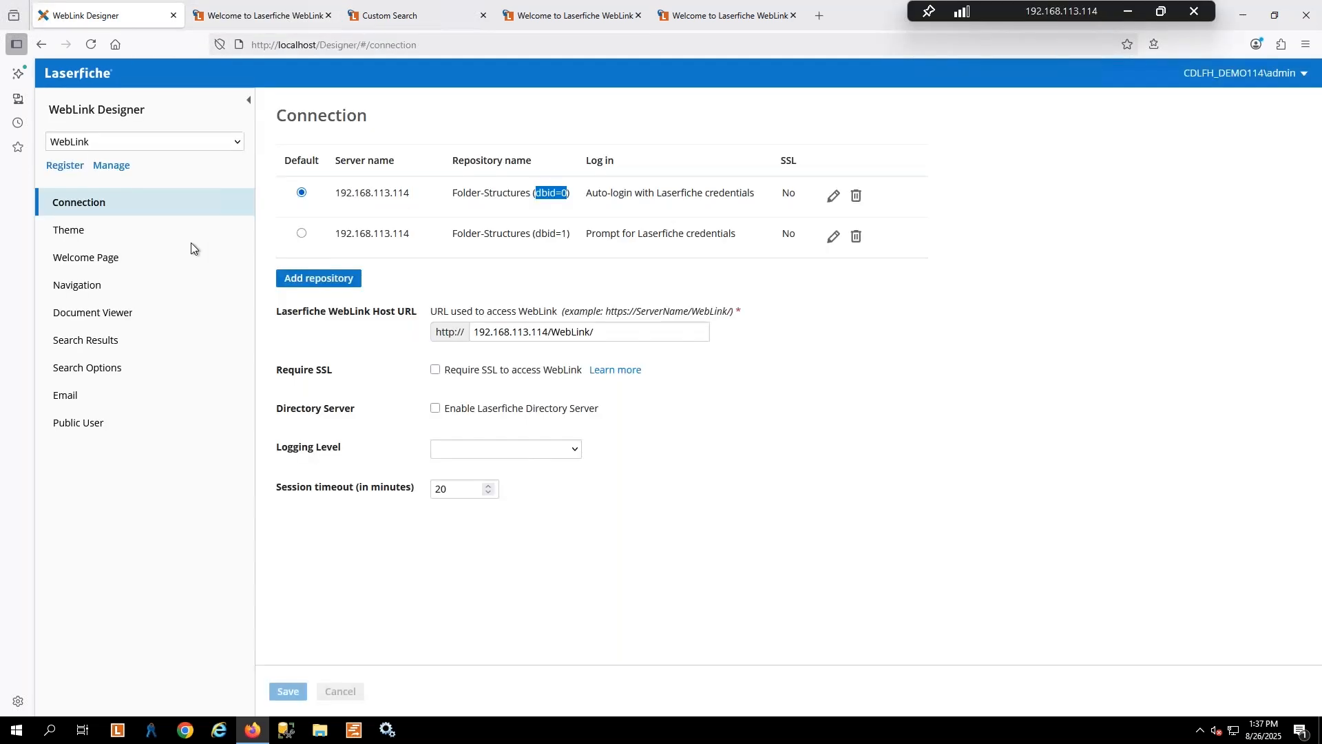
pyautogui.click(104, 292)
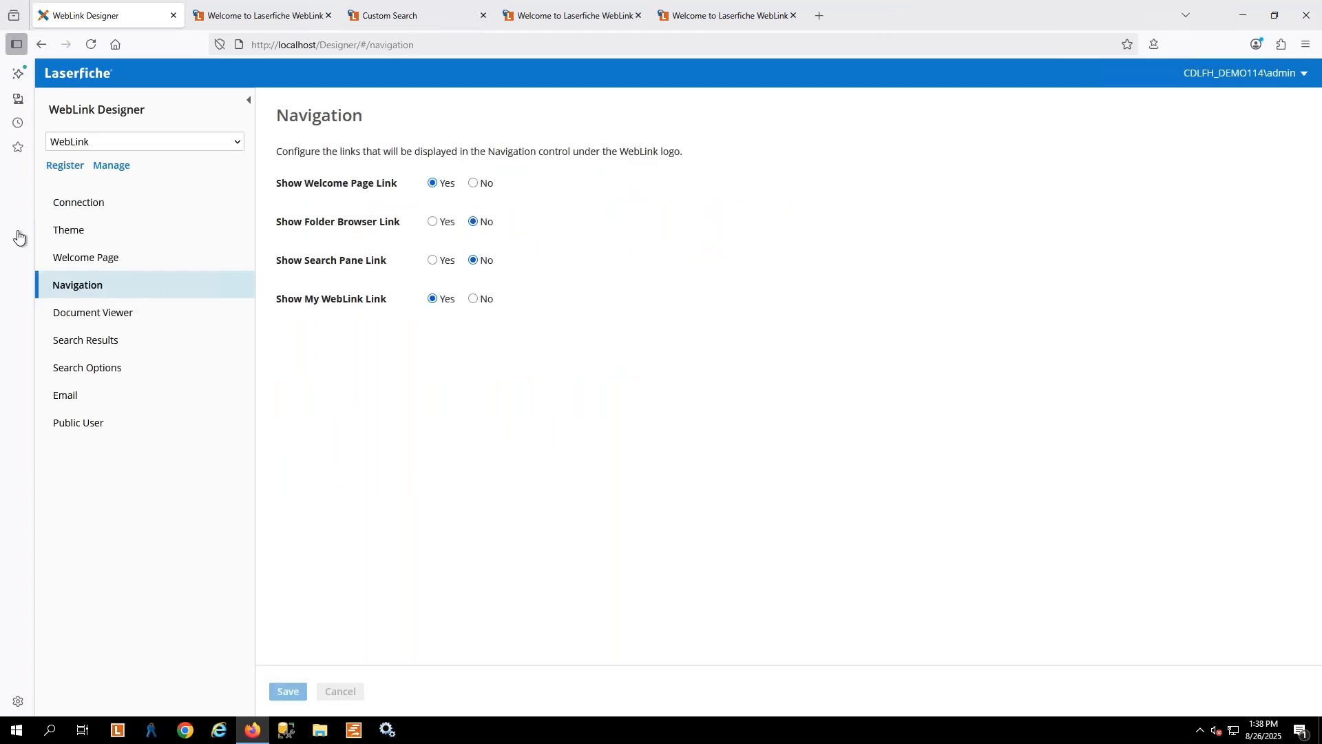
pyautogui.click(433, 221)
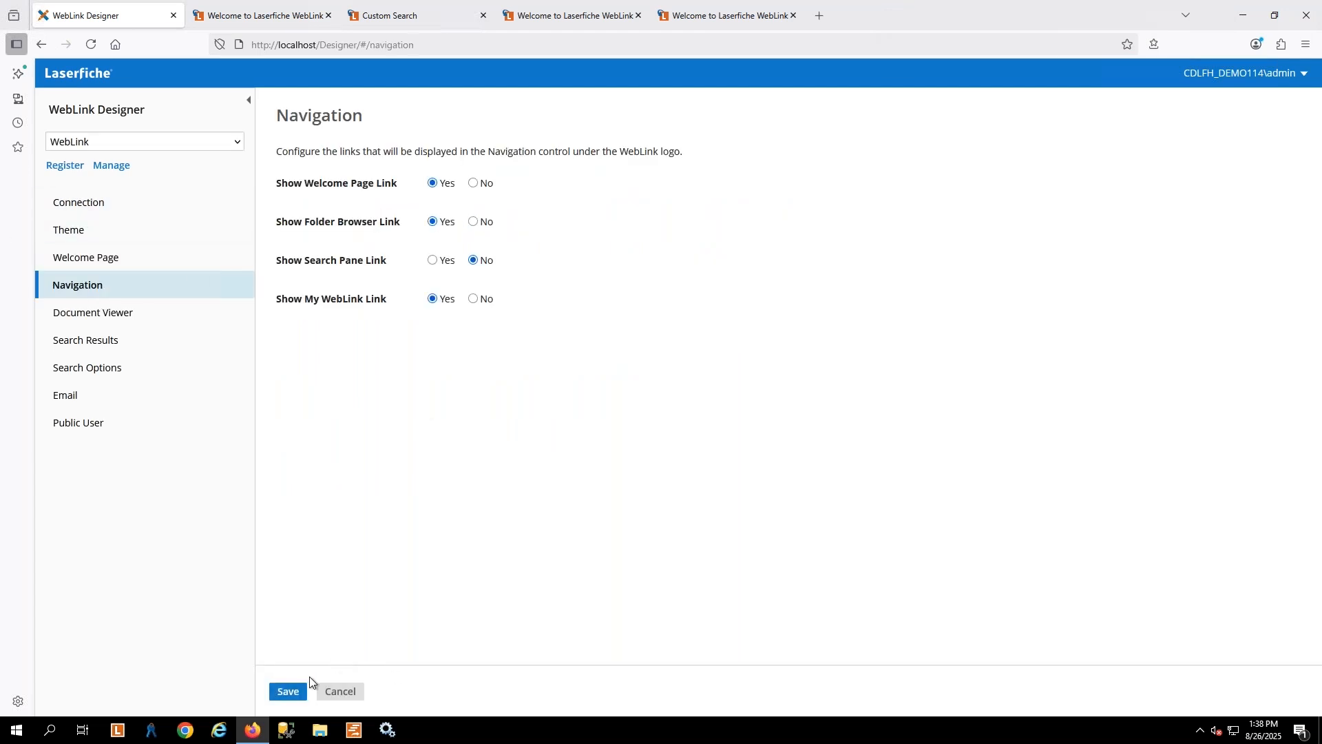
pyautogui.click(287, 691)
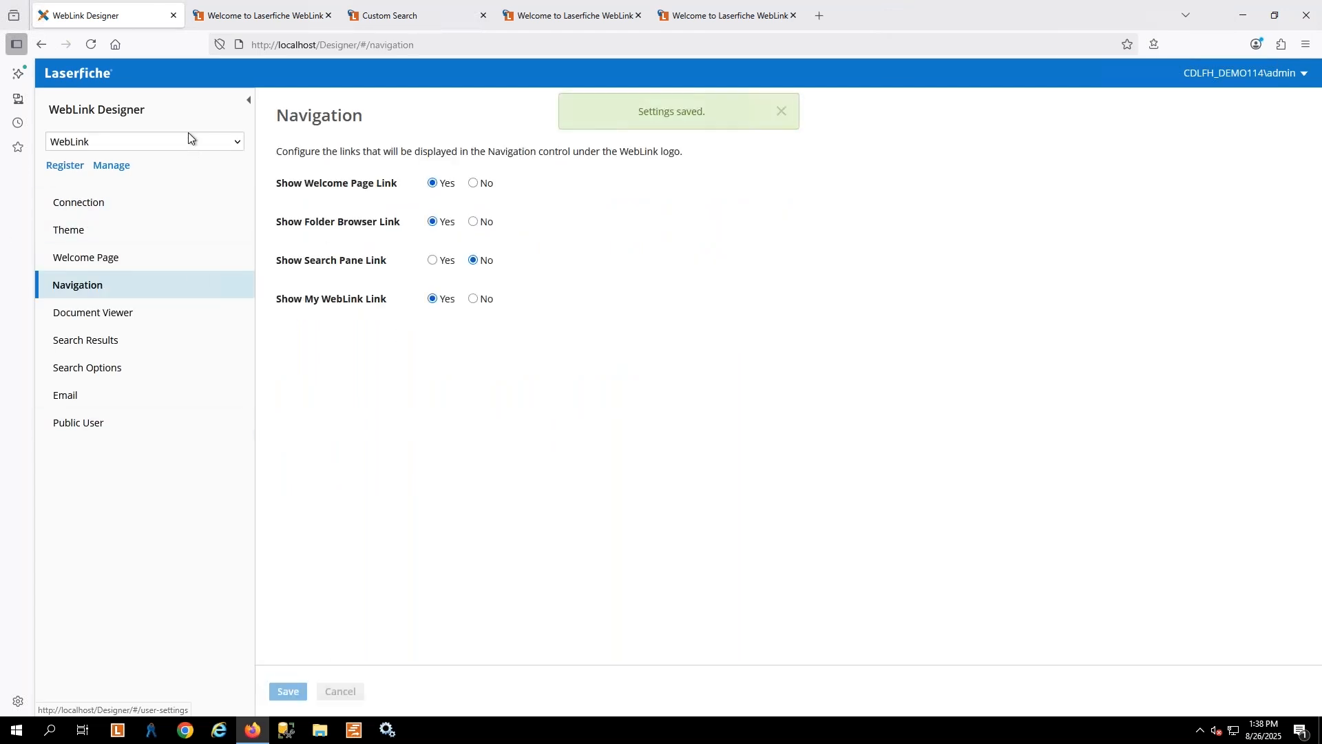
# Reload the WebLink welcome page and open its Browse link
pyautogui.click(238, 15)
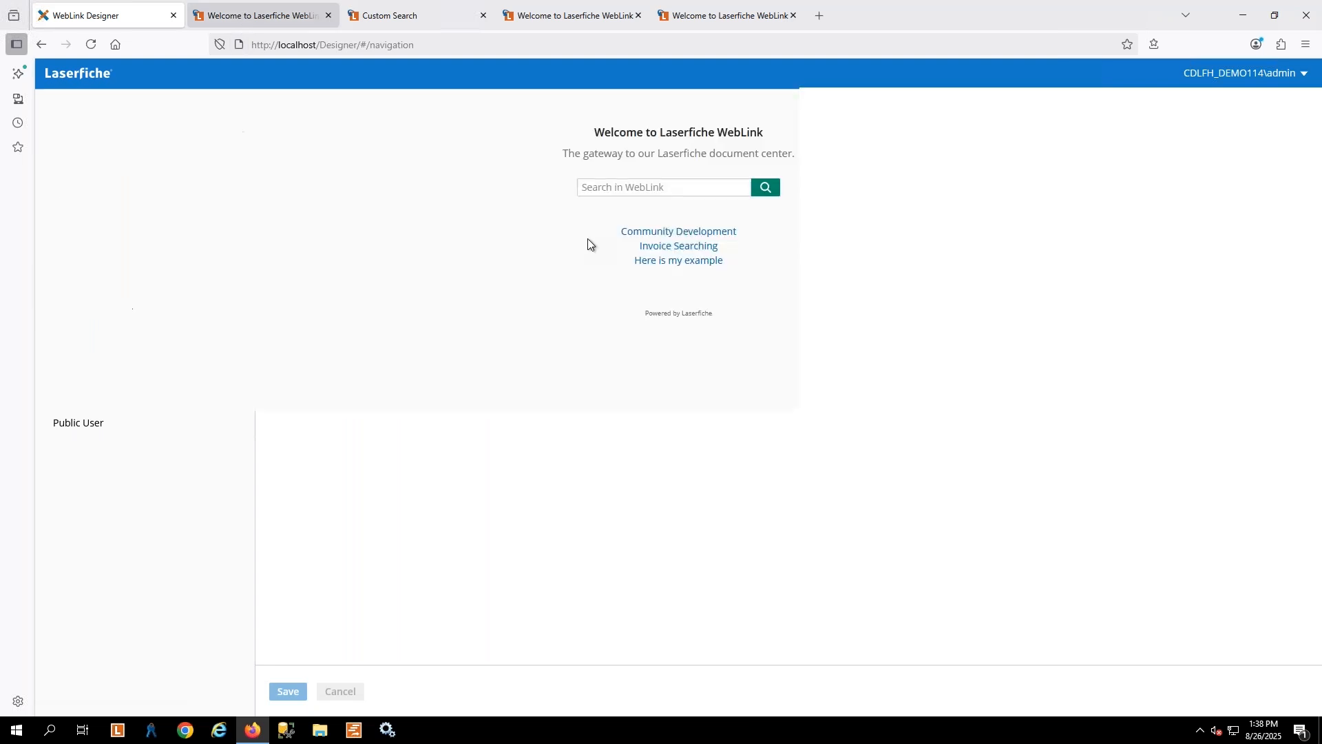
pyautogui.click(82, 45)
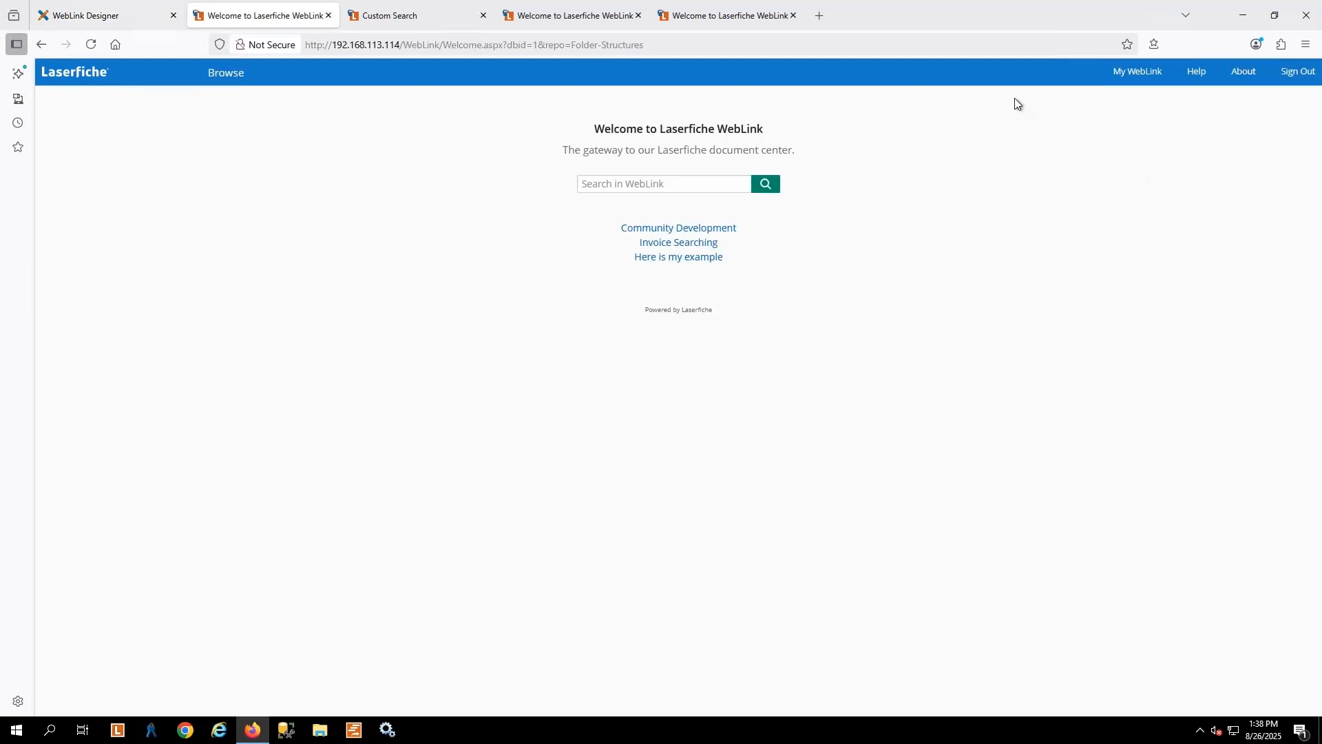
pyautogui.click(239, 73)
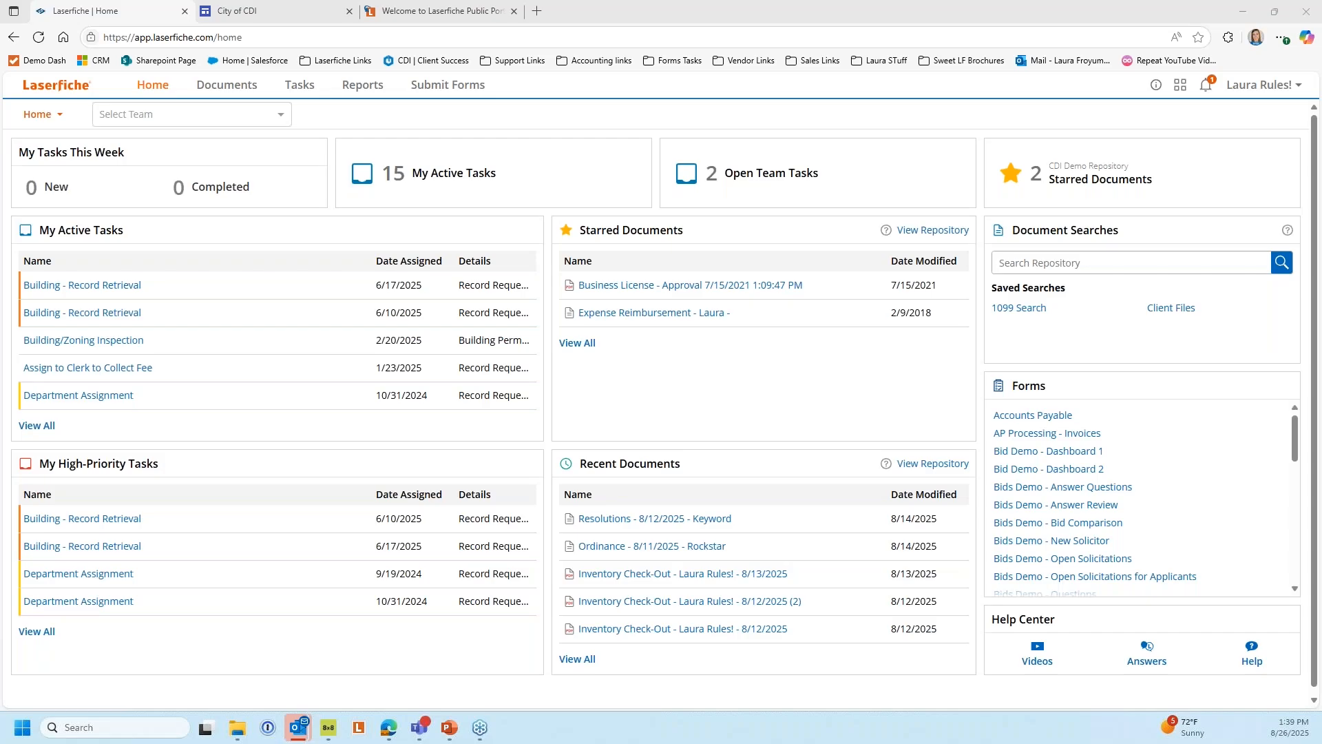
# Switch to the Laserfiche Cloud home page and open the Public Portal Designer
pyautogui.hotkey('alt', 'Tab')
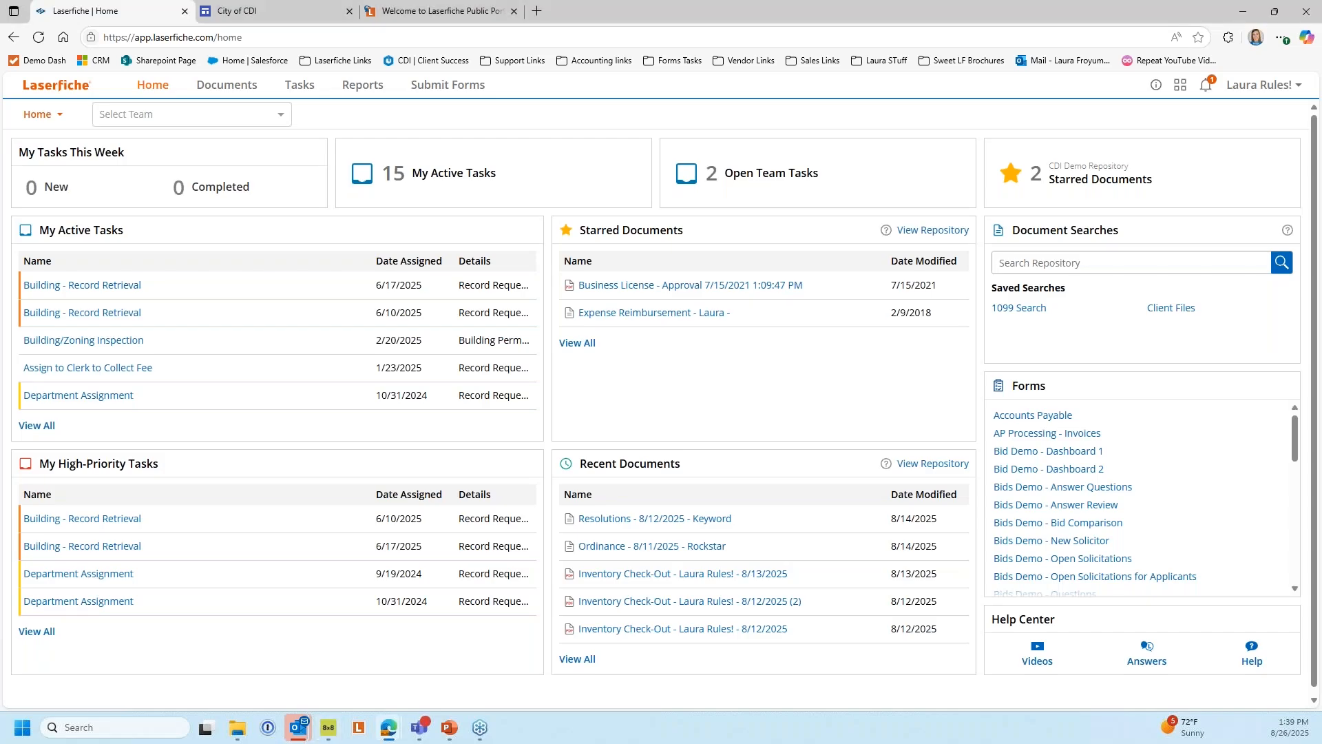
pyautogui.hotkey('alt', 'Tab')
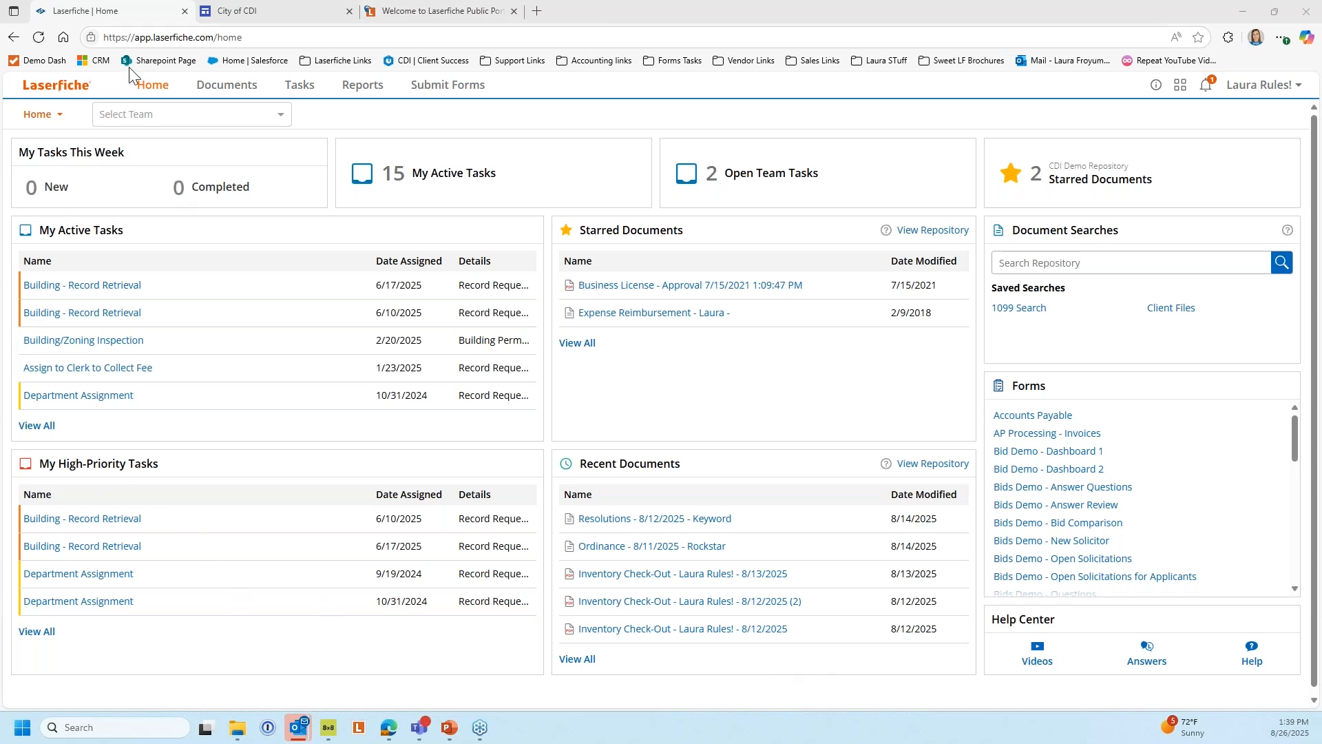
pyautogui.click(1182, 90)
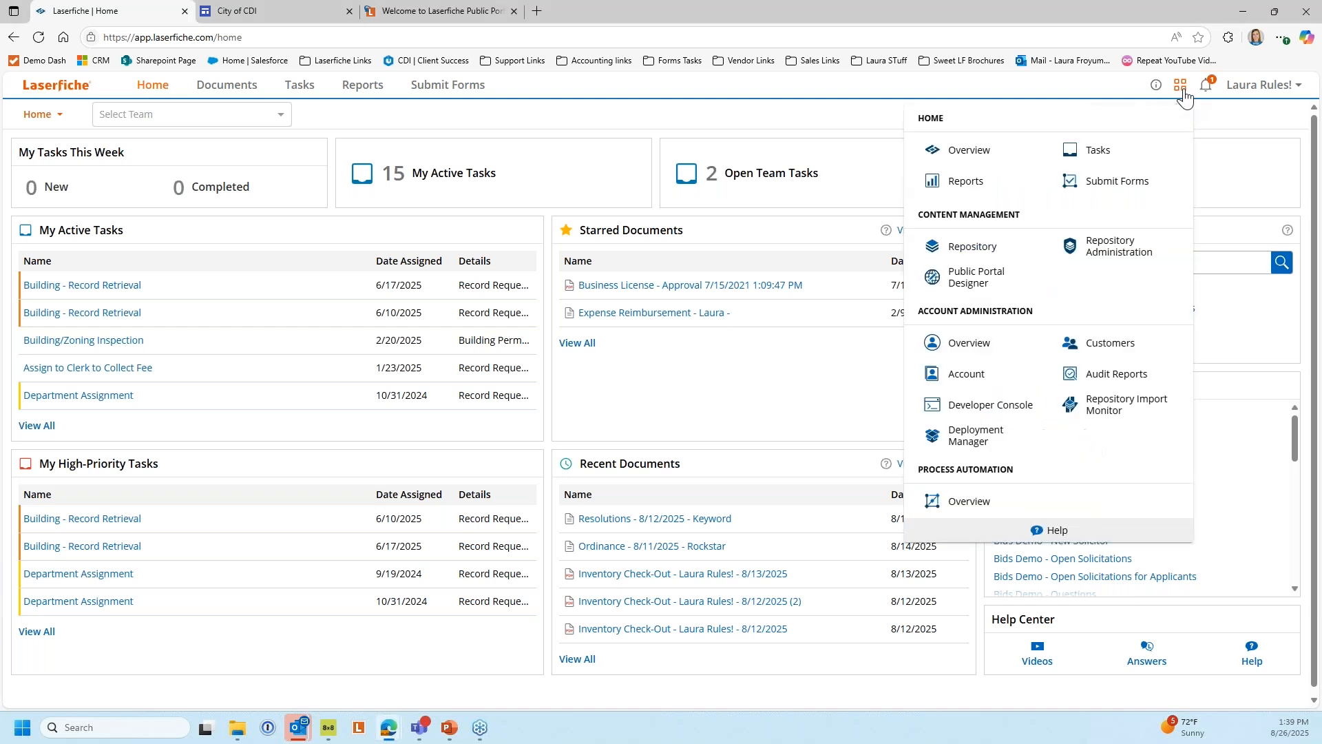
pyautogui.click(971, 279)
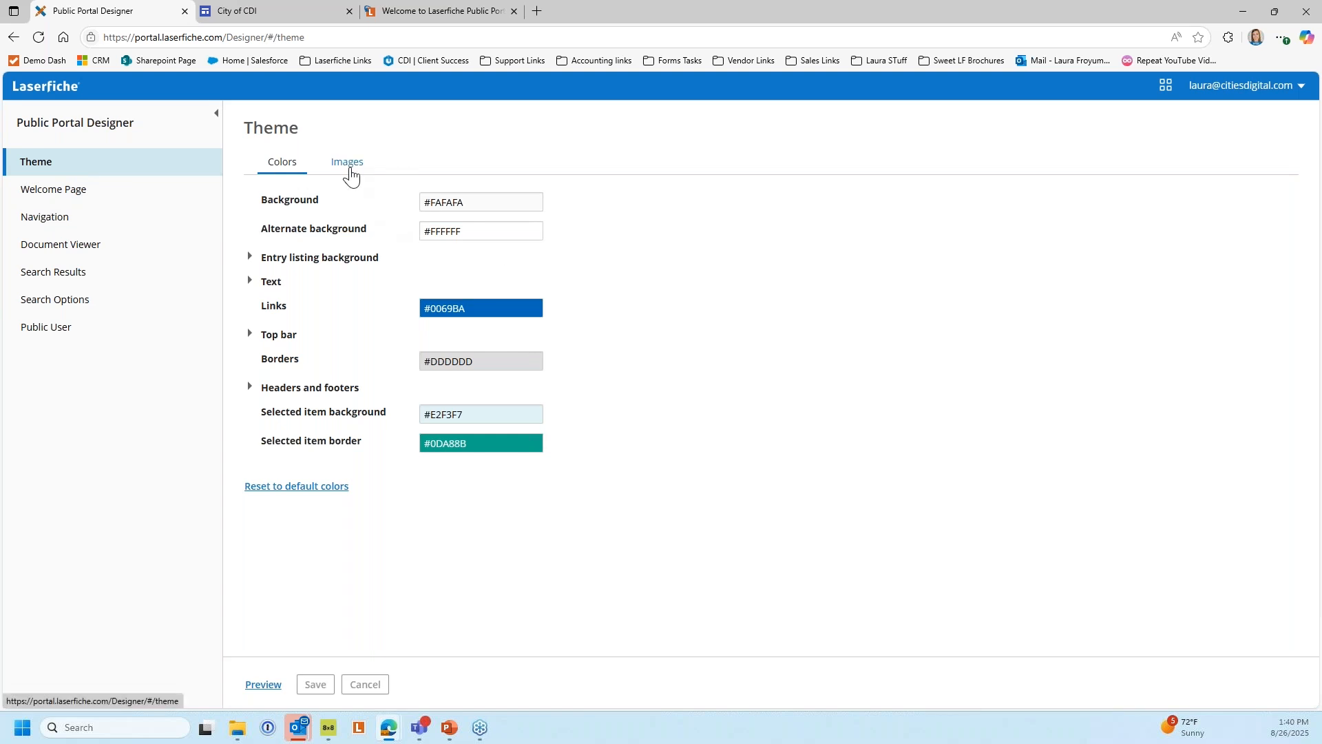
# Review the Public Portal Designer's theme images and its Welcome Page, Navigation, Document Viewer, Search Results, Search Options and Public User settings
pyautogui.click(349, 166)
pyautogui.click(61, 194)
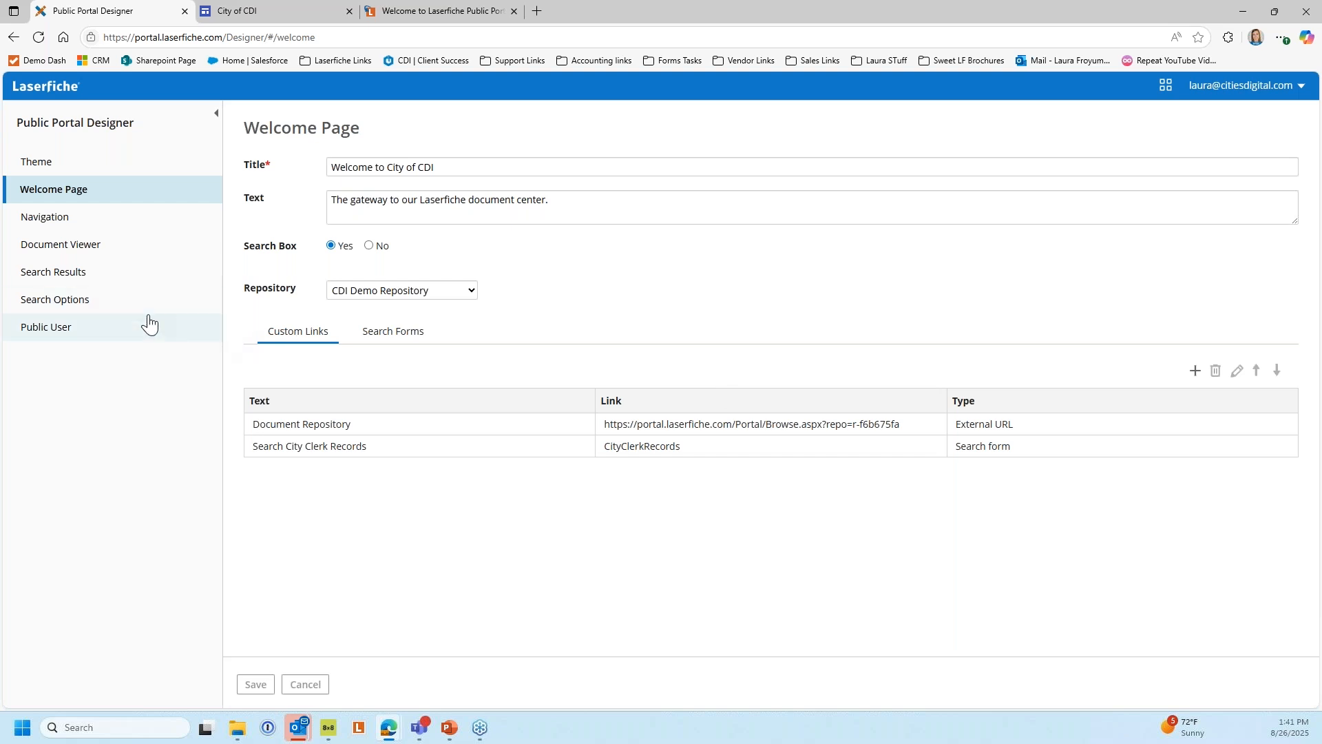
pyautogui.click(60, 228)
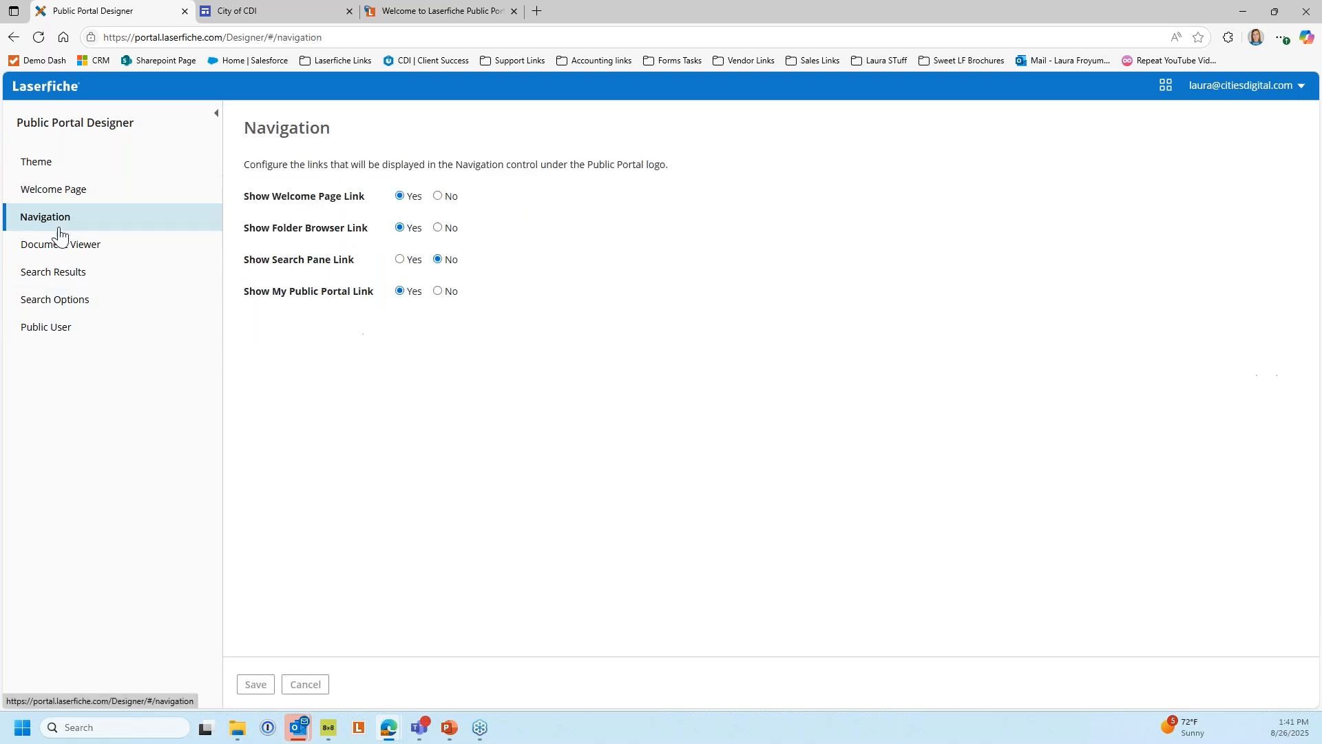
pyautogui.click(60, 250)
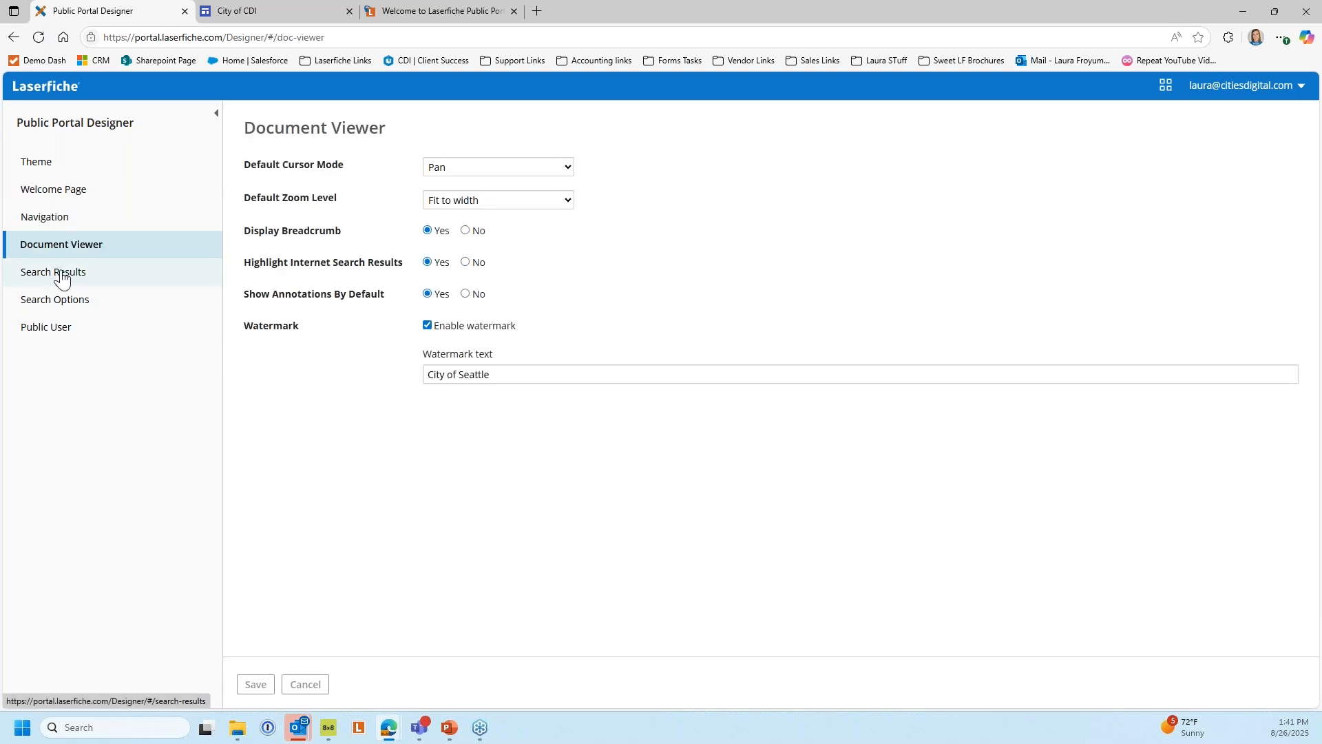
pyautogui.click(61, 275)
pyautogui.click(59, 299)
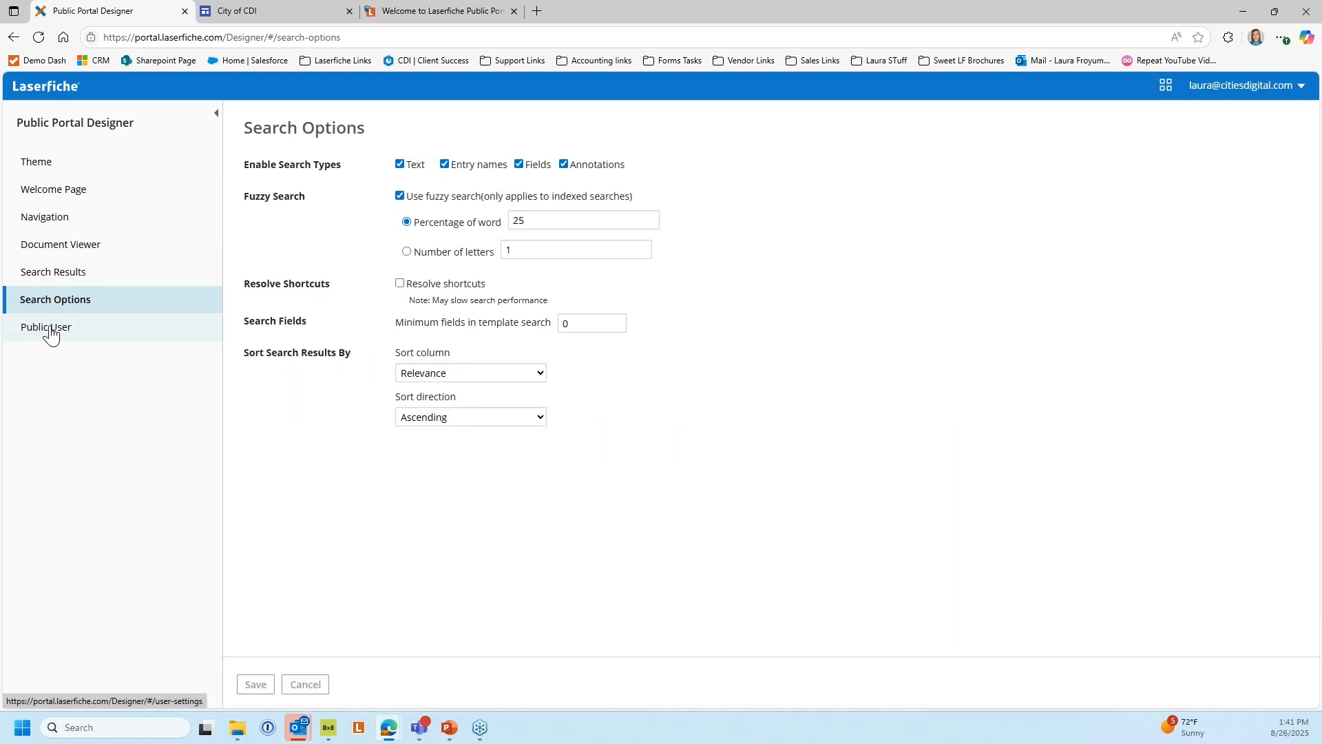
pyautogui.click(48, 329)
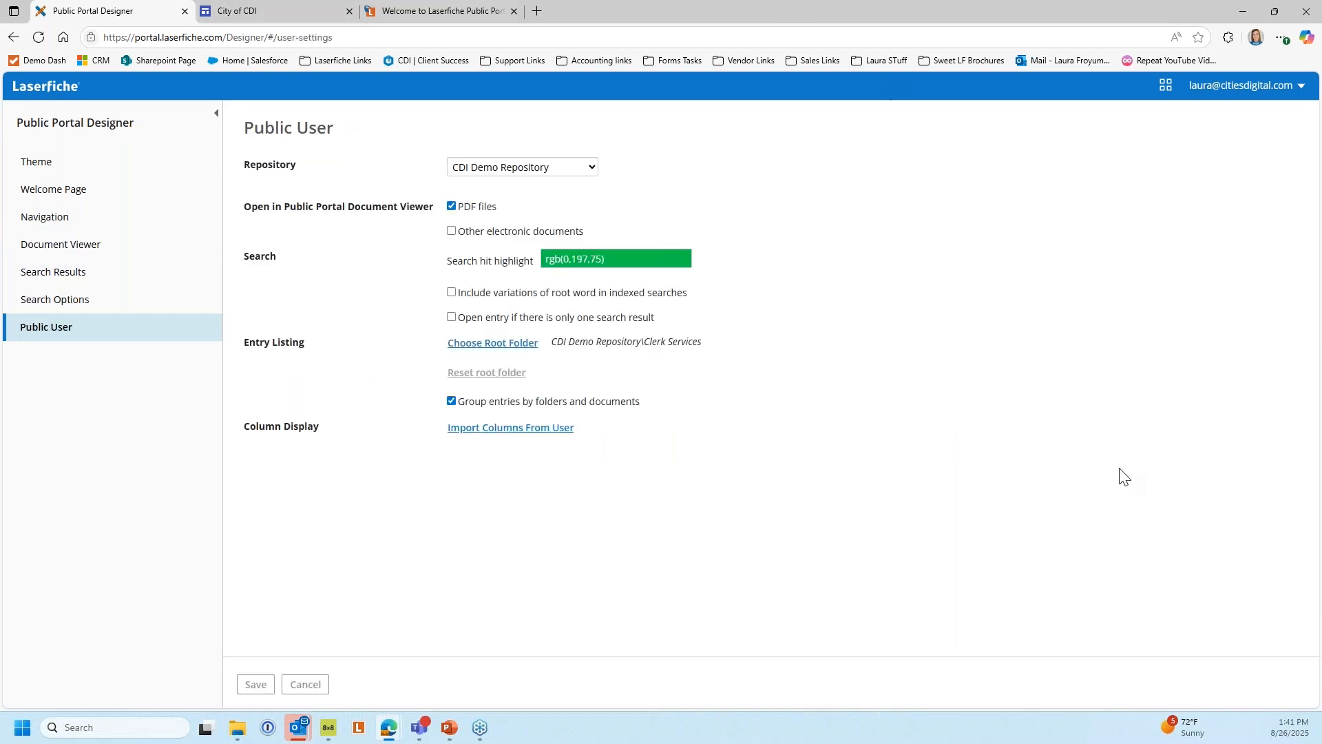